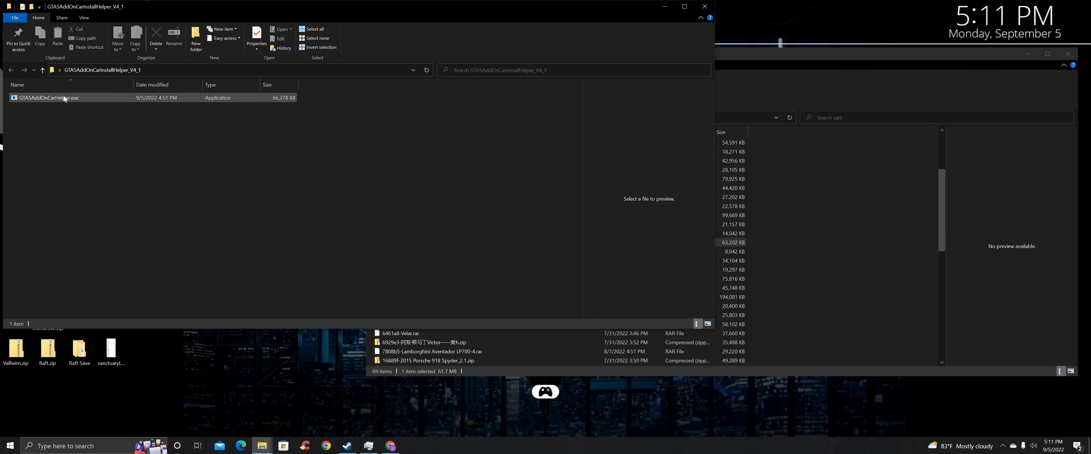
# Select GTA5AddOnCarHelper.exe in the GTA5AddOnCarInstallHelper_V4_1 folder
pyautogui.click(63, 97)
# Launch the helper, close its install folder, and arrange the console and cars windows side by side
pyautogui.doubleClick(64, 97)
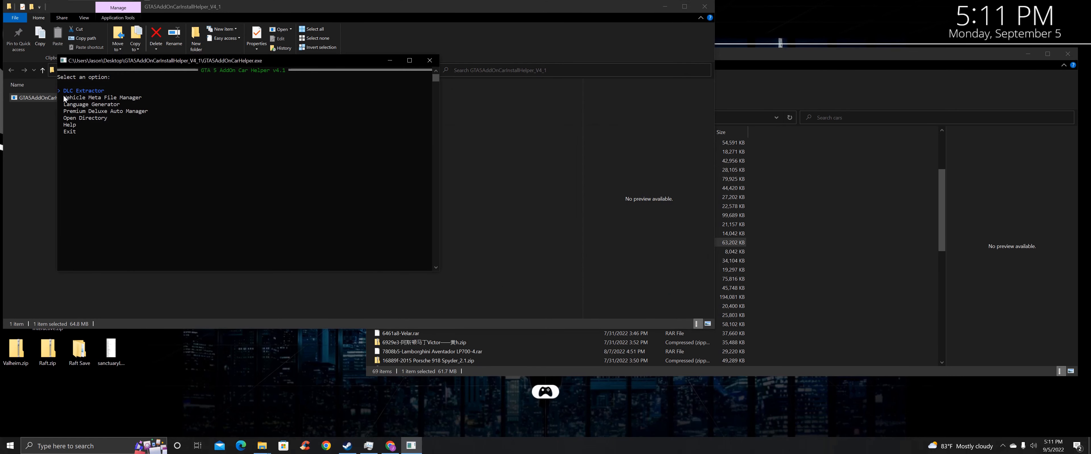
pyautogui.click(705, 7)
pyautogui.moveTo(167, 61); pyautogui.dragTo(255, 138)
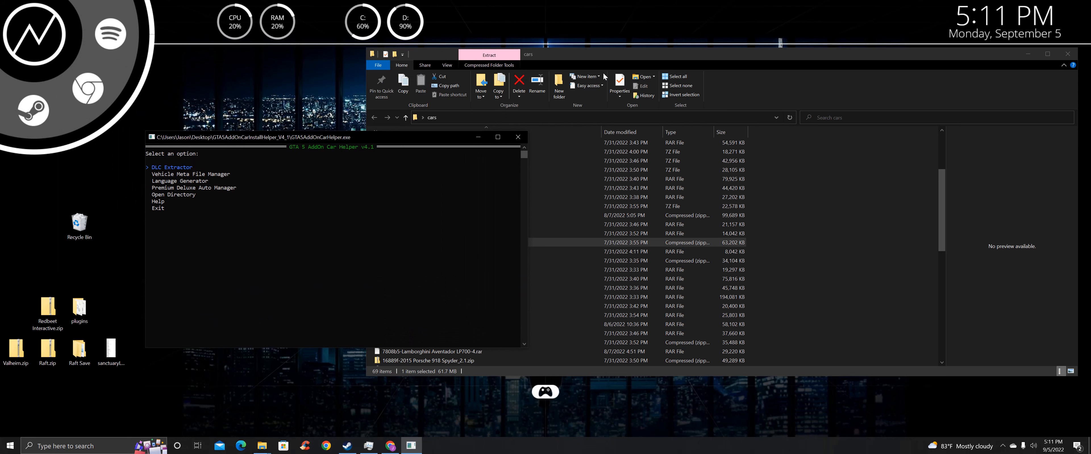
pyautogui.moveTo(585, 54); pyautogui.dragTo(705, 65)
pyautogui.moveTo(486, 119); pyautogui.dragTo(578, 118)
pyautogui.moveTo(649, 68); pyautogui.dragTo(608, 68)
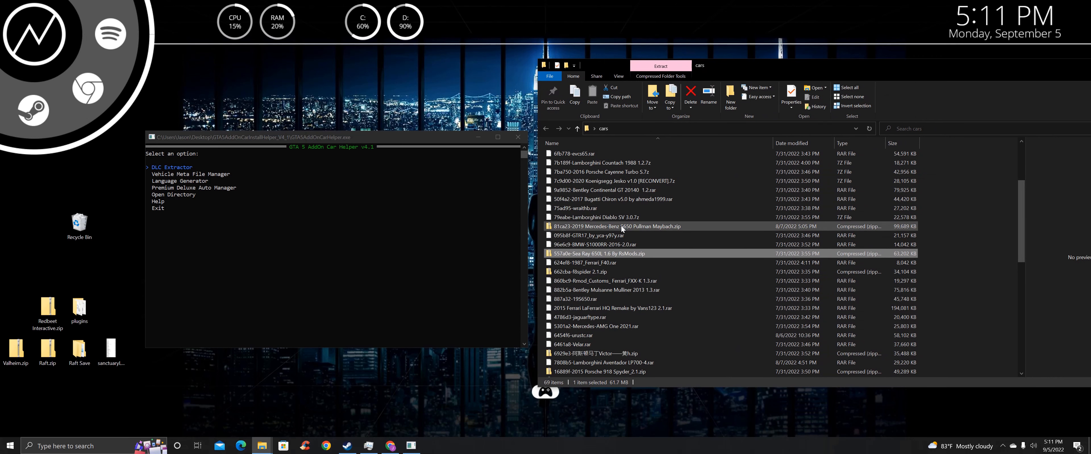
pyautogui.scroll(4, 563, 212)
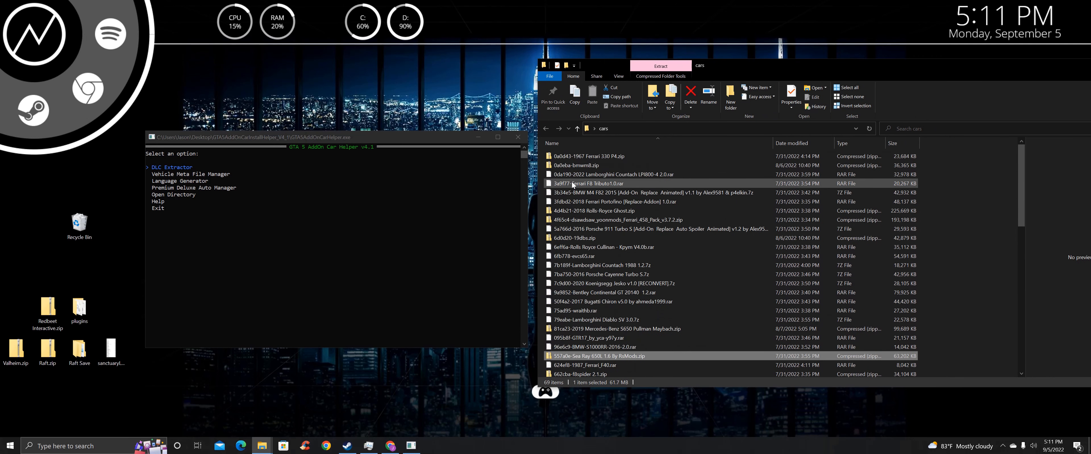
pyautogui.scroll(-3, 646, 303)
# Start the DLC Extractor, briefly reopen and close the install folder, and reposition the console
pyautogui.click(199, 210)
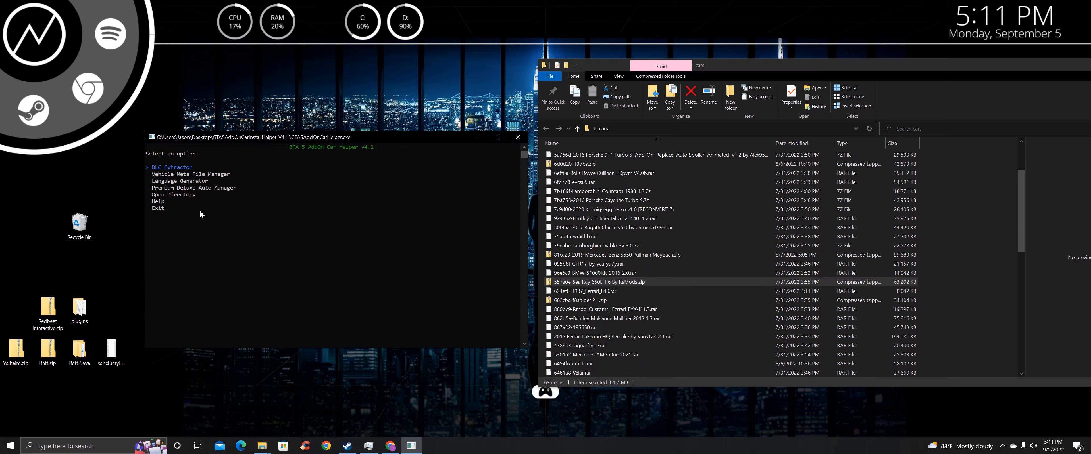
pyautogui.press('Return')
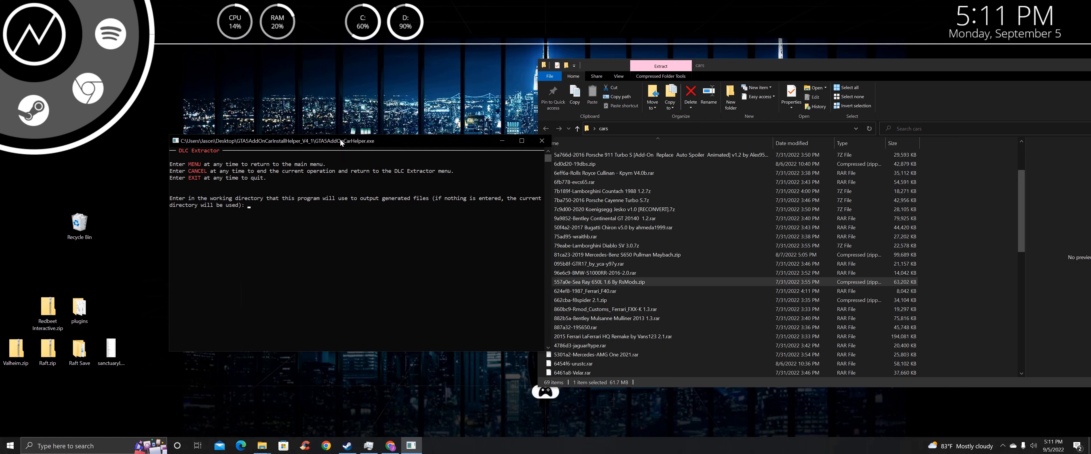
pyautogui.moveTo(339, 138); pyautogui.dragTo(540, 147)
pyautogui.click(200, 222)
pyautogui.doubleClick(200, 222)
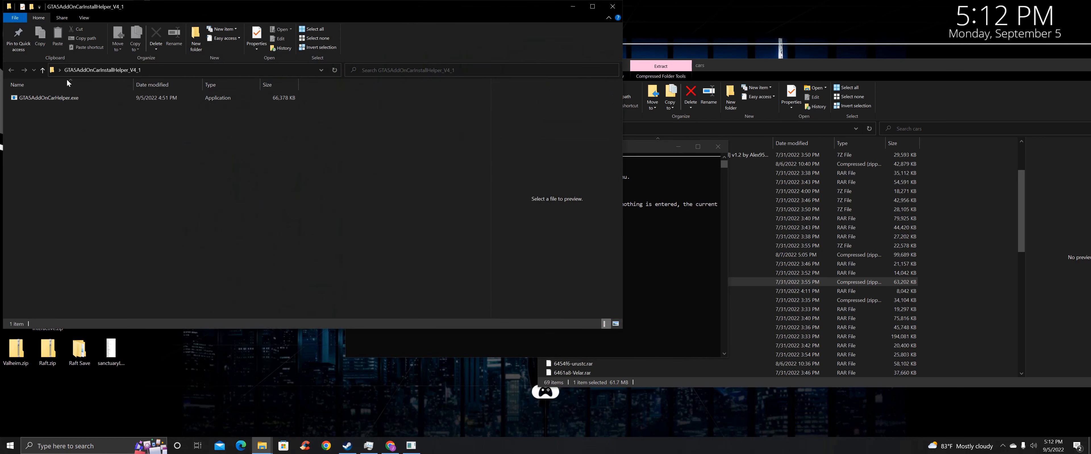
pyautogui.click(611, 7)
pyautogui.moveTo(515, 145); pyautogui.dragTo(403, 132)
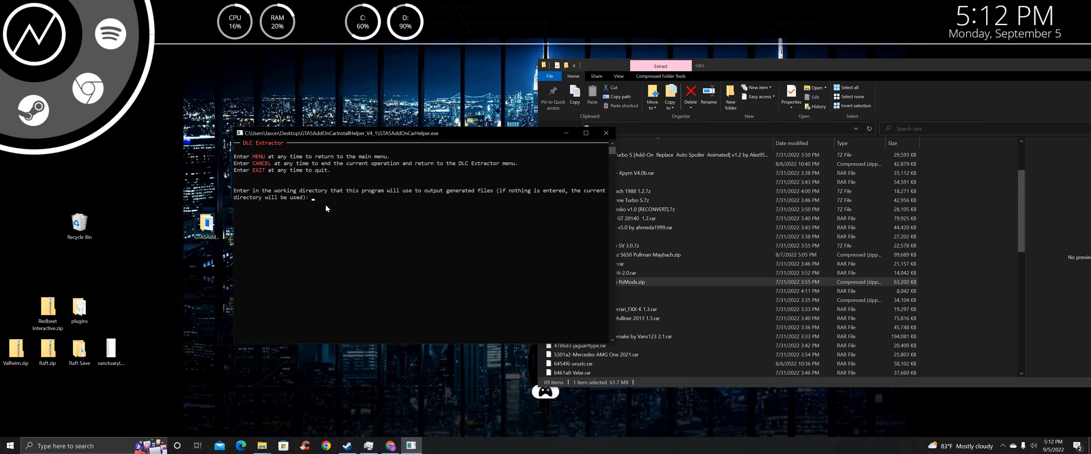
# Keep the default working directory and choose Extract Vehicles From Downloads
pyautogui.press('Return')
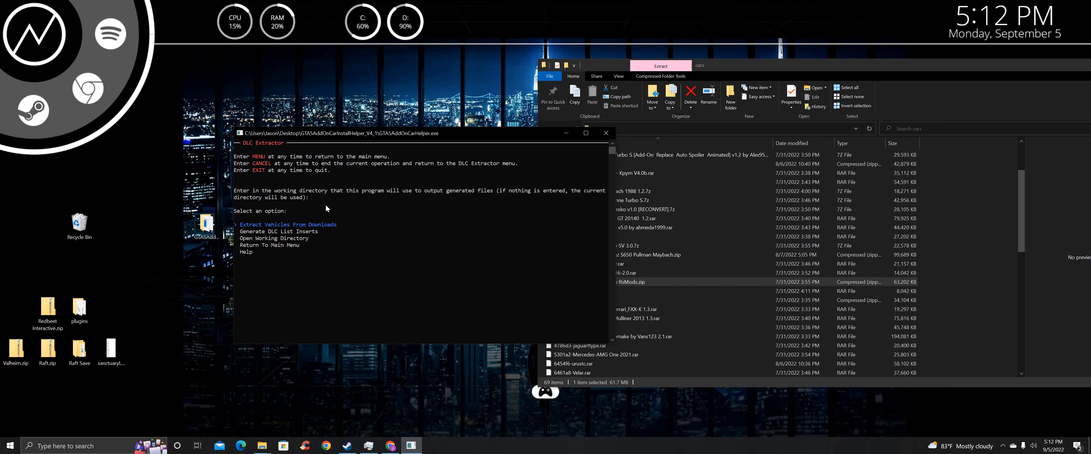
pyautogui.press('Return')
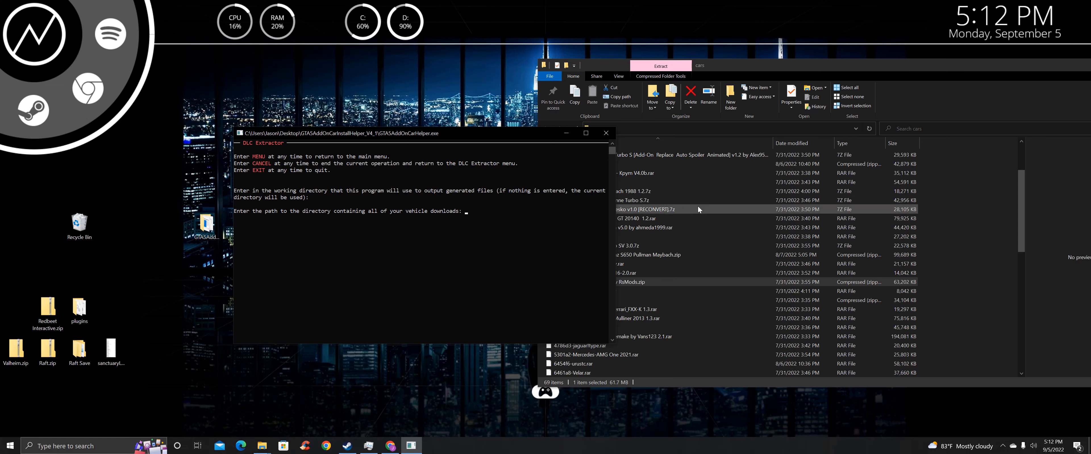
pyautogui.click(710, 202)
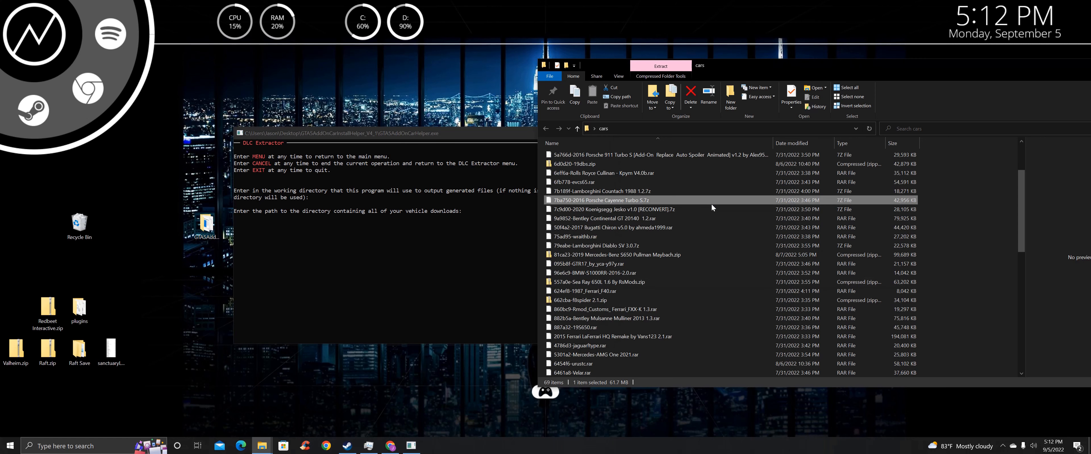
# Copy the cars folder address as text and paste it into the extractor as the downloads directory
pyautogui.rightClick(606, 129)
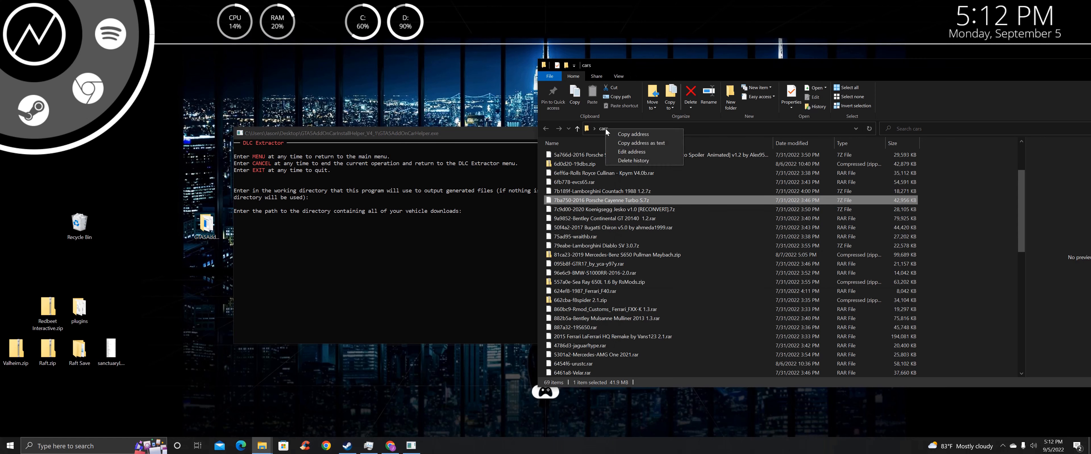
pyautogui.click(636, 142)
pyautogui.click(404, 225)
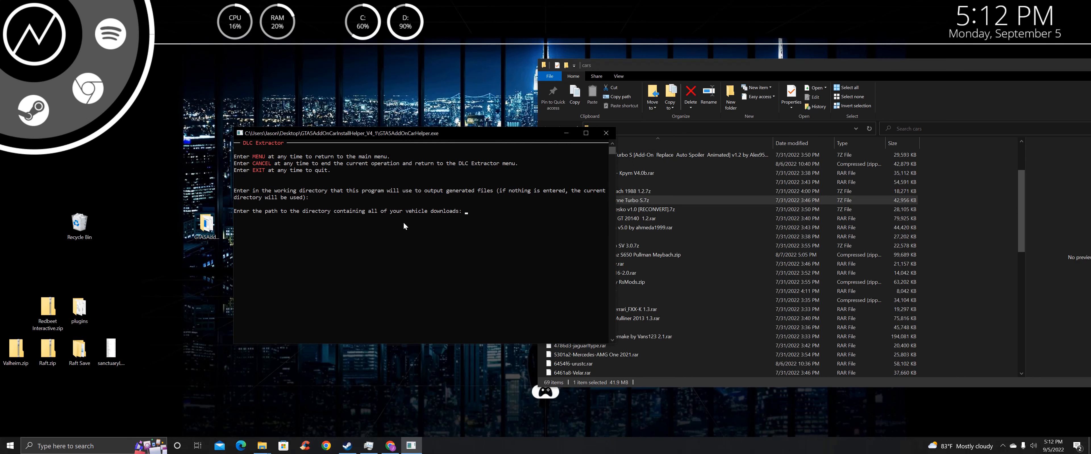
pyautogui.hotkey('ctrl', 'v')
pyautogui.press('Return')
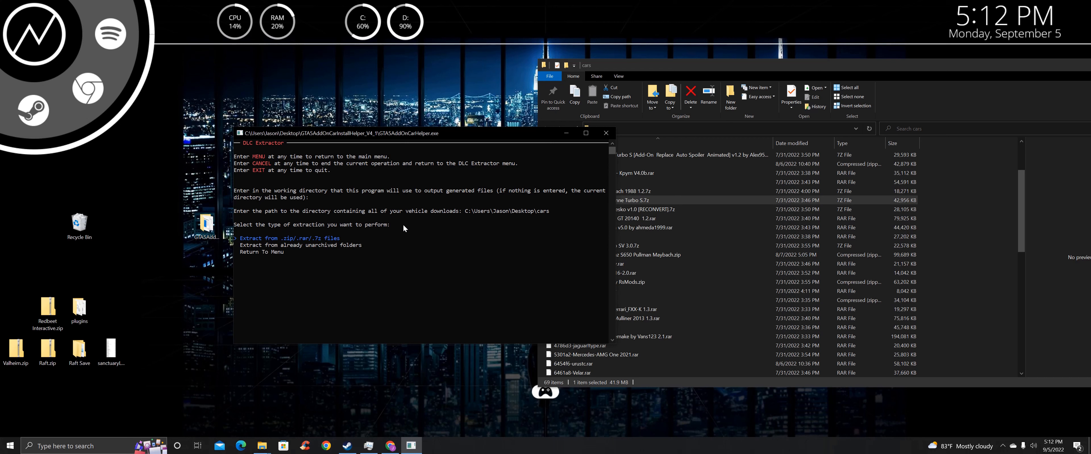
pyautogui.click(696, 253)
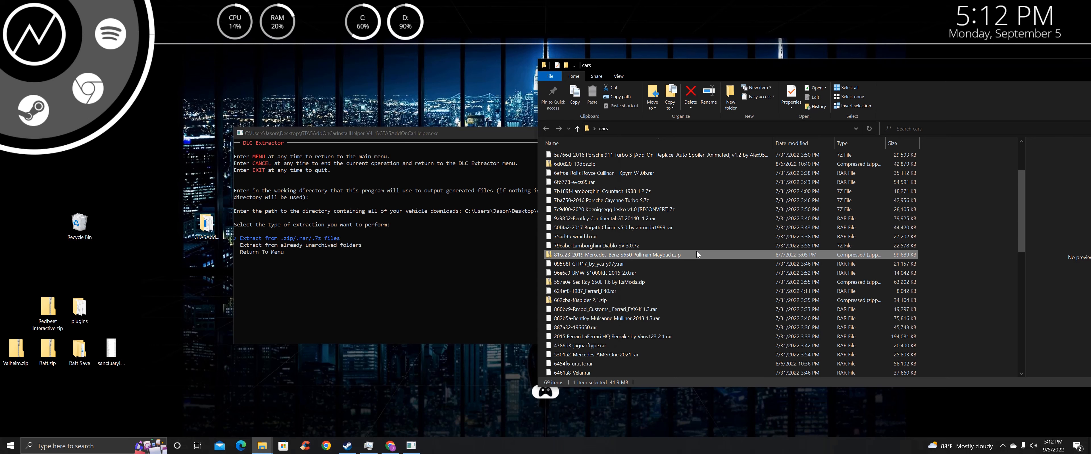
pyautogui.scroll(-10, 618, 184)
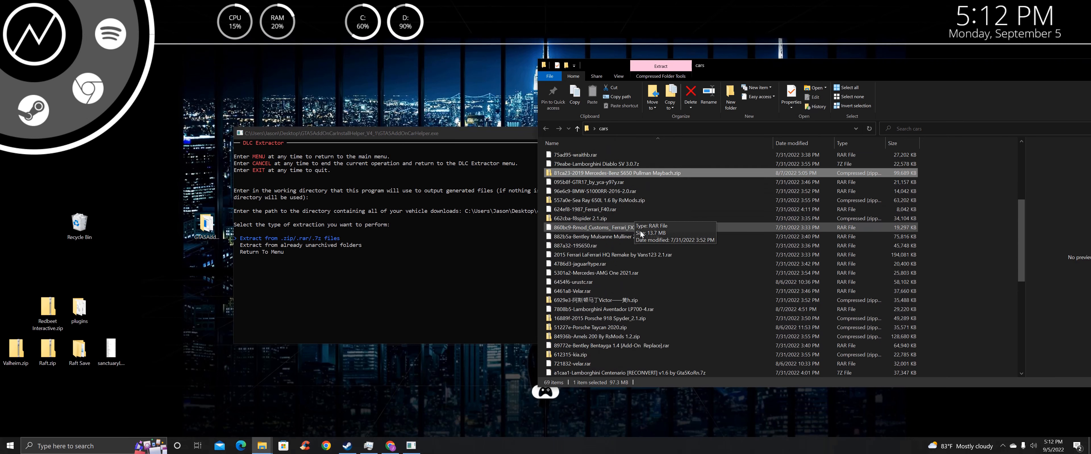
pyautogui.scroll(-1, 674, 300)
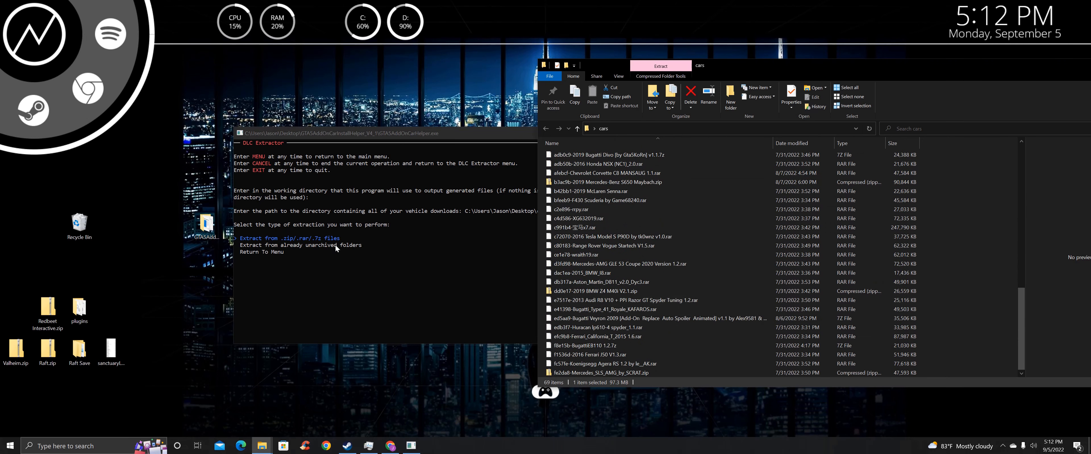
pyautogui.click(721, 318)
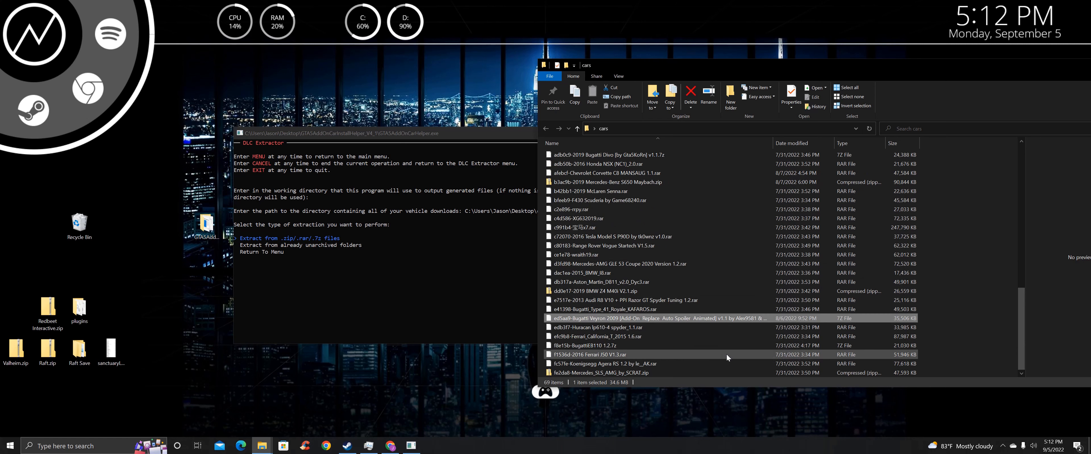
pyautogui.scroll(11, 722, 320)
pyautogui.scroll(4, 699, 197)
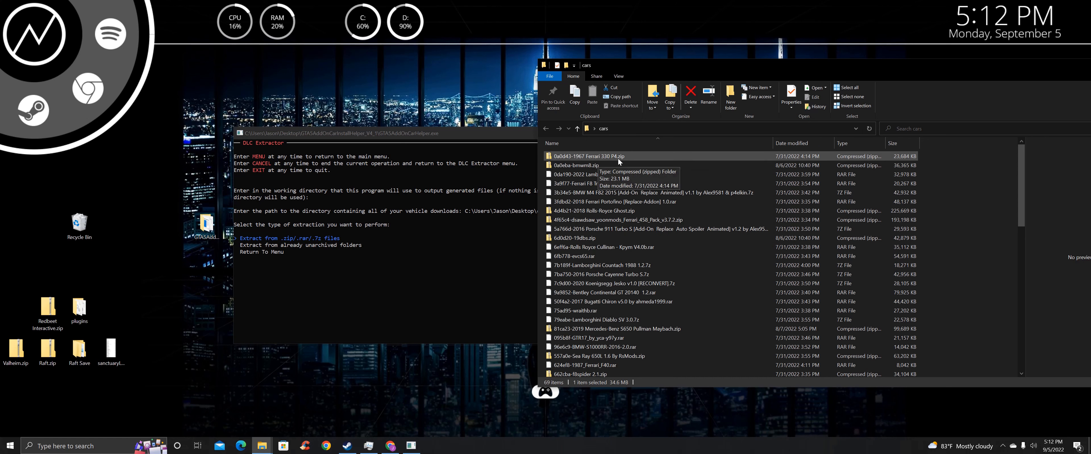
pyautogui.scroll(-9, 644, 257)
pyautogui.scroll(9, 644, 257)
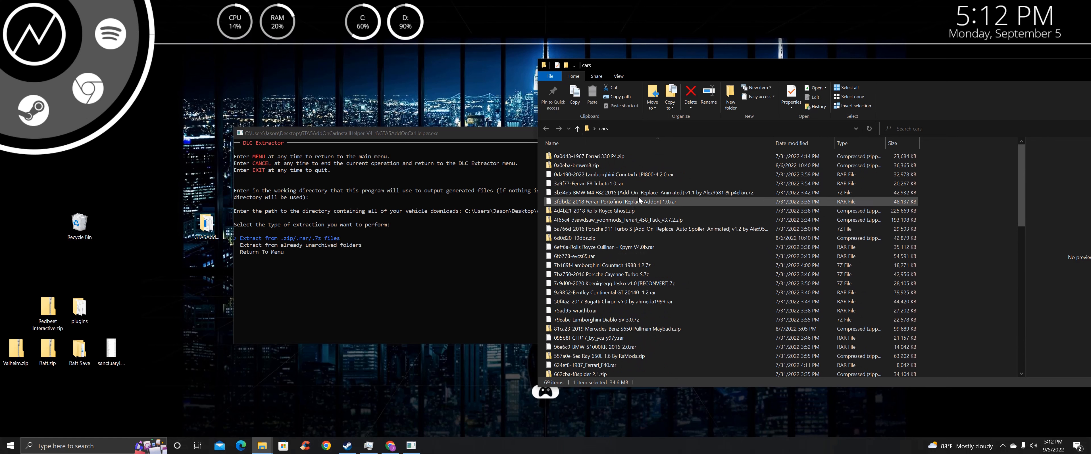
pyautogui.click(677, 254)
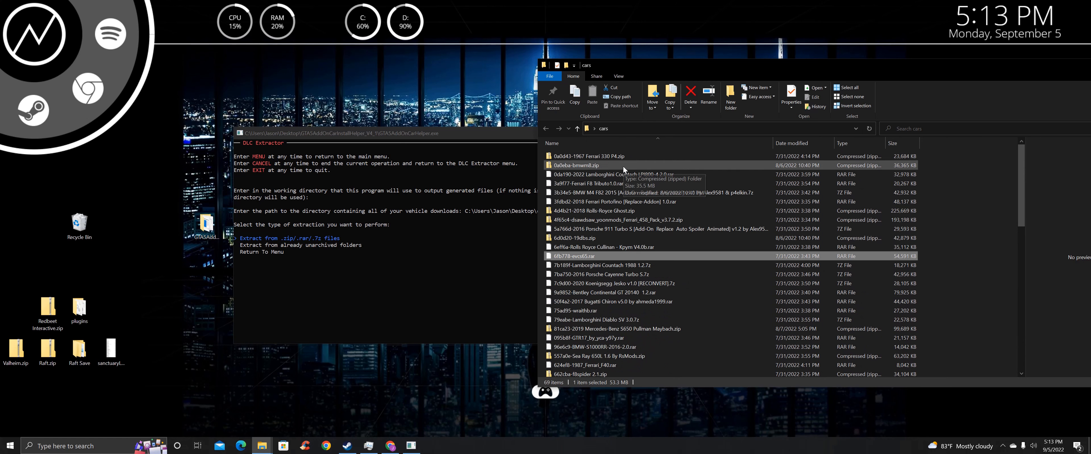
pyautogui.click(613, 158)
pyautogui.scroll(-8, 665, 266)
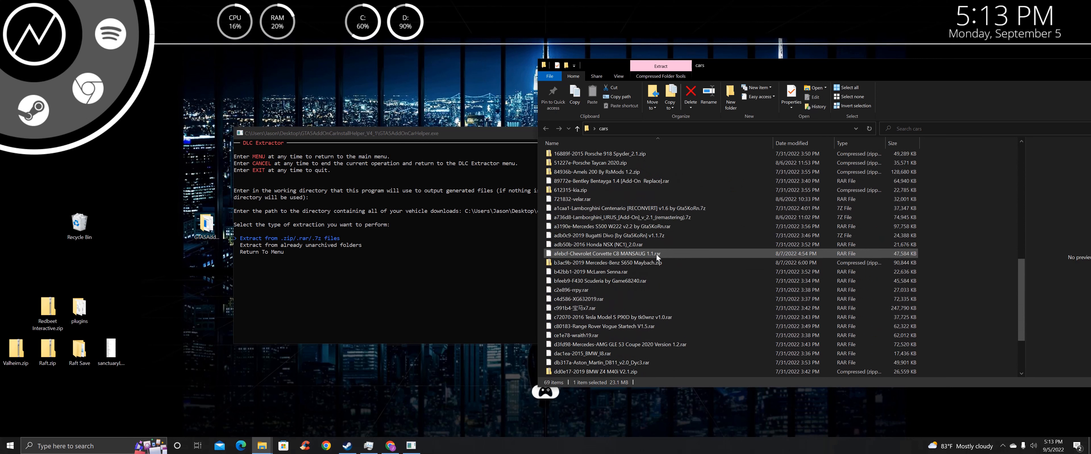
pyautogui.click(426, 257)
# Start extracting the zip, rar and 7z archives, browsing the cars folder and BugattiEB110 while it runs
pyautogui.press('Return')
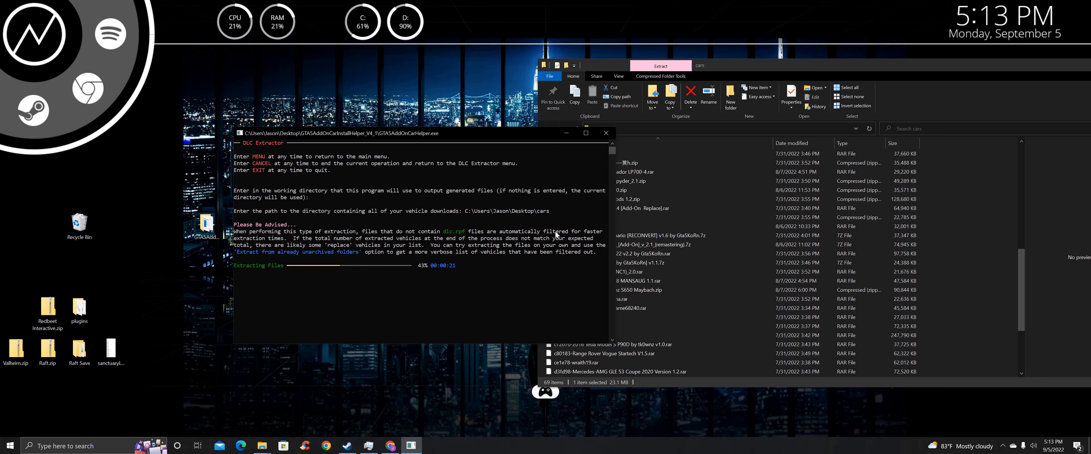
pyautogui.click(663, 244)
pyautogui.scroll(-4, 644, 167)
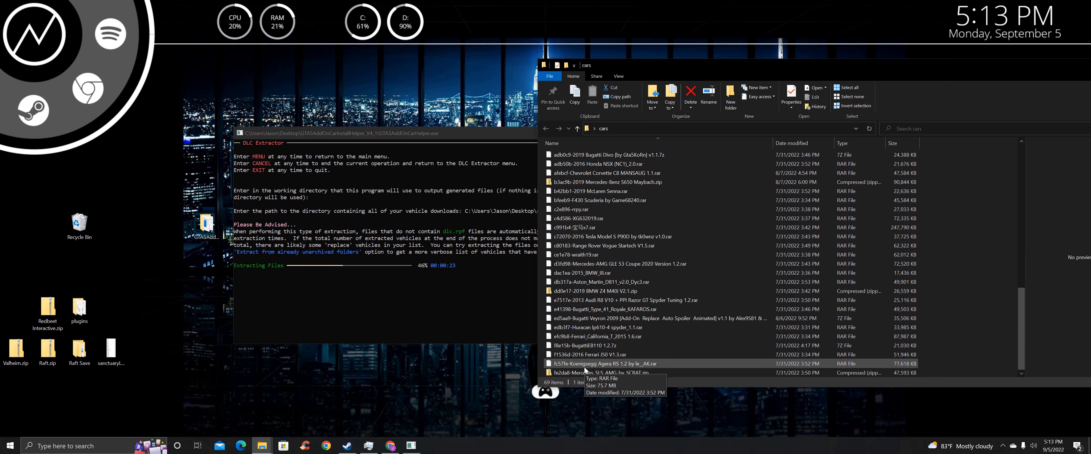
pyautogui.scroll(6, 619, 270)
pyautogui.scroll(3, 619, 269)
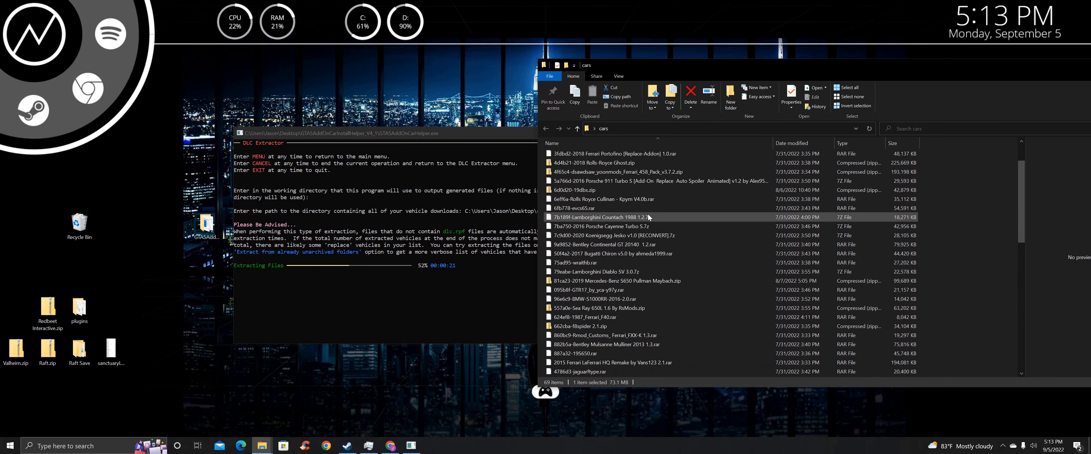
pyautogui.scroll(-9, 627, 280)
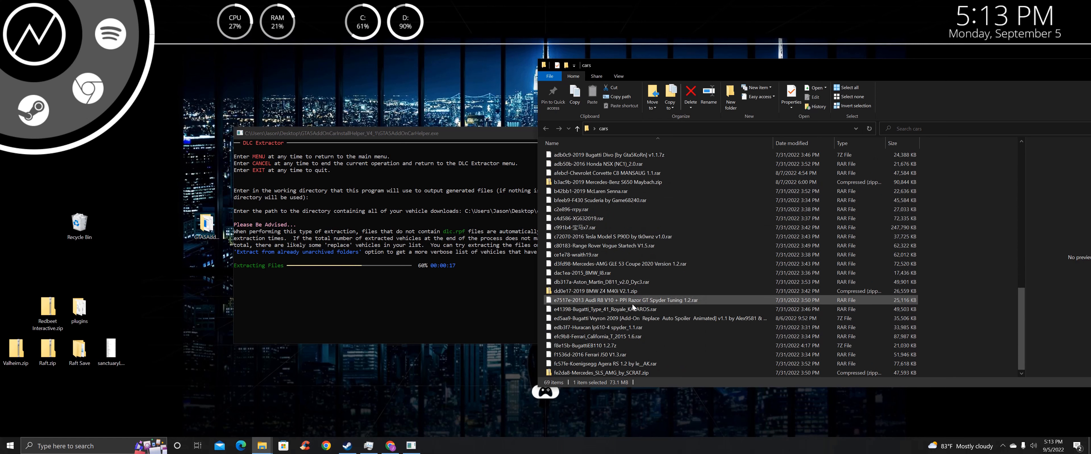
pyautogui.scroll(7, 653, 265)
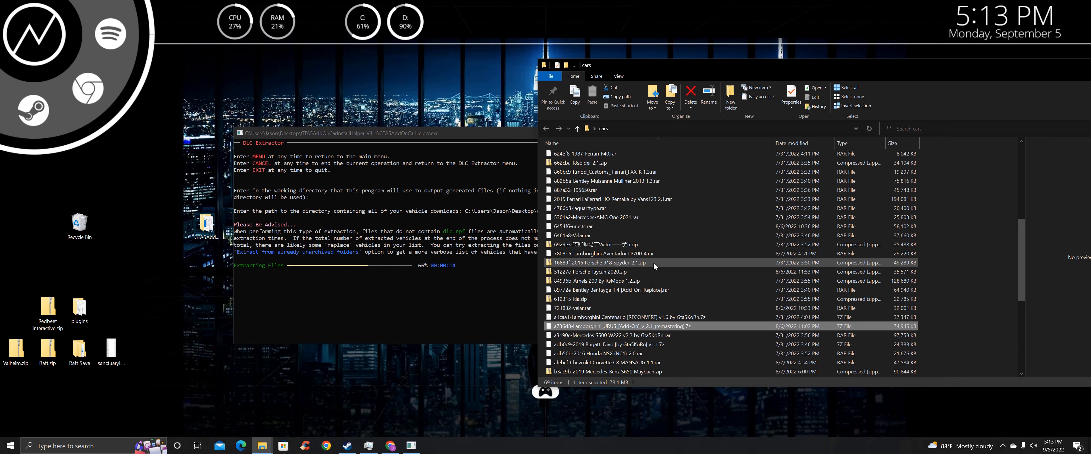
pyautogui.scroll(1, 654, 260)
pyautogui.scroll(-7, 621, 213)
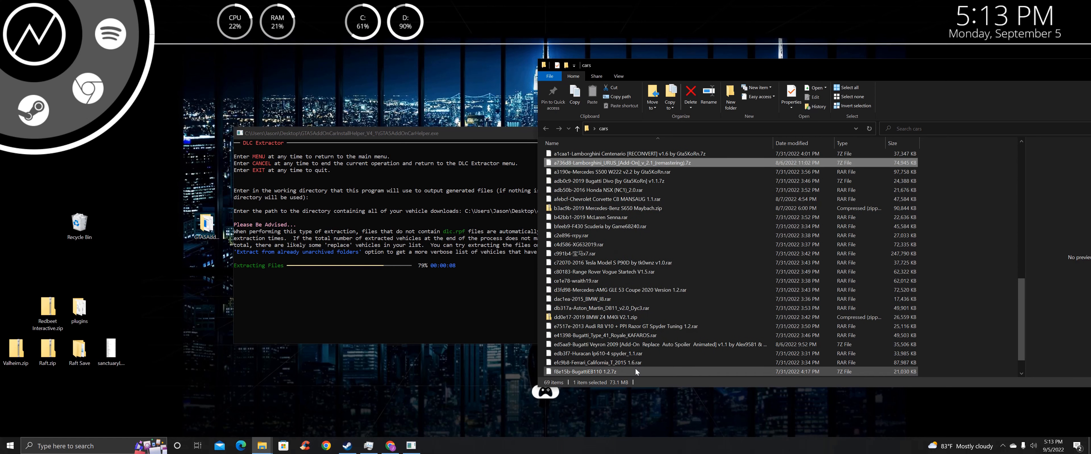
pyautogui.click(635, 371)
pyautogui.scroll(7, 629, 292)
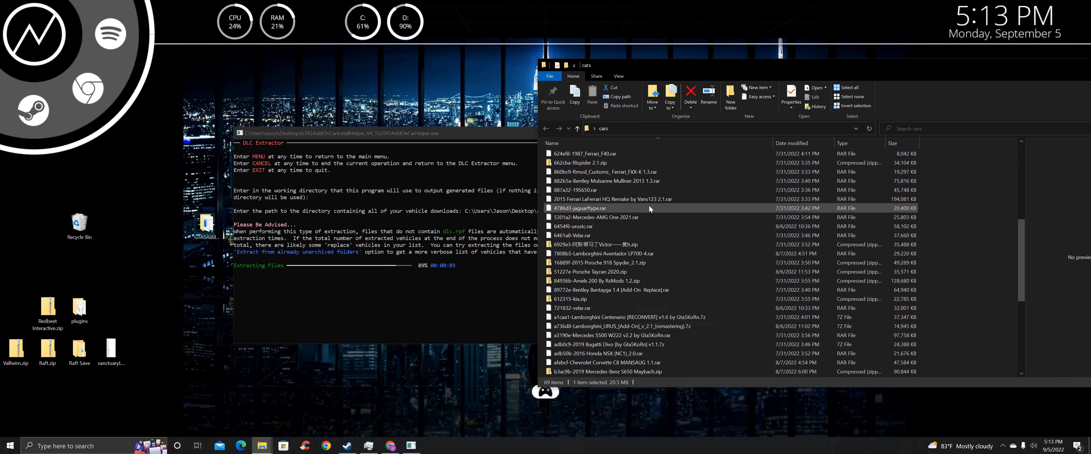
pyautogui.scroll(8, 649, 206)
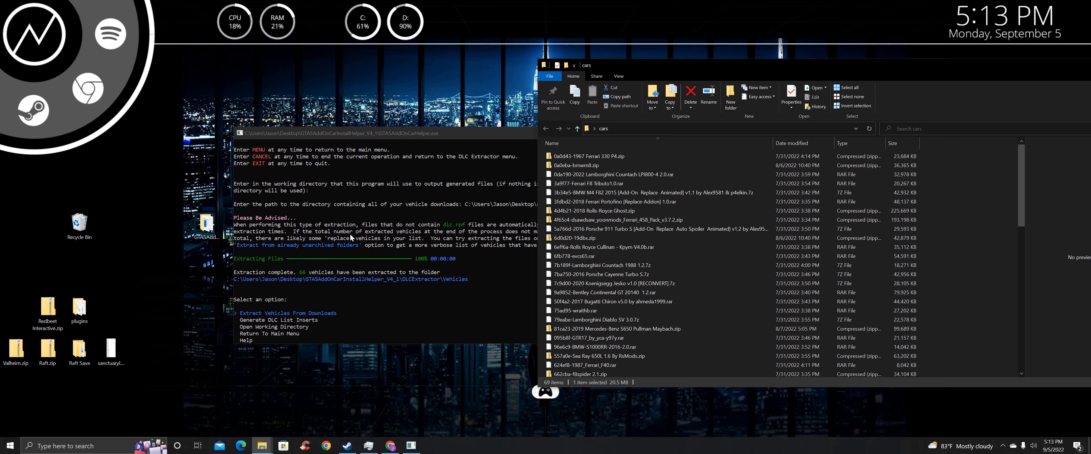
# Choose Open Working Directory in the helper console to show the DLCExtractor folder
pyautogui.scroll(-5, 592, 214)
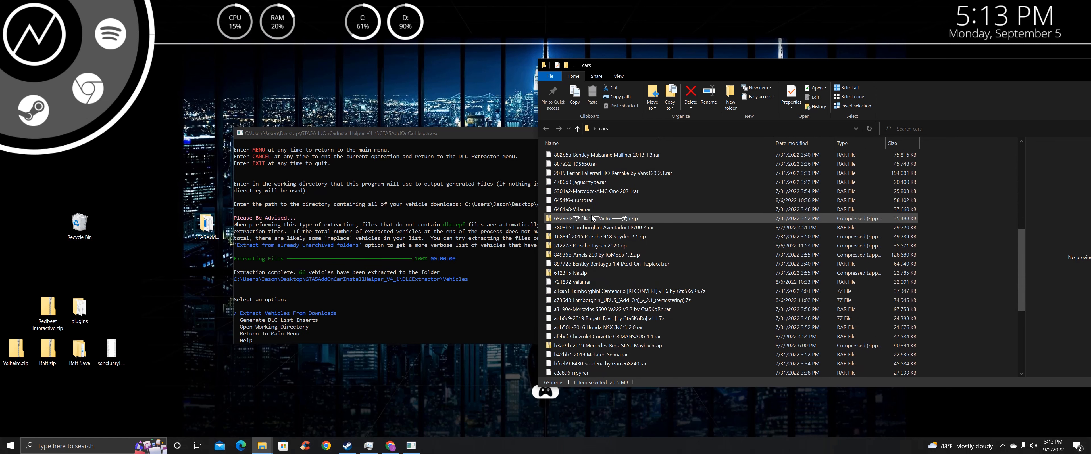
pyautogui.scroll(5, 591, 218)
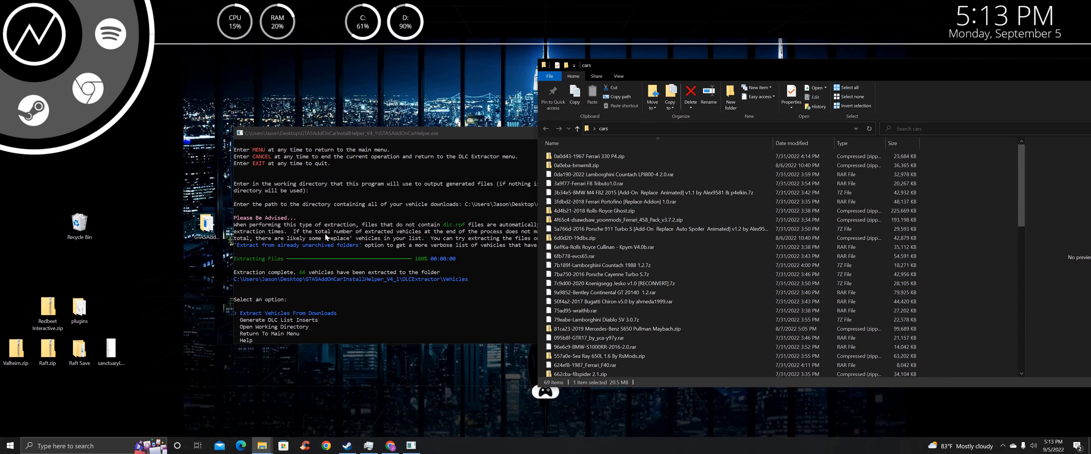
pyautogui.click(462, 141)
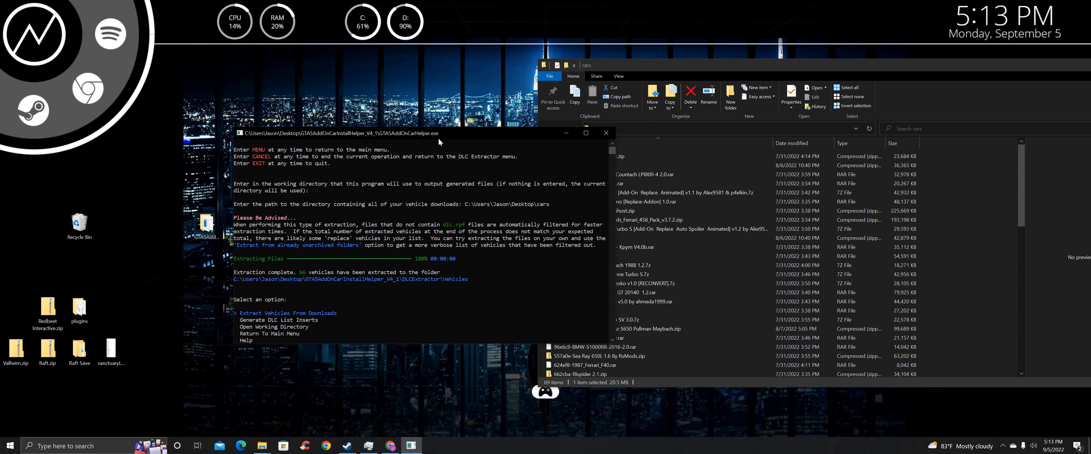
pyautogui.moveTo(434, 135); pyautogui.dragTo(409, 130)
pyautogui.scroll(-1, 273, 205)
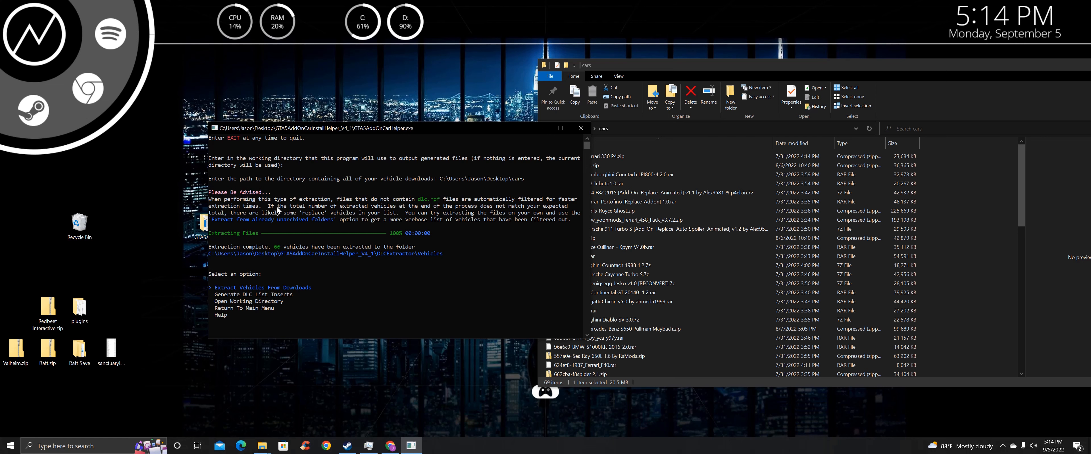
pyautogui.press('Down')
pyautogui.press('Down')
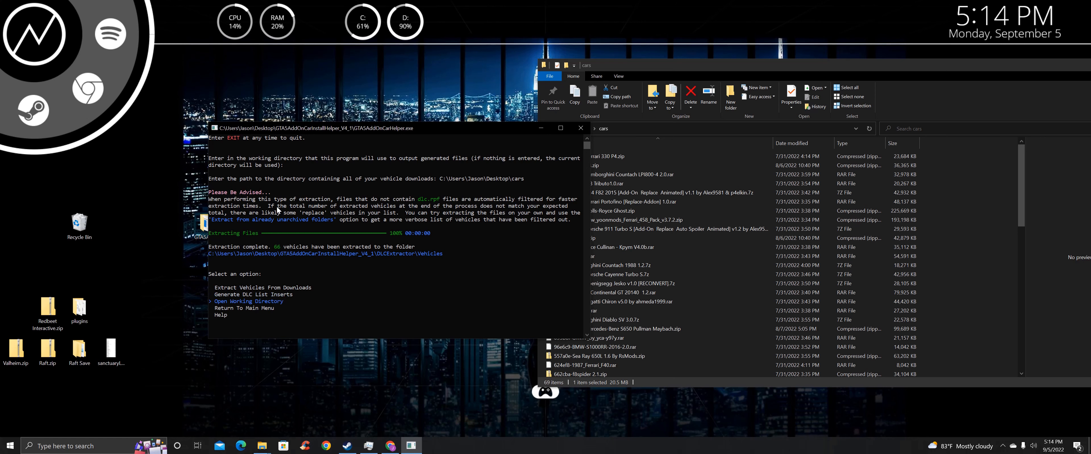
pyautogui.press('Return')
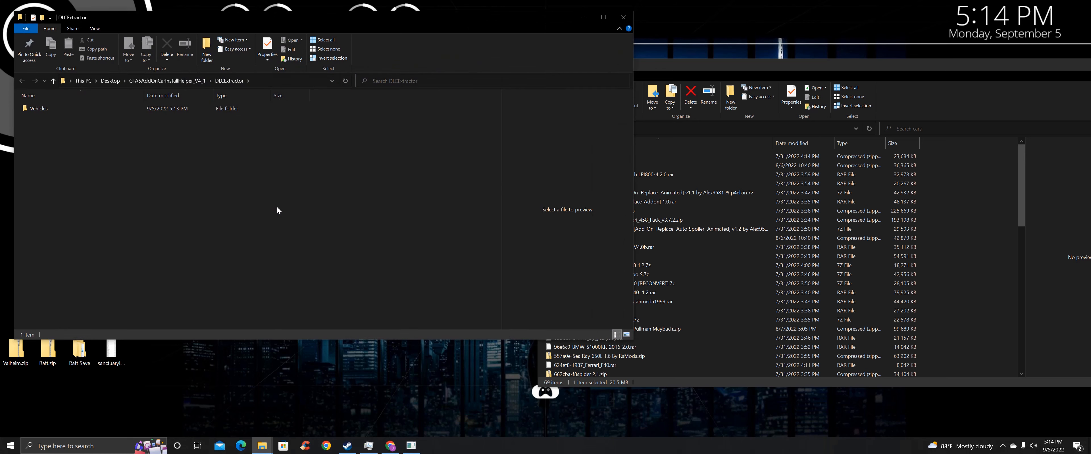
# Open the Vehicles folder, check the s500w222 folder's dlc.rpf, return, and move the window aside
pyautogui.doubleClick(59, 109)
pyautogui.scroll(-8, 80, 141)
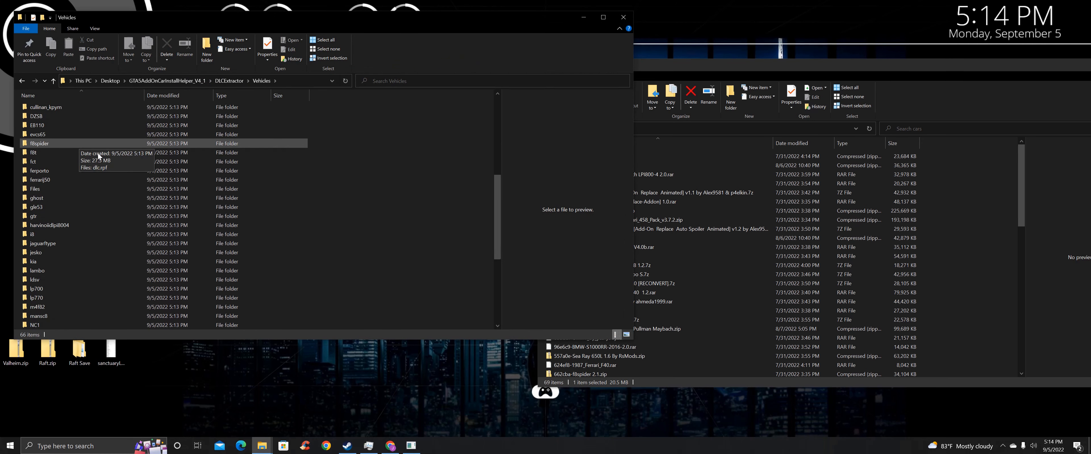
pyautogui.scroll(-3, 180, 170)
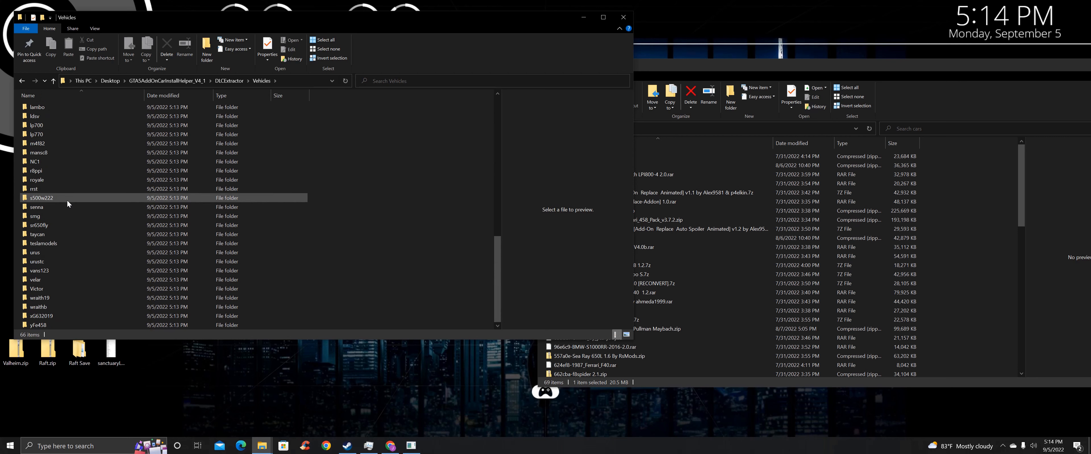
pyautogui.doubleClick(66, 198)
pyautogui.click(50, 83)
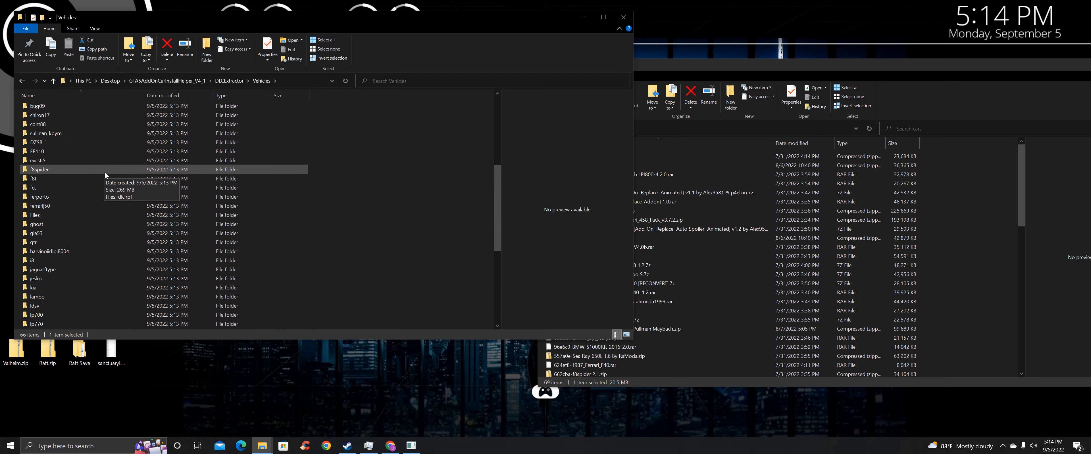
pyautogui.scroll(12, 104, 171)
pyautogui.moveTo(326, 21); pyautogui.dragTo(523, 56)
# Launch OpenIV from Windows search for GTA V Windows and navigate to mods\update
pyautogui.click(59, 447)
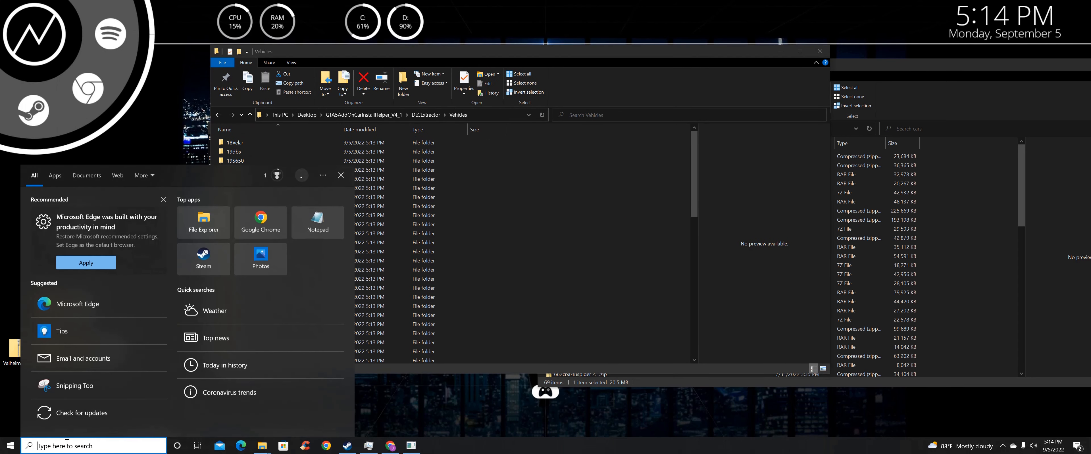
pyautogui.write('openi')
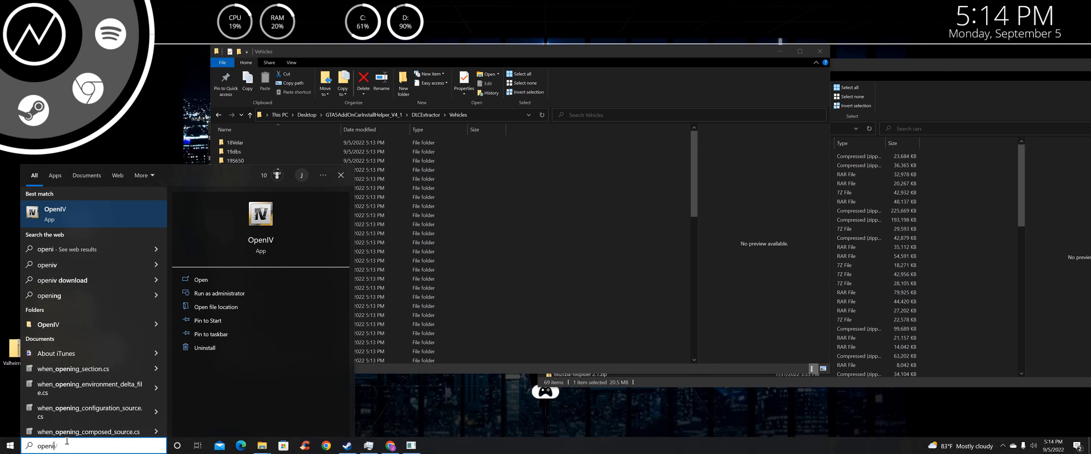
pyautogui.press('Return')
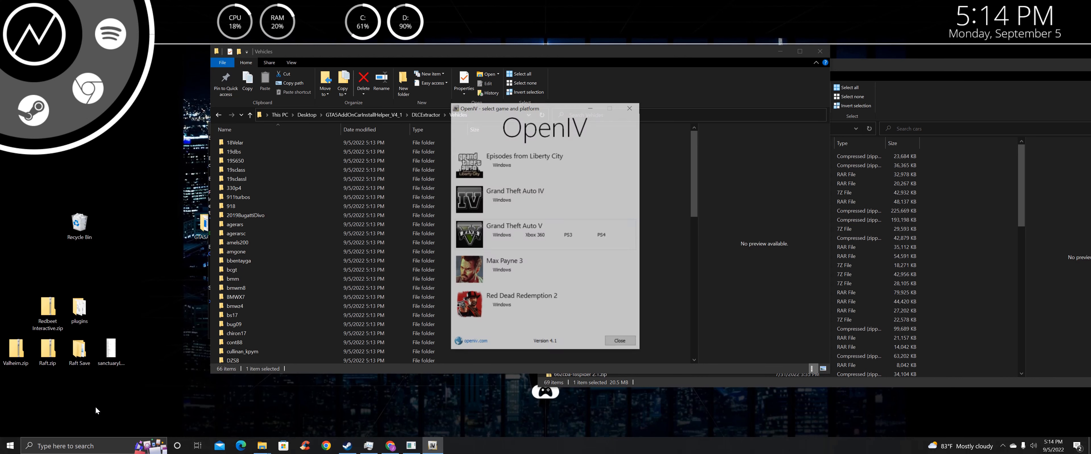
pyautogui.click(502, 238)
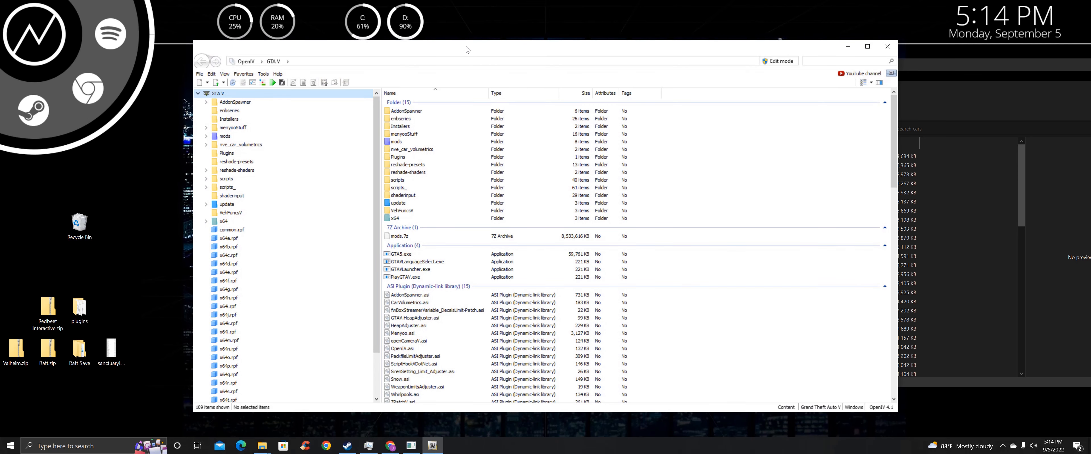
pyautogui.moveTo(465, 46); pyautogui.dragTo(607, 48)
pyautogui.doubleClick(536, 144)
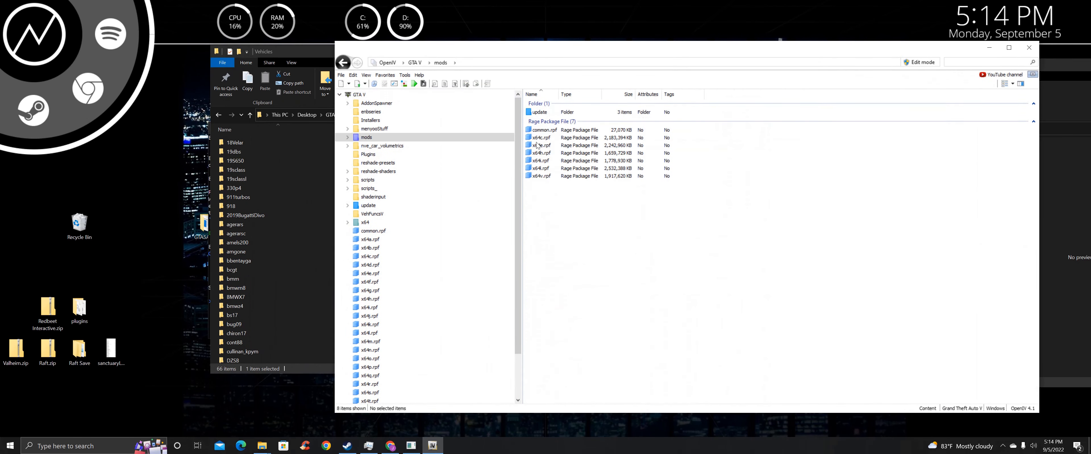
pyautogui.doubleClick(535, 112)
# Open mods\update\x64\dlcpacks and switch OpenIV into edit mode
pyautogui.click(535, 113)
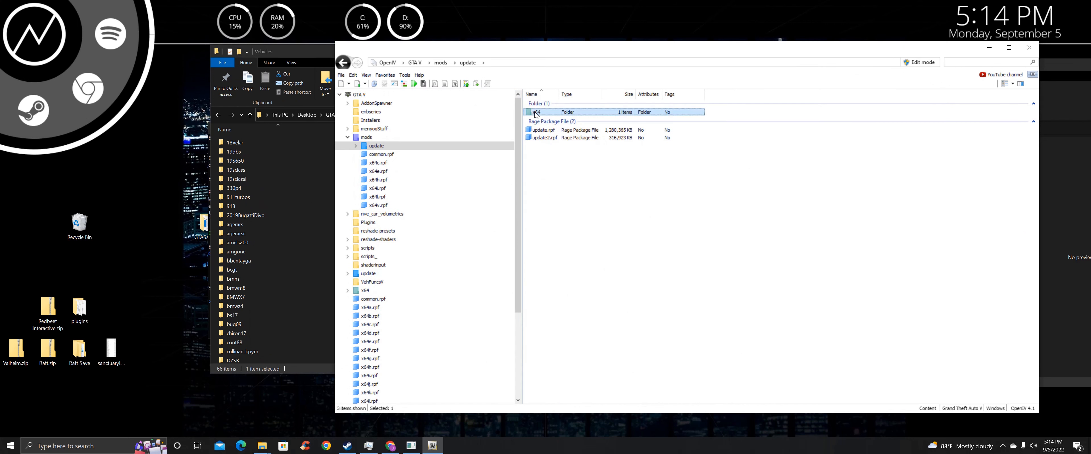
pyautogui.doubleClick(536, 113)
pyautogui.doubleClick(534, 113)
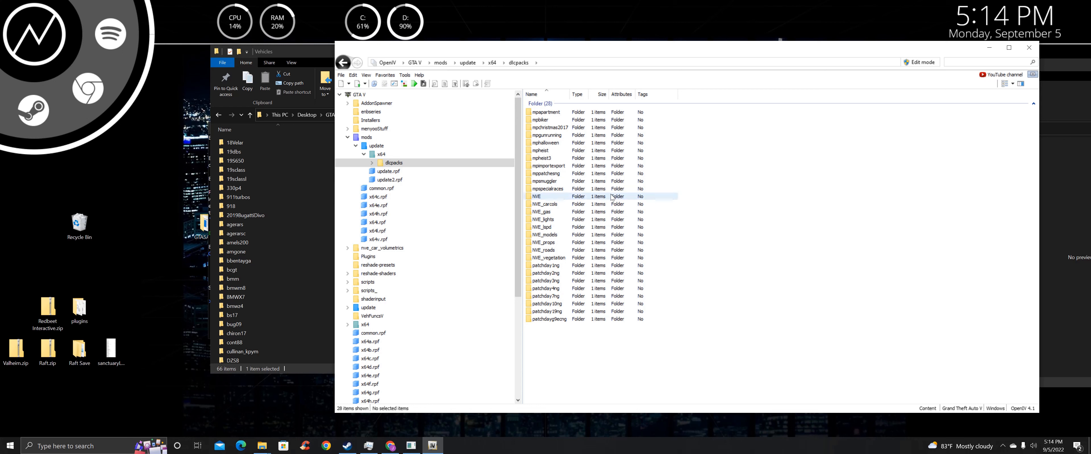
pyautogui.click(911, 63)
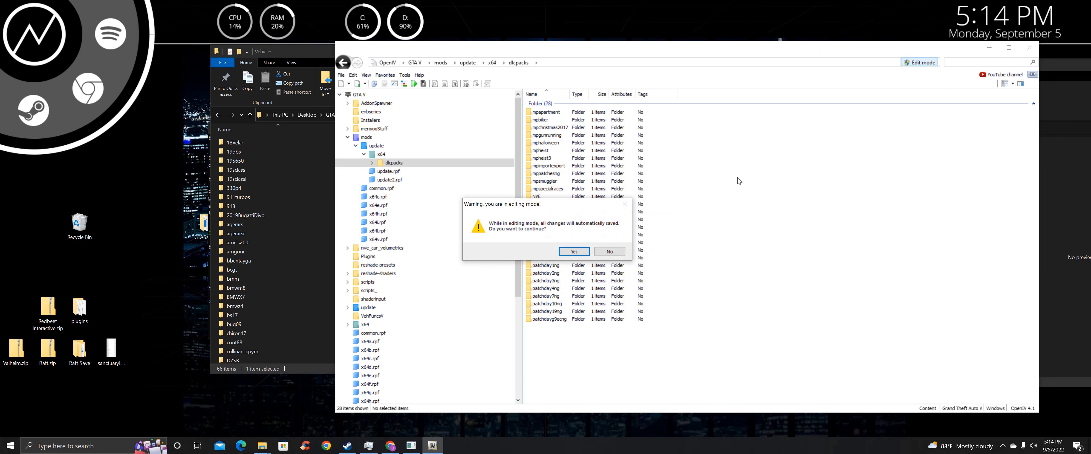
pyautogui.click(575, 253)
# Create a new folder named cars inside dlcpacks and open it
pyautogui.rightClick(589, 337)
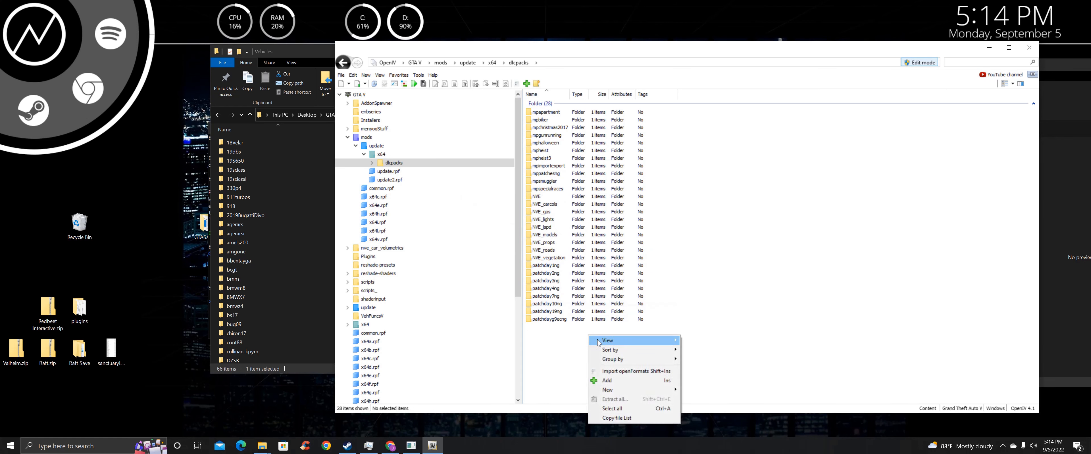
pyautogui.moveTo(652, 391)
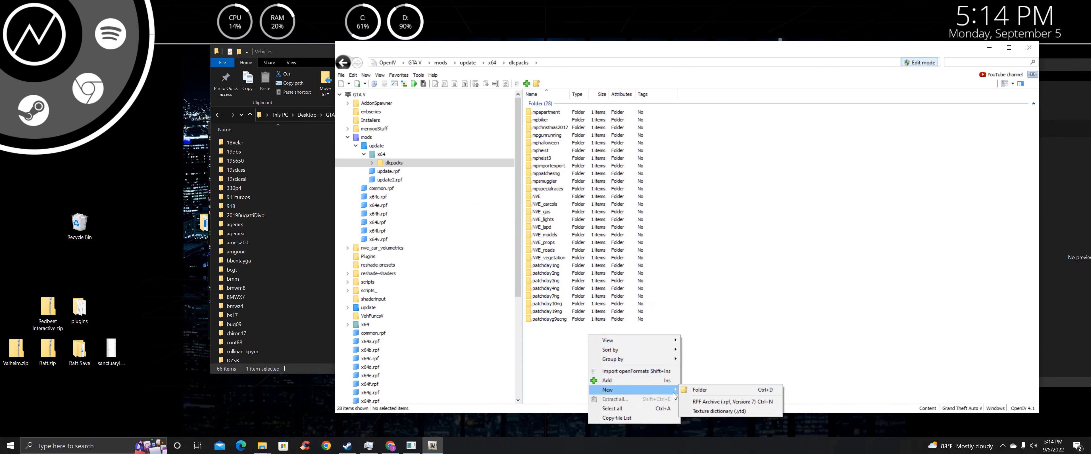
pyautogui.click(688, 391)
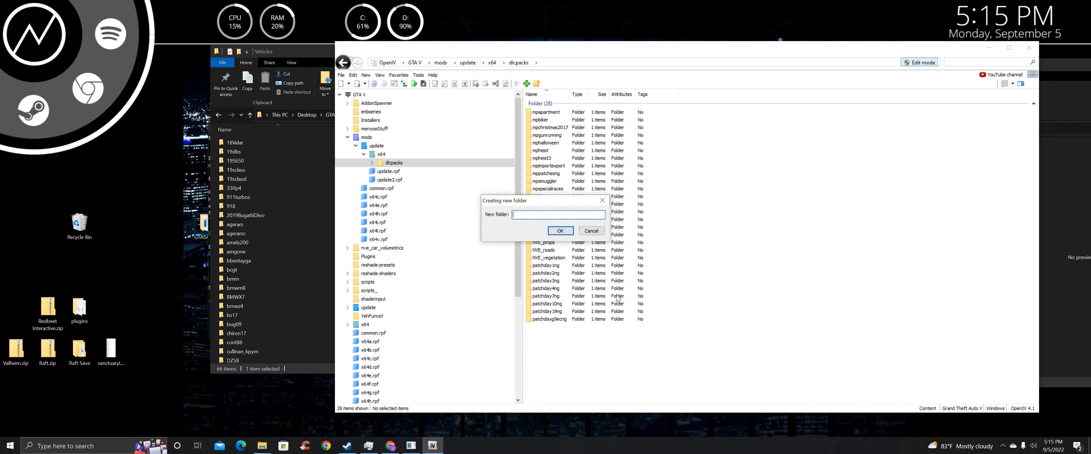
pyautogui.write('cars')
pyautogui.press('Return')
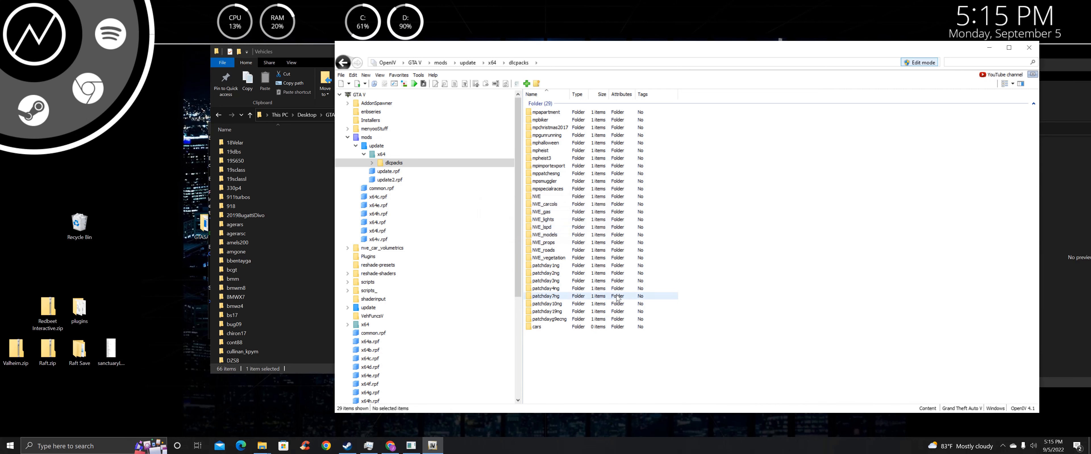
pyautogui.doubleClick(563, 328)
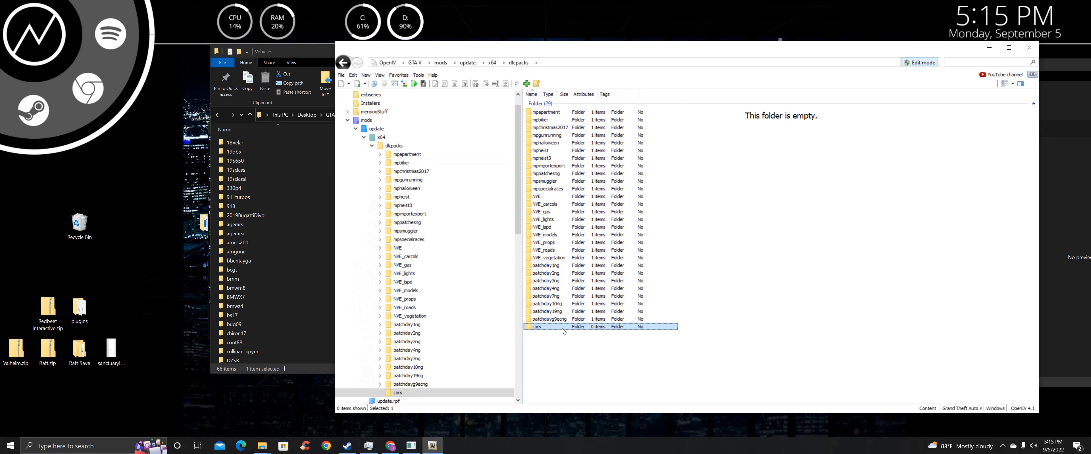
# Select all 66 vehicle folders in Vehicles and drag them into OpenIV's dlcpacks\cars folder
pyautogui.click(286, 145)
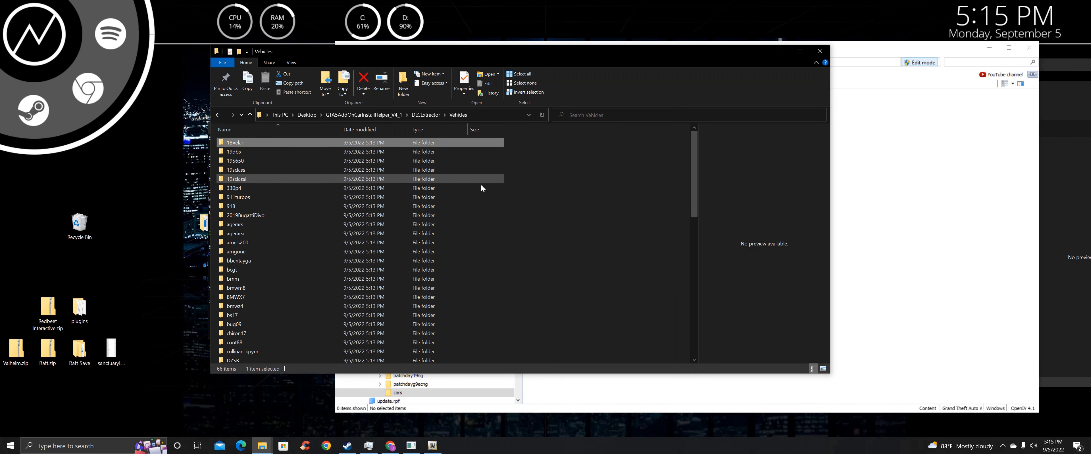
pyautogui.hotkey('ctrl', 'a')
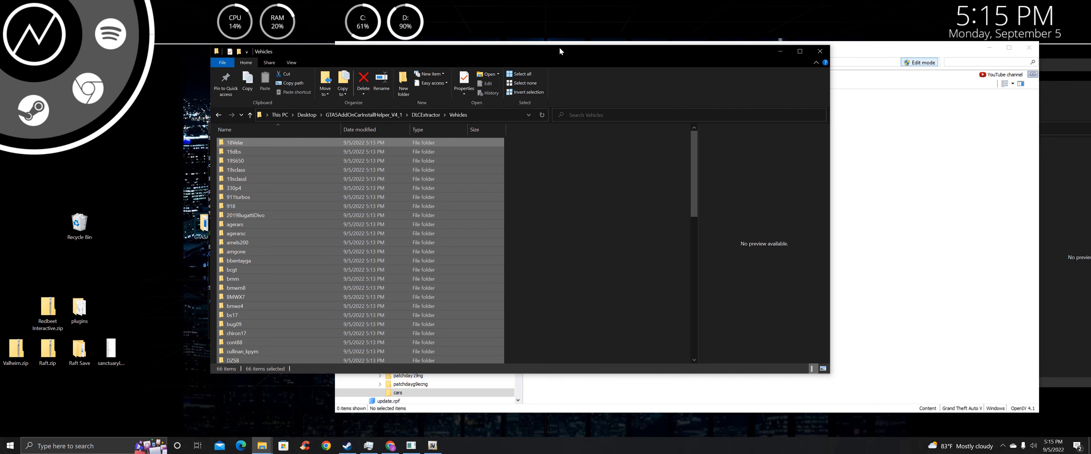
pyautogui.moveTo(559, 51); pyautogui.dragTo(395, 129)
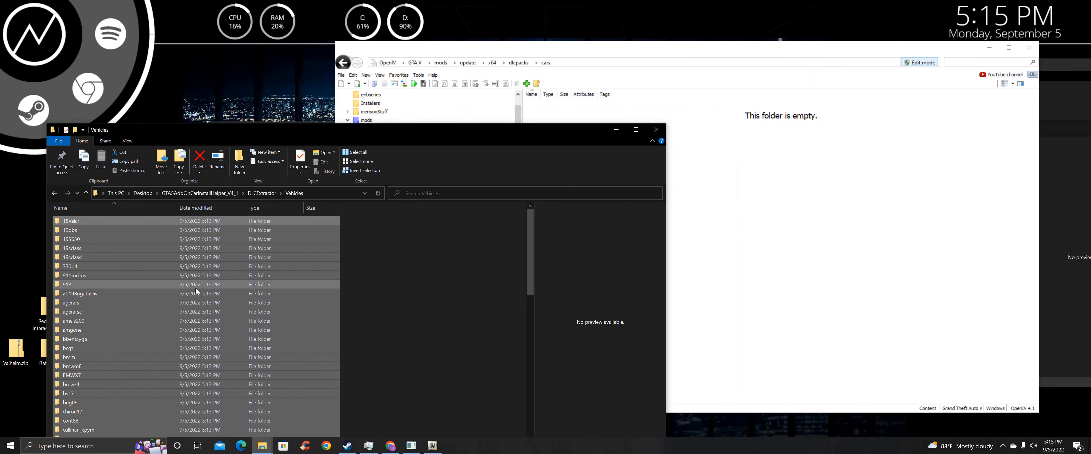
pyautogui.moveTo(139, 271); pyautogui.dragTo(743, 222)
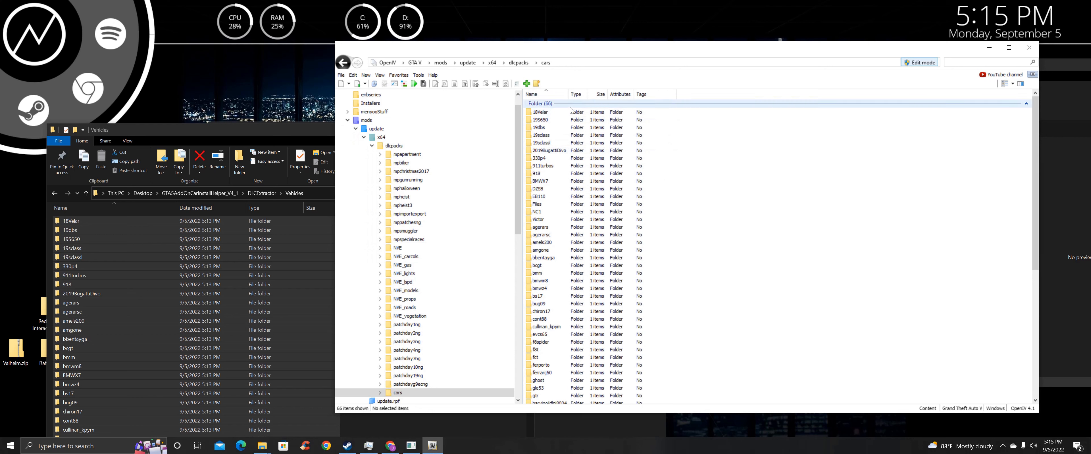
pyautogui.scroll(-10, 593, 135)
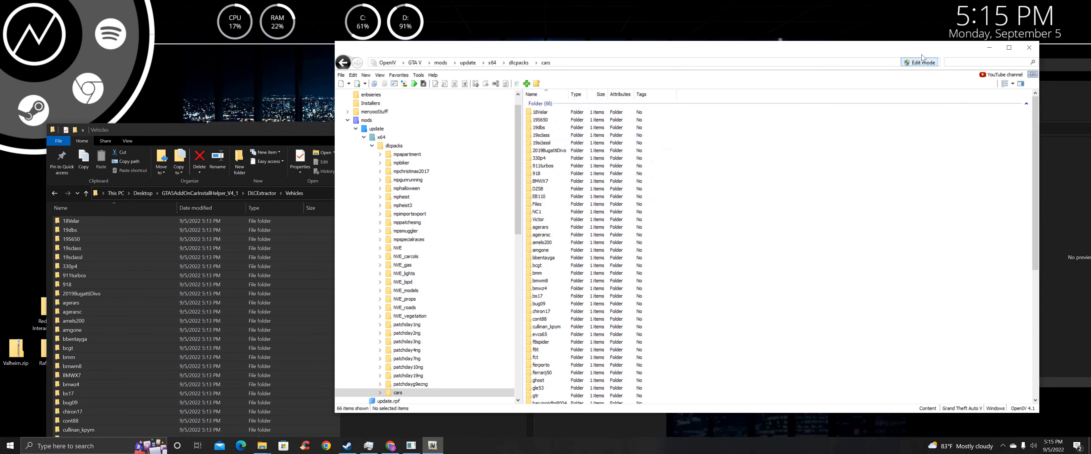
# Minimize OpenIV, clear the folder windows aside, and choose Generate DLC List Inserts in the helper console
pyautogui.click(989, 47)
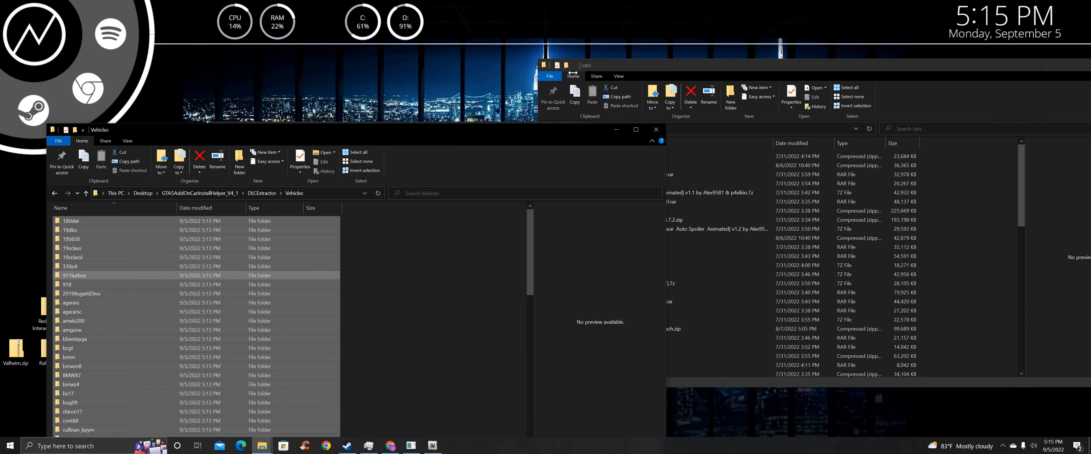
pyautogui.moveTo(424, 136); pyautogui.dragTo(436, 75)
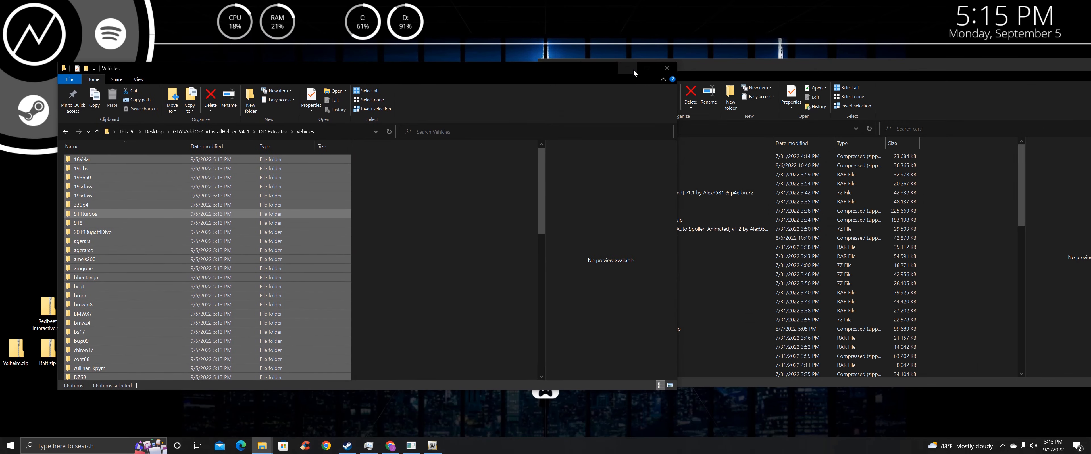
pyautogui.click(409, 448)
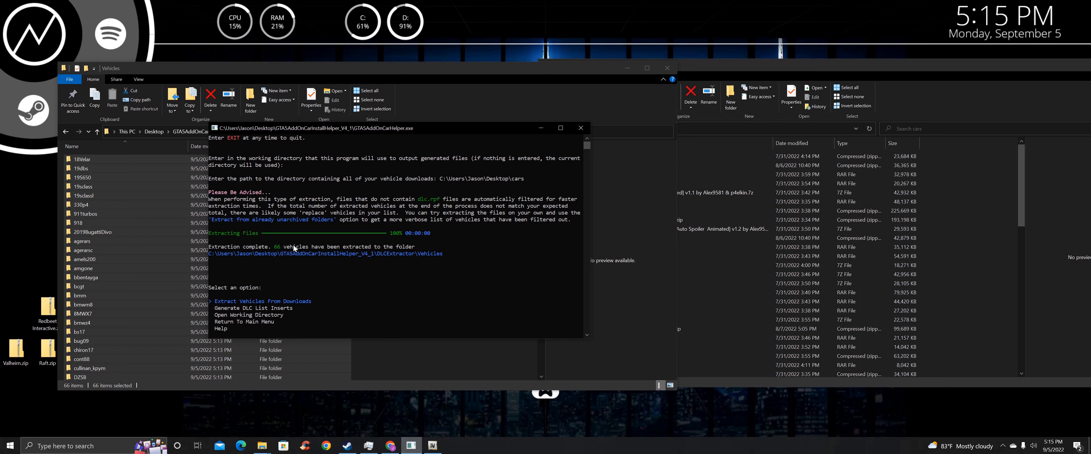
pyautogui.click(626, 68)
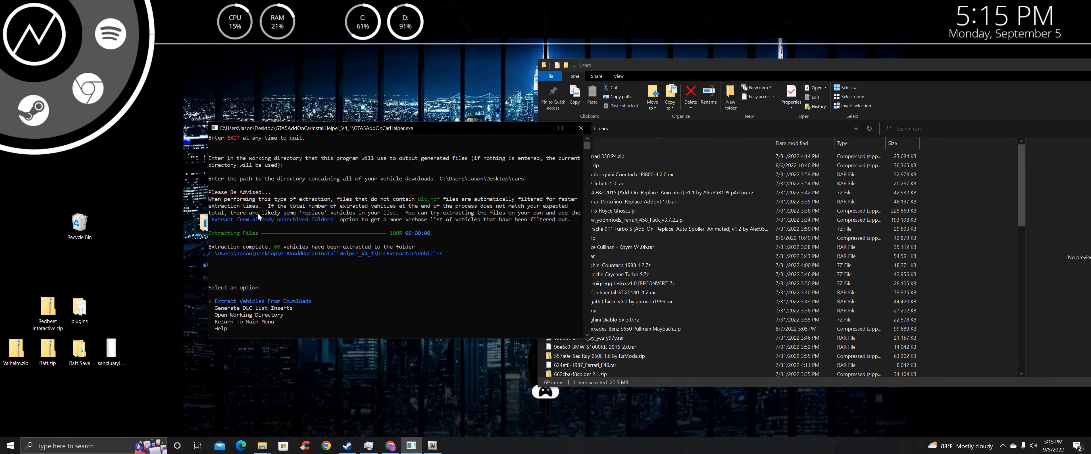
pyautogui.press('Down')
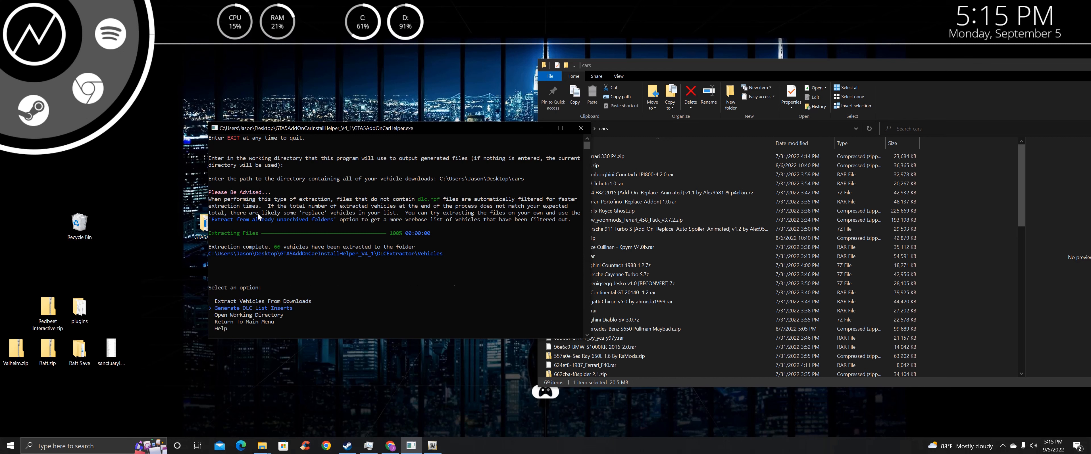
pyautogui.press('Return')
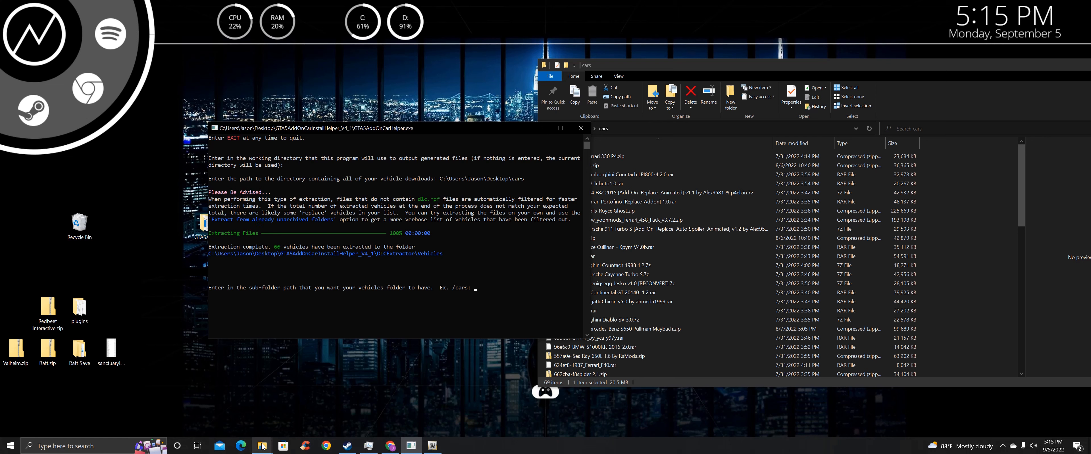
# Check the extracted Vehicles folder in DLCExtractor and OpenIV's dlcpacks cars folder
pyautogui.moveTo(262, 447)
pyautogui.click(275, 411)
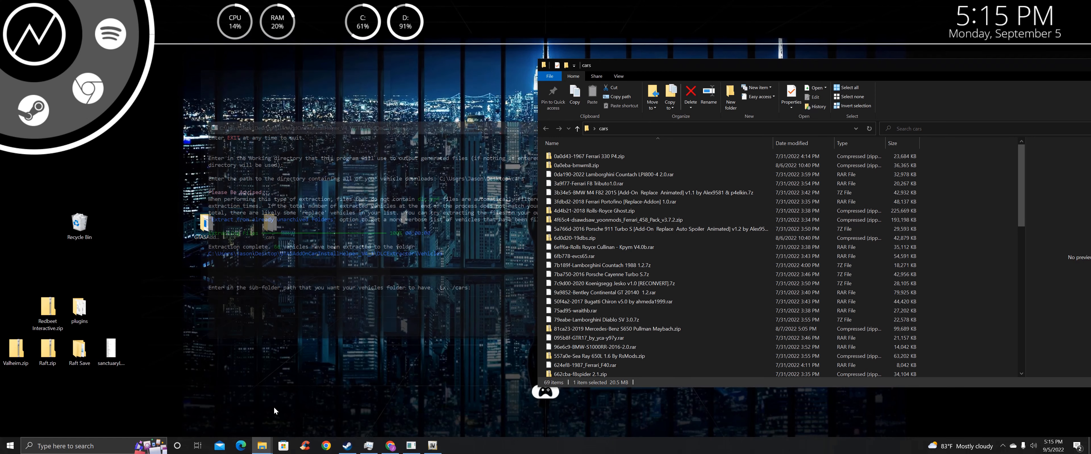
pyautogui.moveTo(262, 446)
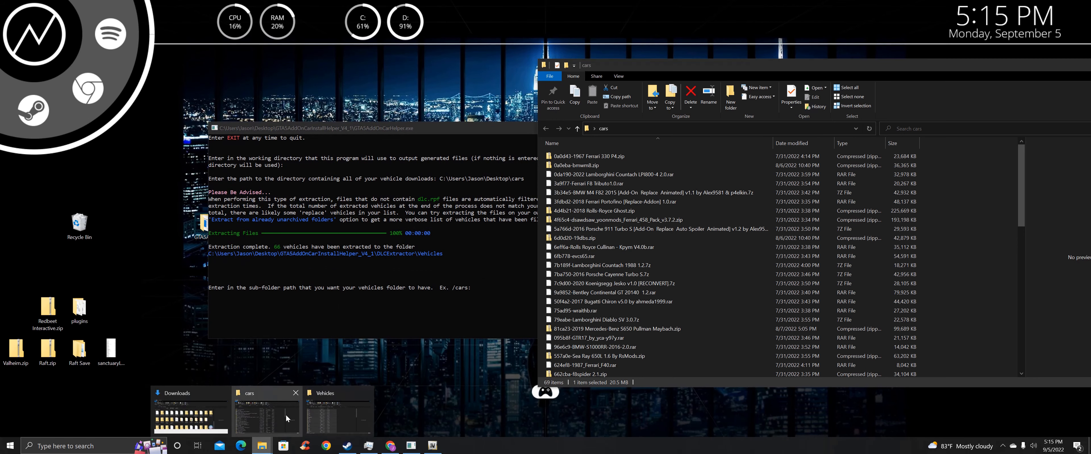
pyautogui.click(336, 407)
pyautogui.moveTo(321, 66); pyautogui.dragTo(879, 73)
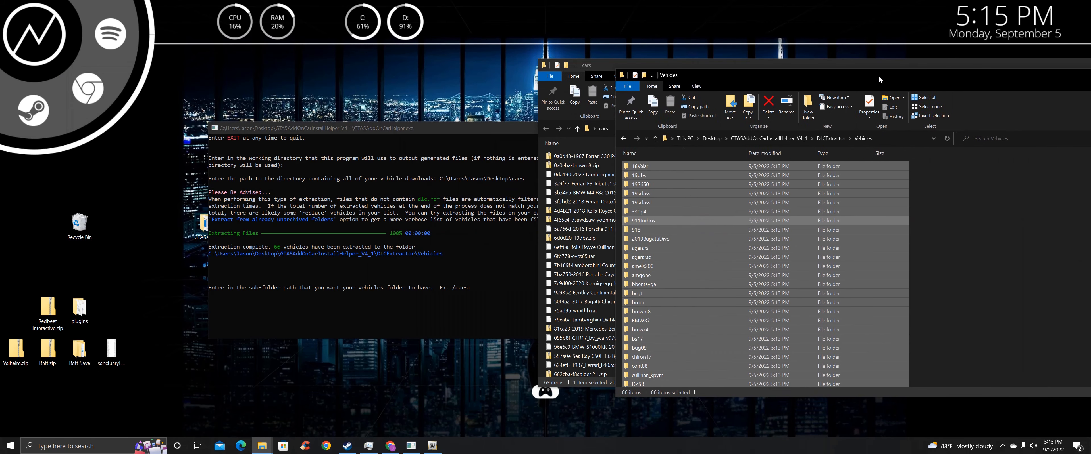
pyautogui.click(832, 138)
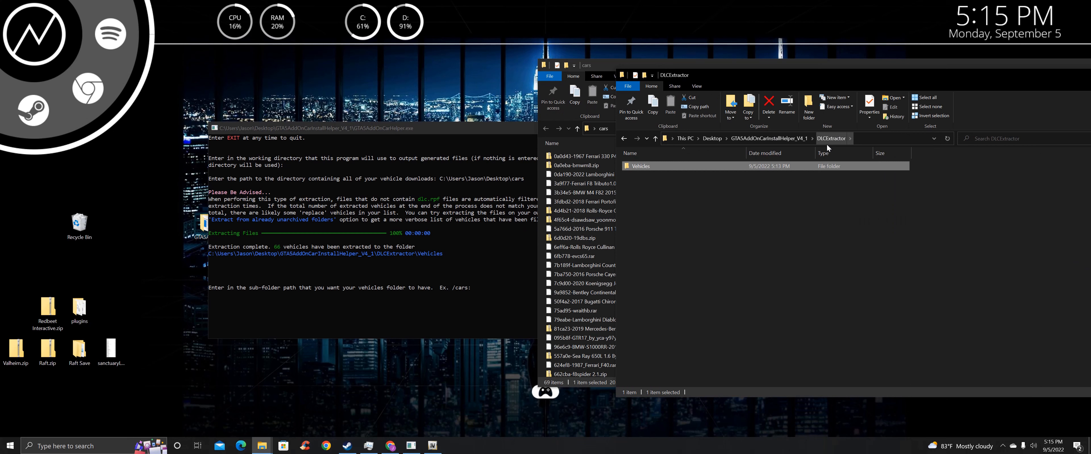
pyautogui.doubleClick(719, 167)
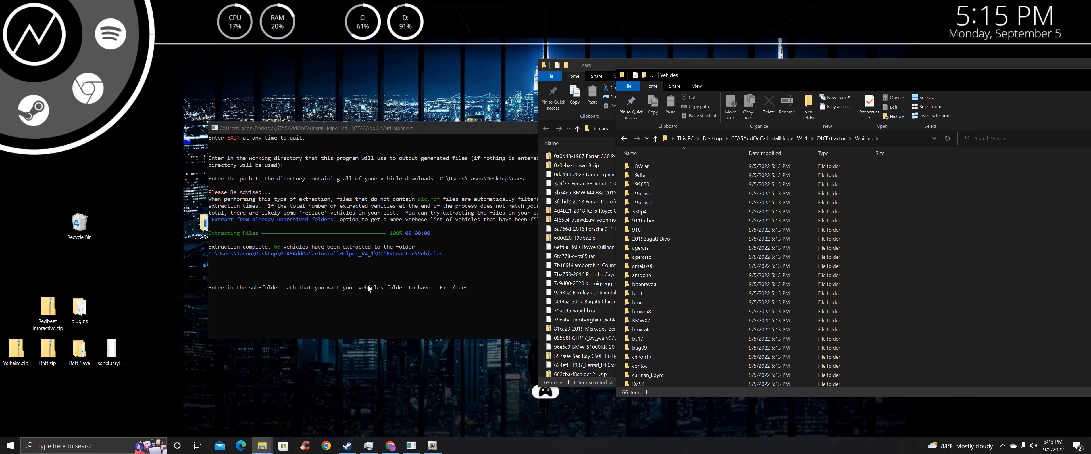
pyautogui.click(378, 273)
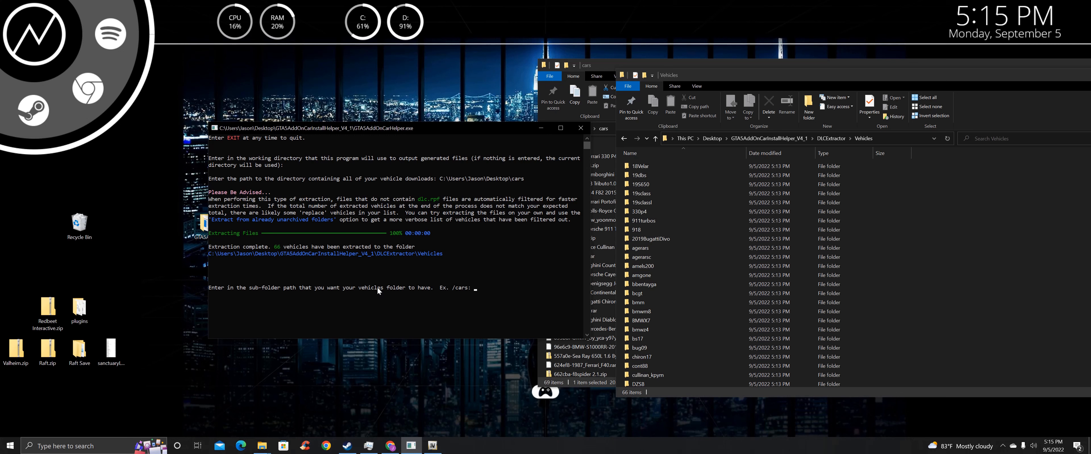
pyautogui.click(432, 446)
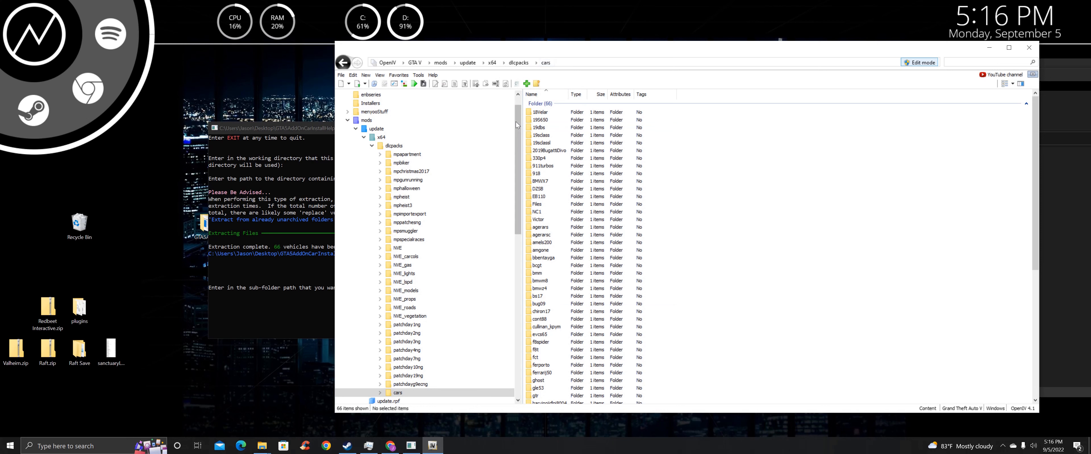
pyautogui.click(224, 309)
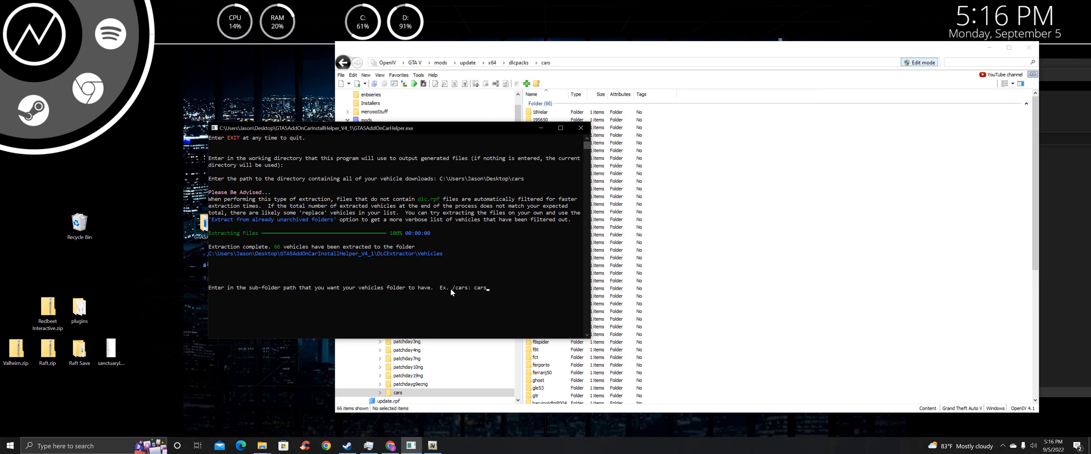
# Enter cars as the vehicles sub-folder and confirm generating the inserts
pyautogui.press('Return')
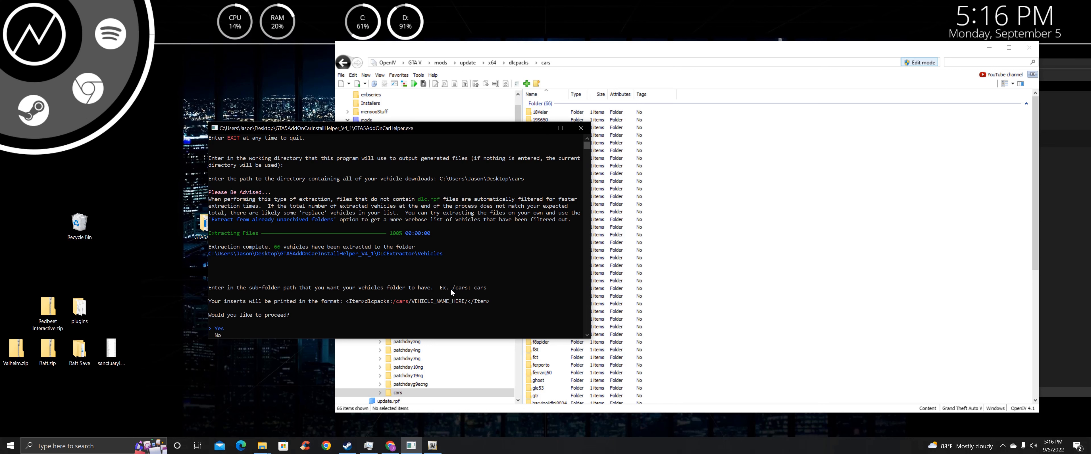
pyautogui.scroll(-3, 453, 214)
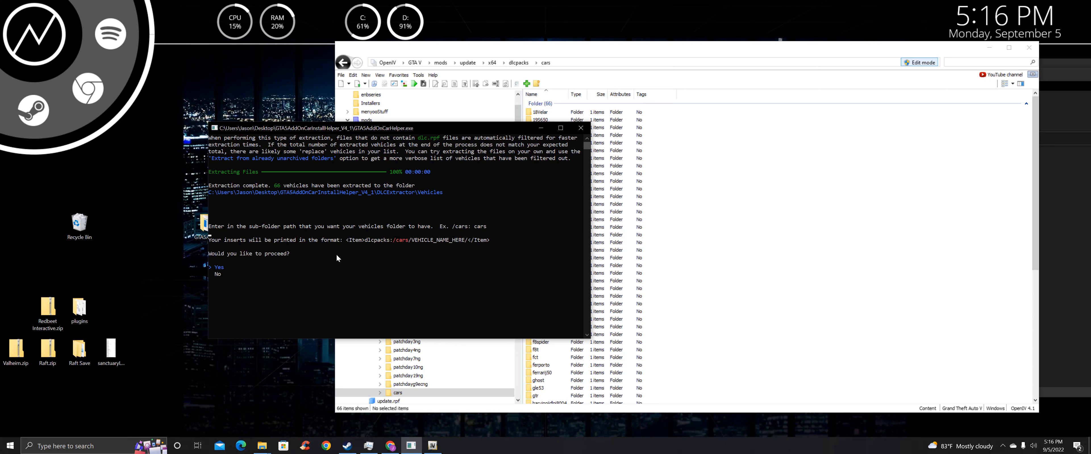
pyautogui.press('Return')
pyautogui.scroll(-2, 322, 224)
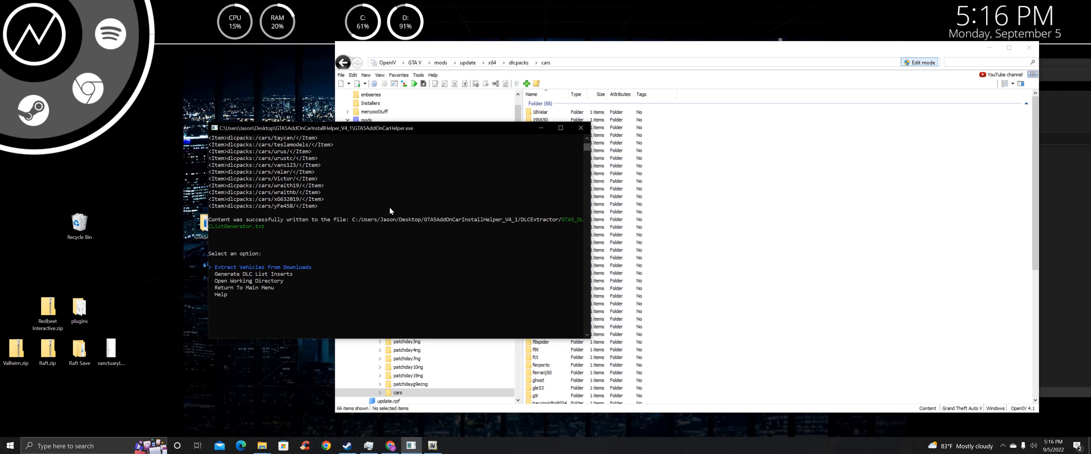
pyautogui.press('Down')
pyautogui.press('Down')
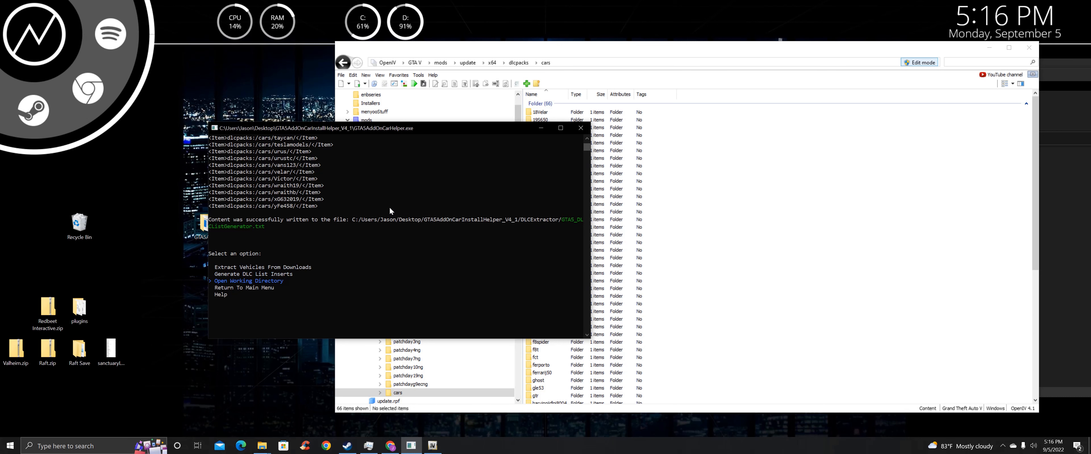
# Open GTA5_DLCListGenerator.txt from the working directory in Notepad and select all its dlcpacks:/cars items
pyautogui.press('Return')
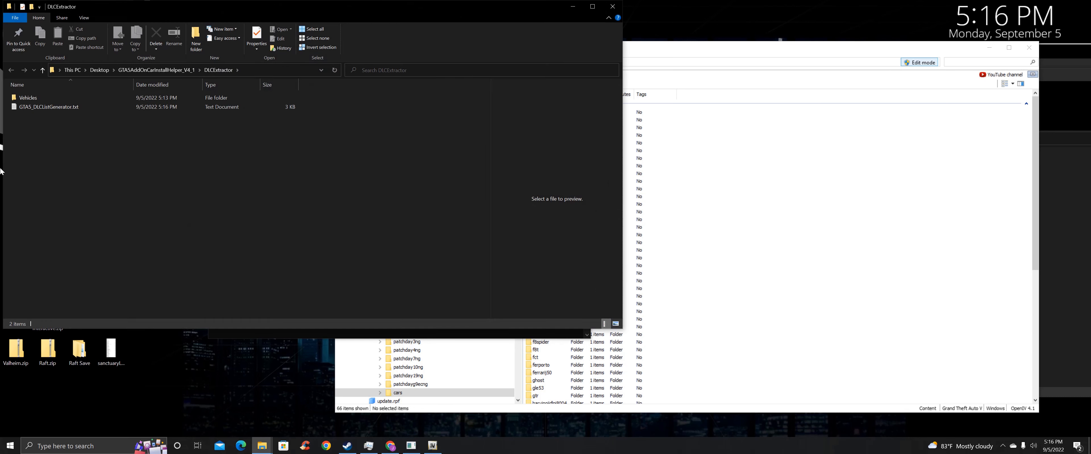
pyautogui.doubleClick(59, 106)
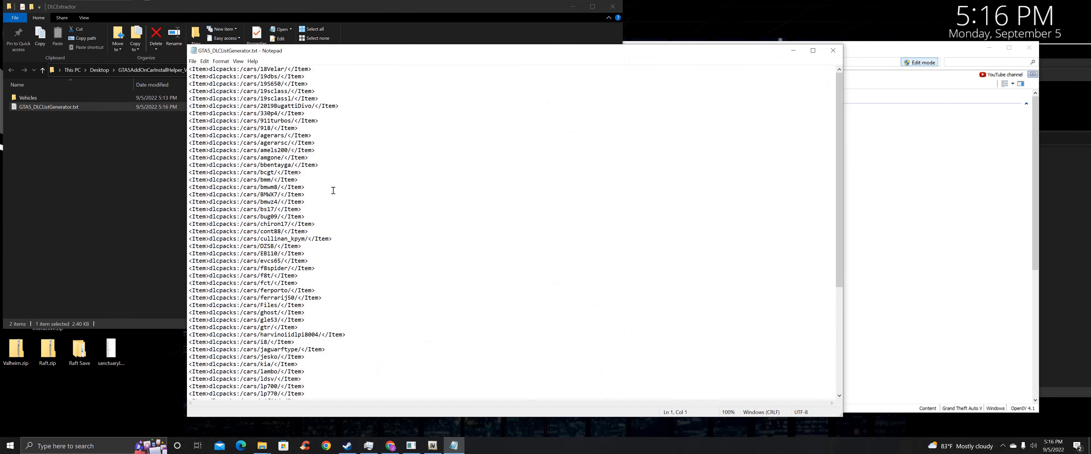
pyautogui.click(371, 196)
pyautogui.hotkey('ctrl', 'a')
pyautogui.hotkey('ctrl', 'c')
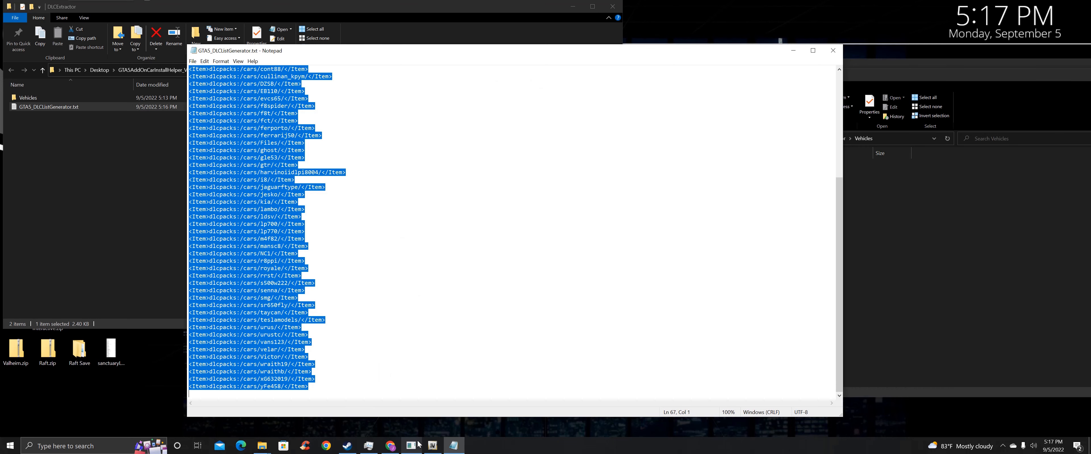
pyautogui.click(432, 445)
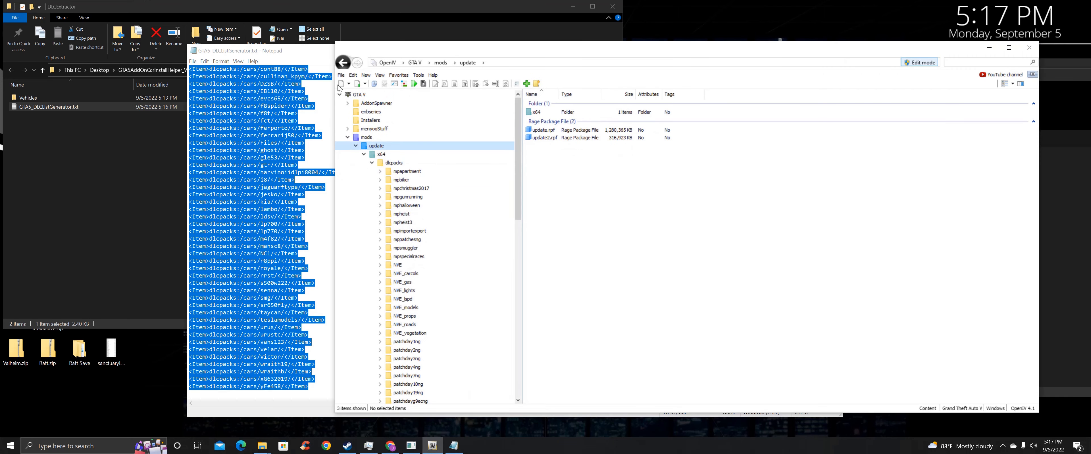
# Open update.rpf > common > data > dlclist.xml in OpenIV's text editor
pyautogui.click(556, 132)
pyautogui.doubleClick(556, 132)
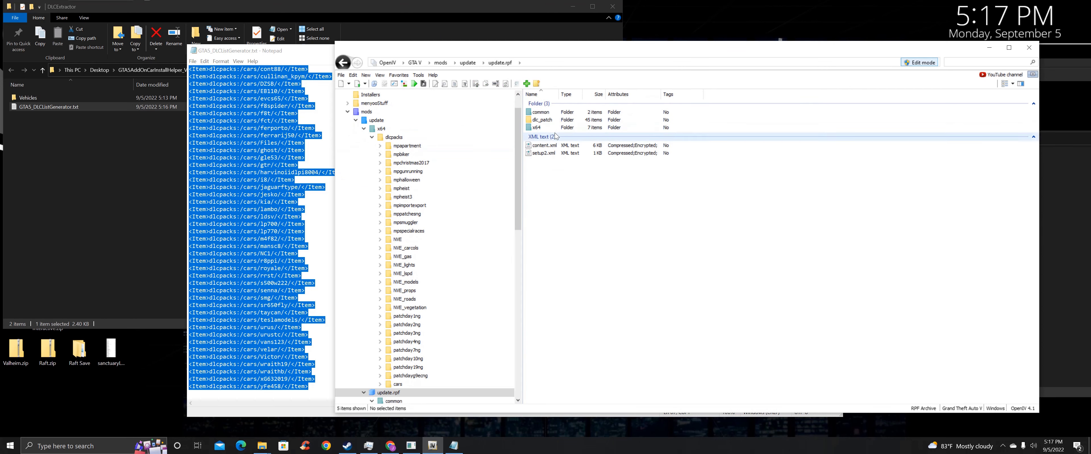
pyautogui.click(549, 113)
pyautogui.doubleClick(549, 114)
pyautogui.doubleClick(546, 112)
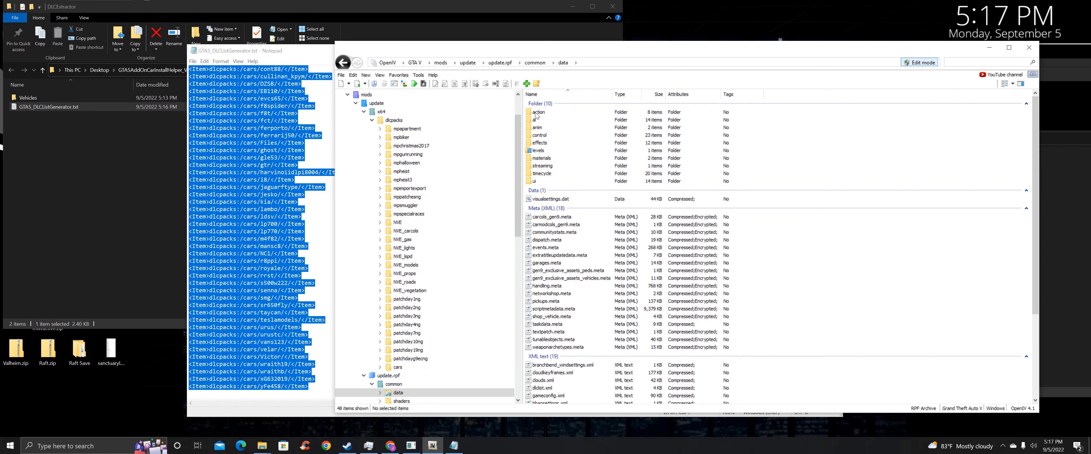
pyautogui.scroll(-2, 547, 146)
pyautogui.scroll(-3, 548, 147)
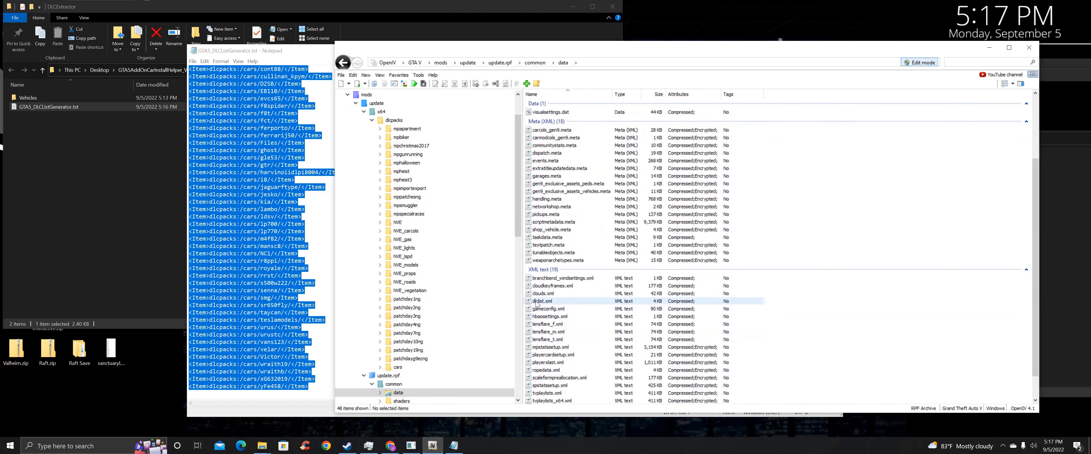
pyautogui.click(545, 302)
pyautogui.rightClick(546, 302)
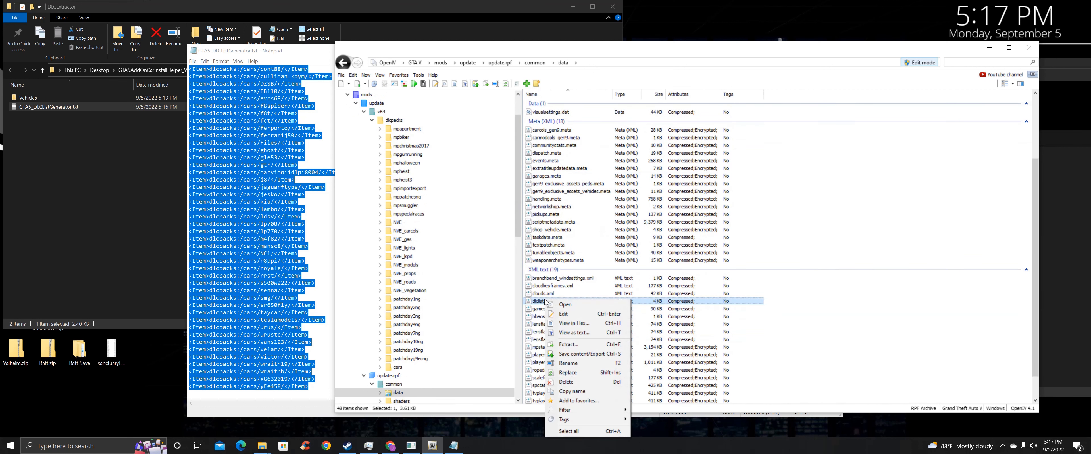
pyautogui.click(564, 314)
# Paste the car list after the NVE_roads entry, indent it to match, and save dlclist.xml
pyautogui.scroll(-20, 602, 228)
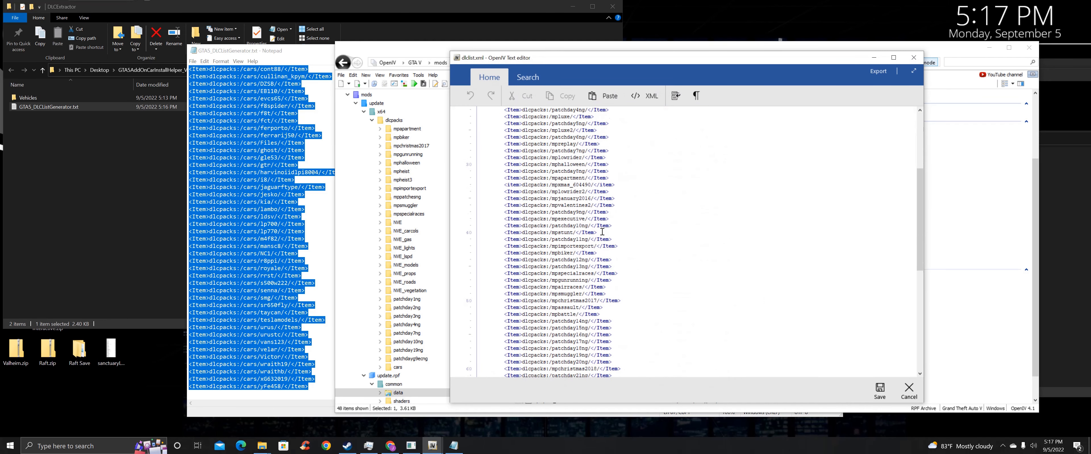
pyautogui.click(539, 353)
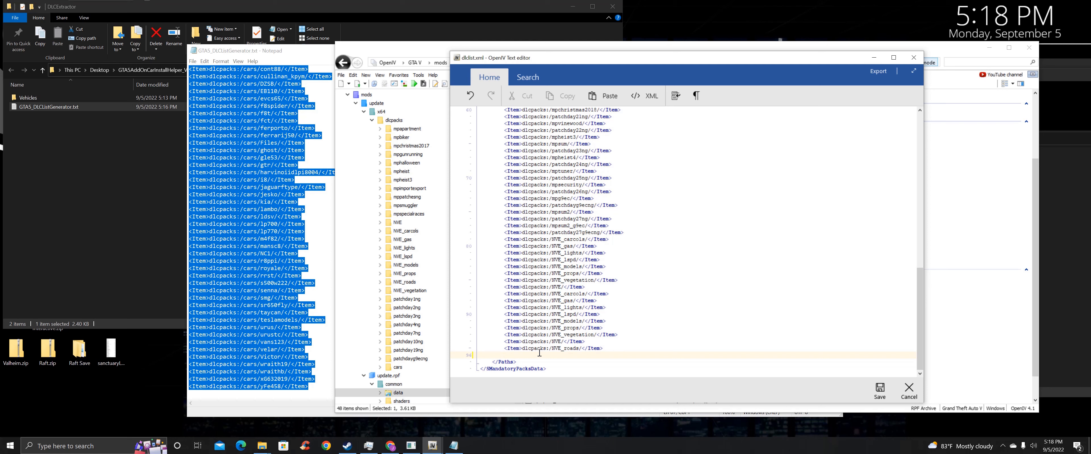
pyautogui.hotkey('ctrl', 'v')
pyautogui.scroll(10, 530, 285)
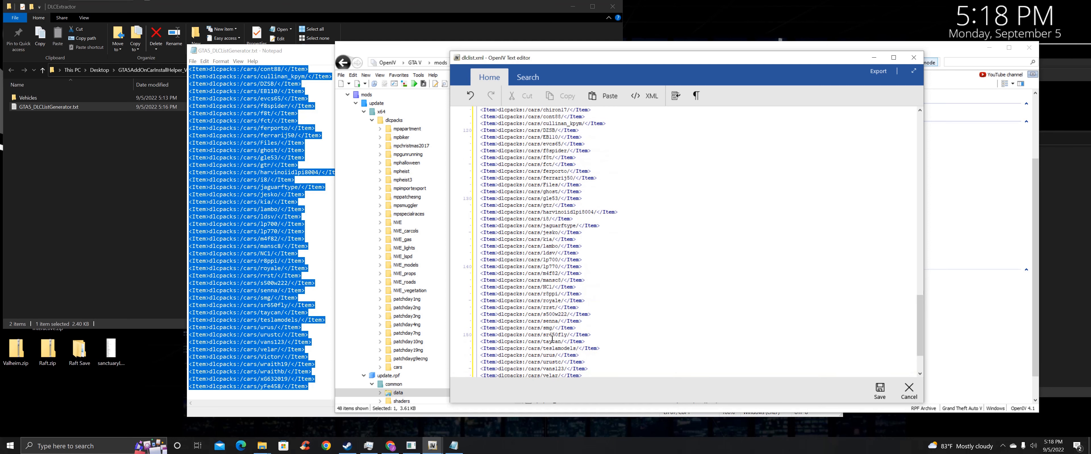
pyautogui.scroll(5, 531, 284)
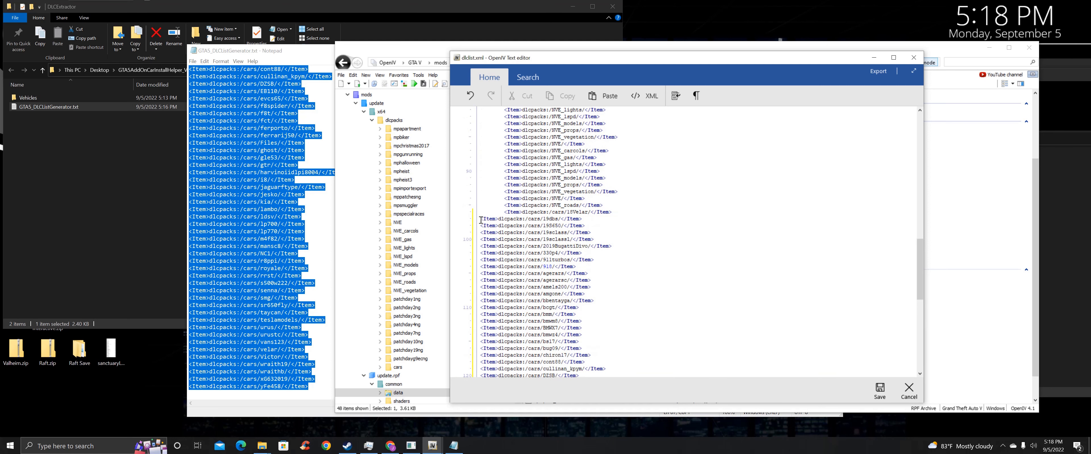
pyautogui.keyDown('shift'); pyautogui.click(480, 219); pyautogui.keyUp('shift')
pyautogui.scroll(-3, 483, 227)
pyautogui.press('Tab')
pyautogui.press('Tab')
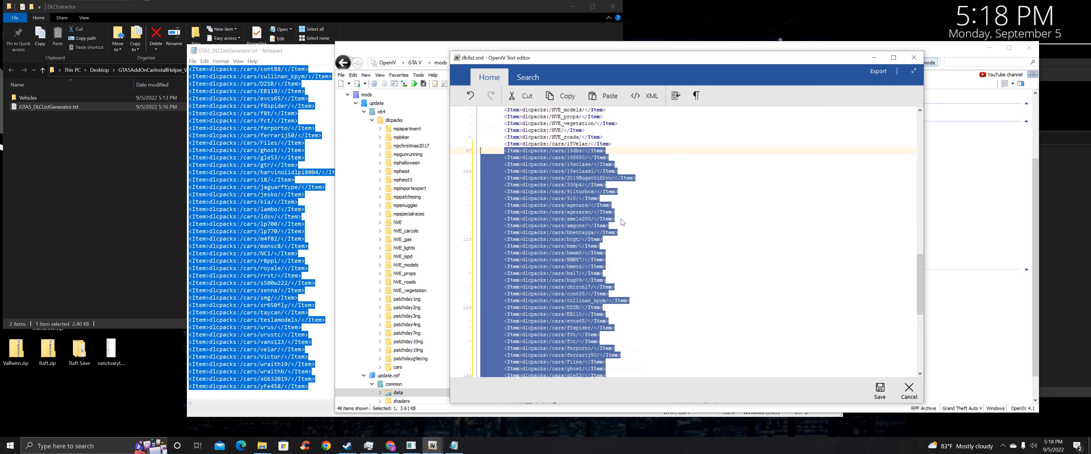
pyautogui.click(639, 192)
pyautogui.scroll(-10, 626, 191)
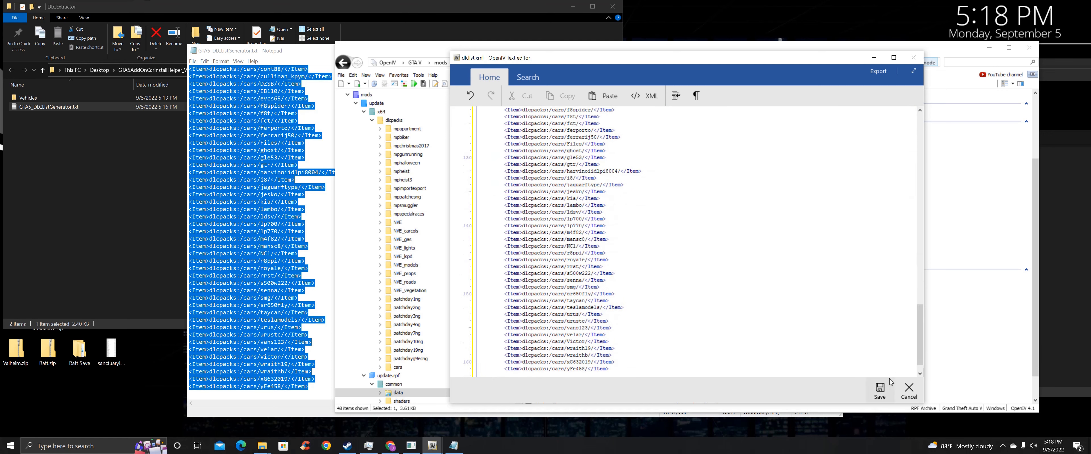
pyautogui.click(880, 392)
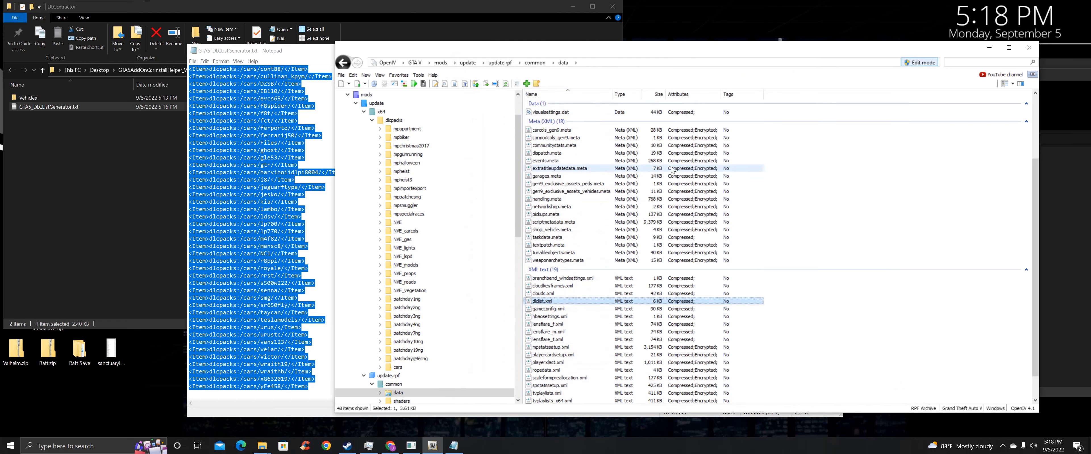
pyautogui.moveTo(856, 47); pyautogui.dragTo(820, 78)
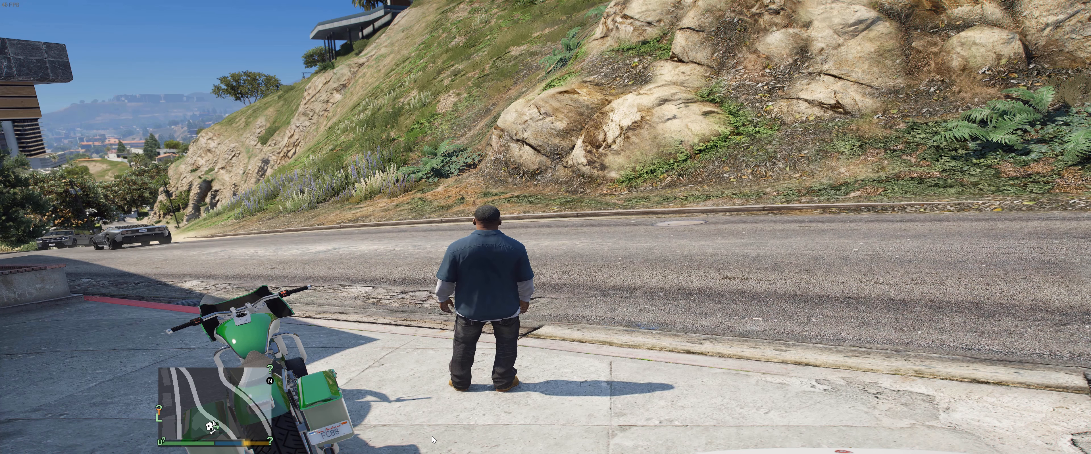
# Open the F5 add-on spawner and enter the No make category to list the add-on cars
pyautogui.press('F5')
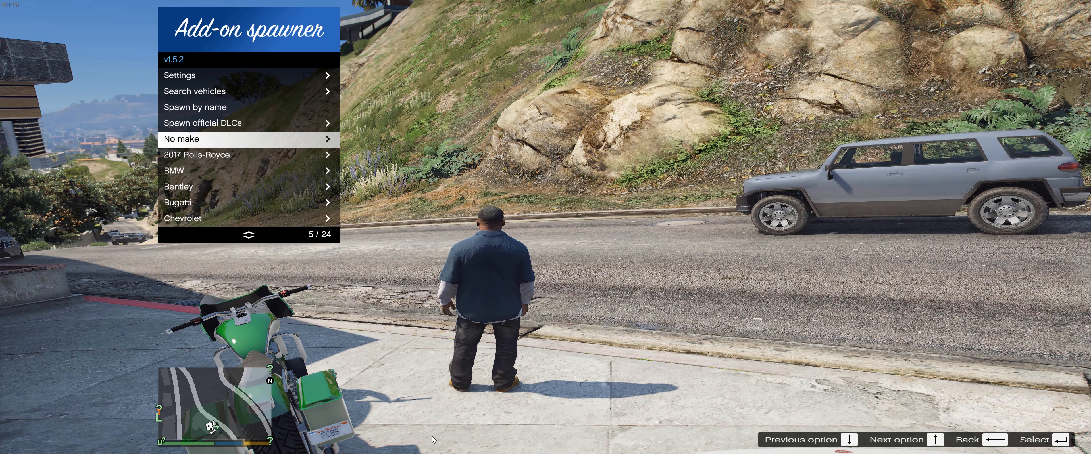
pyautogui.press('Down')
pyautogui.press('Down')
pyautogui.press('Down')
pyautogui.press('Down')
pyautogui.press('Down')
pyautogui.press('Down')
pyautogui.press('Down')
pyautogui.press('Down')
pyautogui.press('Down')
pyautogui.press('Down')
pyautogui.press('Down')
pyautogui.press('Down')
pyautogui.press('Down')
pyautogui.press('Up')
pyautogui.press('Up')
pyautogui.press('Up')
pyautogui.press('Up')
pyautogui.press('Up')
pyautogui.press('Up')
pyautogui.press('Up')
pyautogui.press('Up')
pyautogui.press('Up')
pyautogui.press('Up')
pyautogui.press('Up')
pyautogui.press('Up')
pyautogui.press('Up')
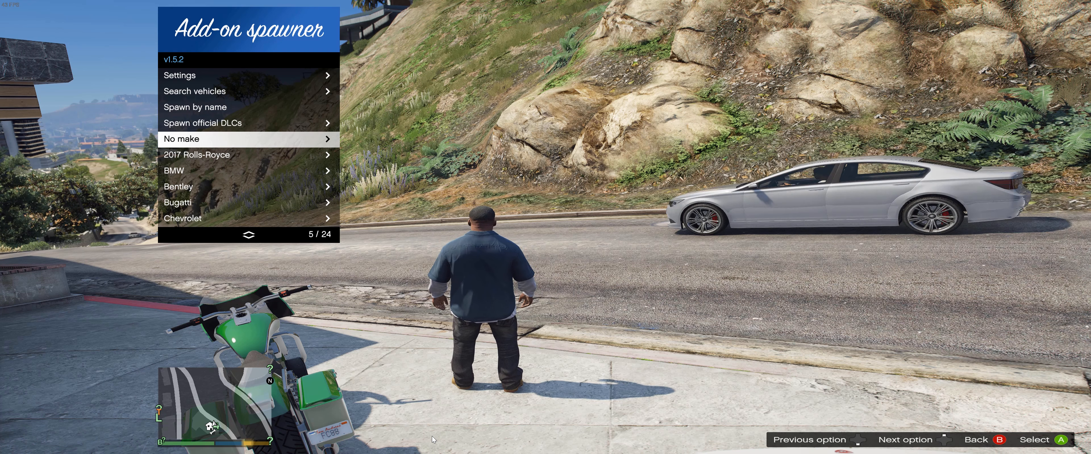
pyautogui.press('Up')
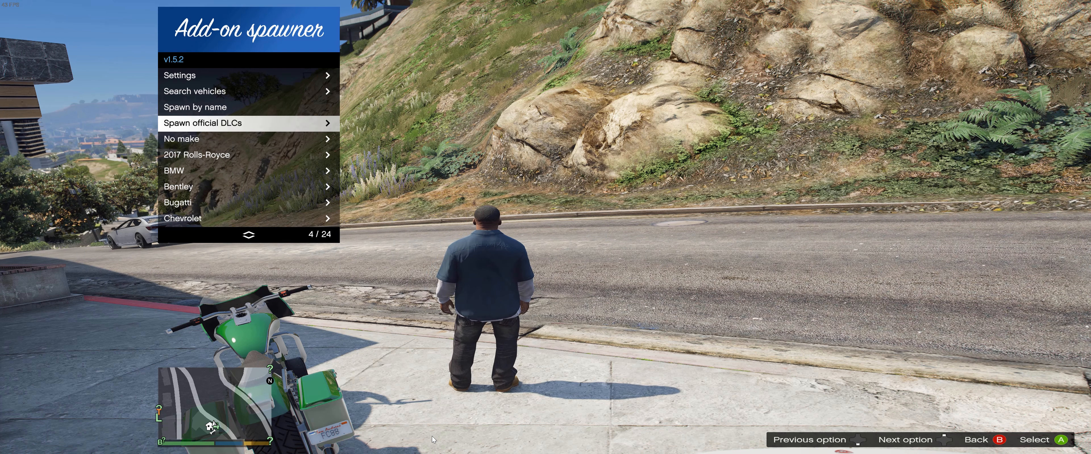
pyautogui.press('Down')
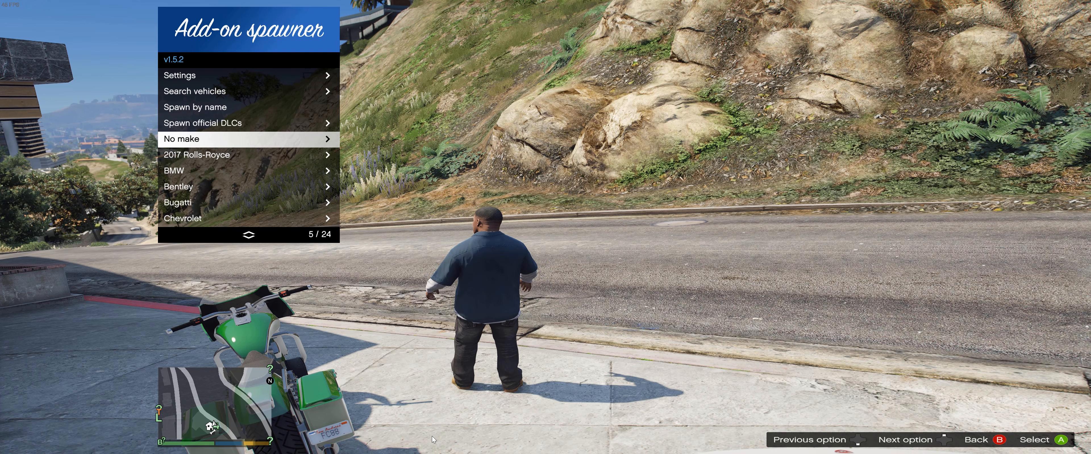
pyautogui.press('Return')
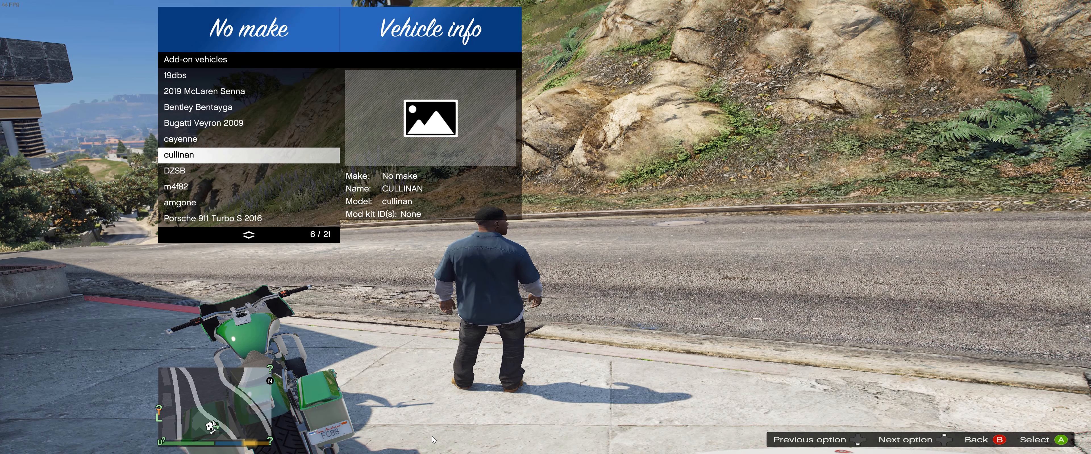
# Spawn the cullinan from the add-on vehicle list
pyautogui.press('Up')
pyautogui.press('Down')
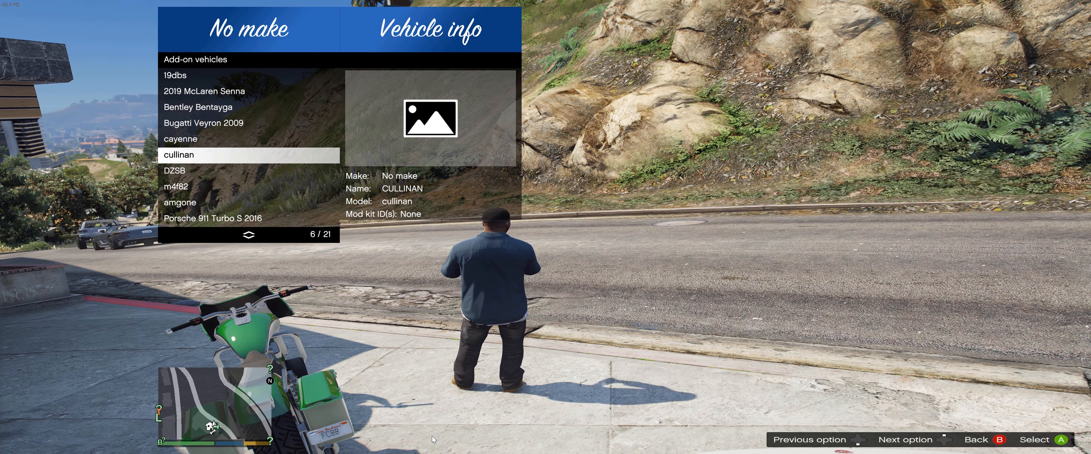
pyautogui.press('Return')
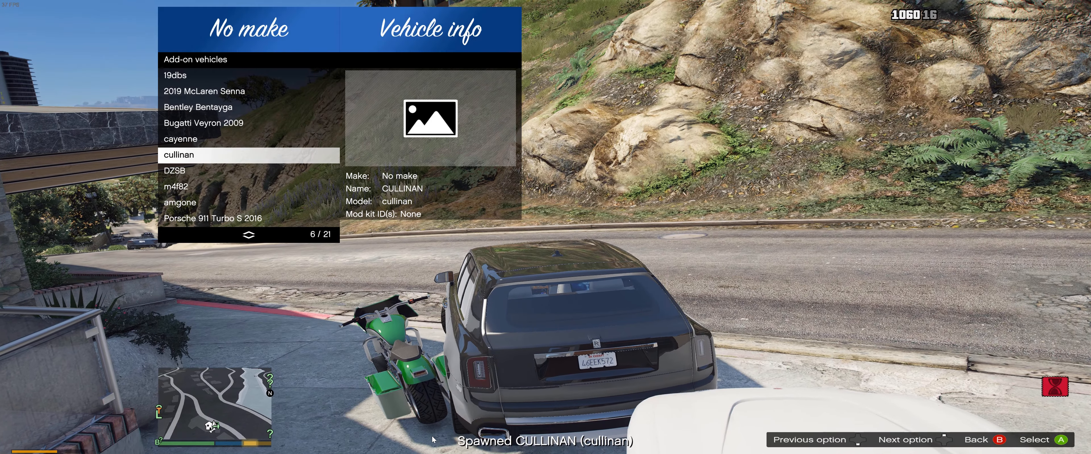
# Drive the Cullinan onto the road, close the spawner menu, then exit and re-enter the car
pyautogui.press('w')
pyautogui.press('a')
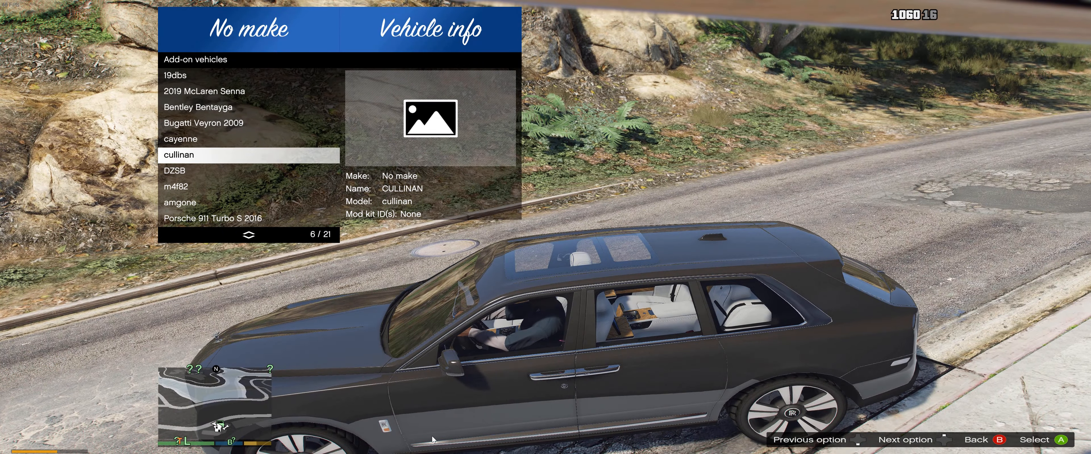
pyautogui.press('F5')
pyautogui.press('f')
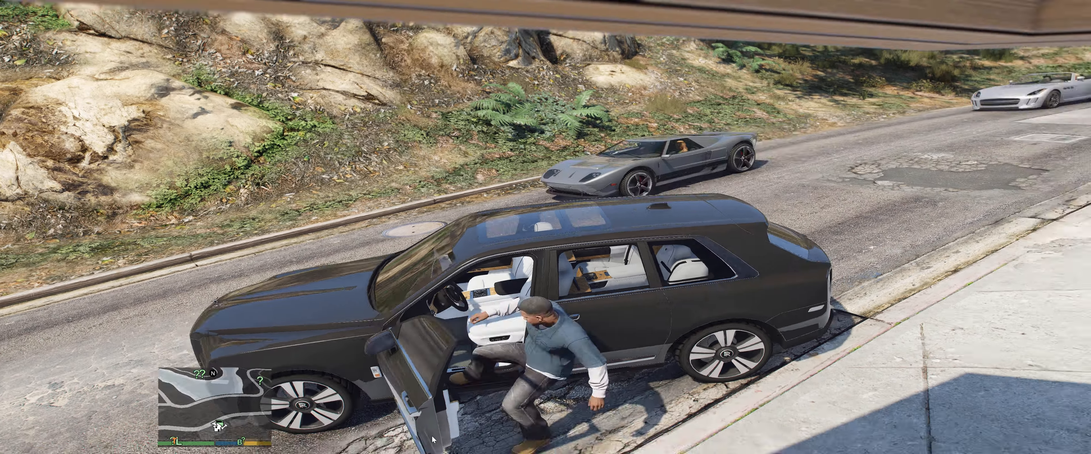
pyautogui.press('f')
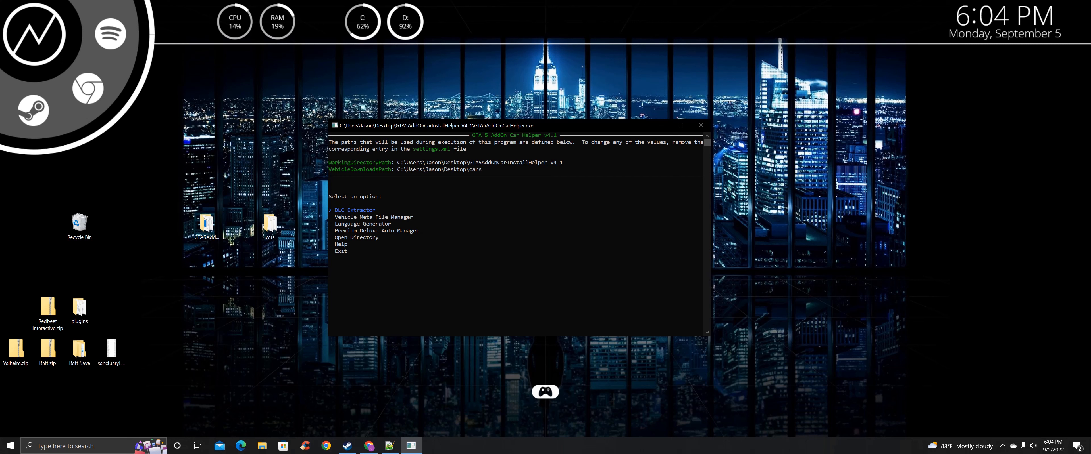
# Start the Vehicle Meta File Manager, then launch OpenIV for GTA V on Windows
pyautogui.press('Down')
pyautogui.press('Return')
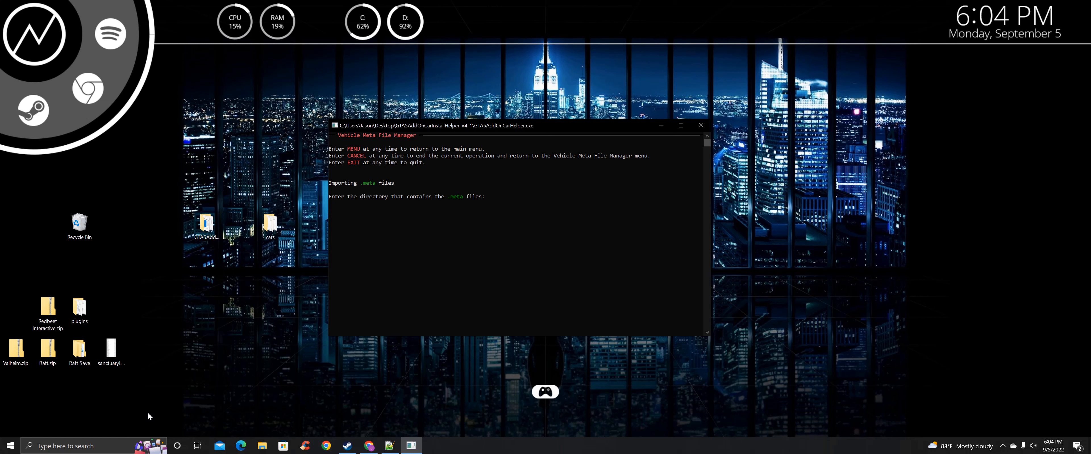
pyautogui.click(94, 445)
pyautogui.write('op')
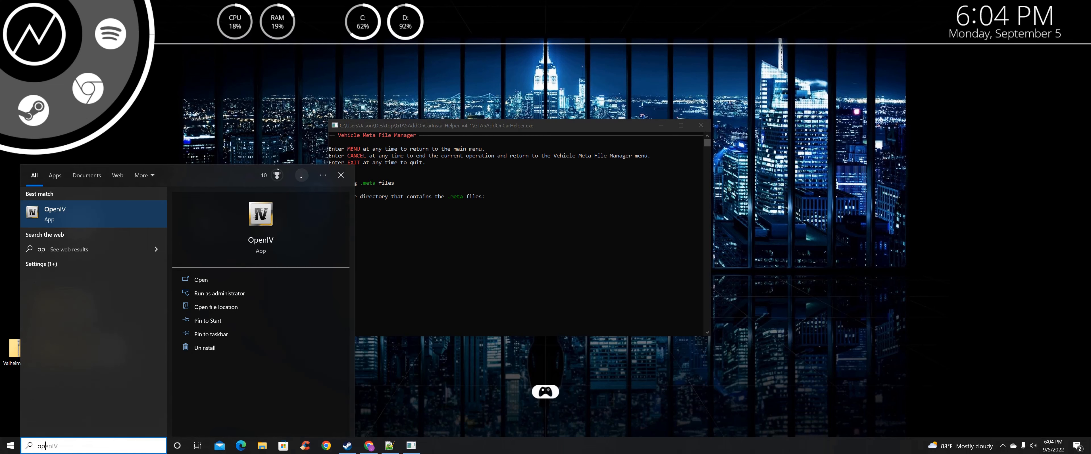
pyautogui.write('en')
pyautogui.press('Return')
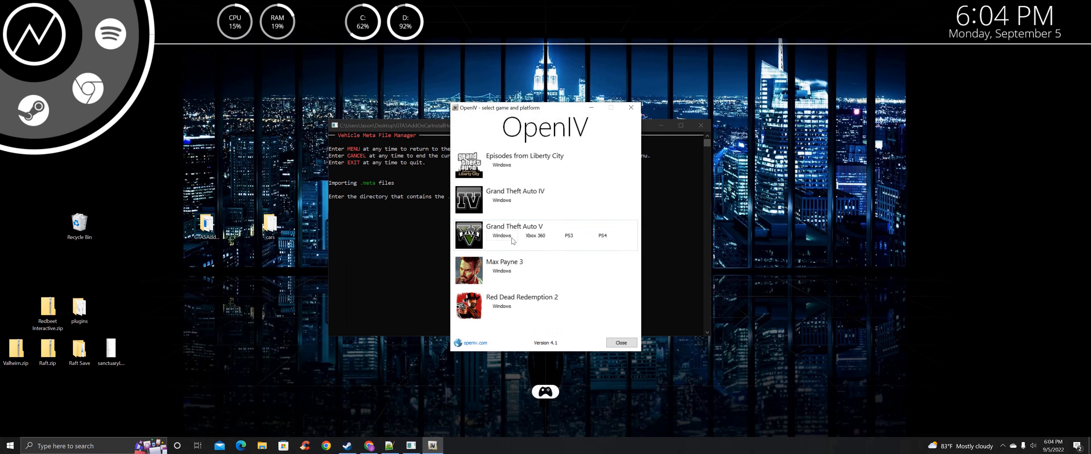
pyautogui.click(508, 237)
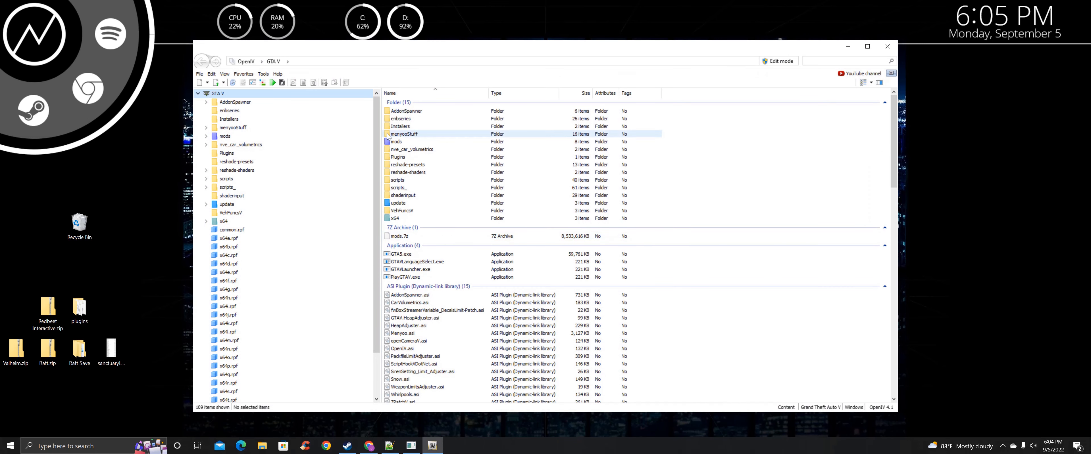
# Browse OpenIV to mods\update\x64\dlcpacks to show the cars pack folder
pyautogui.doubleClick(392, 142)
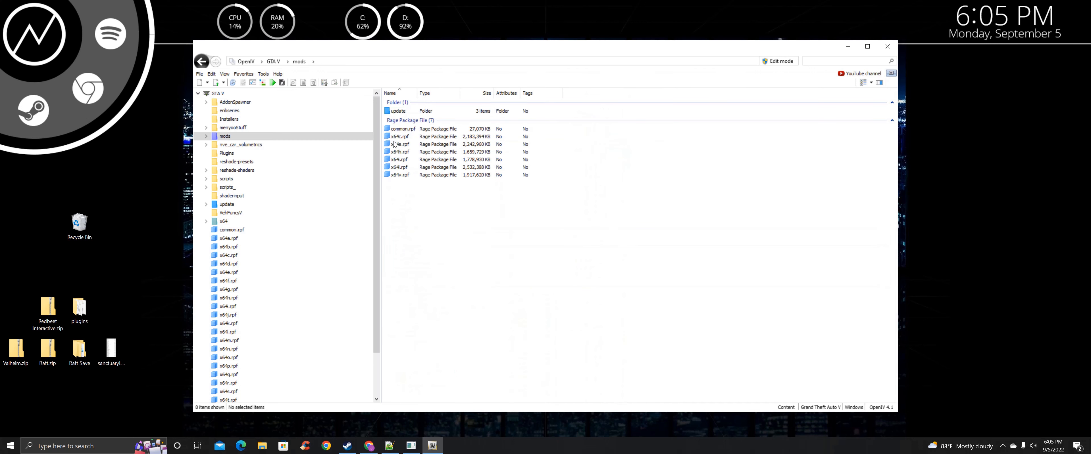
pyautogui.doubleClick(390, 111)
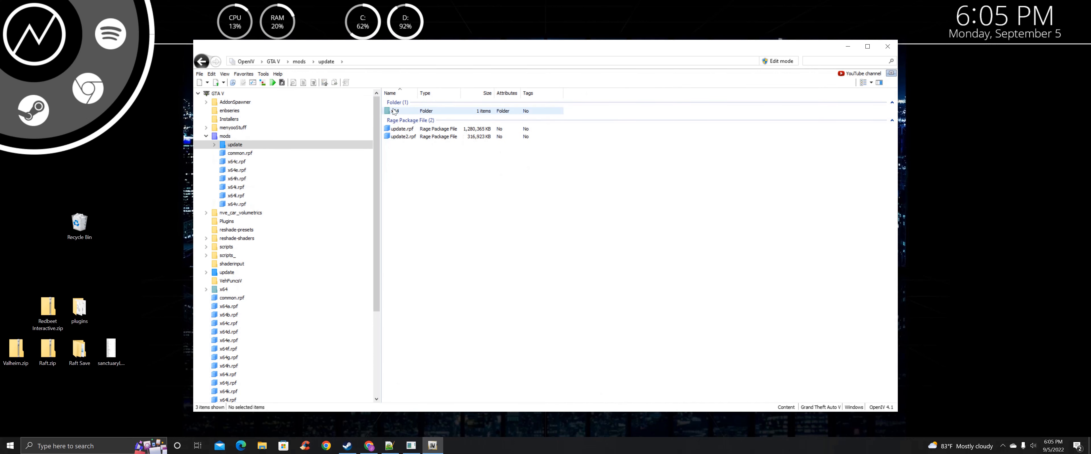
pyautogui.doubleClick(393, 111)
pyautogui.doubleClick(393, 112)
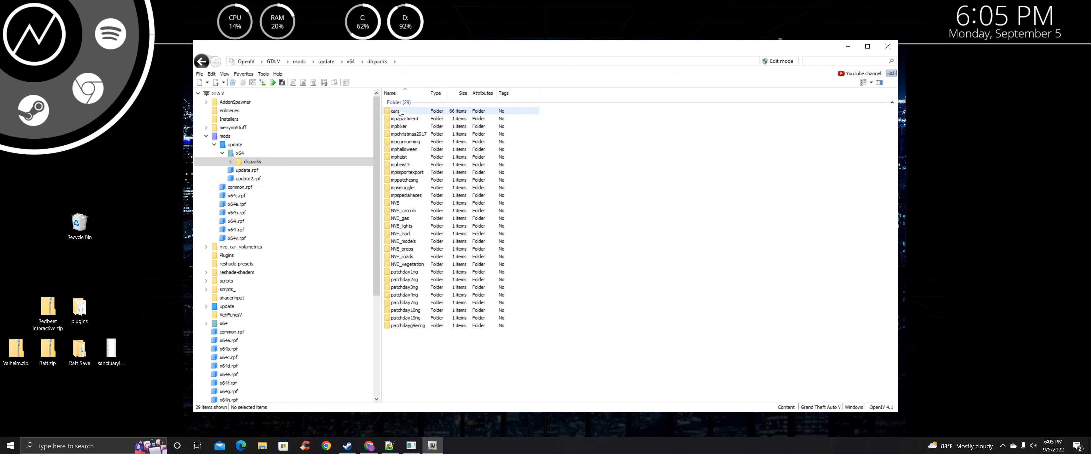
pyautogui.click(263, 75)
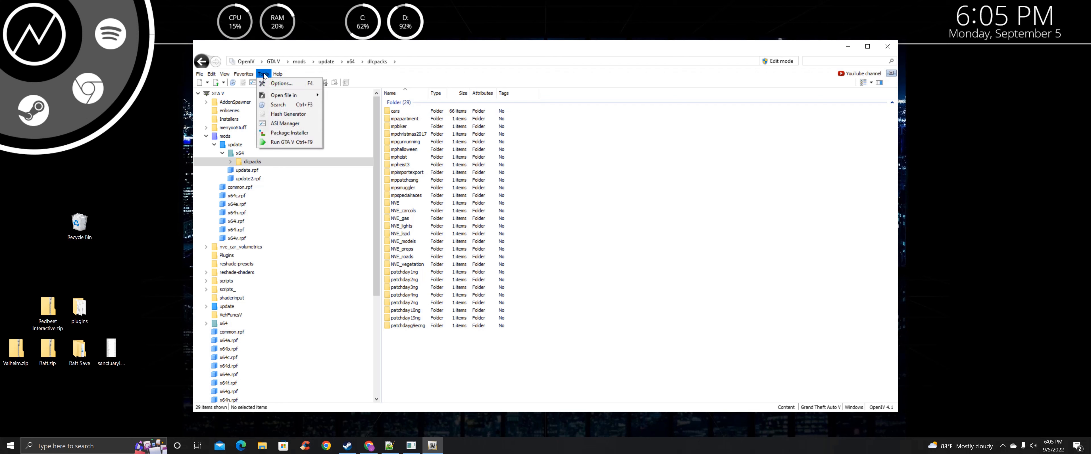
# Run an OpenIV archive search for 'vehicles.meta' limited to the mods folder
pyautogui.click(283, 105)
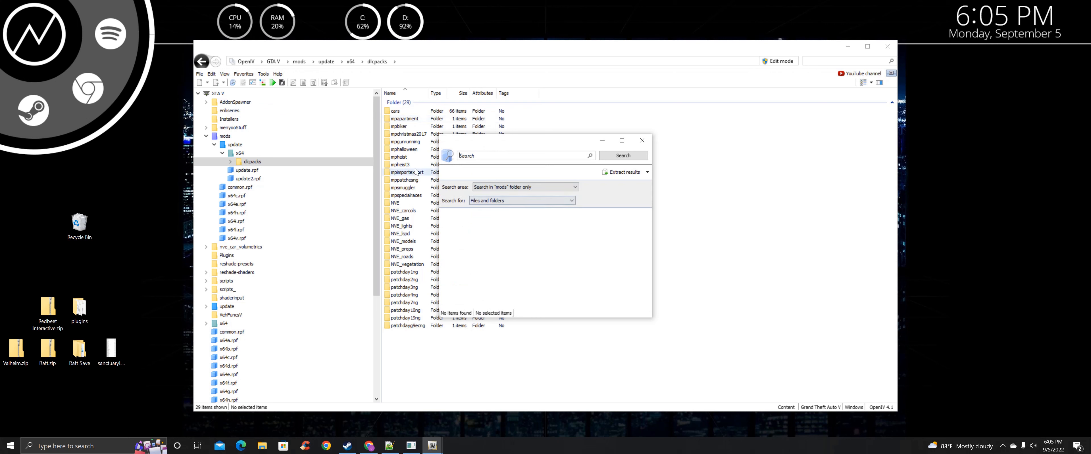
pyautogui.click(515, 187)
pyautogui.click(515, 189)
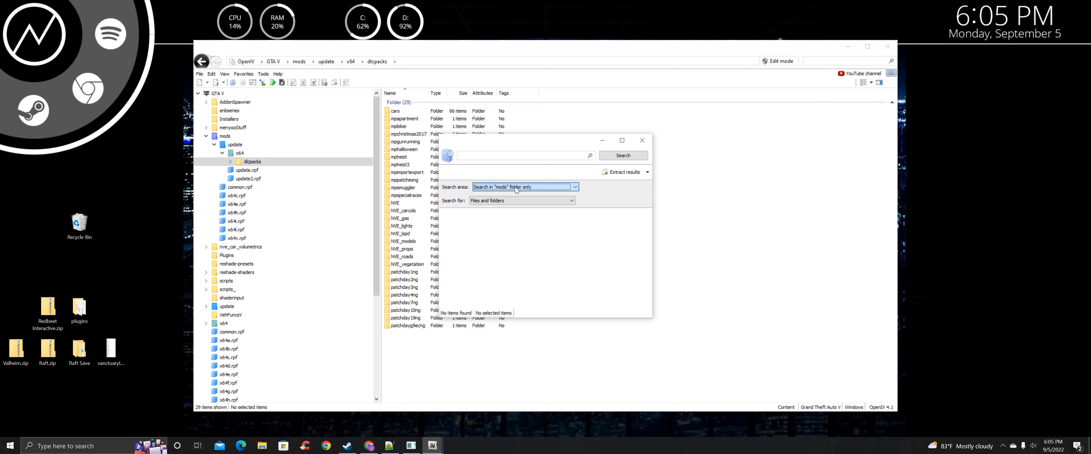
pyautogui.click(479, 156)
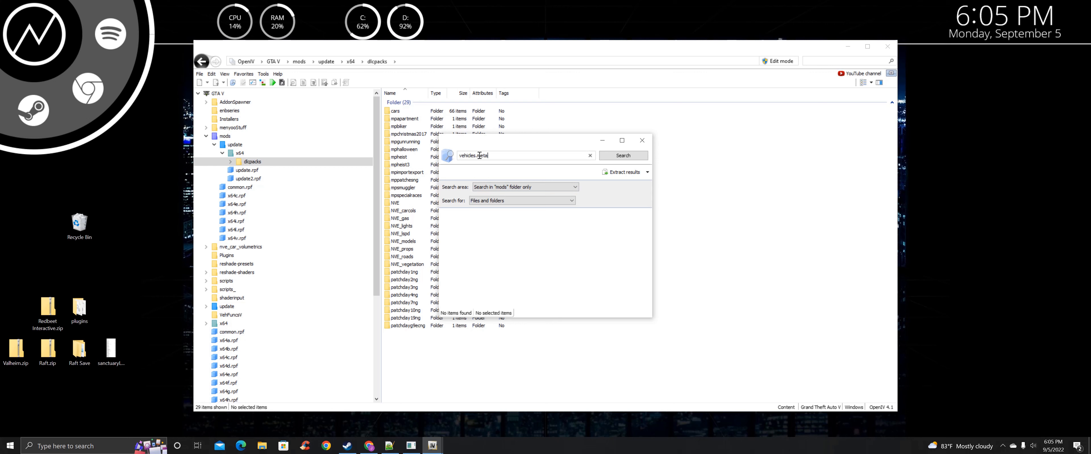
pyautogui.write('vehicles.meta')
pyautogui.click(624, 156)
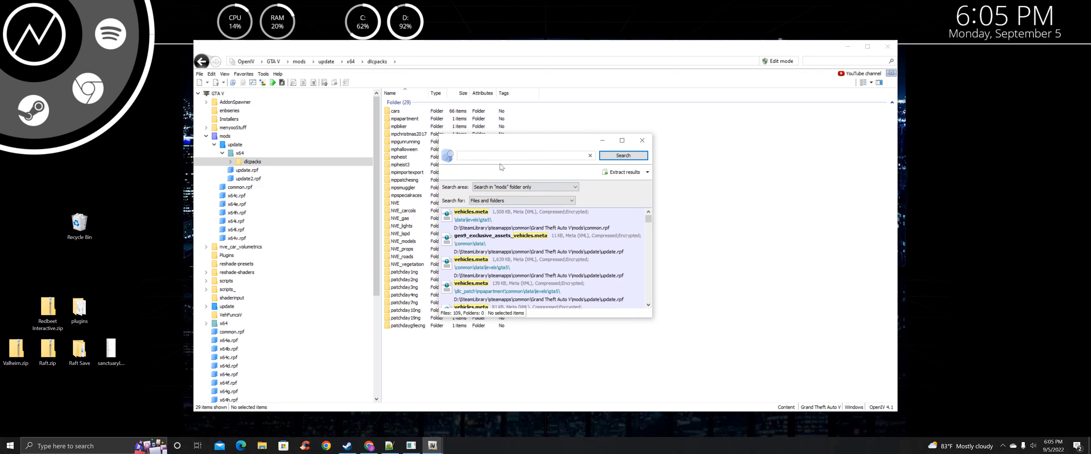
# Move and enlarge the search window and scroll through the vehicles.meta results
pyautogui.moveTo(502, 142); pyautogui.dragTo(445, 88)
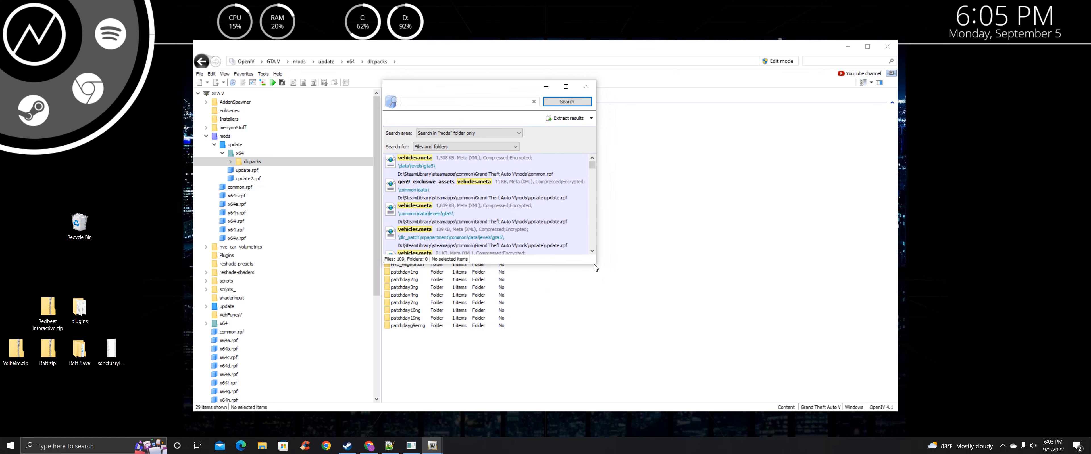
pyautogui.moveTo(598, 271); pyautogui.dragTo(755, 392)
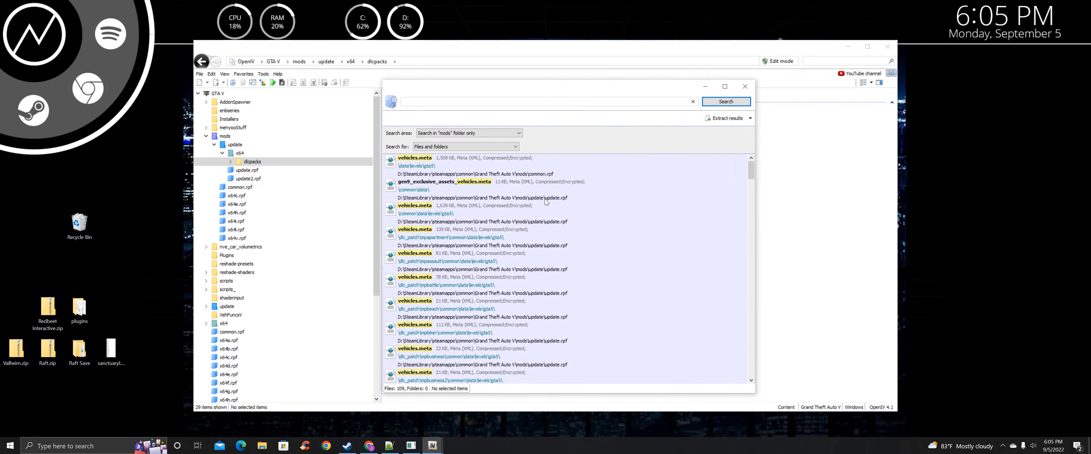
pyautogui.scroll(-3, 474, 203)
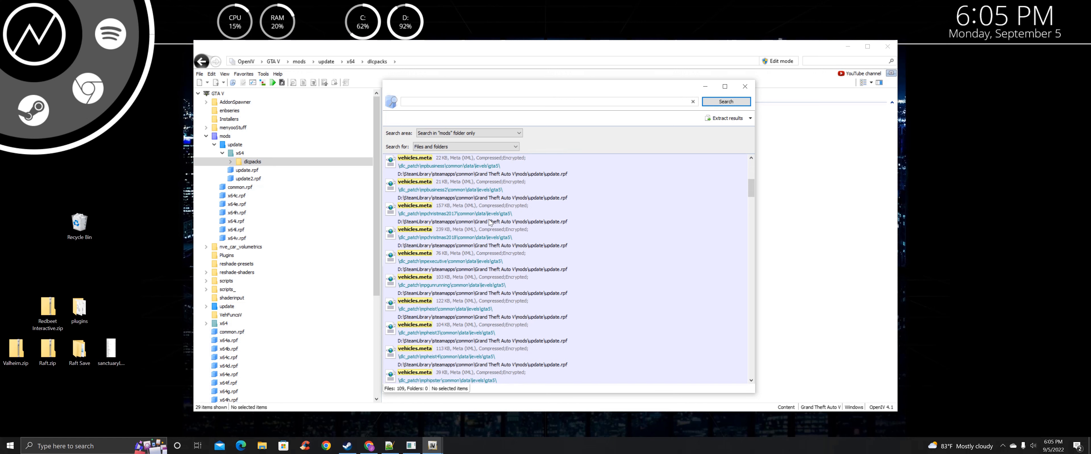
pyautogui.moveTo(416, 97); pyautogui.dragTo(413, 81)
pyautogui.scroll(-1, 585, 194)
pyautogui.scroll(-3, 613, 226)
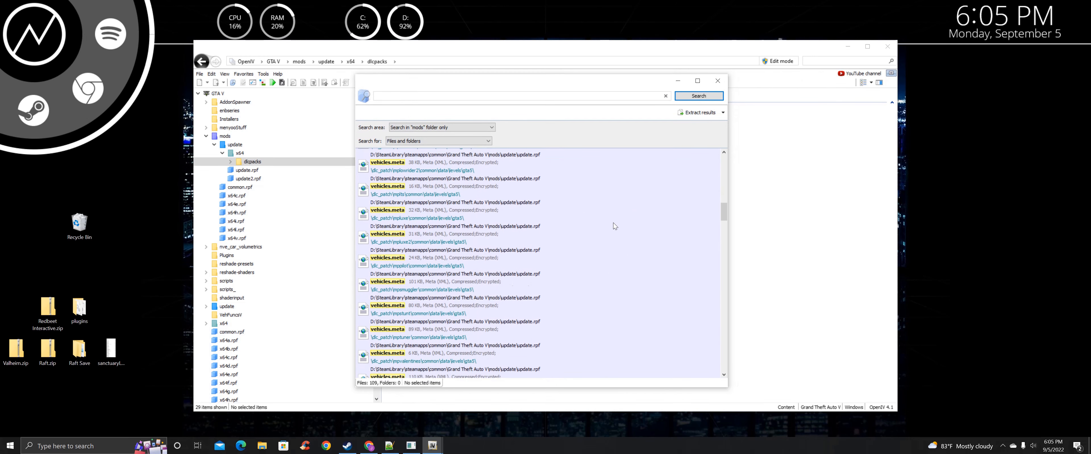
pyautogui.scroll(-3, 603, 217)
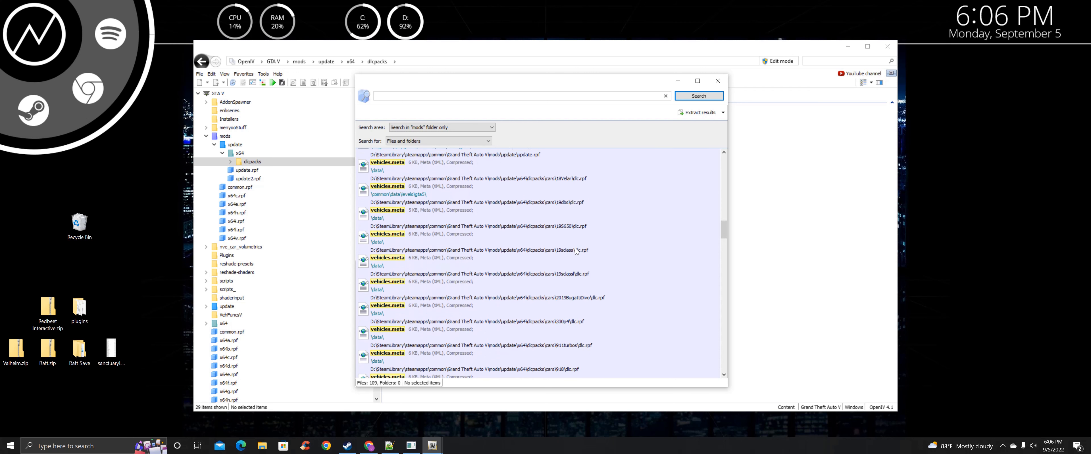
pyautogui.scroll(-9, 575, 250)
pyautogui.scroll(-9, 577, 251)
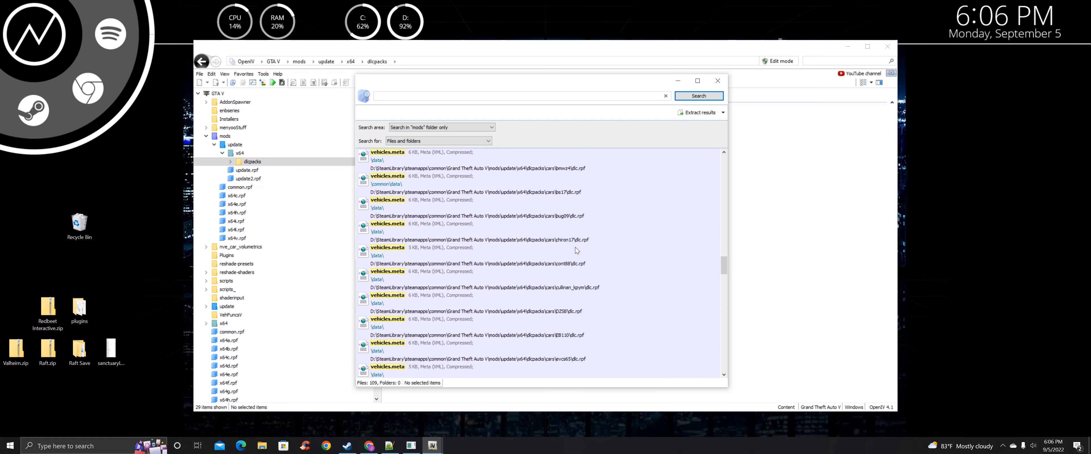
pyautogui.scroll(-9, 575, 249)
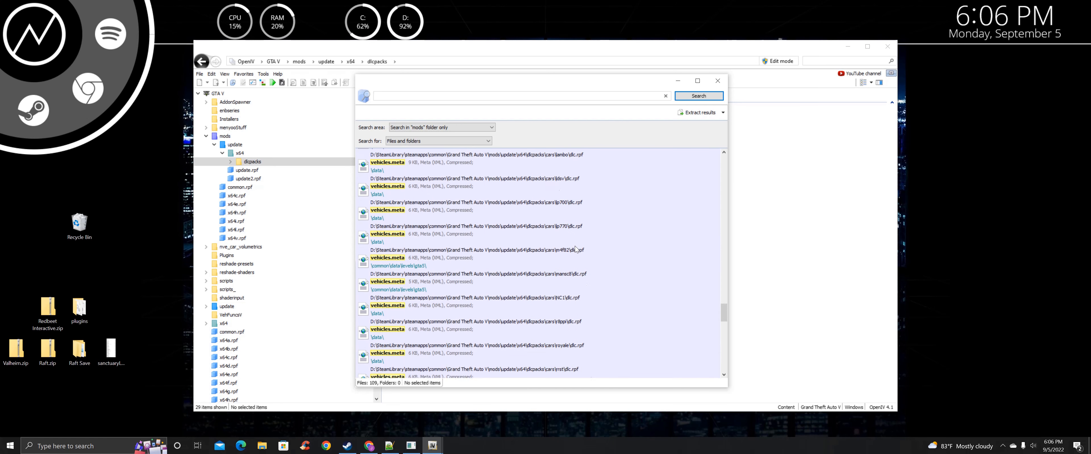
pyautogui.scroll(-3, 574, 249)
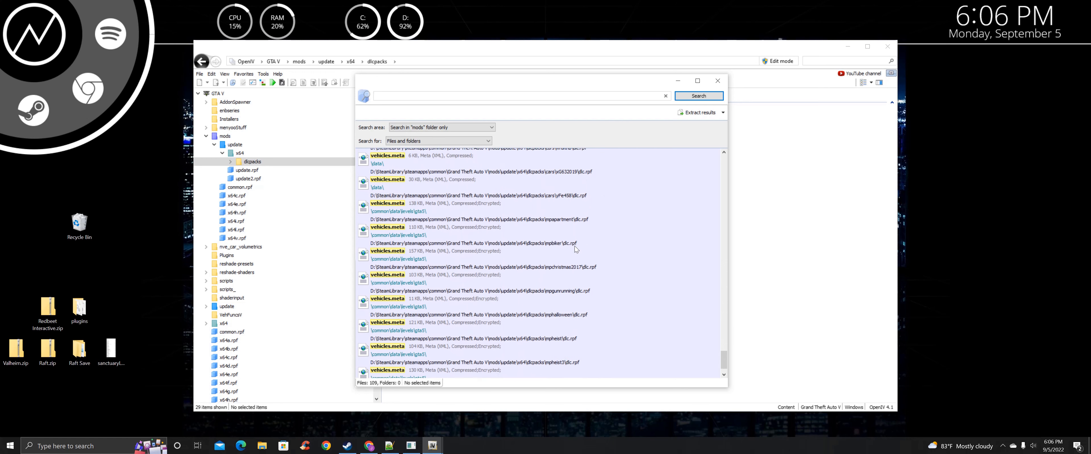
pyautogui.scroll(20, 557, 323)
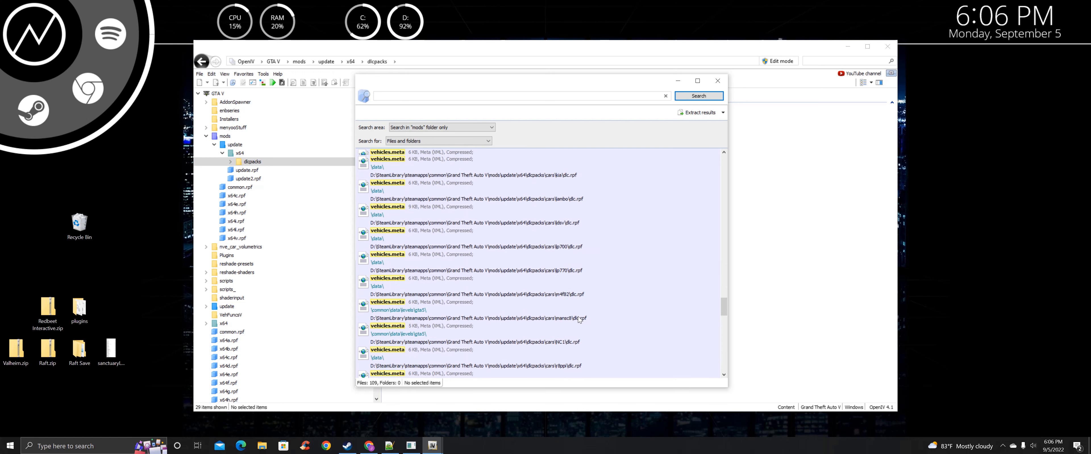
pyautogui.scroll(5, 573, 299)
pyautogui.scroll(-5, 570, 288)
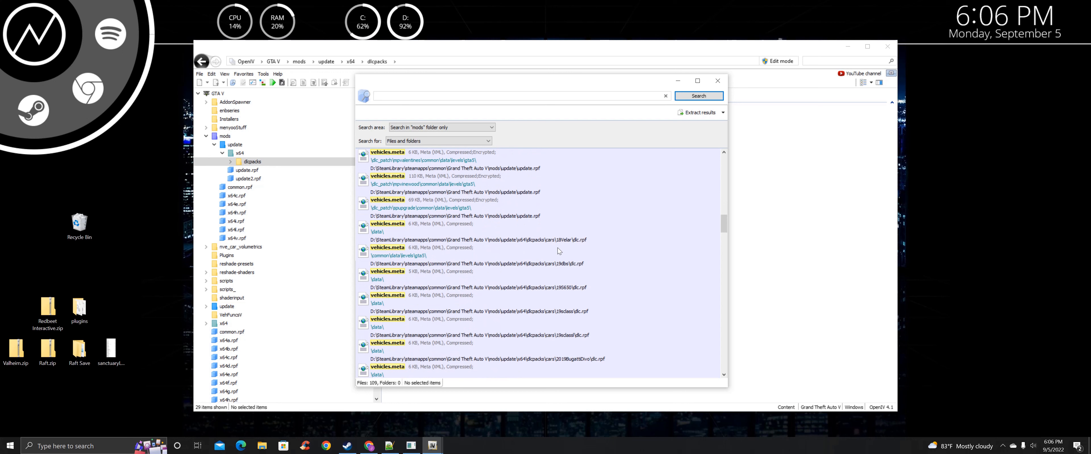
# Select the 66 results from the 18Velar entry through the yFe458 entry
pyautogui.click(510, 239)
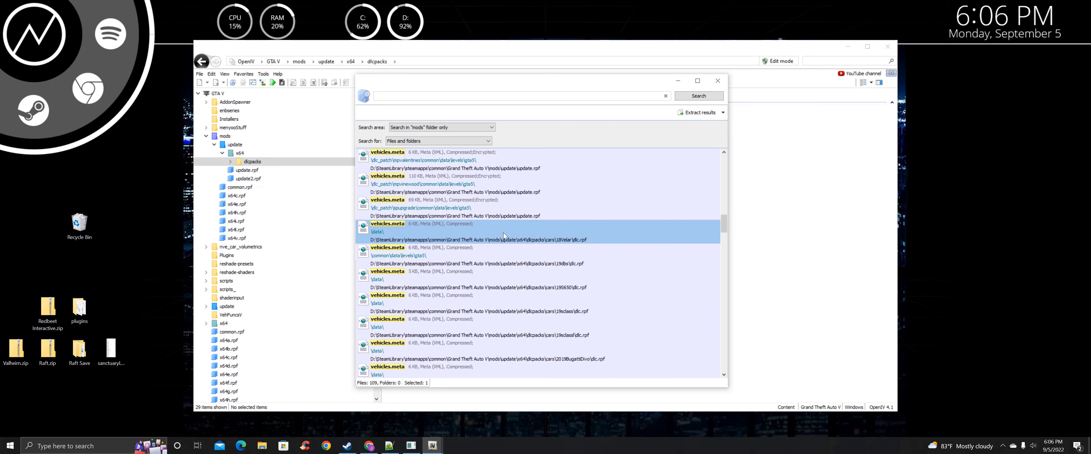
pyautogui.scroll(-5, 504, 233)
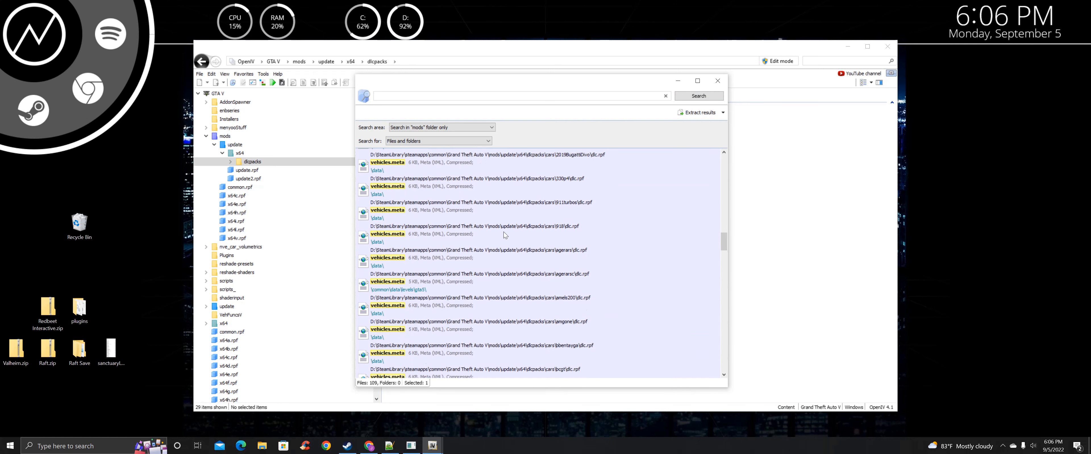
pyautogui.scroll(-10, 503, 233)
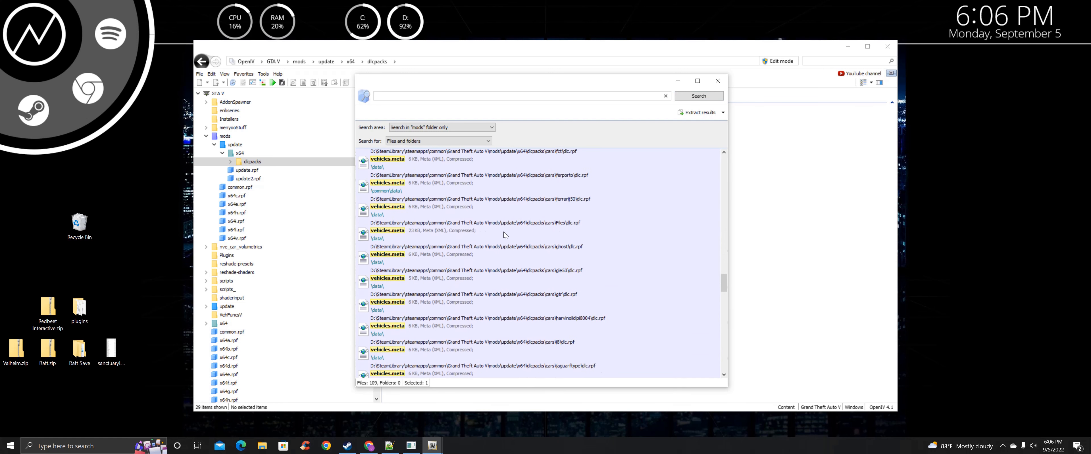
pyautogui.scroll(-6, 503, 232)
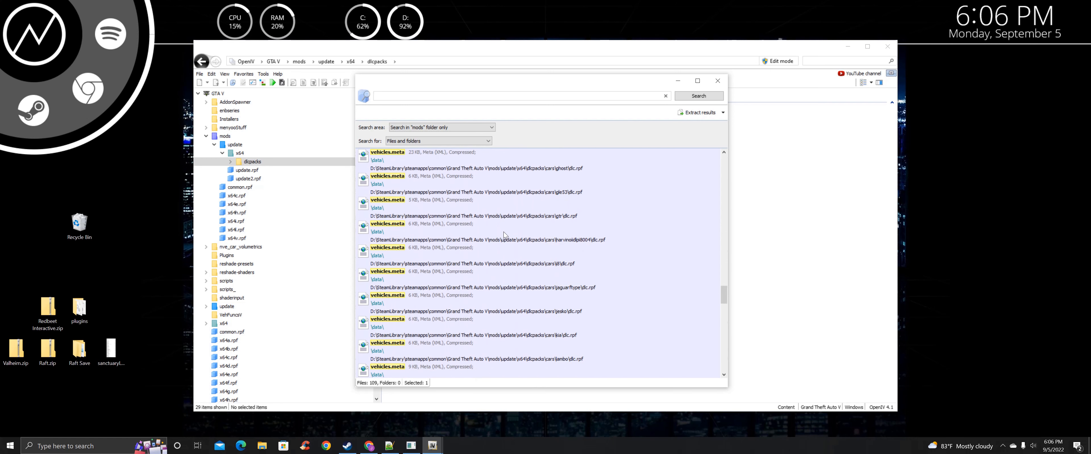
pyautogui.scroll(-8, 503, 234)
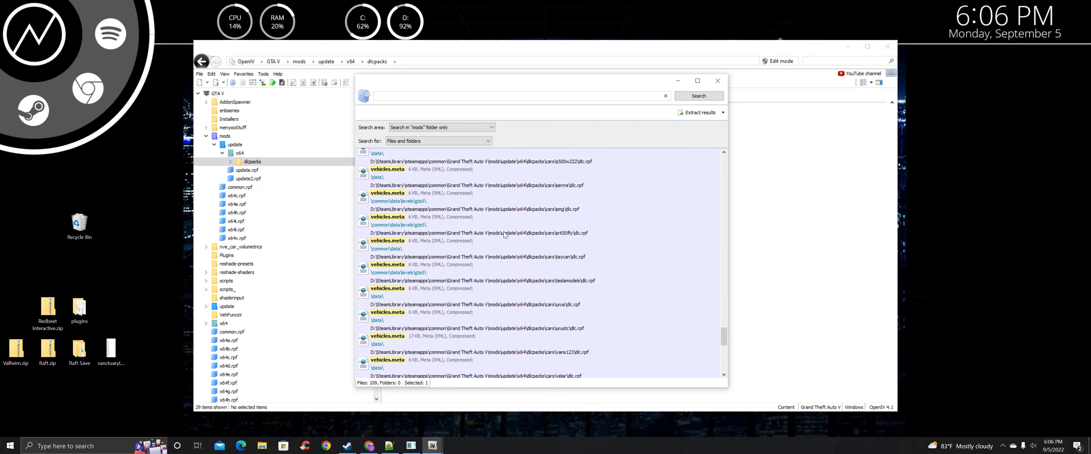
pyautogui.scroll(-8, 503, 232)
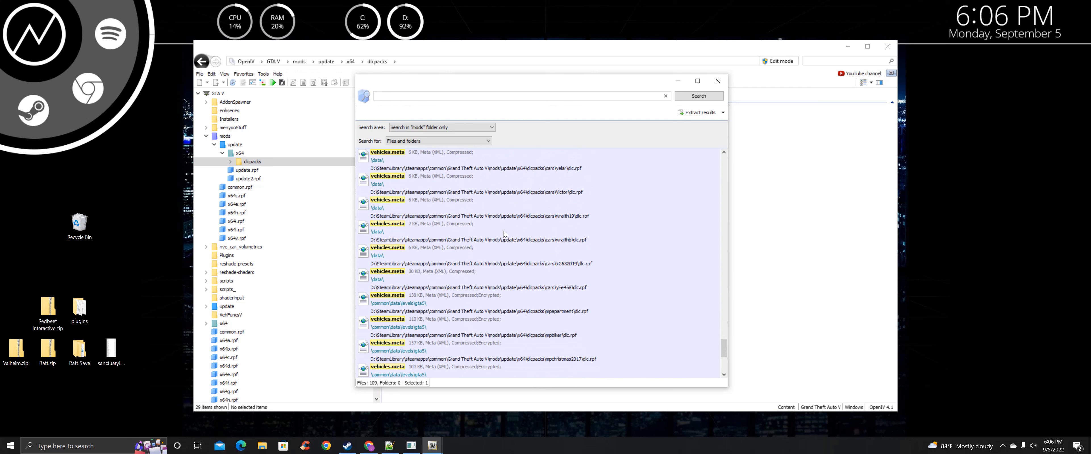
pyautogui.scroll(3, 504, 231)
pyautogui.keyDown('shift'); pyautogui.click(520, 289); pyautogui.keyUp('shift')
pyautogui.scroll(3, 543, 261)
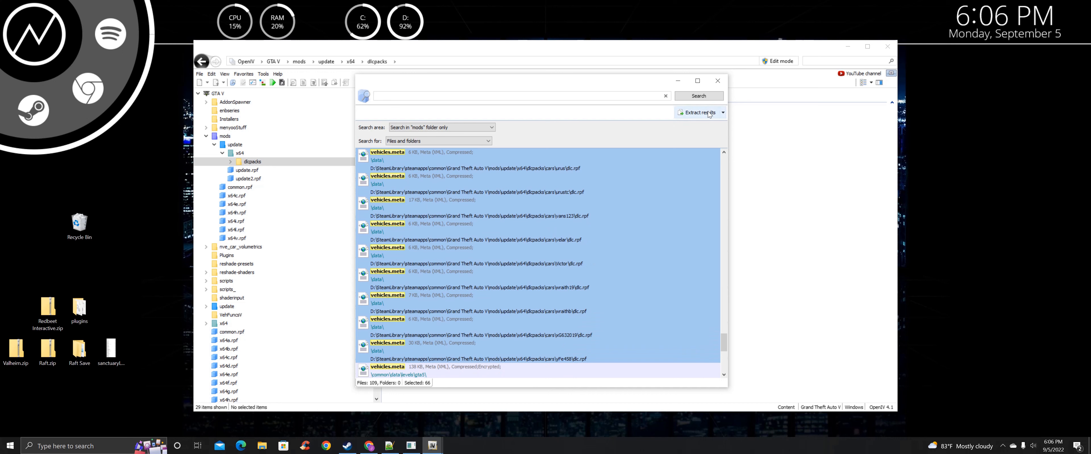
# Extract the selected results, browsing to the Desktop GTA5AddOnCarInstallHelper_V4_1 folder
pyautogui.click(723, 113)
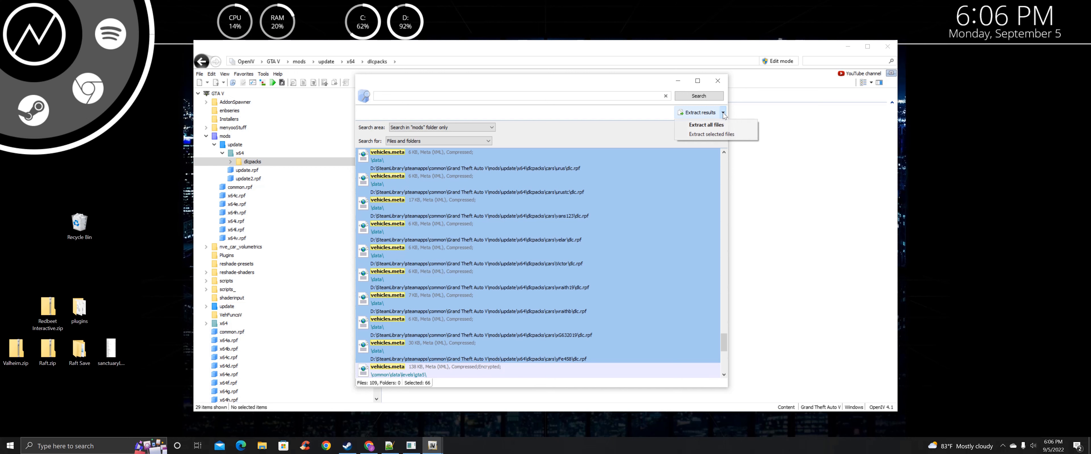
pyautogui.click(707, 134)
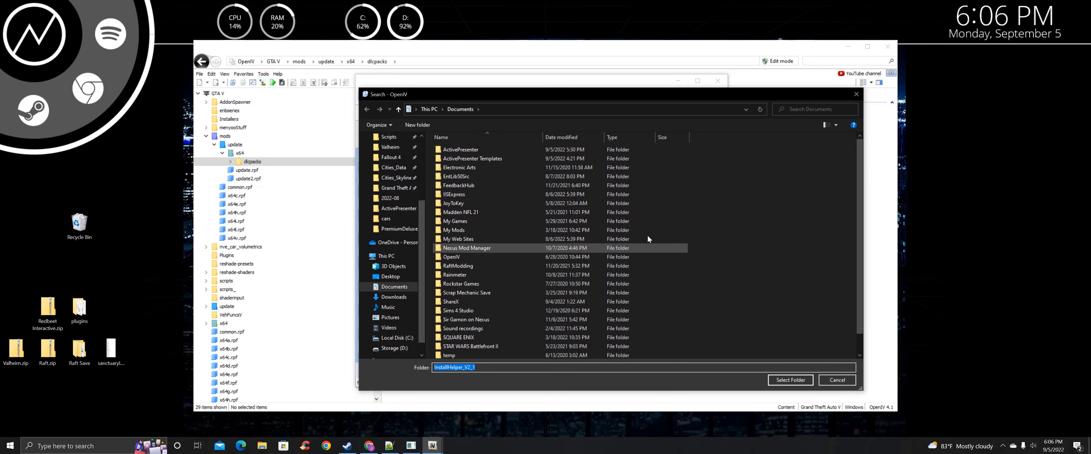
pyautogui.scroll(-1, 473, 202)
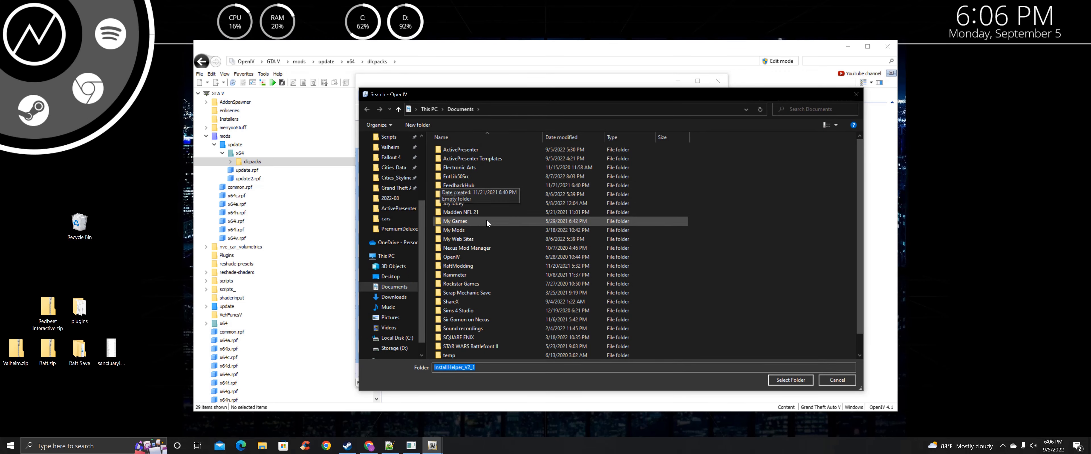
pyautogui.click(436, 109)
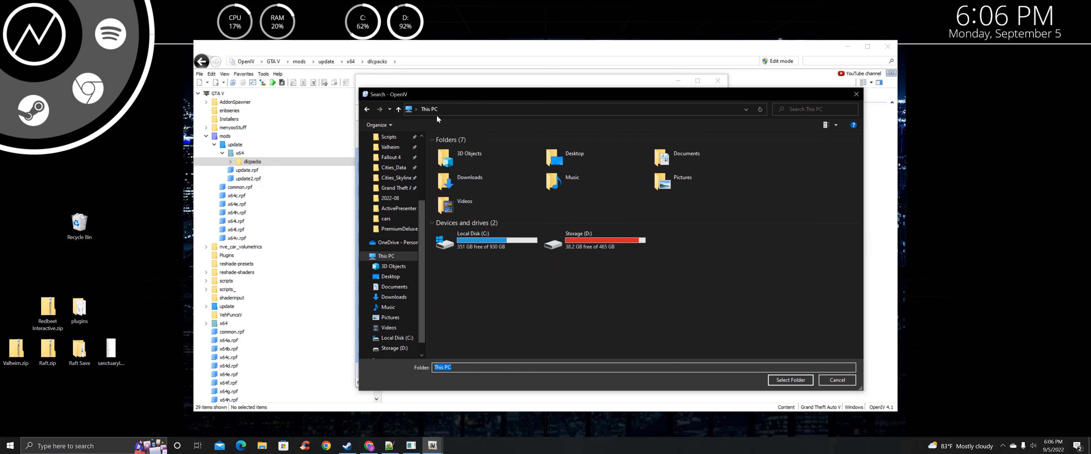
pyautogui.doubleClick(485, 177)
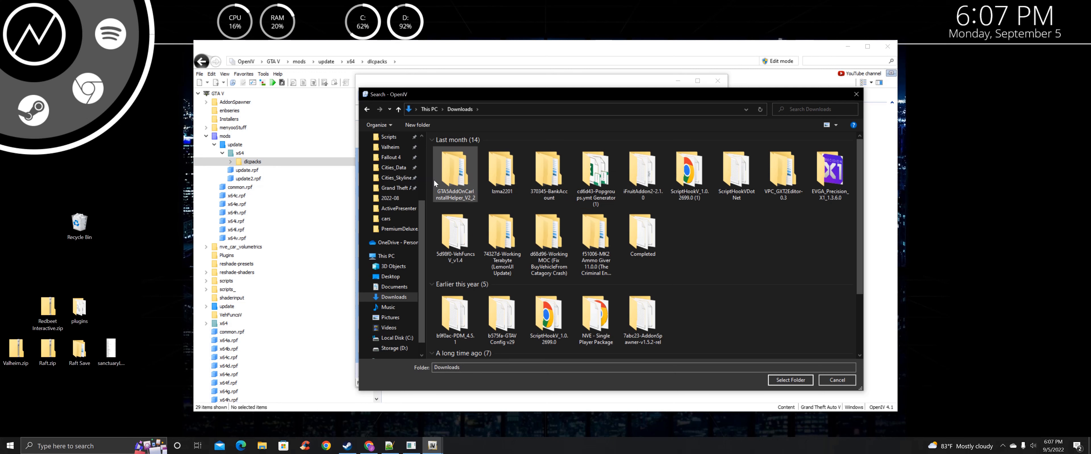
pyautogui.click(452, 171)
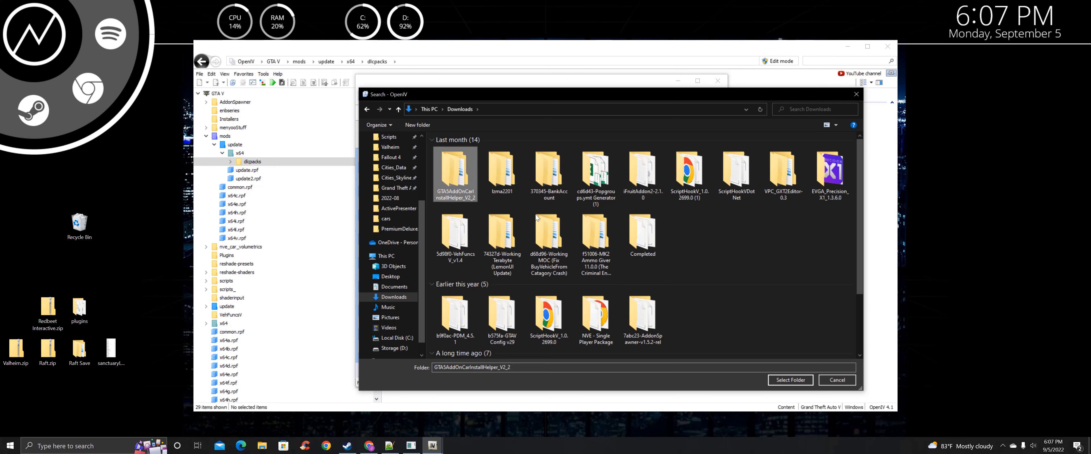
pyautogui.click(390, 276)
pyautogui.doubleClick(504, 163)
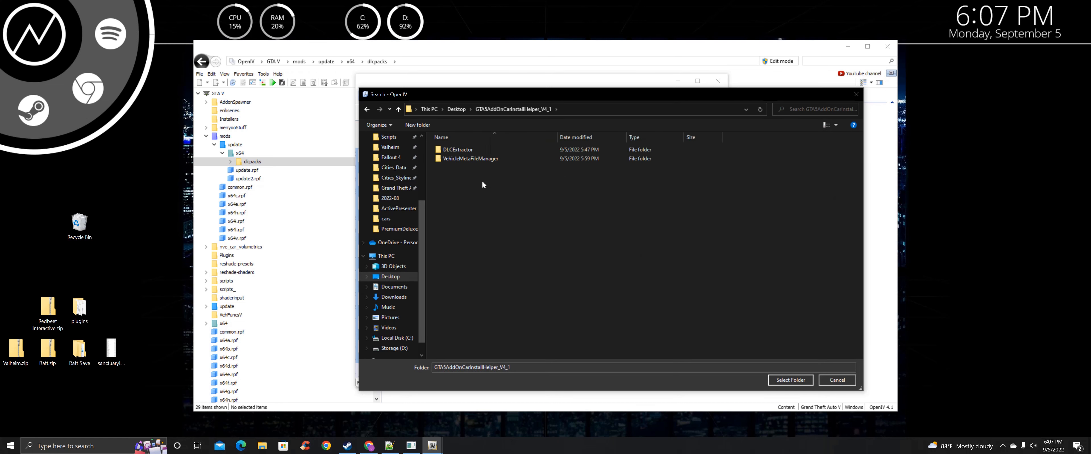
# Create a MetaFiles folder there and choose it as the extraction destination
pyautogui.rightClick(461, 186)
pyautogui.moveTo(512, 314)
pyautogui.click(580, 315)
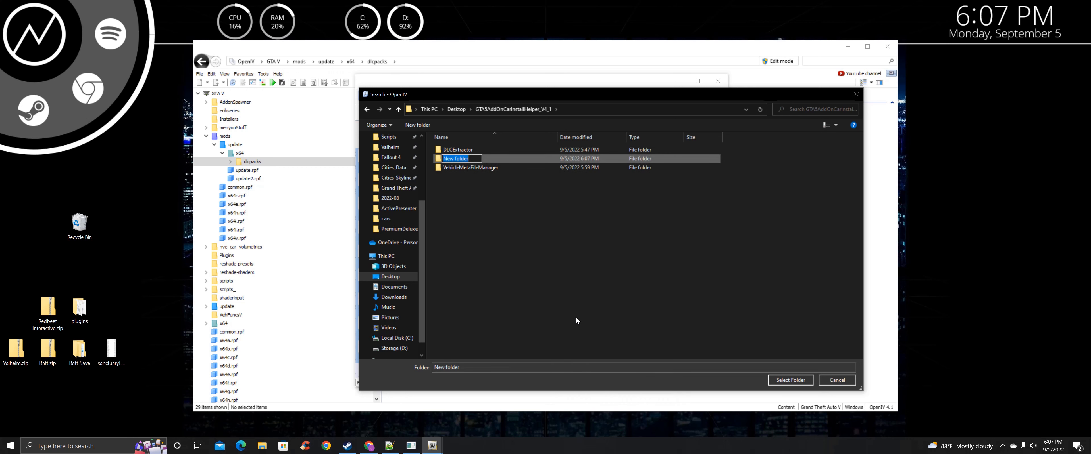
pyautogui.write('MetaFiles')
pyautogui.press('Return')
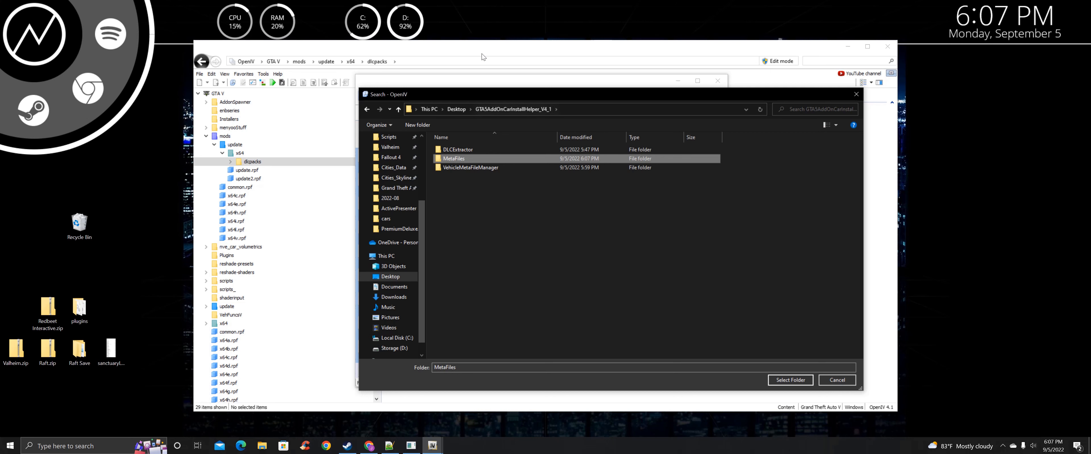
pyautogui.doubleClick(460, 156)
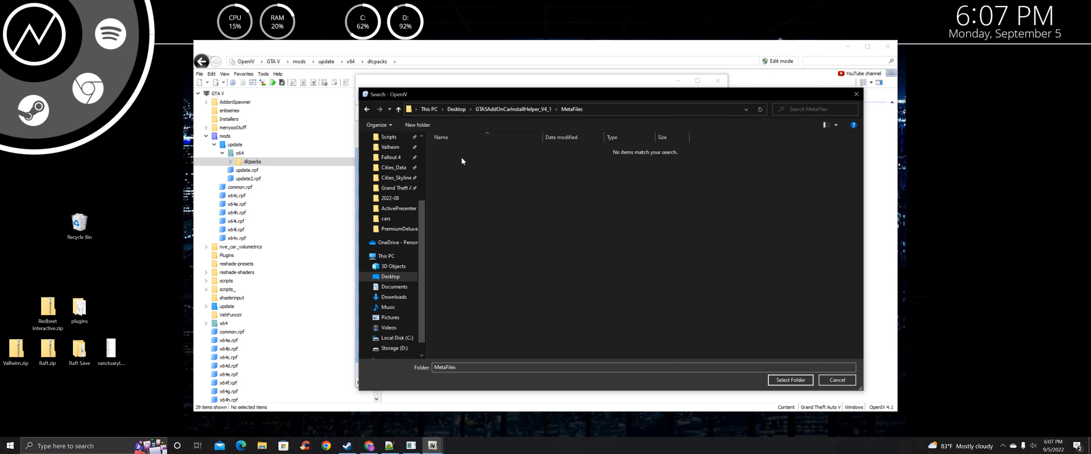
pyautogui.click(791, 380)
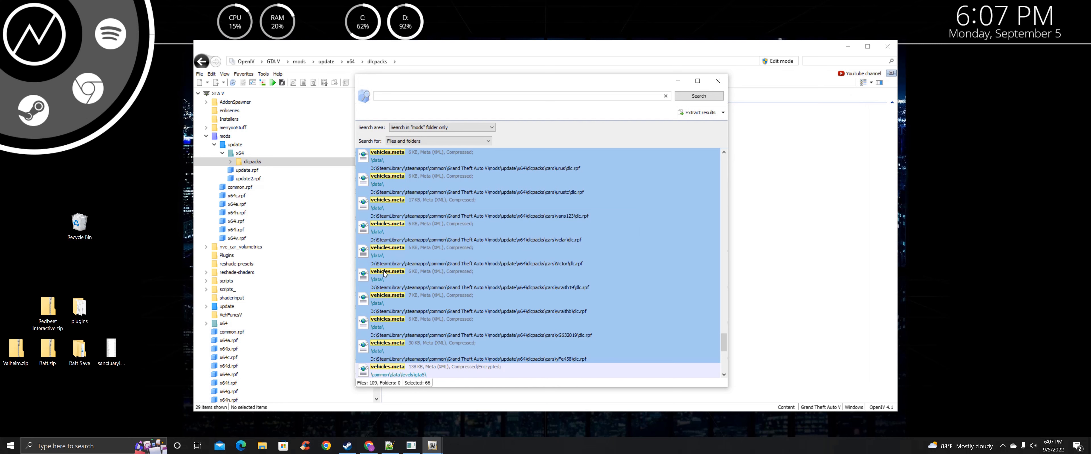
pyautogui.click(411, 446)
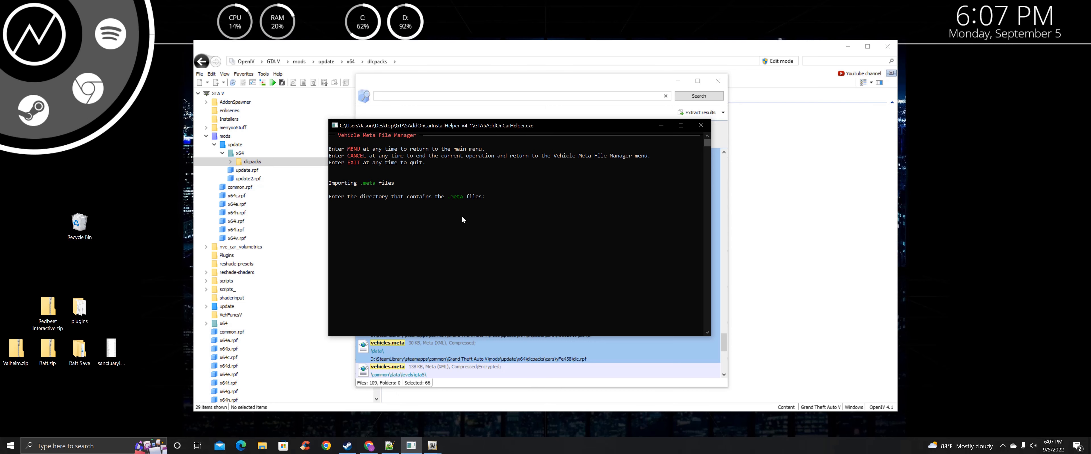
# Minimize the OpenIV windows and open the helper's MetaFiles folder in File Explorer
pyautogui.click(847, 46)
pyautogui.moveTo(637, 86); pyautogui.dragTo(785, 97)
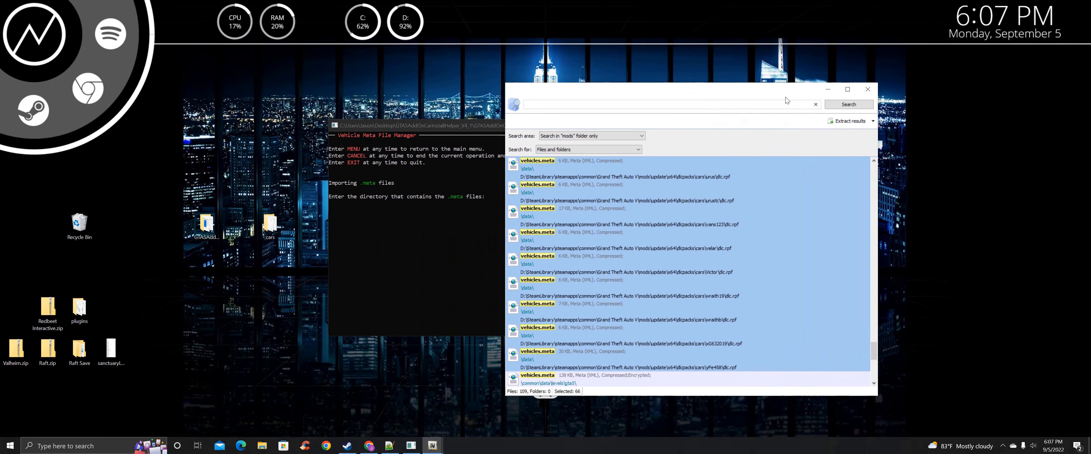
pyautogui.click(826, 92)
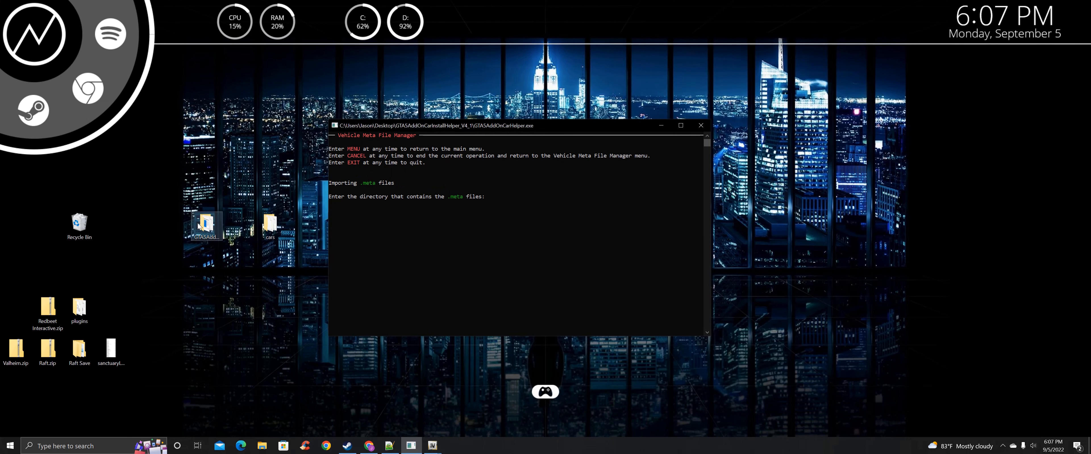
pyautogui.doubleClick(206, 223)
pyautogui.moveTo(253, 112); pyautogui.dragTo(629, 94)
pyautogui.doubleClick(520, 192)
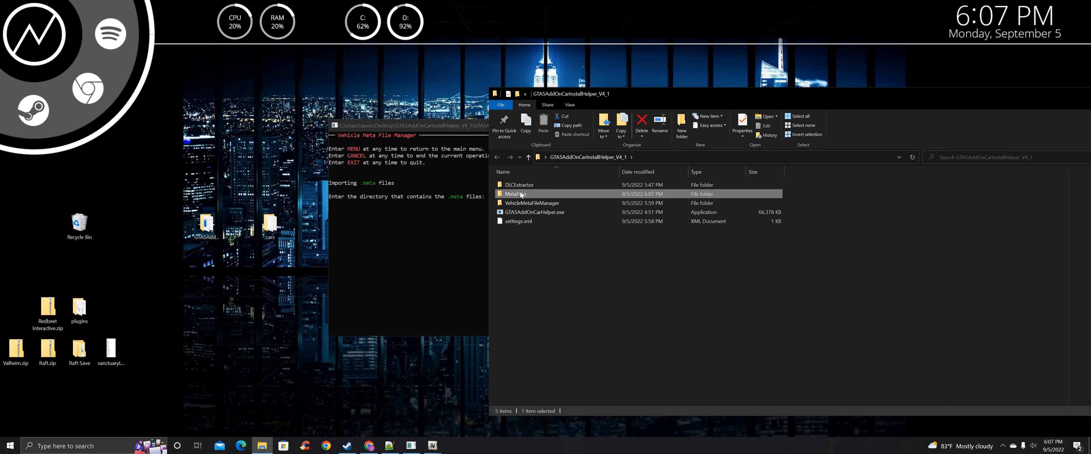
# Paste the copied MetaFiles path into the helper console to import the meta files, then view the errors
pyautogui.rightClick(645, 157)
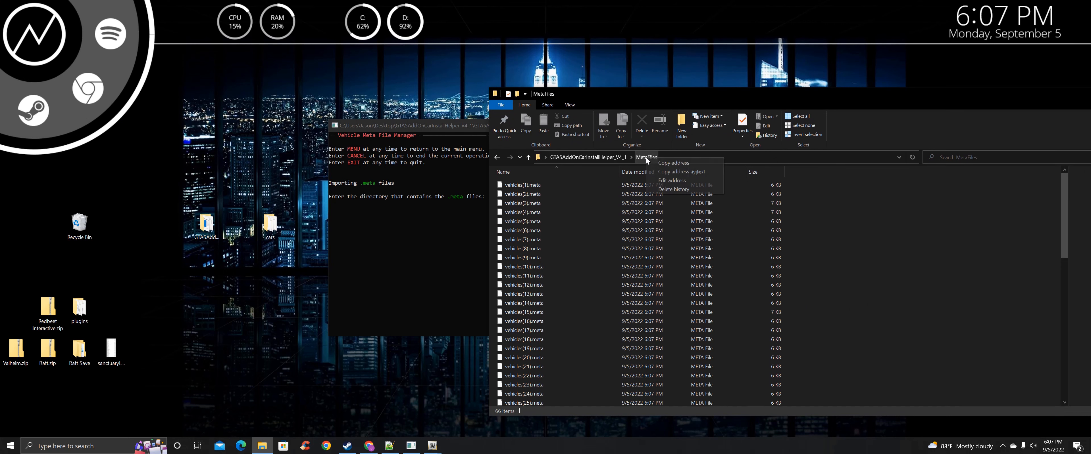
pyautogui.click(681, 173)
pyautogui.click(416, 210)
pyautogui.hotkey('ctrl', 'v')
pyautogui.press('Return')
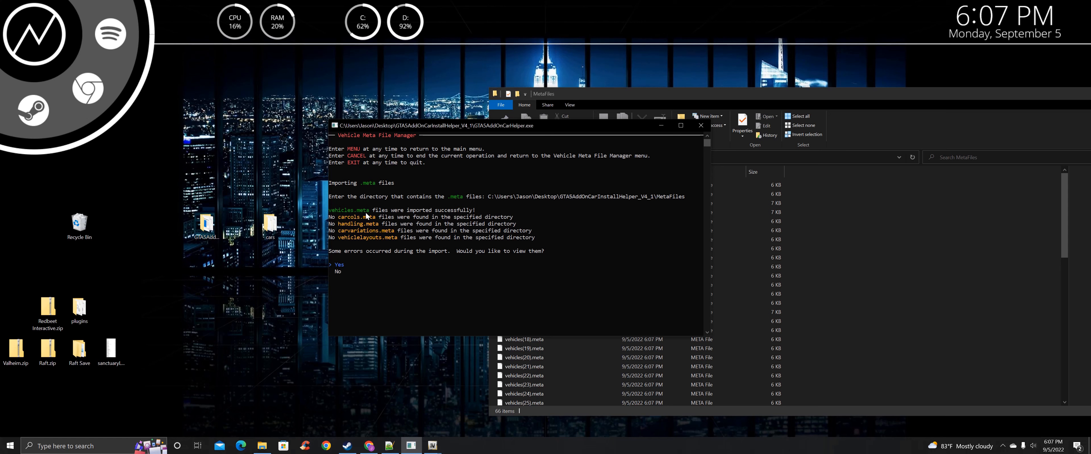
pyautogui.moveTo(460, 127); pyautogui.dragTo(377, 120)
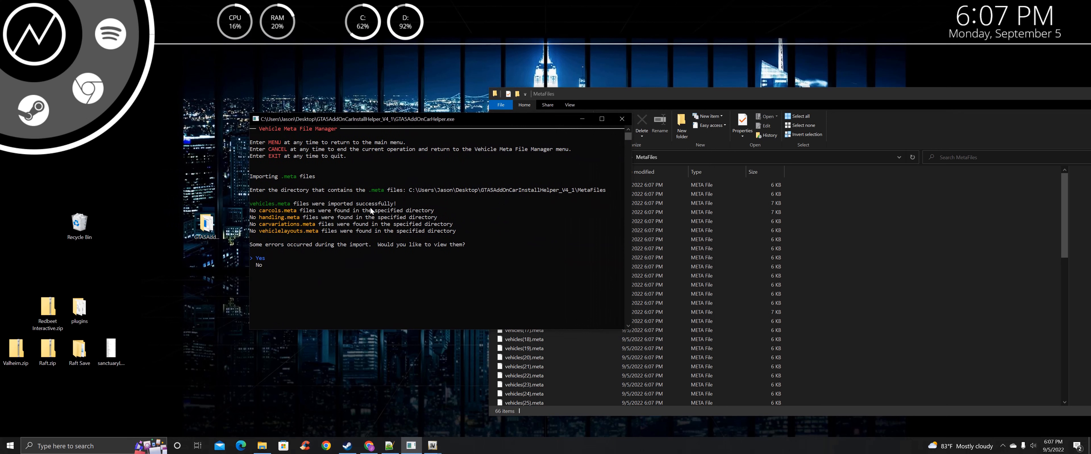
pyautogui.press('Return')
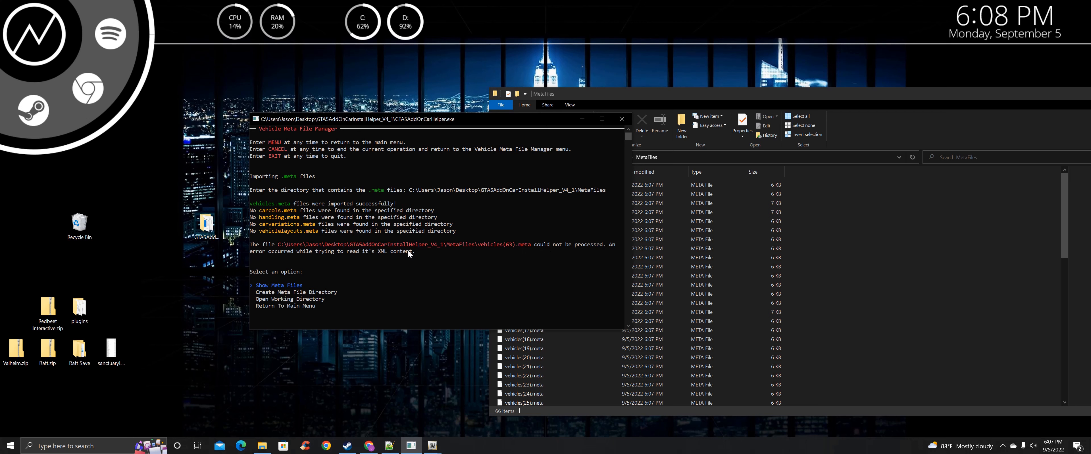
# Open vehicles(63).meta in Notepad++, declining to reload settings.xml
pyautogui.click(728, 257)
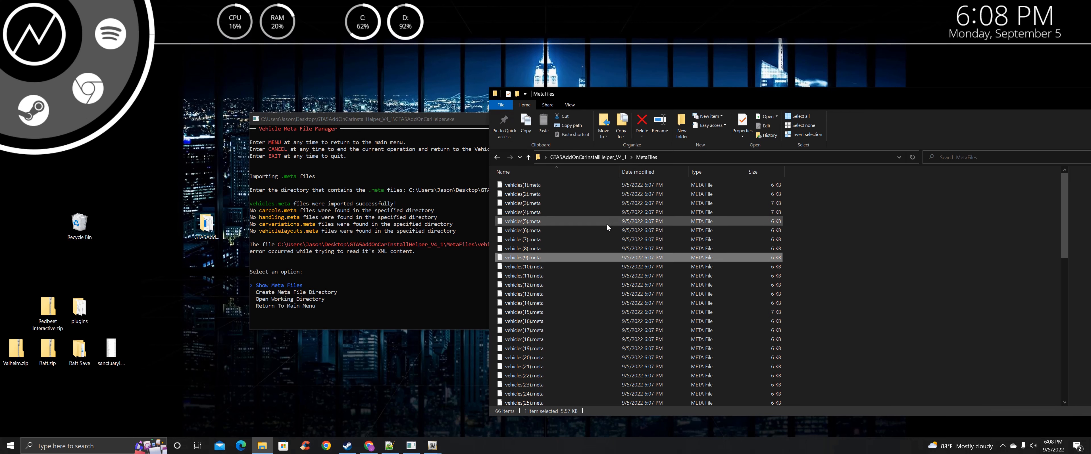
pyautogui.scroll(-10, 605, 223)
pyautogui.scroll(-4, 605, 222)
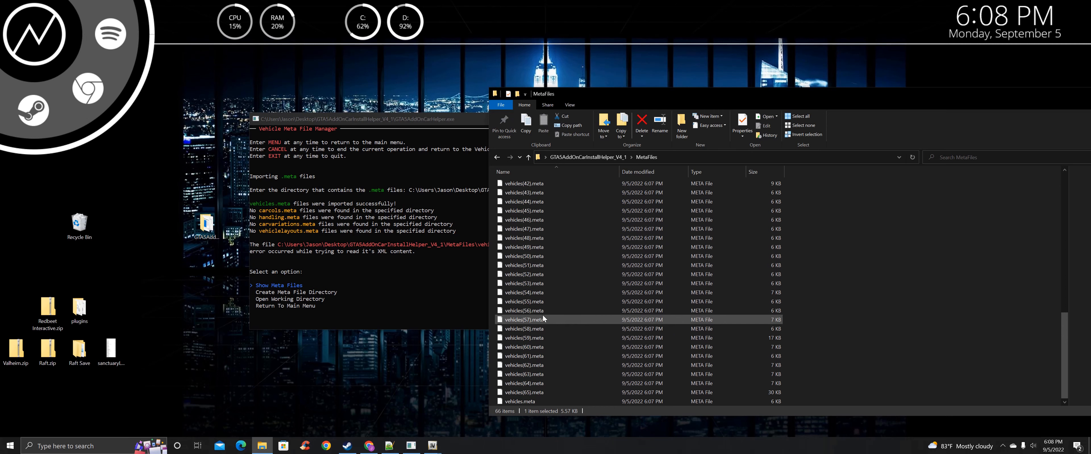
pyautogui.rightClick(545, 376)
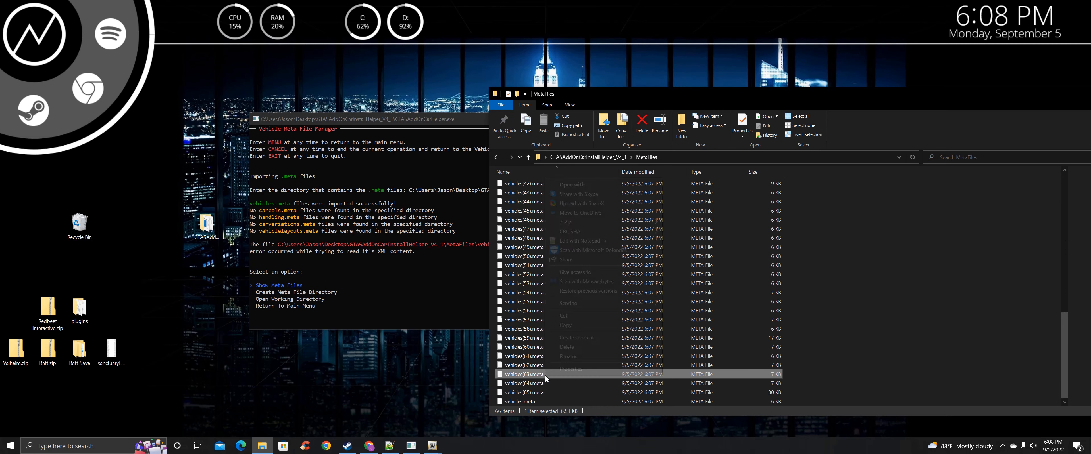
pyautogui.click(583, 239)
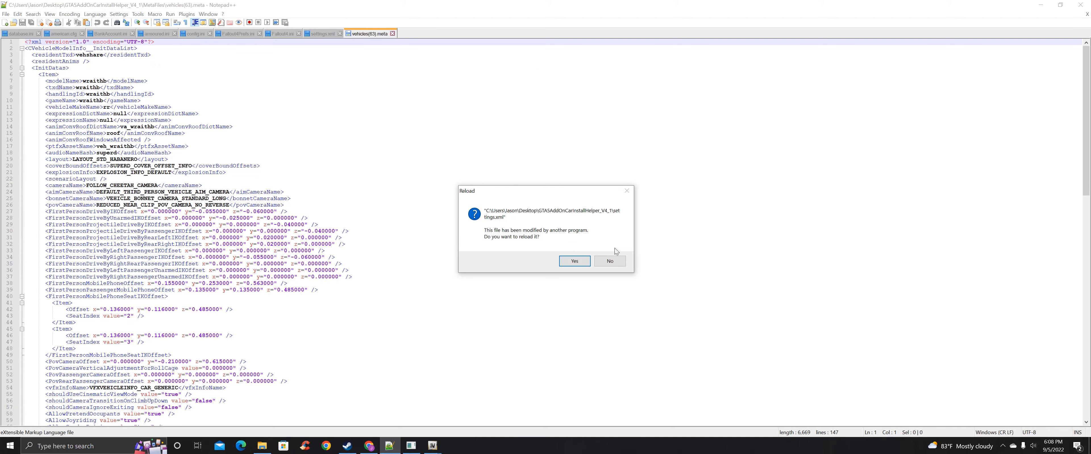
pyautogui.click(607, 264)
# Delete the line 128 comment after </InitDatas> and its blank line, then save
pyautogui.scroll(-8, 288, 151)
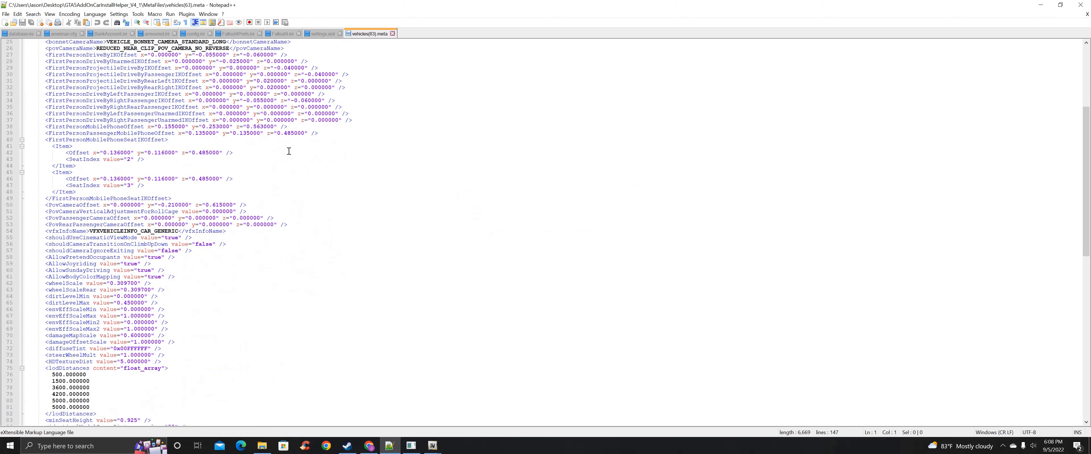
pyautogui.scroll(-20, 289, 151)
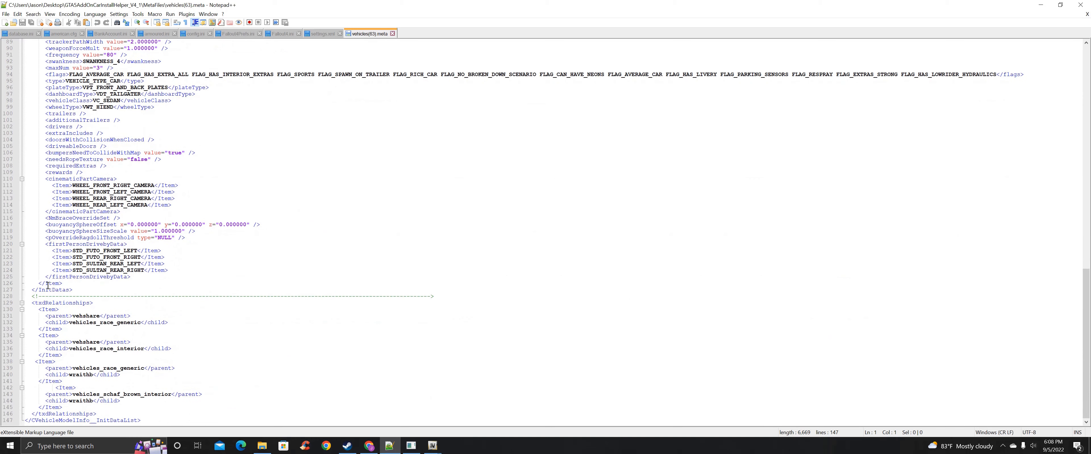
pyautogui.doubleClick(391, 295)
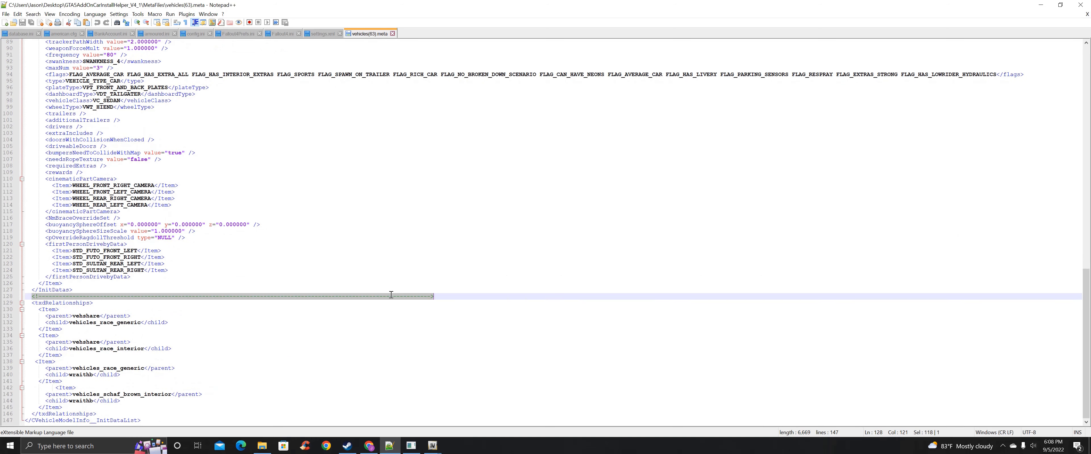
pyautogui.press('Delete')
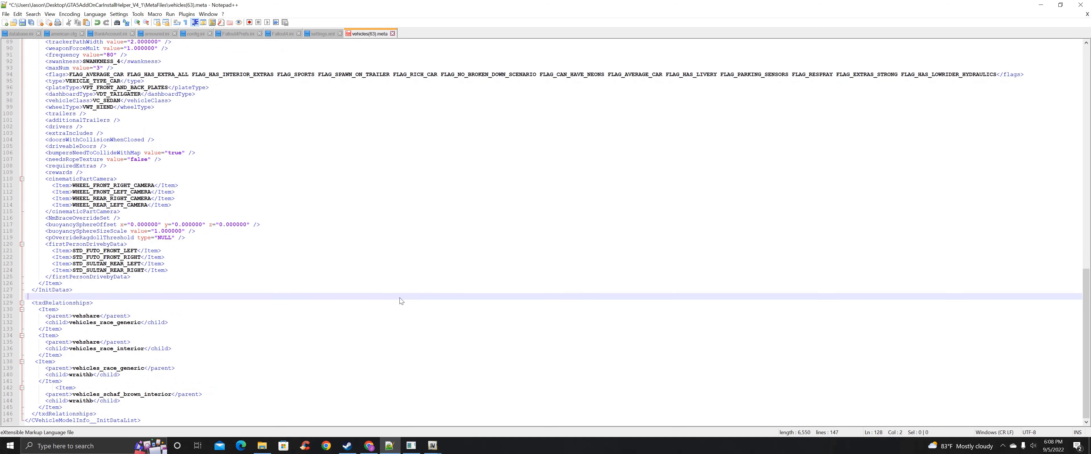
pyautogui.press('BackSpace')
pyautogui.press('BackSpace')
pyautogui.hotkey('ctrl', 's')
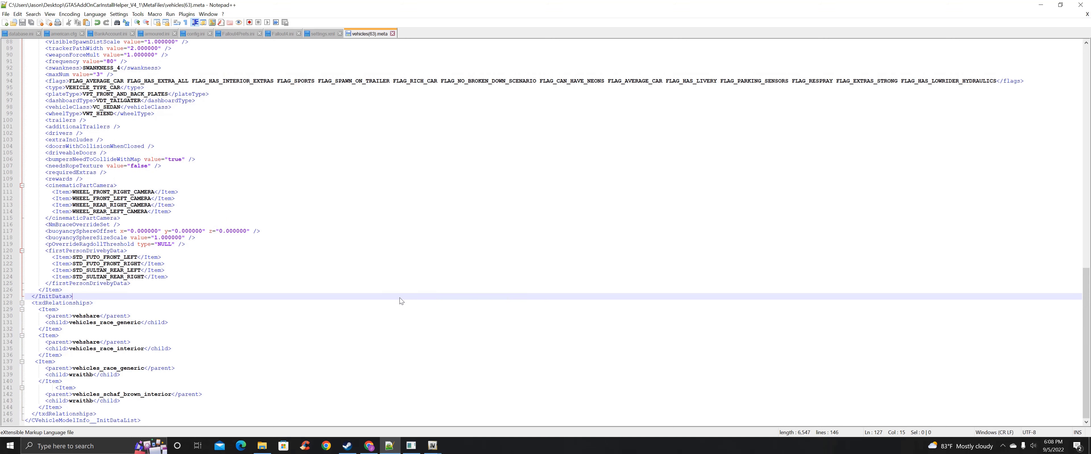
# Return to the main menu and reopen the Vehicle Meta File Manager to reimport the meta files
pyautogui.click(1037, 7)
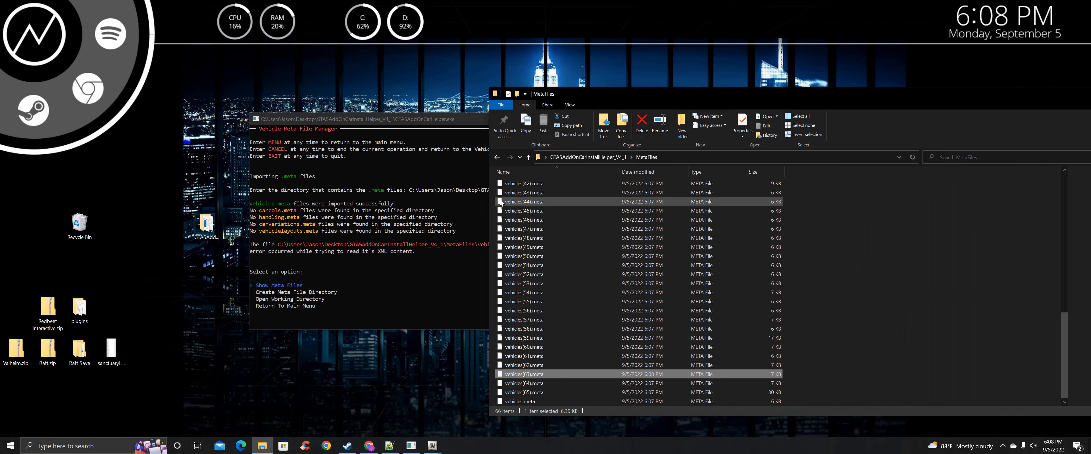
pyautogui.click(397, 272)
pyautogui.press('Down')
pyautogui.press('Down')
pyautogui.press('Down')
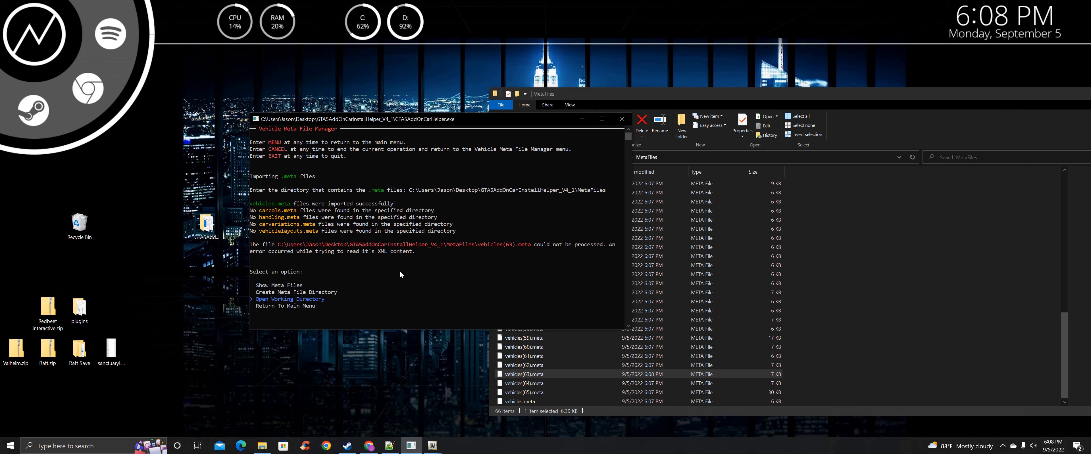
pyautogui.press('Return')
pyautogui.press('Down')
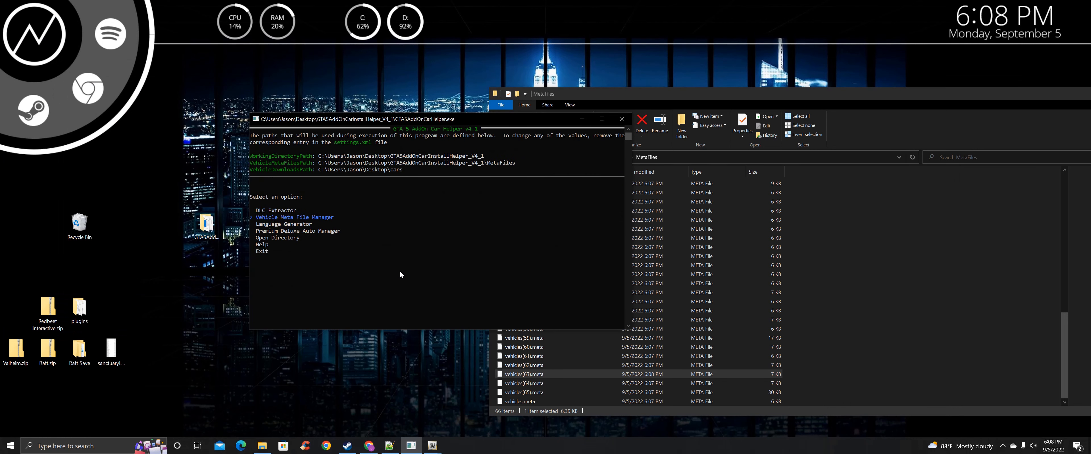
pyautogui.press('Return')
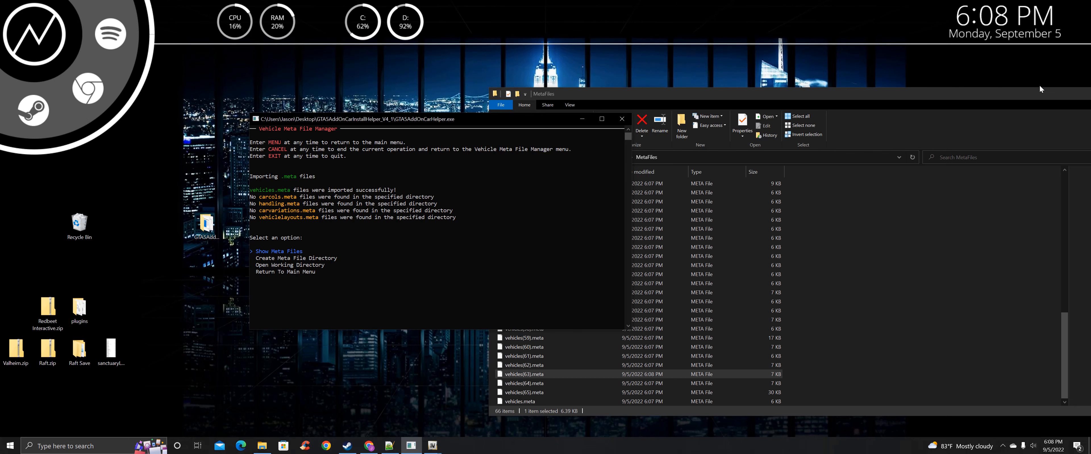
# Close the MetaFiles Explorer window and open the Language Generator from the main menu
pyautogui.moveTo(1016, 90); pyautogui.dragTo(711, 68)
pyautogui.click(984, 72)
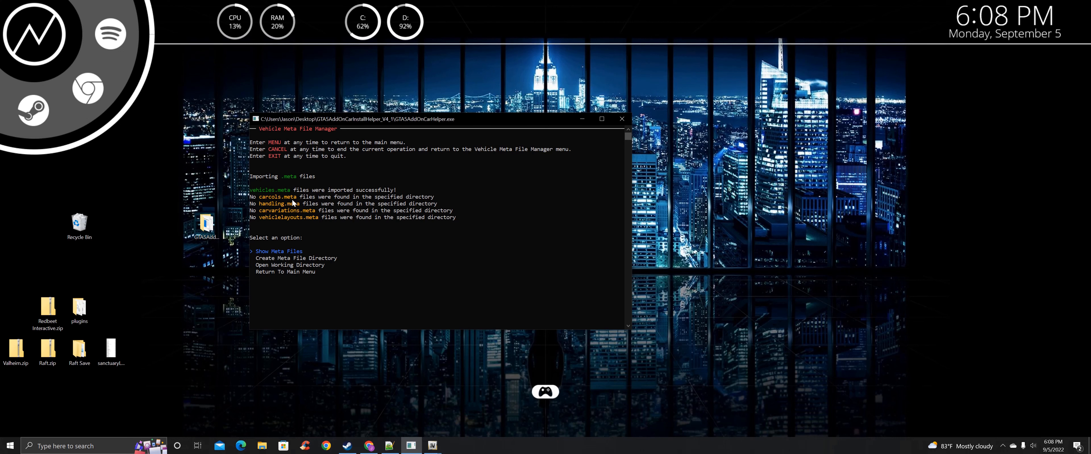
pyautogui.press('Down')
pyautogui.press('Down')
pyautogui.press('Down')
pyautogui.press('Return')
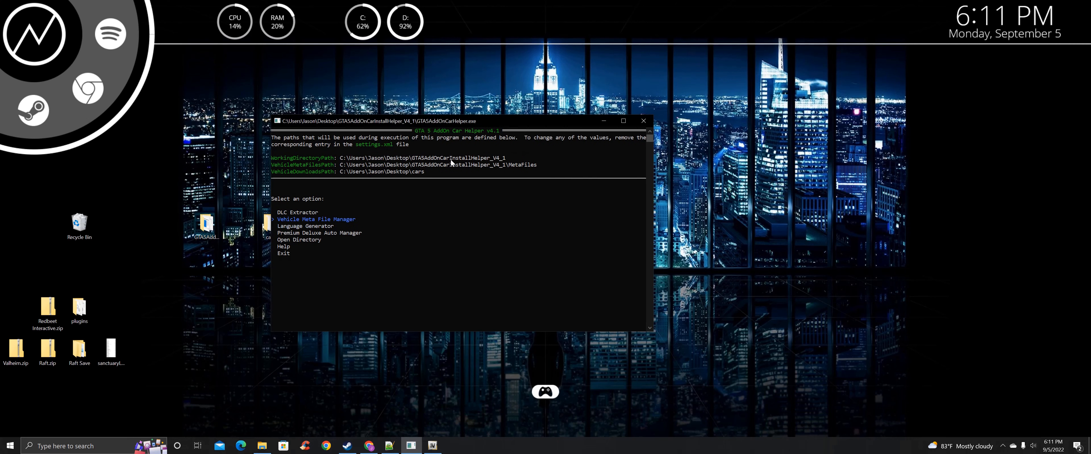
pyautogui.press('Down')
pyautogui.press('Return')
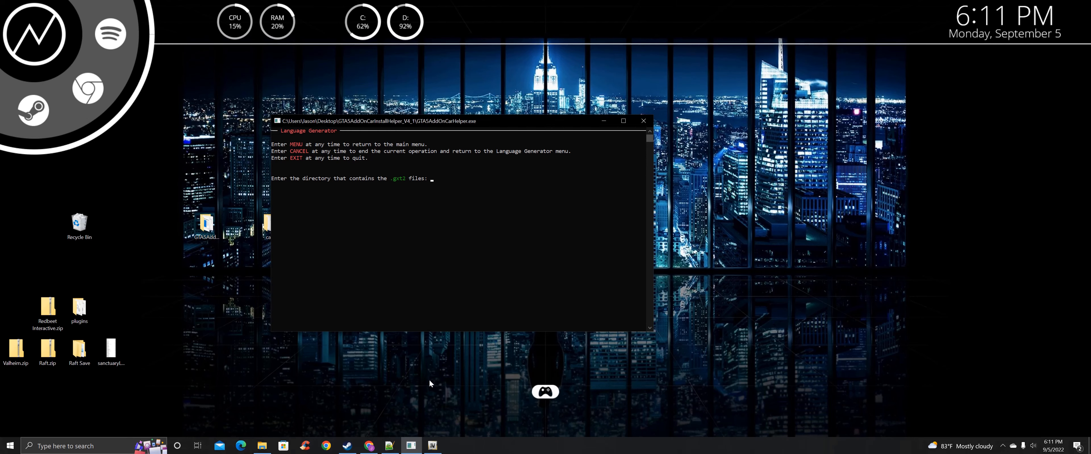
# Arrange the OpenIV and console windows, opening and then closing OpenIV's search tool
pyautogui.click(431, 446)
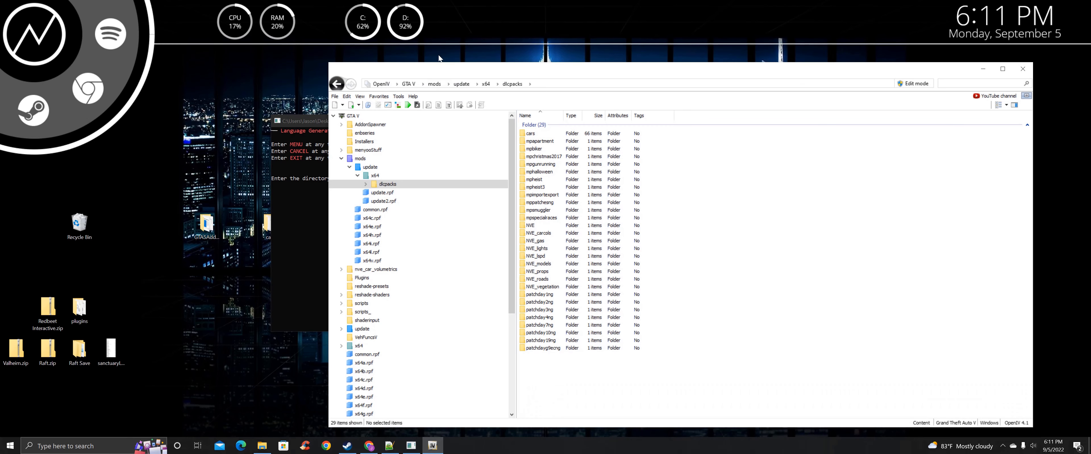
pyautogui.moveTo(439, 71); pyautogui.dragTo(563, 79)
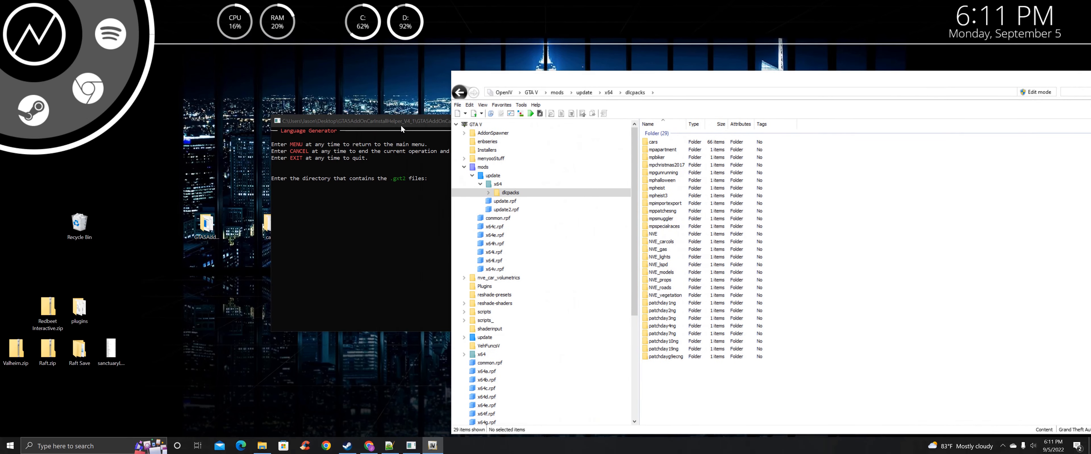
pyautogui.click(307, 125)
pyautogui.moveTo(307, 125); pyautogui.dragTo(291, 128)
pyautogui.click(550, 107)
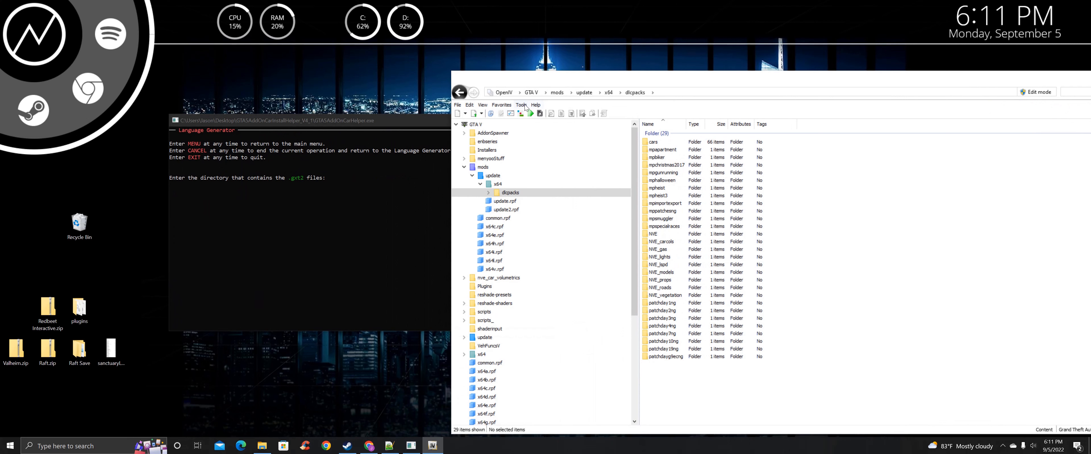
pyautogui.click(521, 105)
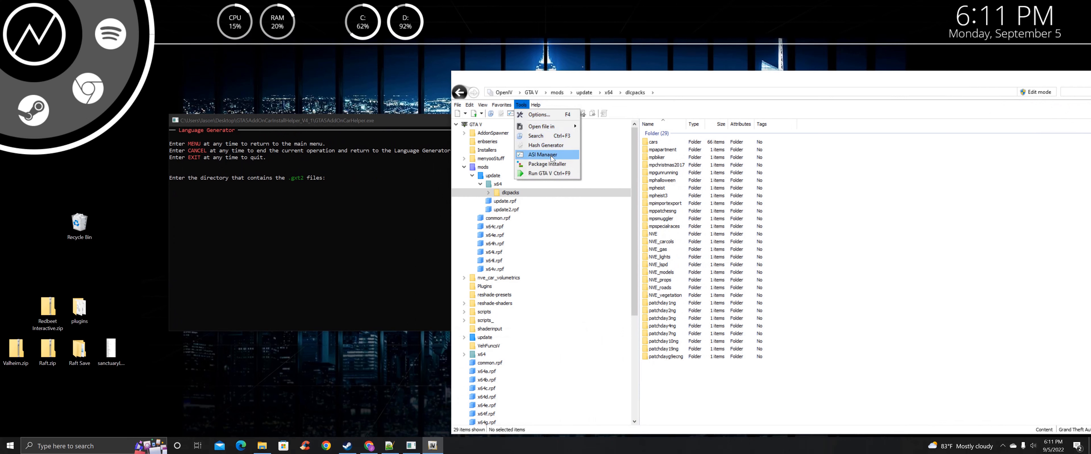
pyautogui.click(541, 138)
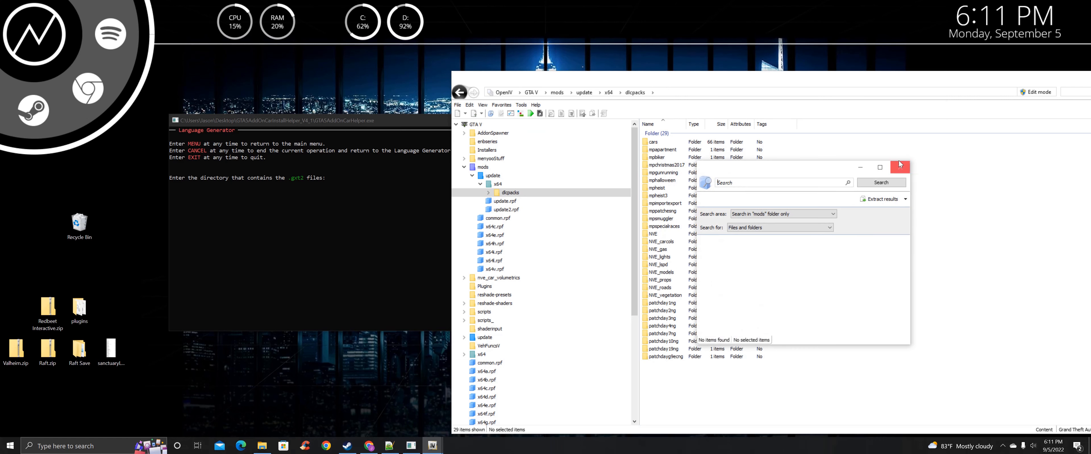
pyautogui.click(899, 167)
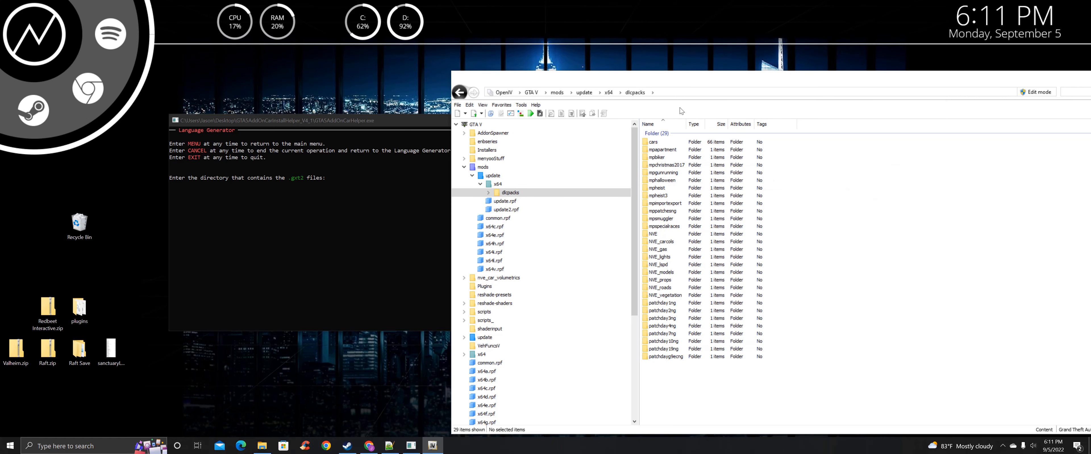
# Browse cars > 18Velar > dlc.rpf > x64 > data > lang and open americandlc.rpf
pyautogui.doubleClick(663, 145)
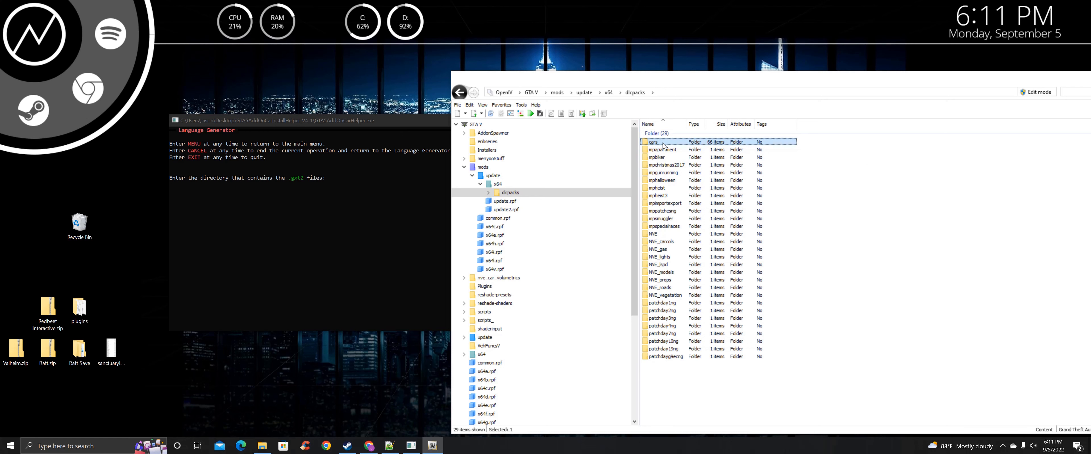
pyautogui.doubleClick(663, 144)
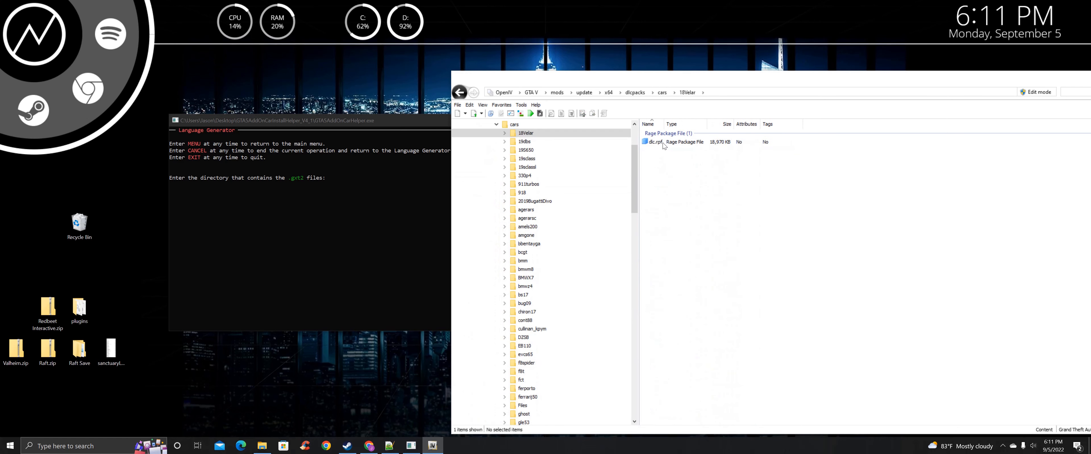
pyautogui.doubleClick(650, 142)
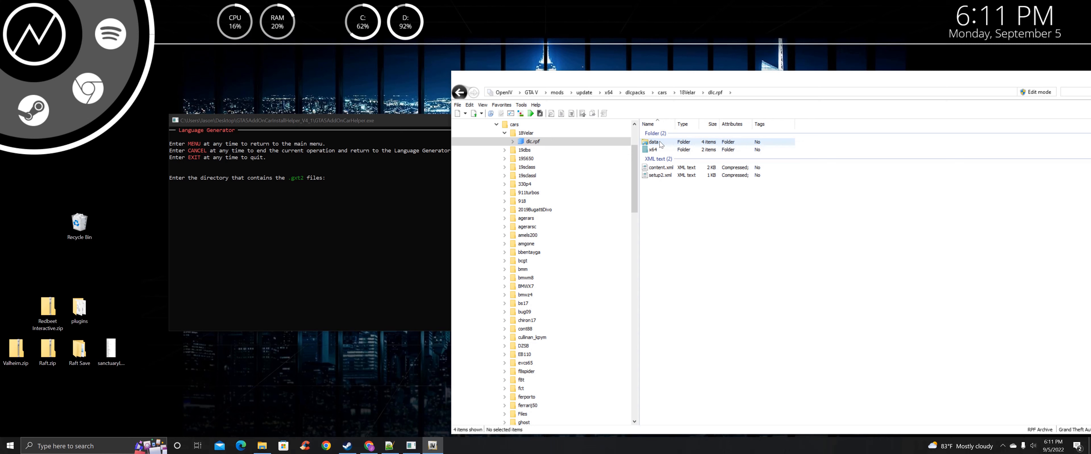
pyautogui.doubleClick(659, 141)
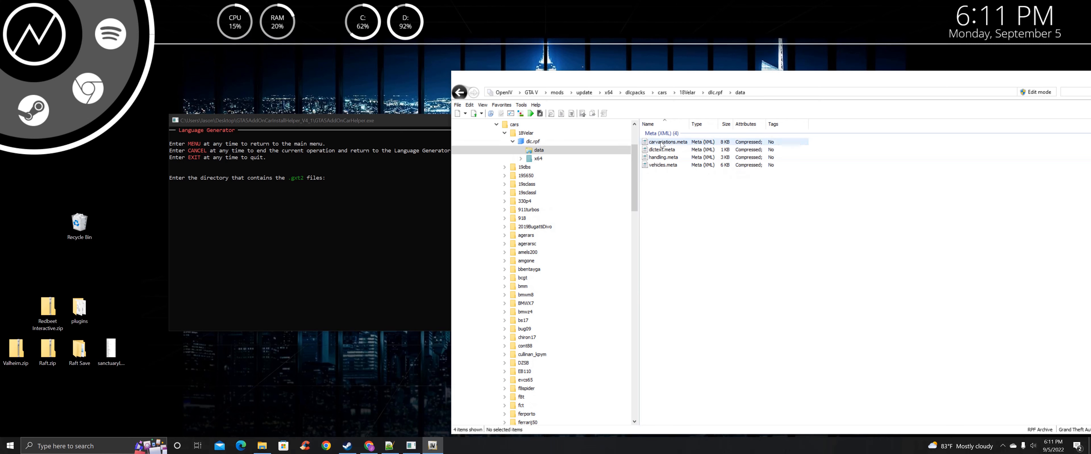
pyautogui.click(539, 160)
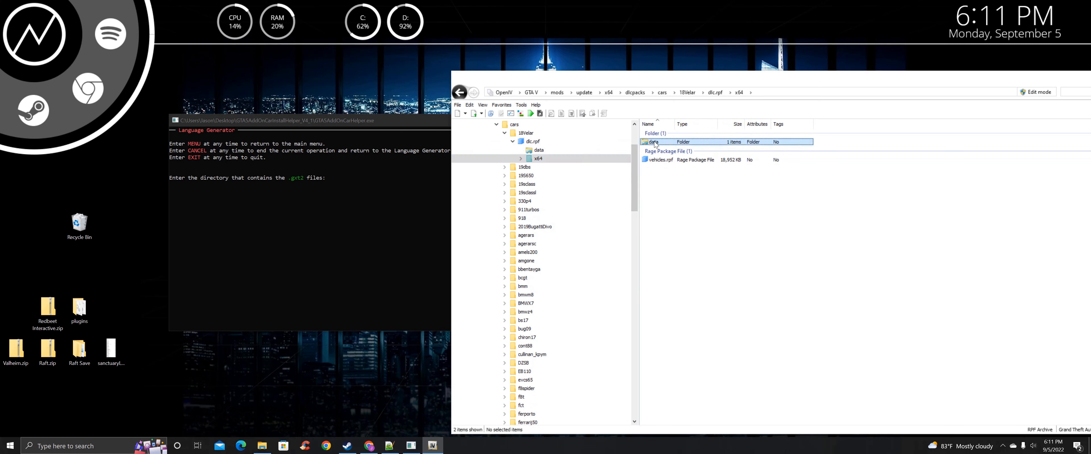
pyautogui.doubleClick(662, 143)
pyautogui.doubleClick(663, 144)
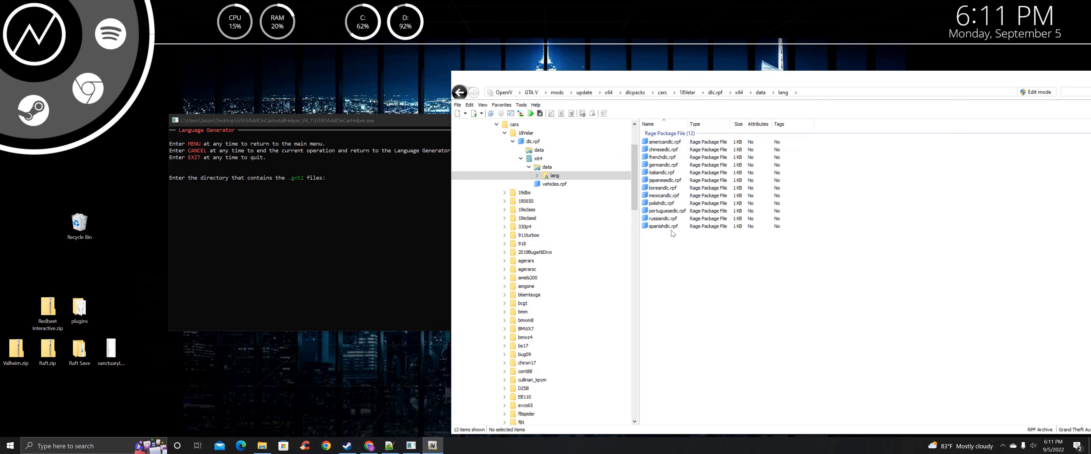
pyautogui.doubleClick(674, 144)
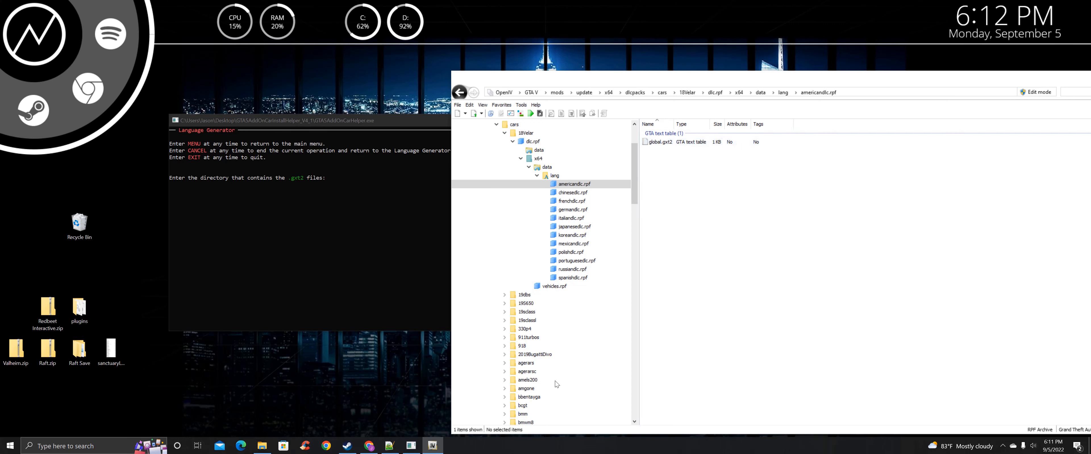
# Open OpenIV's archive search tool again
pyautogui.click(522, 105)
pyautogui.moveTo(542, 77); pyautogui.dragTo(506, 64)
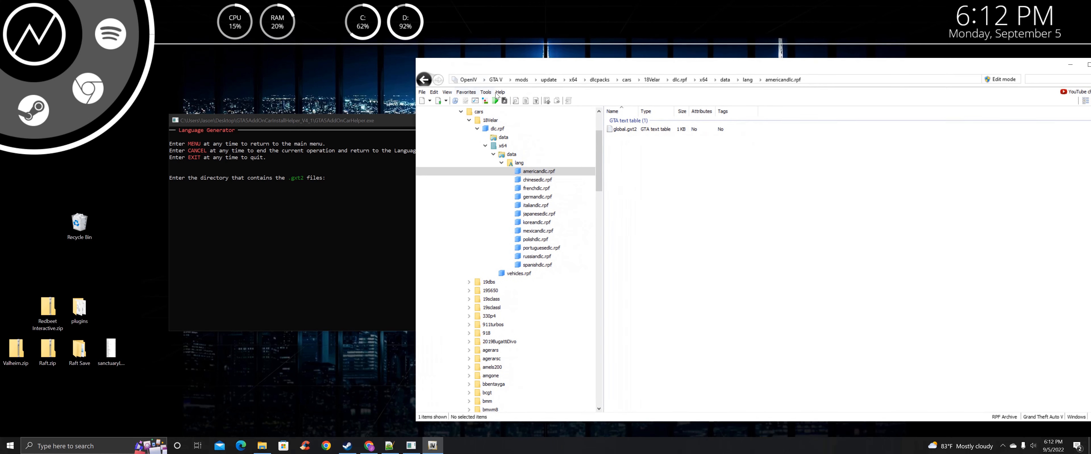
pyautogui.click(487, 96)
pyautogui.click(501, 123)
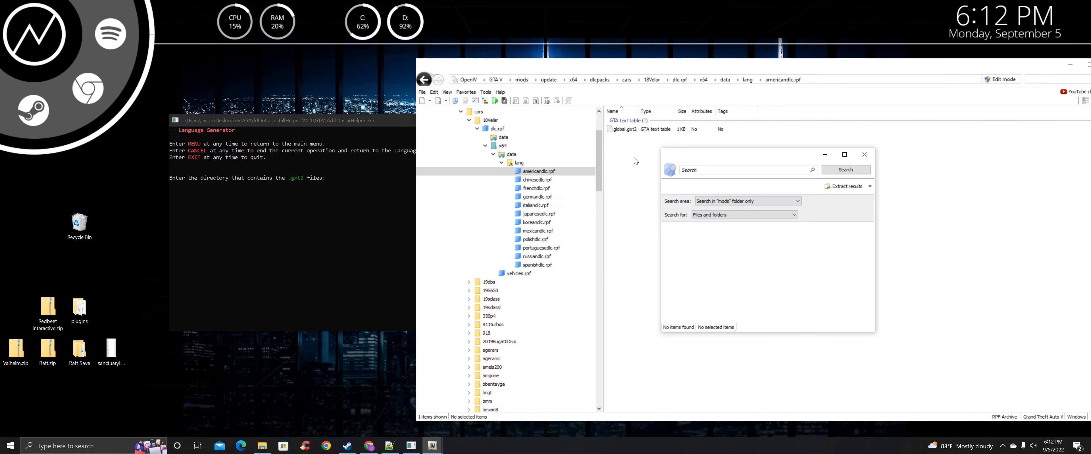
# Search the mods folder for global.gxt2 and enlarge the 686-file results window
pyautogui.moveTo(686, 159); pyautogui.dragTo(468, 140)
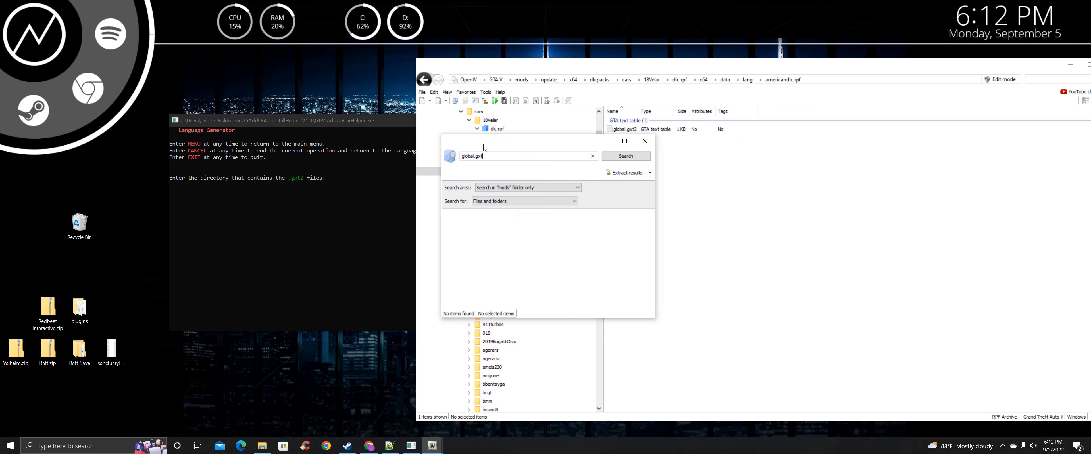
pyautogui.click(631, 157)
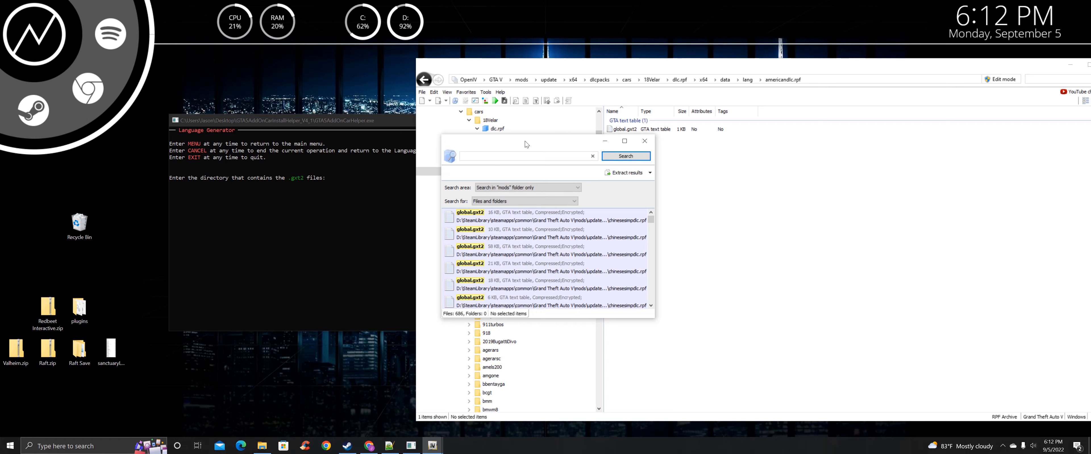
pyautogui.moveTo(524, 140); pyautogui.dragTo(460, 68)
pyautogui.moveTo(593, 246); pyautogui.dragTo(815, 378)
pyautogui.scroll(-15, 632, 200)
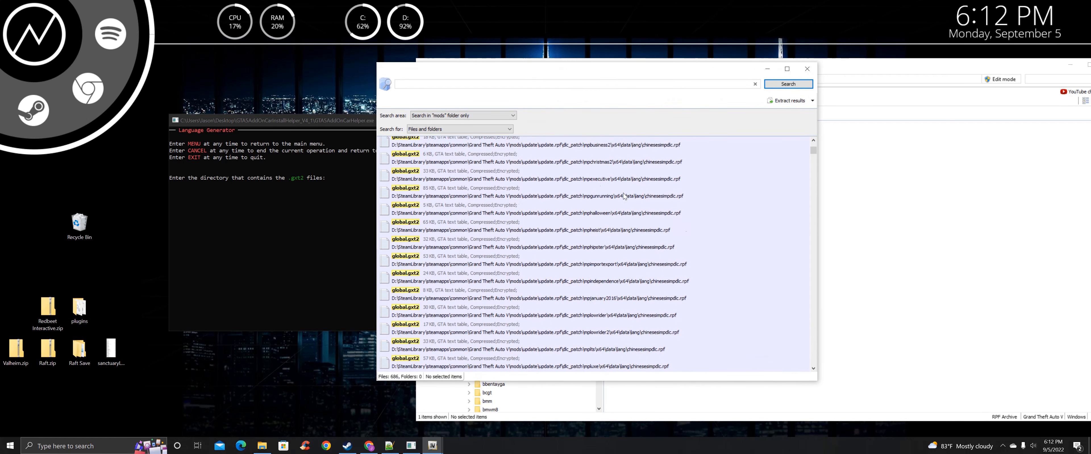
pyautogui.scroll(-10, 623, 194)
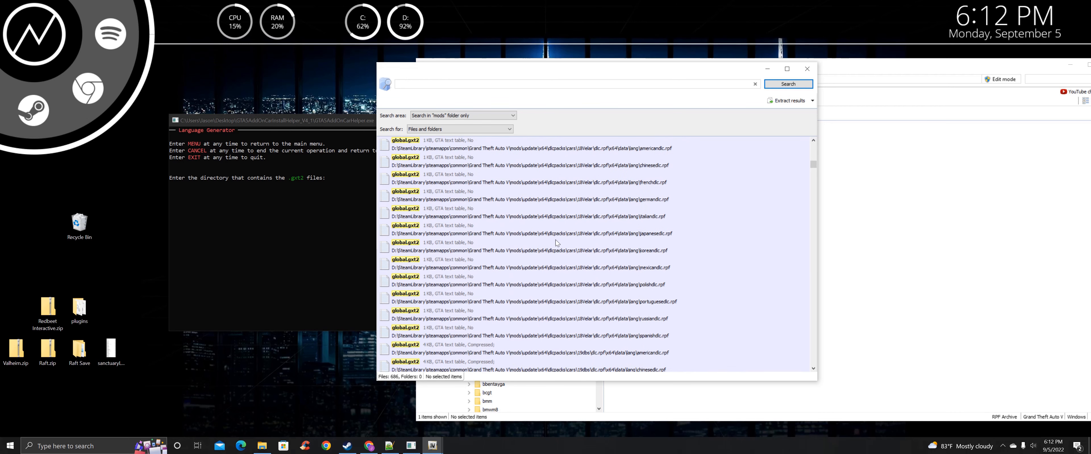
pyautogui.scroll(2, 577, 227)
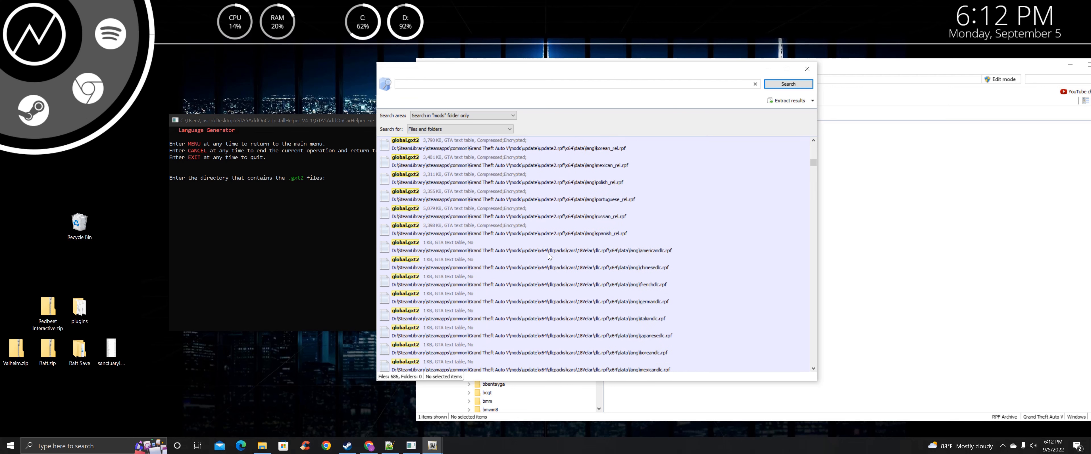
# Select the results from the 18Velar americandlc entry through the yFe458 spanishdlc entry
pyautogui.click(547, 250)
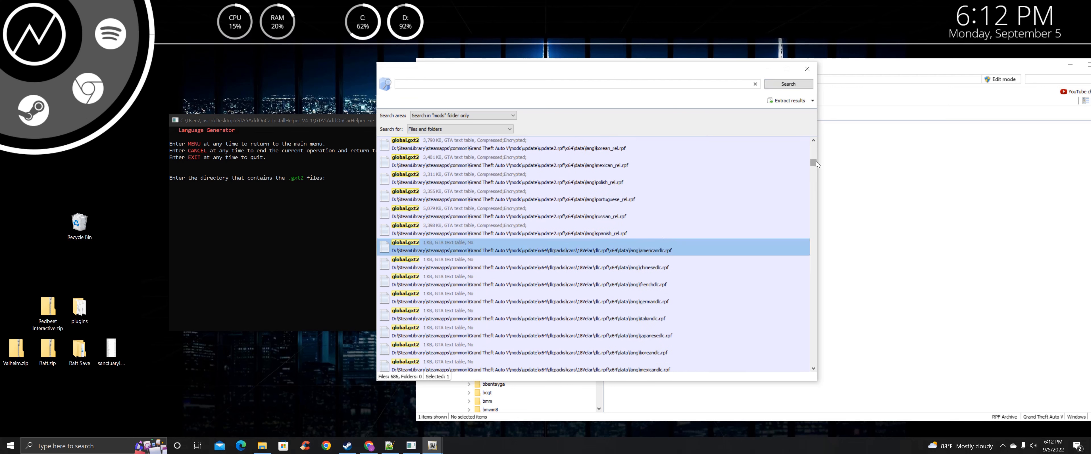
pyautogui.moveTo(814, 163); pyautogui.dragTo(795, 321)
pyautogui.scroll(3, 678, 258)
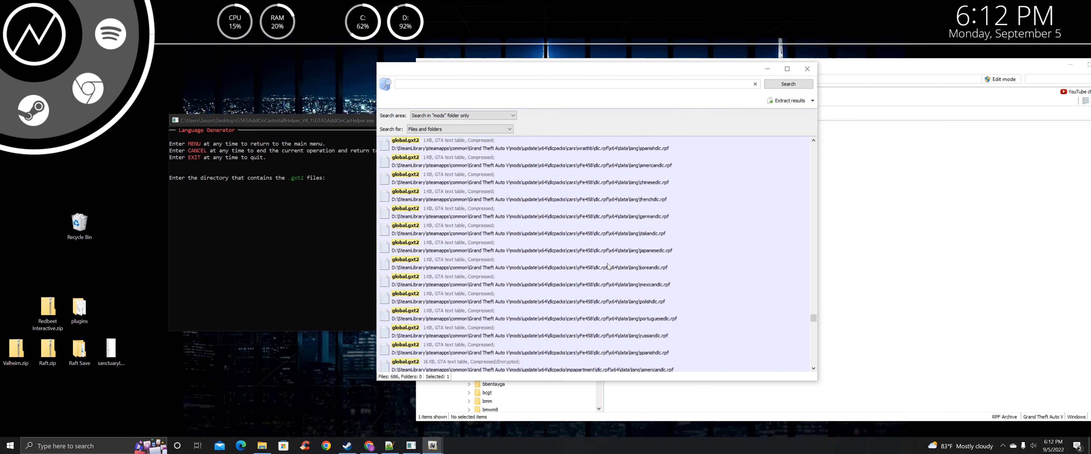
pyautogui.scroll(-3, 572, 279)
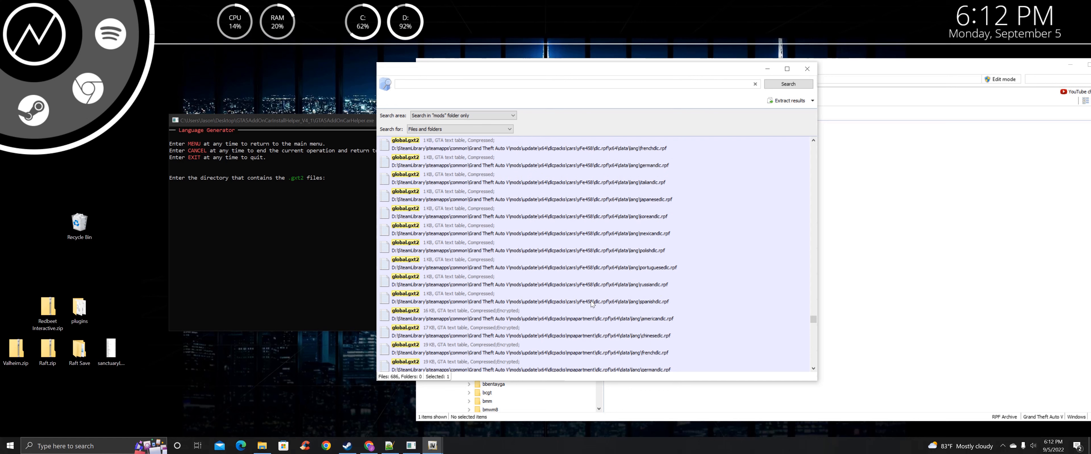
pyautogui.keyDown('shift'); pyautogui.click(591, 301); pyautogui.keyUp('shift')
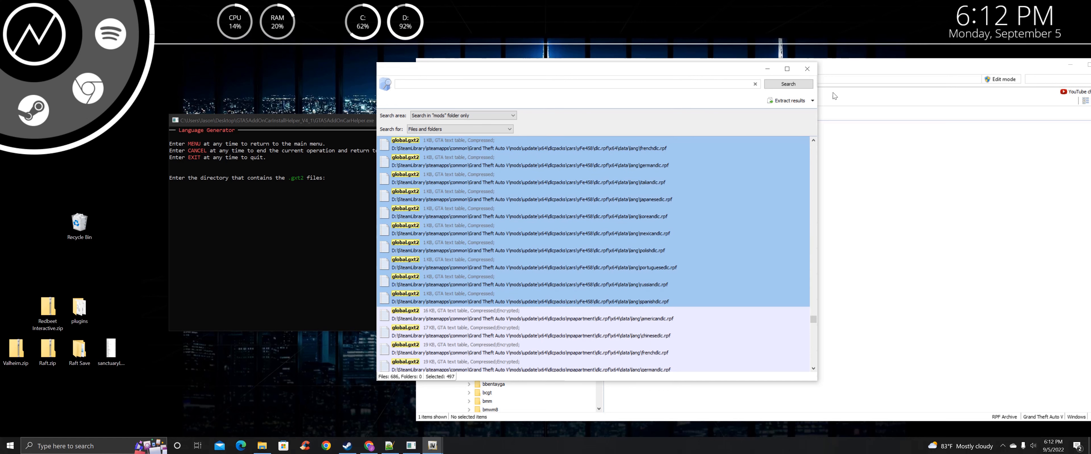
pyautogui.click(813, 102)
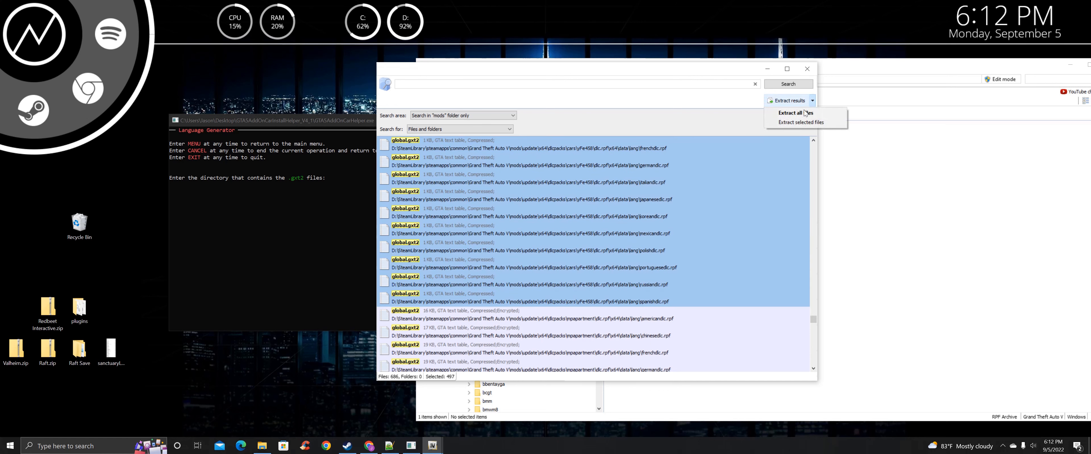
# Extract the selected files, browsing to Desktop > GTA5AddOnCarInstallHelper_V4_1
pyautogui.click(796, 122)
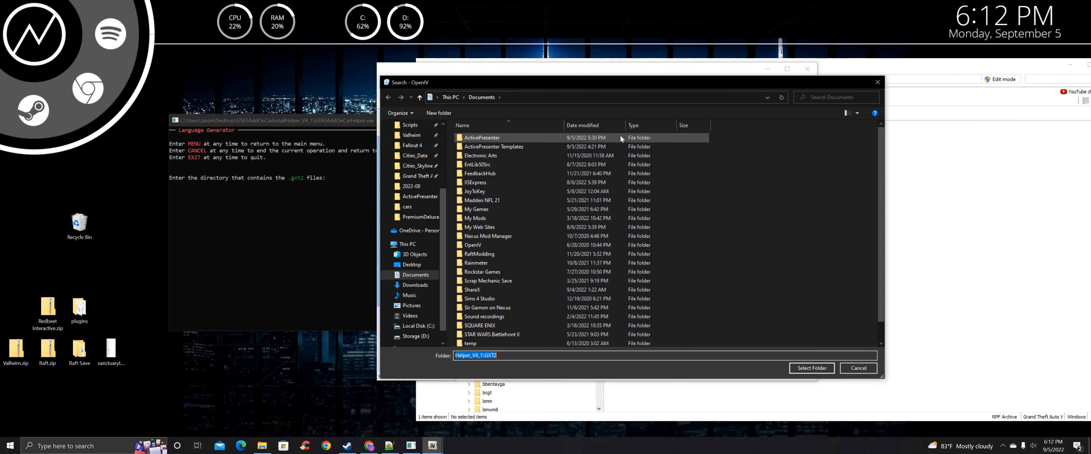
pyautogui.scroll(4, 419, 165)
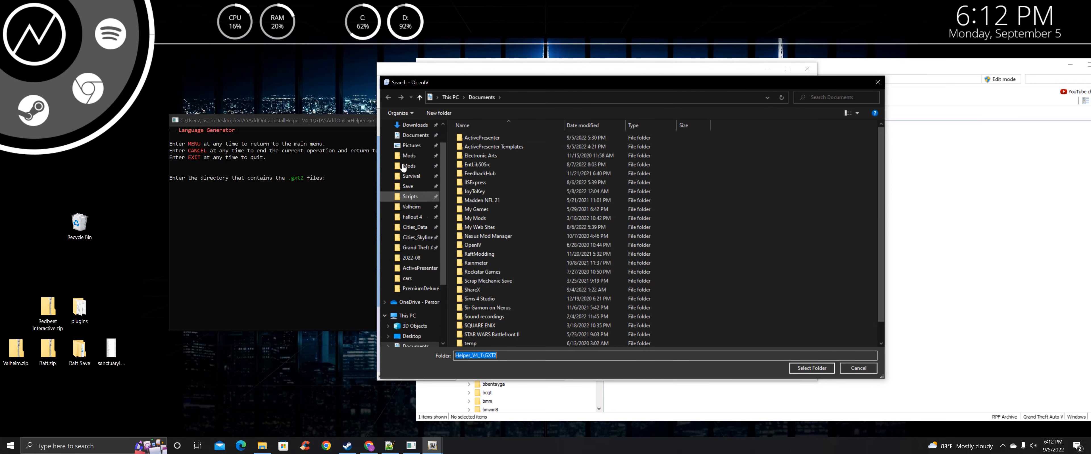
pyautogui.click(411, 142)
pyautogui.click(521, 149)
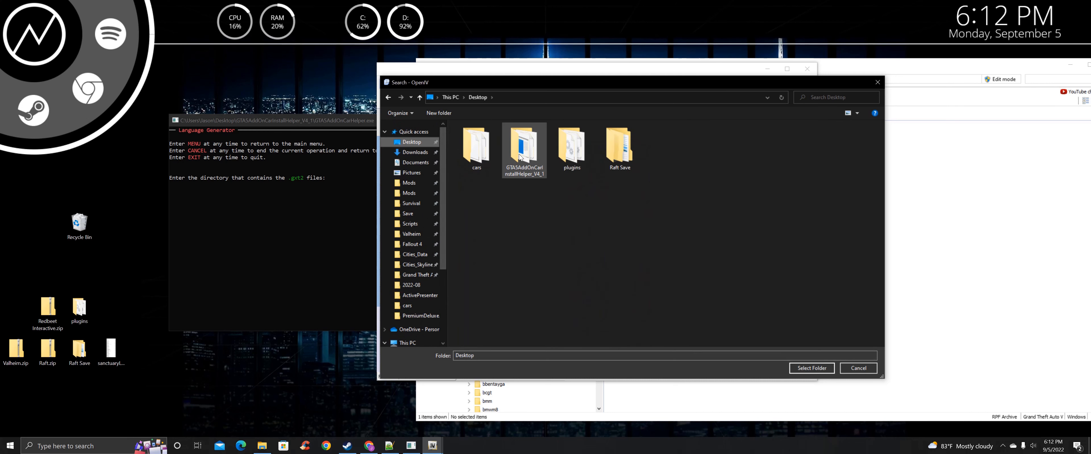
pyautogui.doubleClick(520, 149)
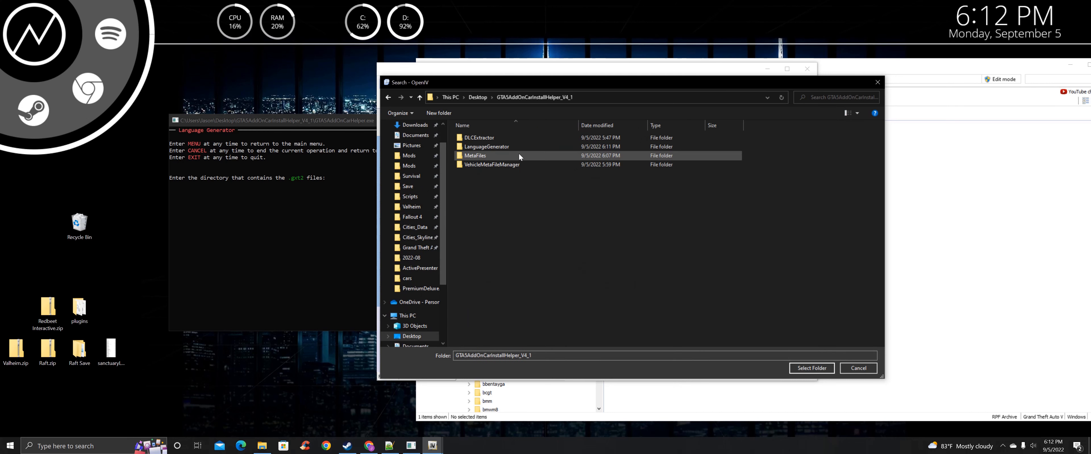
# Create a GXT2 folder there, extract the 497 files into it, and close the search window
pyautogui.rightClick(494, 181)
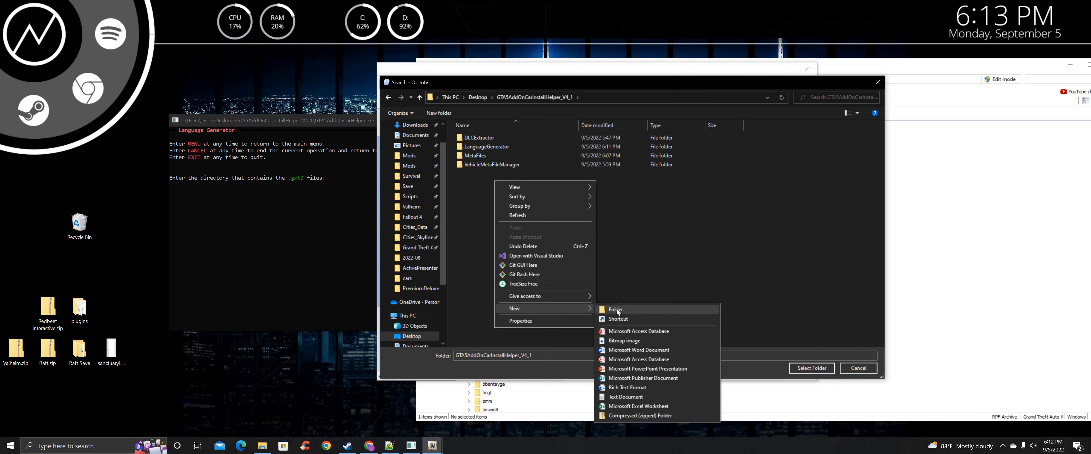
pyautogui.click(616, 308)
pyautogui.write('GX')
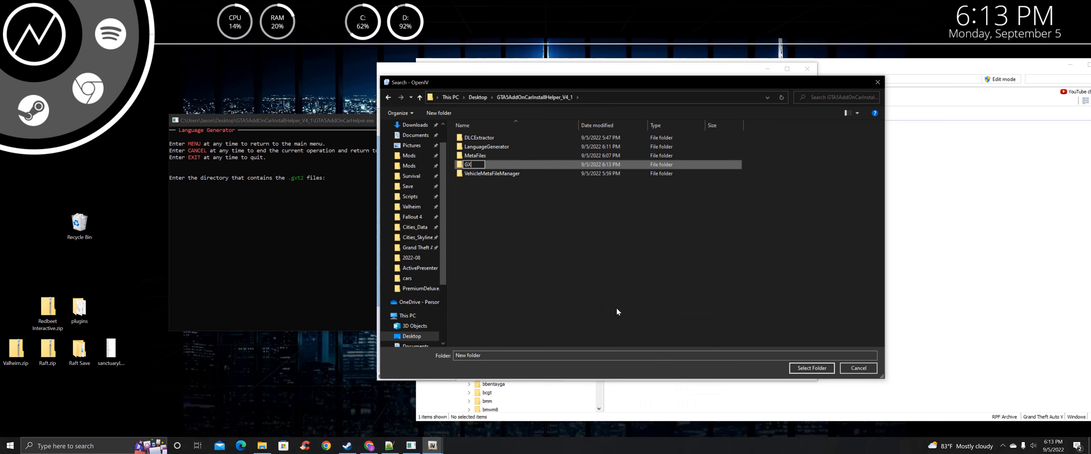
pyautogui.write('T2')
pyautogui.press('Return')
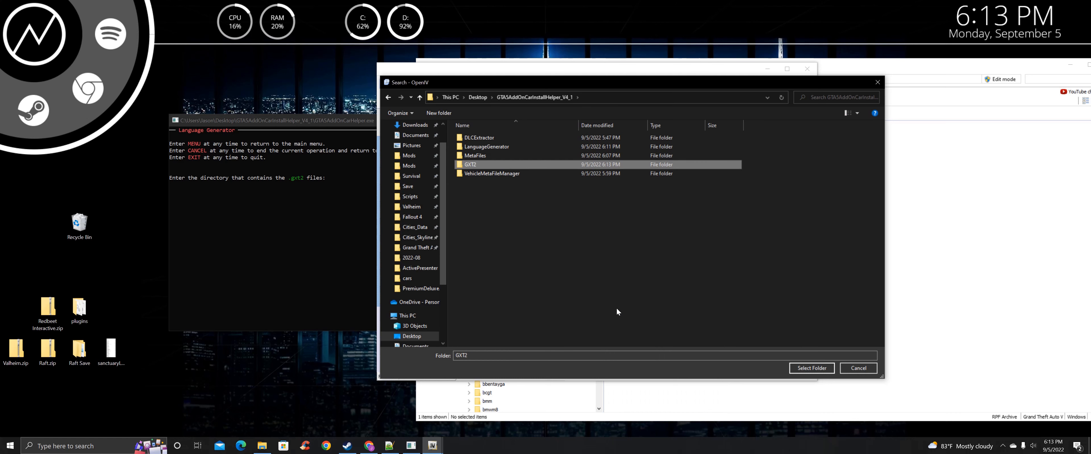
pyautogui.doubleClick(529, 165)
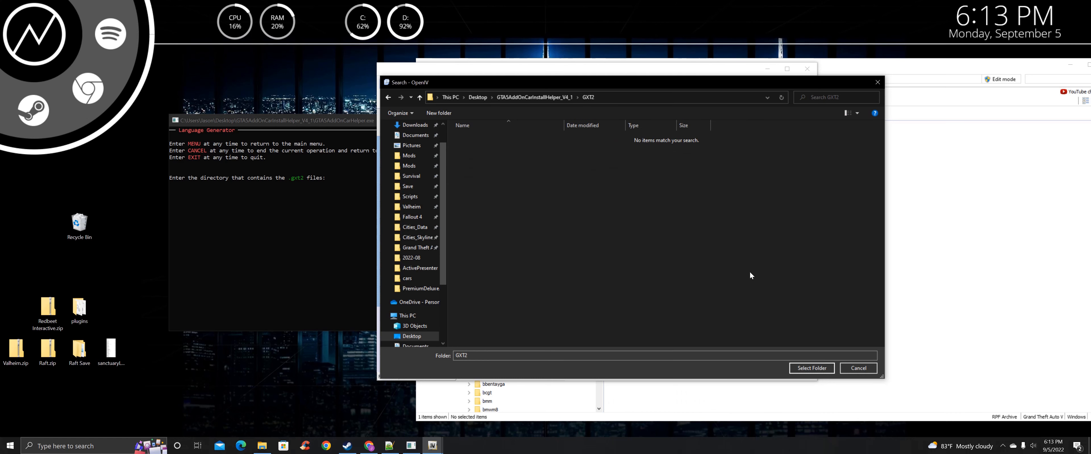
pyautogui.click(812, 367)
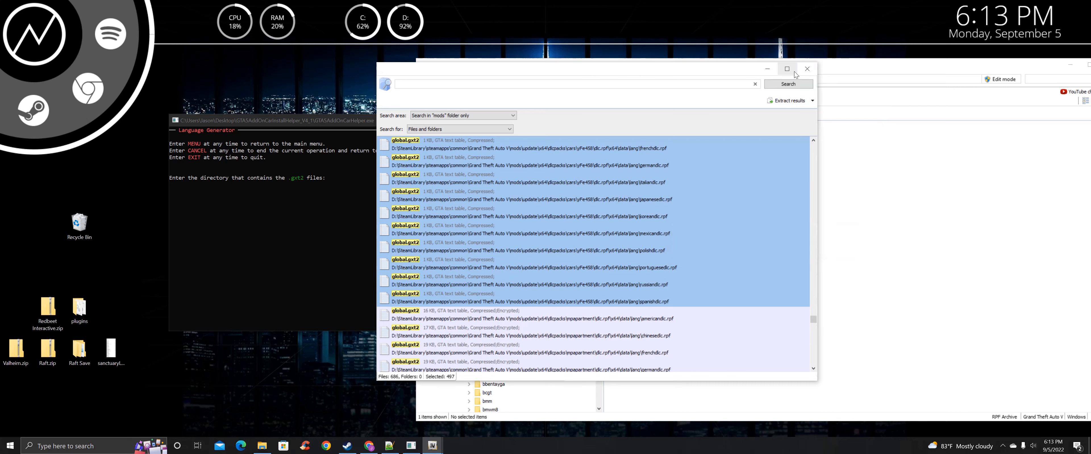
pyautogui.click(807, 68)
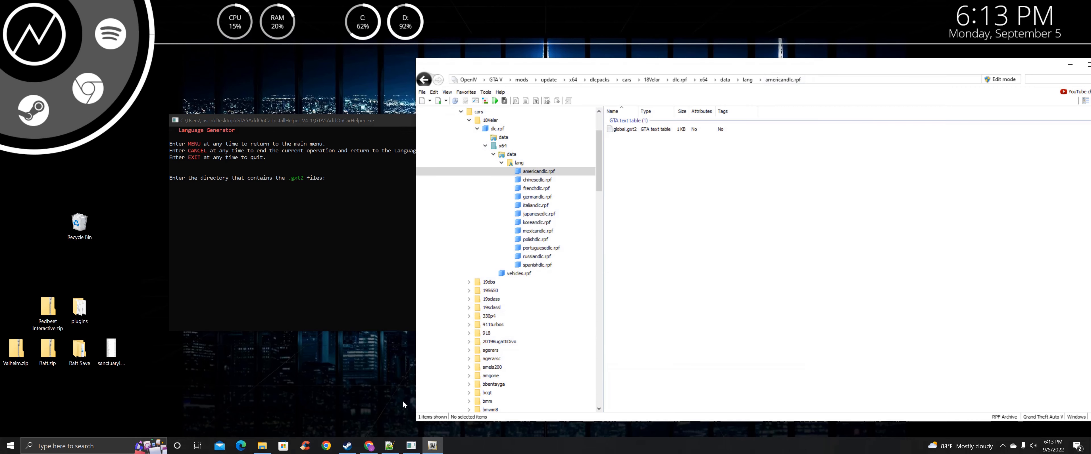
# Open the GXT2 folder of extracted files in the helper's directory in File Explorer
pyautogui.click(262, 446)
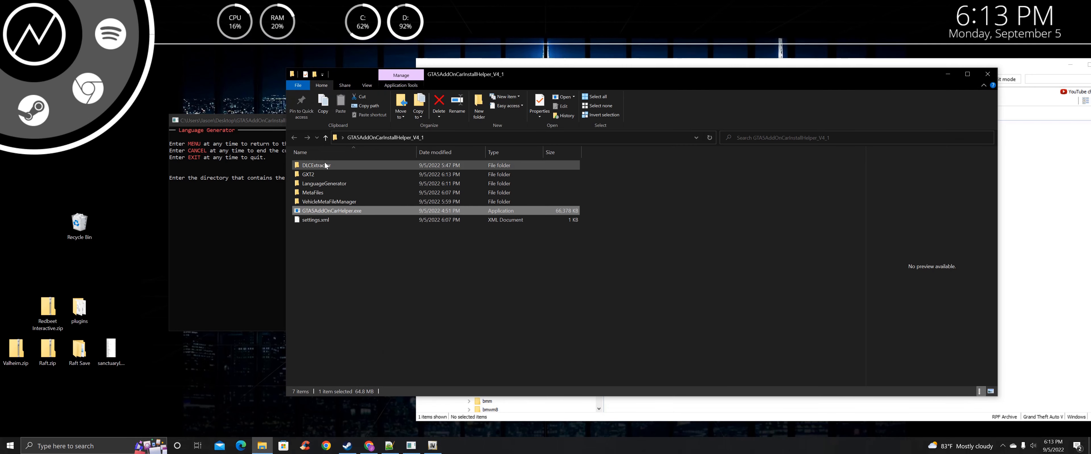
pyautogui.doubleClick(328, 185)
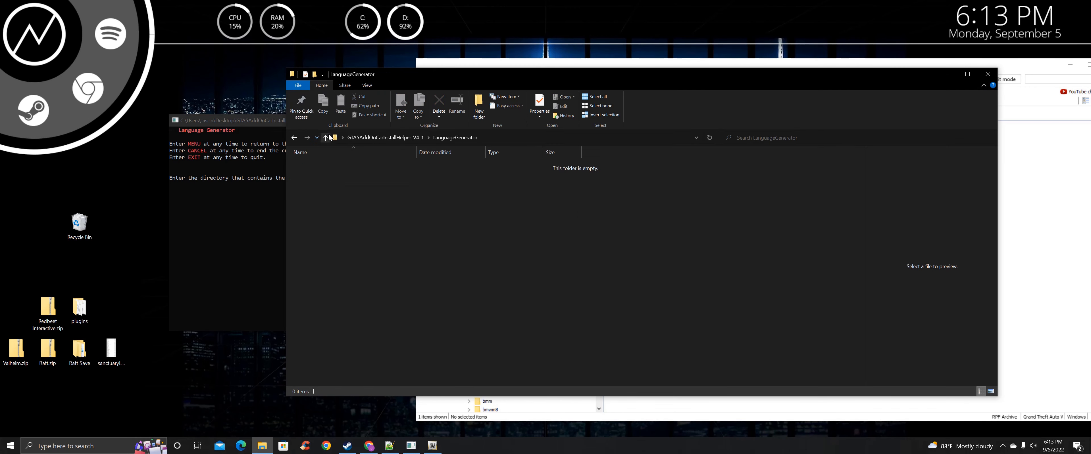
pyautogui.hotkey('alt', 'Left')
pyautogui.doubleClick(311, 178)
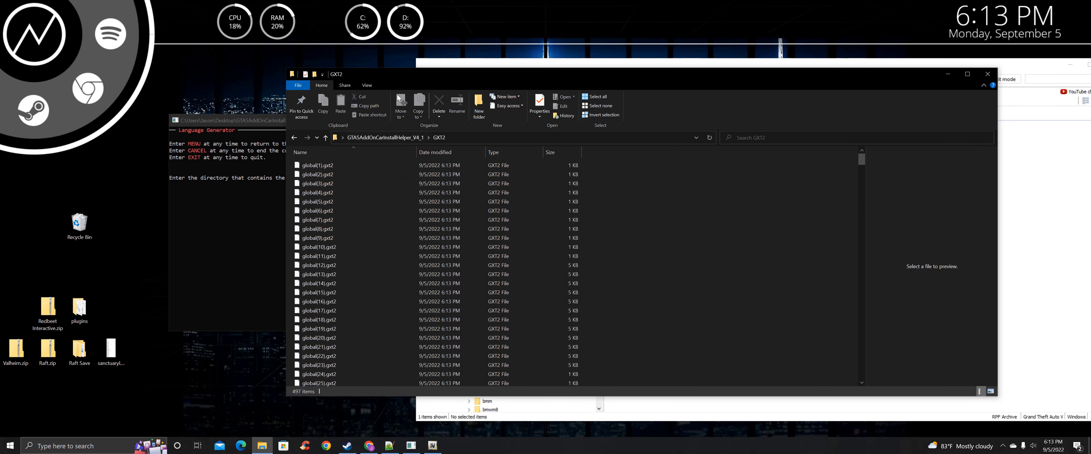
pyautogui.moveTo(385, 76); pyautogui.dragTo(578, 55)
pyautogui.scroll(-4, 527, 235)
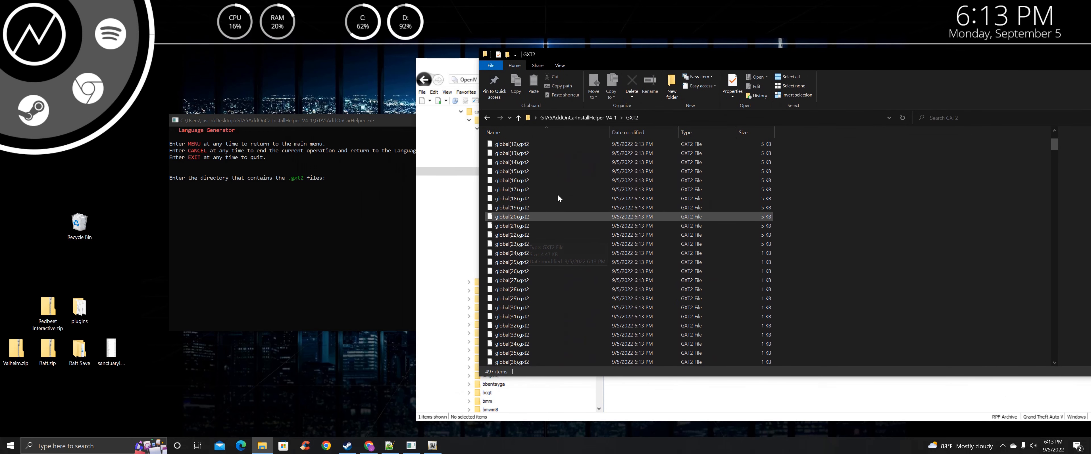
# Paste the GXT2 folder path into the Language Generator prompt, then close Explorer
pyautogui.rightClick(633, 118)
pyautogui.click(649, 132)
pyautogui.click(329, 191)
pyautogui.hotkey('ctrl', 'v')
pyautogui.press('Return')
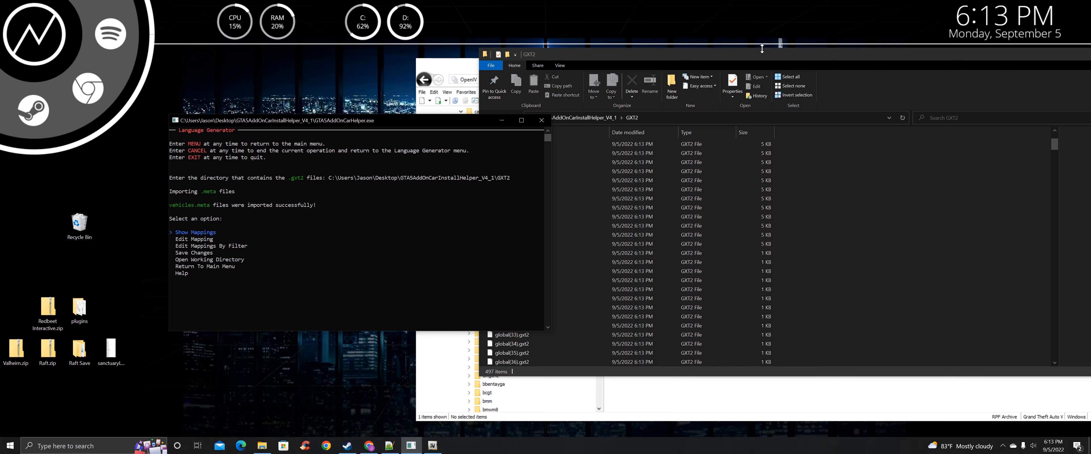
pyautogui.moveTo(749, 56); pyautogui.dragTo(769, 68)
pyautogui.moveTo(365, 120); pyautogui.dragTo(381, 122)
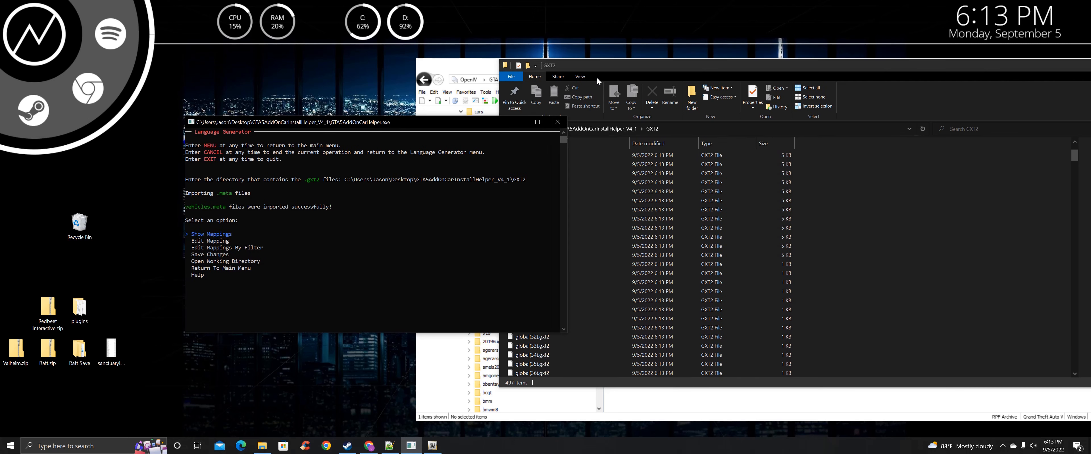
pyautogui.moveTo(801, 63); pyautogui.dragTo(566, 139)
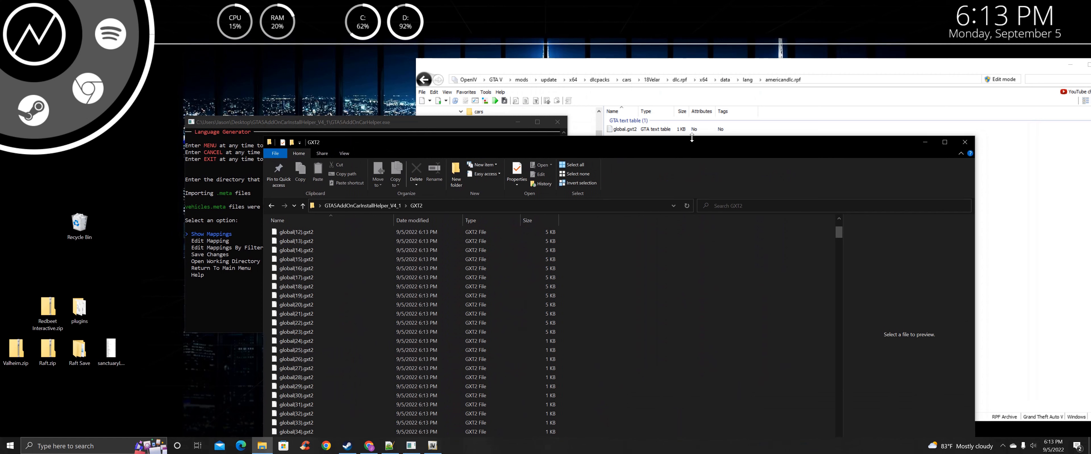
pyautogui.click(965, 143)
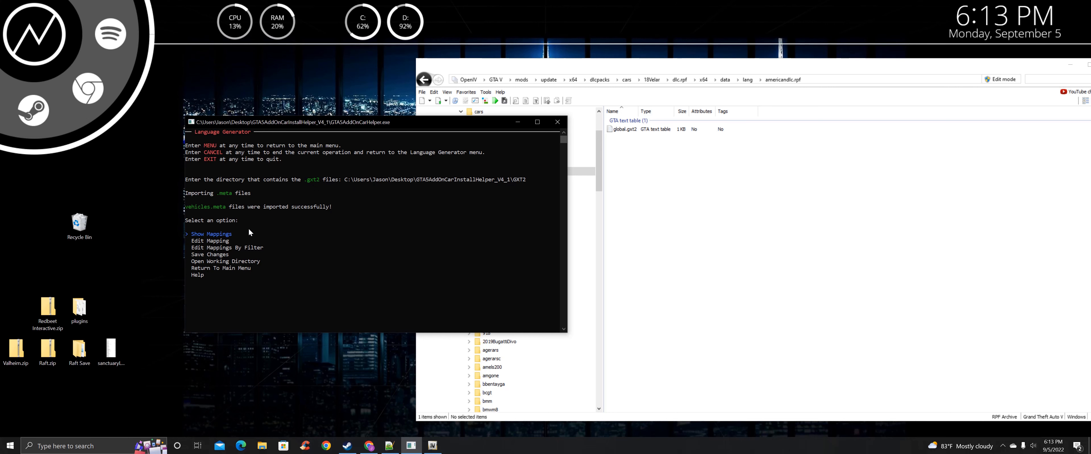
# List the 124 make and model mappings through Edit Mappings By Filter and scroll through the table
pyautogui.press('Down')
pyautogui.press('Down')
pyautogui.press('Return')
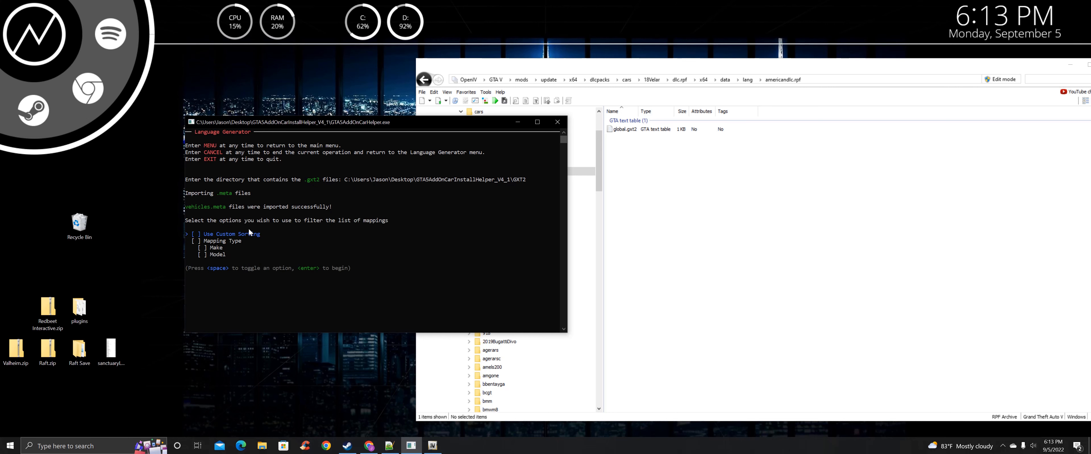
pyautogui.press('Return')
pyautogui.scroll(20, 249, 229)
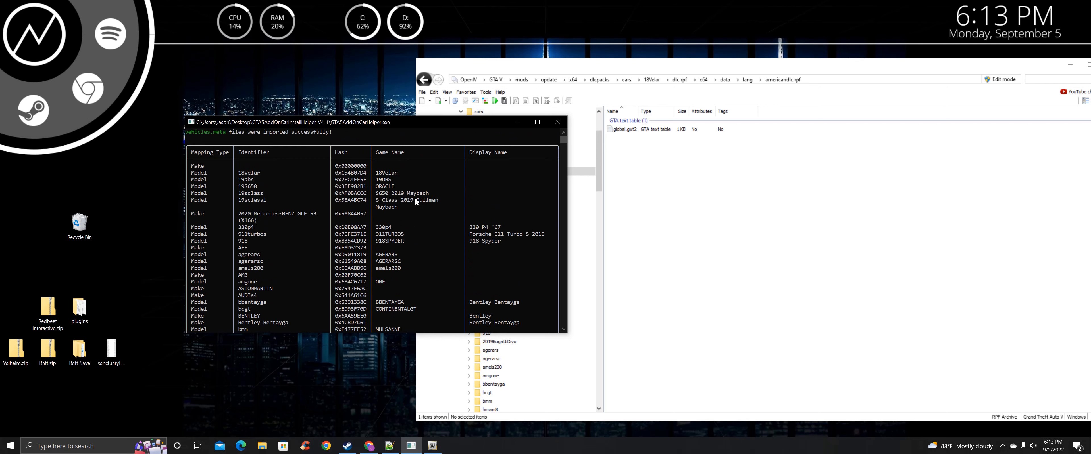
pyautogui.scroll(-20, 415, 202)
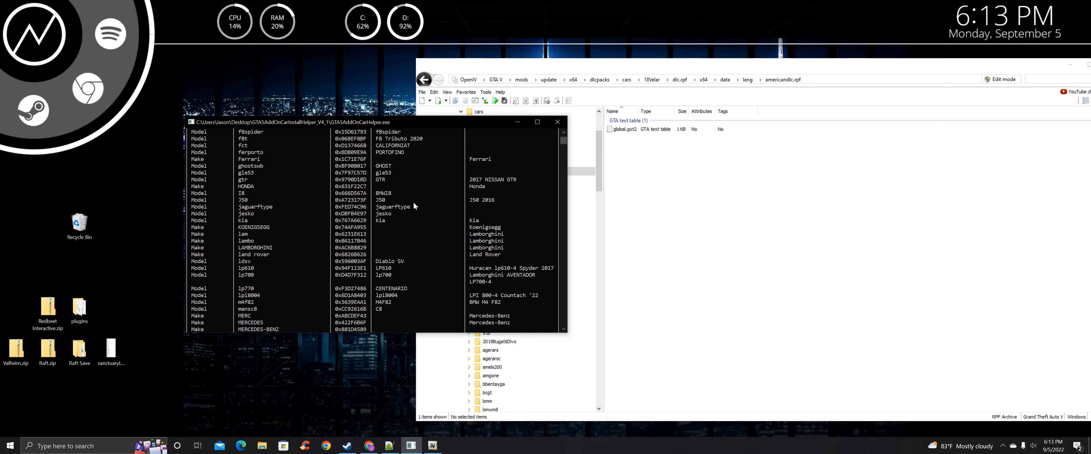
pyautogui.scroll(-11, 414, 203)
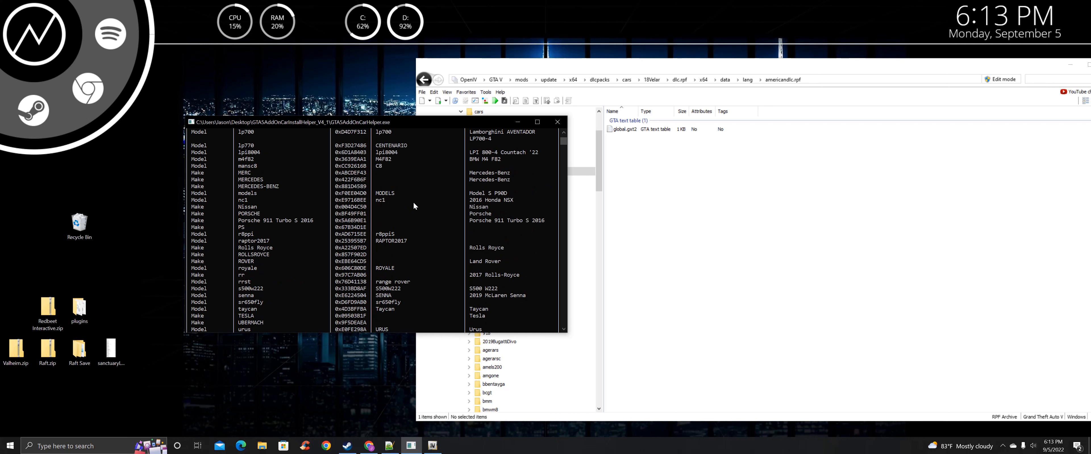
pyautogui.scroll(15, 413, 207)
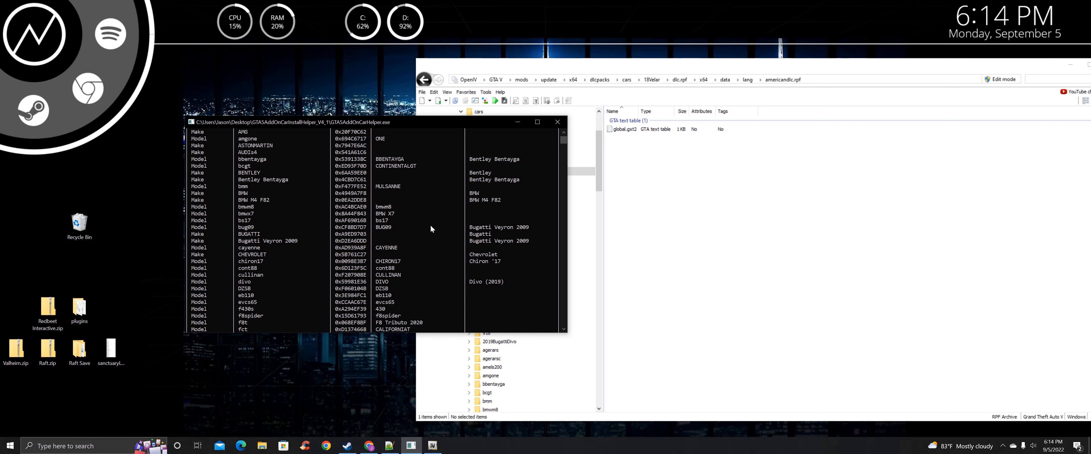
pyautogui.scroll(8, 406, 242)
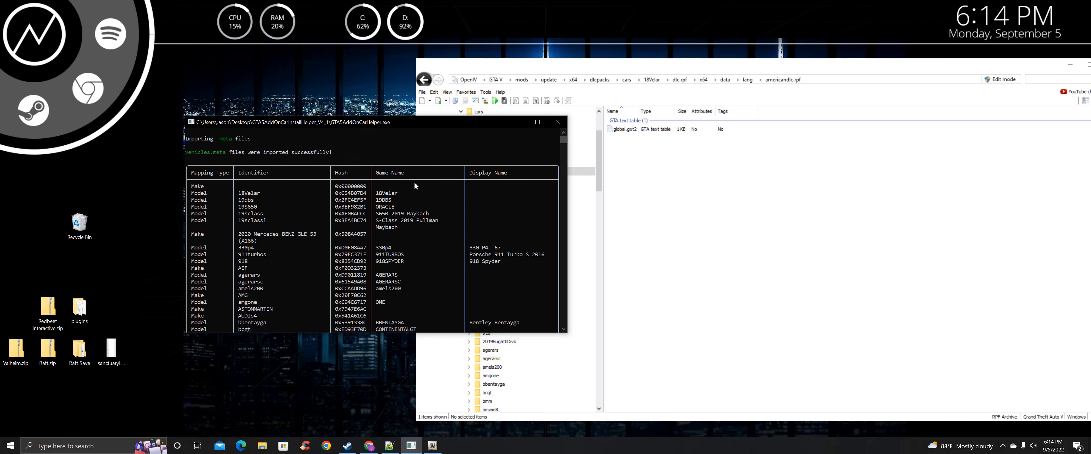
pyautogui.scroll(-15, 414, 185)
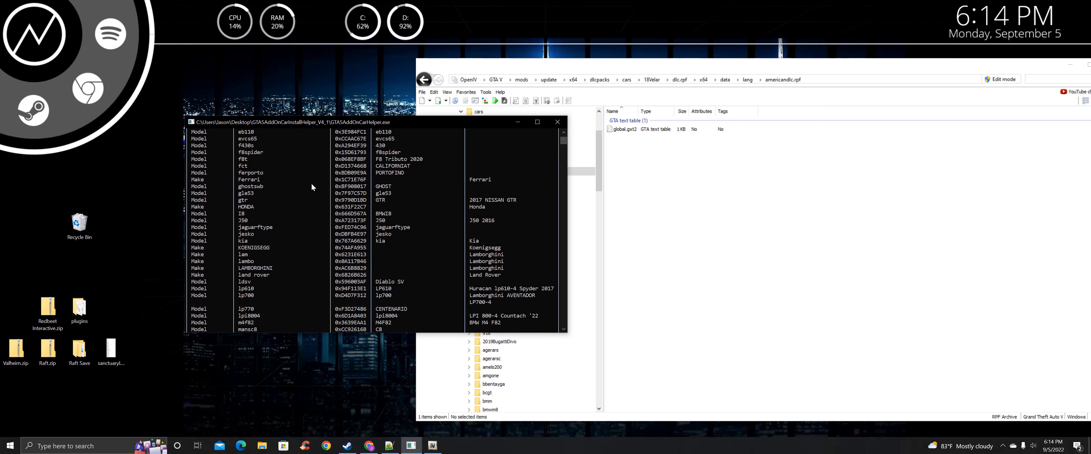
pyautogui.scroll(-8, 291, 180)
pyautogui.scroll(-3, 296, 184)
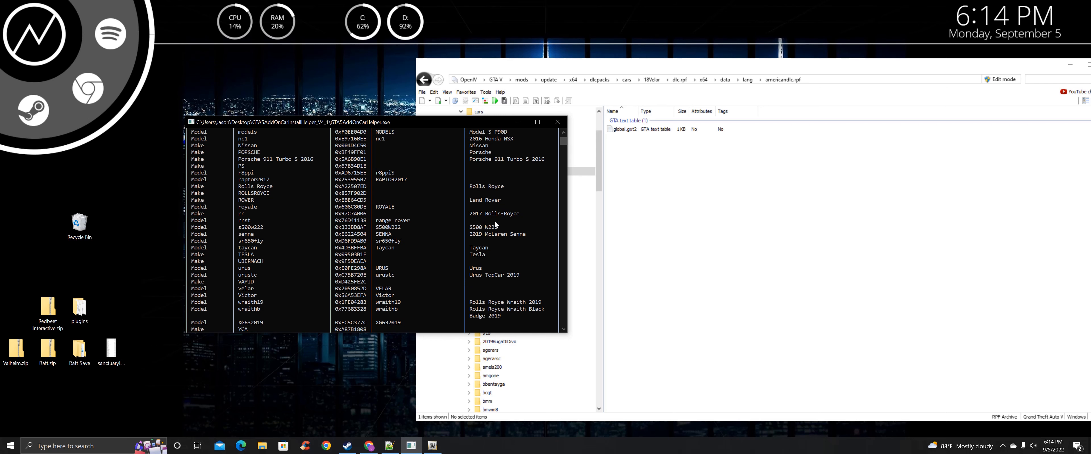
pyautogui.scroll(20, 355, 172)
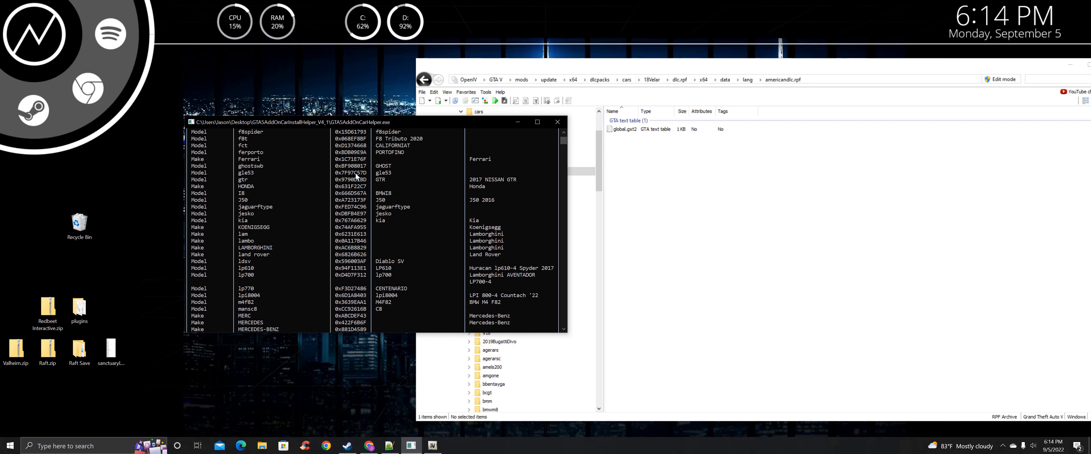
pyautogui.scroll(5, 341, 169)
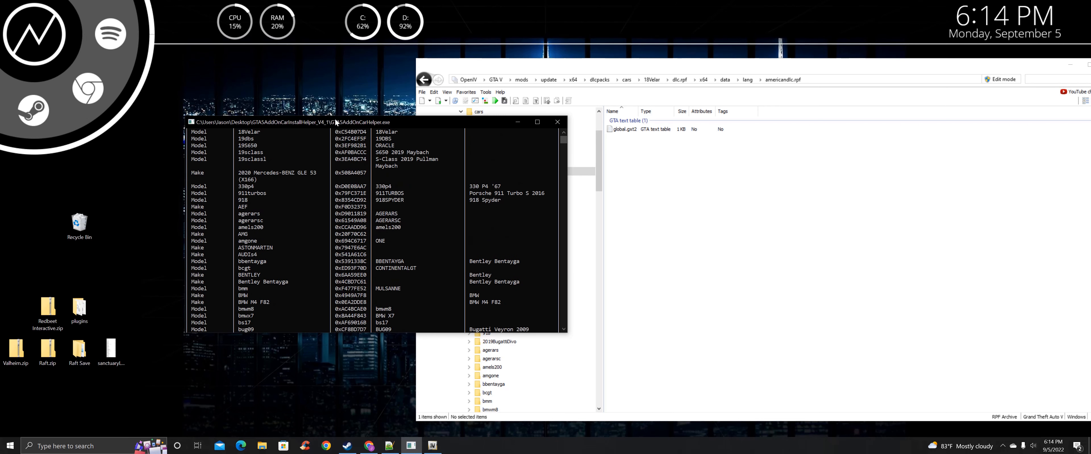
pyautogui.moveTo(334, 120); pyautogui.dragTo(290, 91)
pyautogui.scroll(-20, 357, 161)
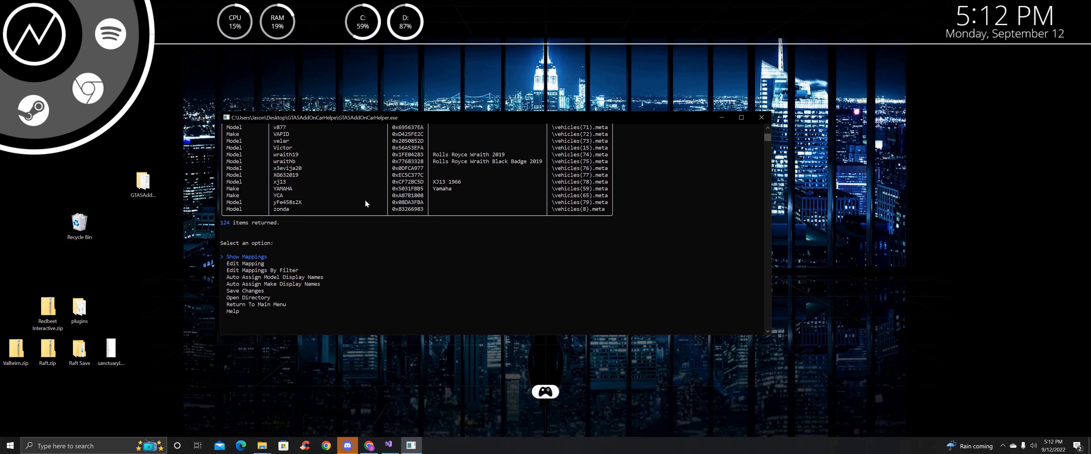
# Edit the zonda mapping by hash 0x83266983, keeping its display name unchanged
pyautogui.press('Down')
pyautogui.press('Return')
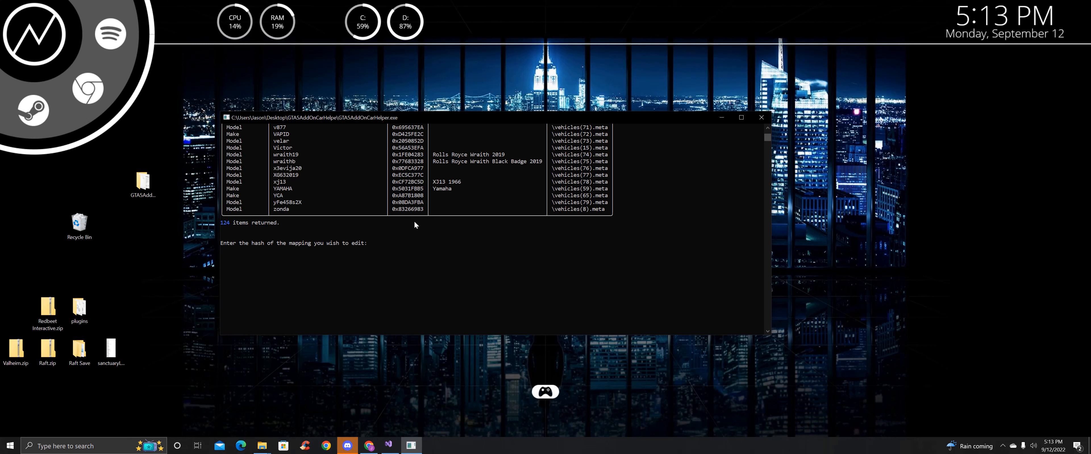
pyautogui.scroll(1, 412, 224)
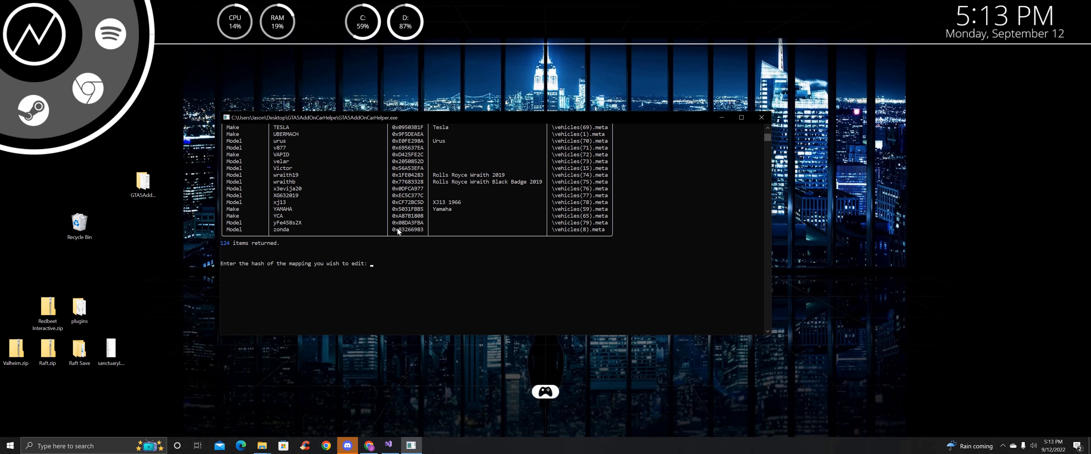
pyautogui.moveTo(394, 232); pyautogui.dragTo(422, 230)
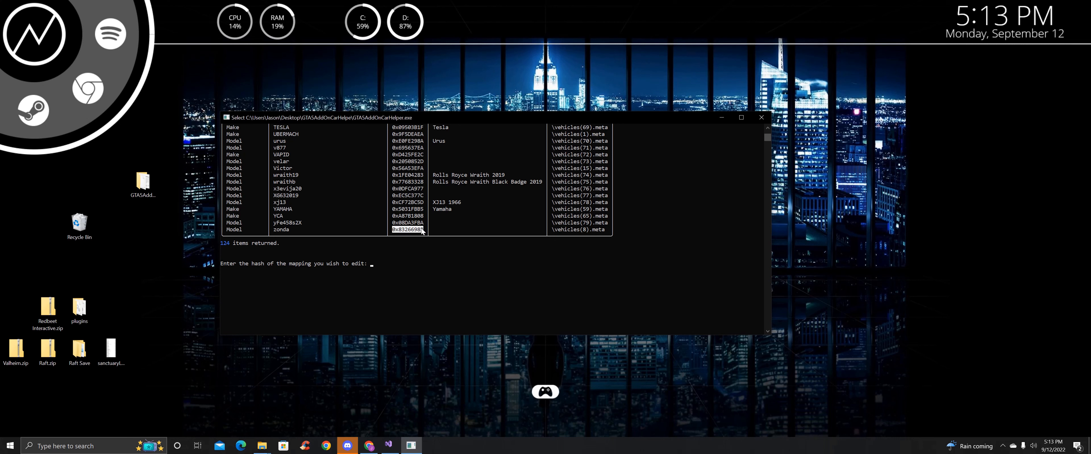
pyautogui.rightClick(406, 226)
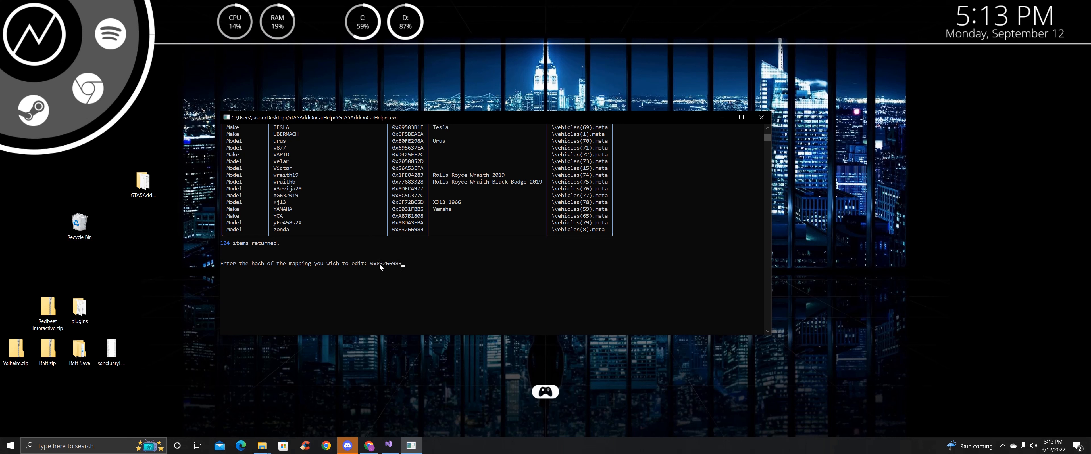
pyautogui.press('Return')
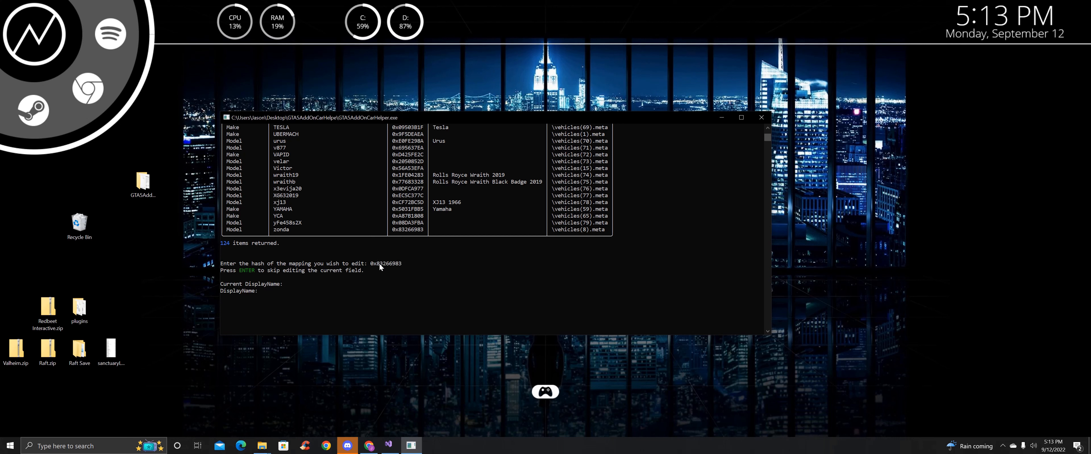
pyautogui.scroll(-1, 331, 238)
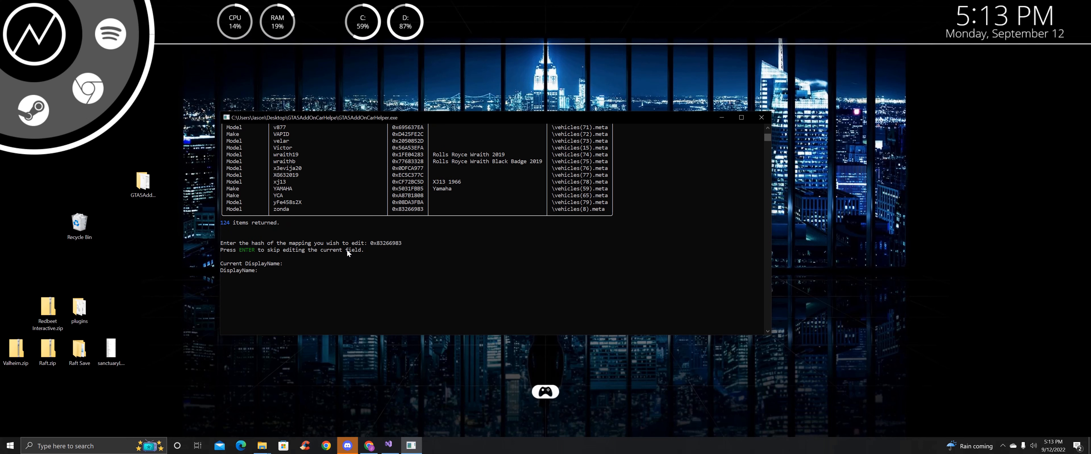
pyautogui.press('Return')
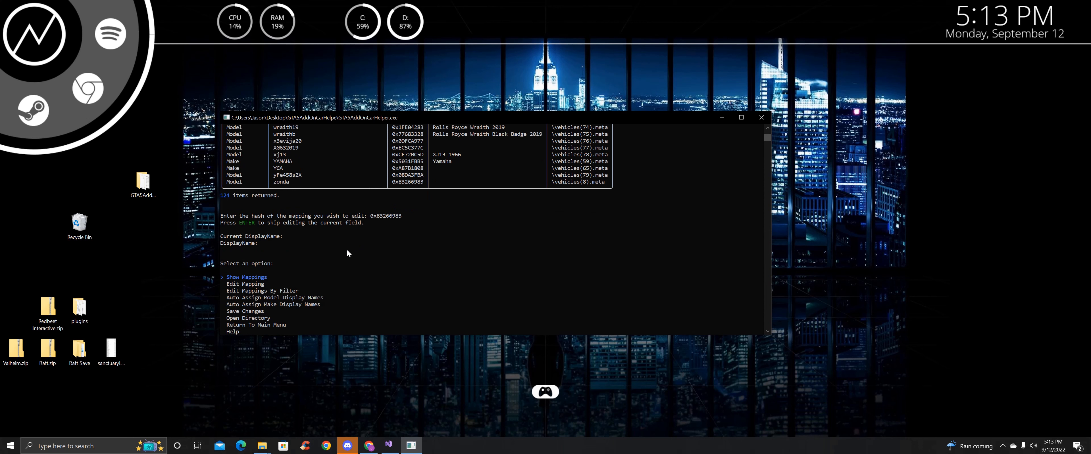
pyautogui.scroll(-1, 343, 232)
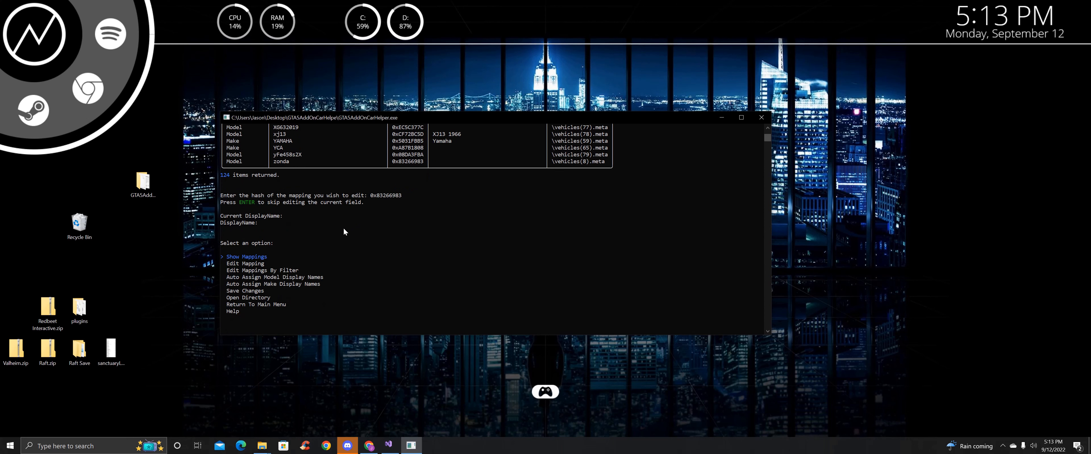
pyautogui.press('Down')
pyautogui.press('Down')
# Open the Edit Mappings By Filter options, review them, and move to Use Partial Text Match
pyautogui.press('Return')
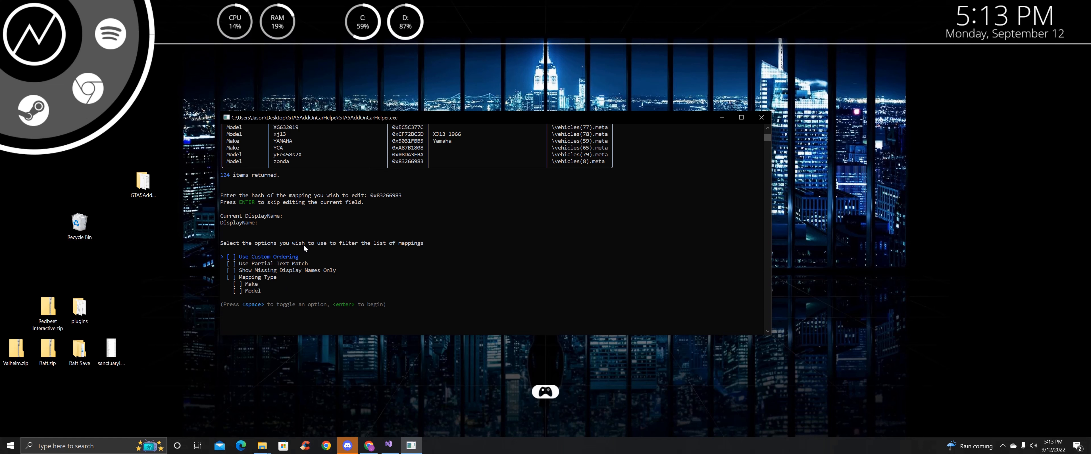
pyautogui.scroll(4, 302, 246)
pyautogui.scroll(3, 332, 172)
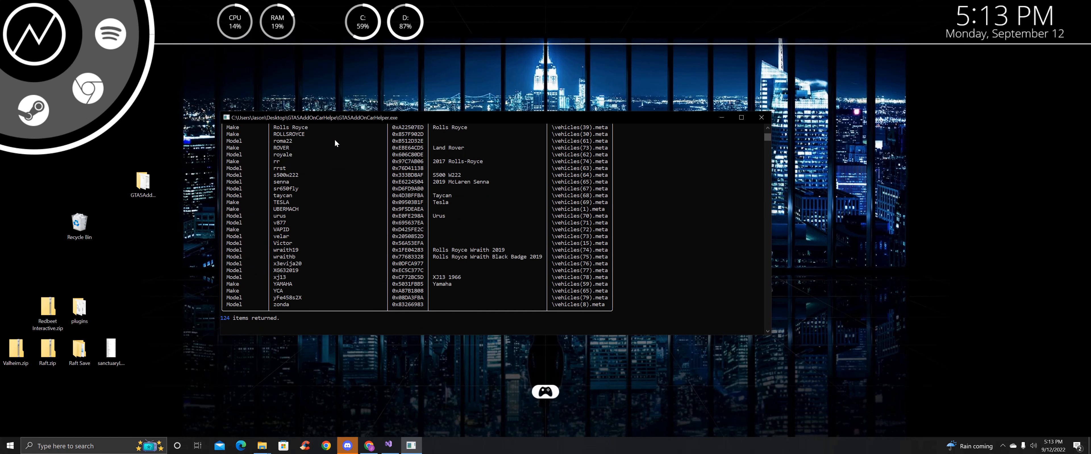
pyautogui.scroll(2, 365, 225)
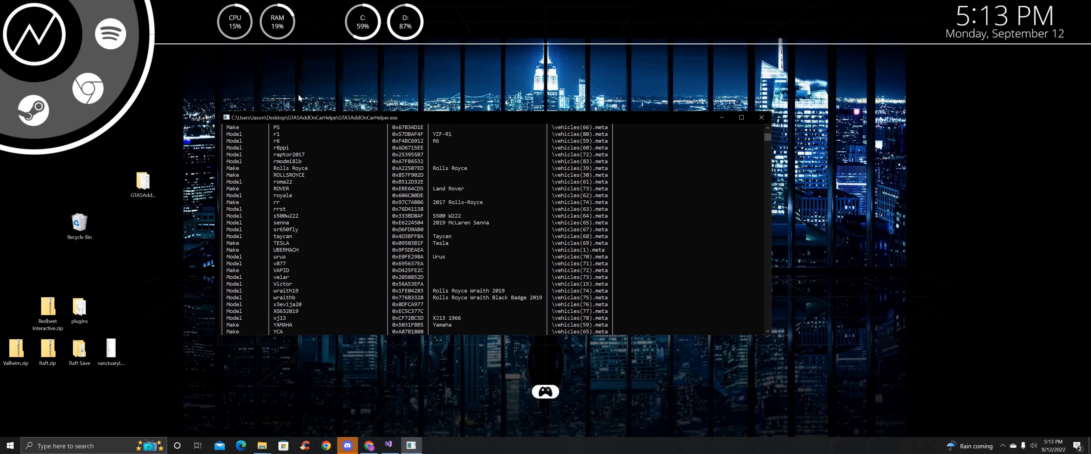
pyautogui.scroll(-8, 340, 196)
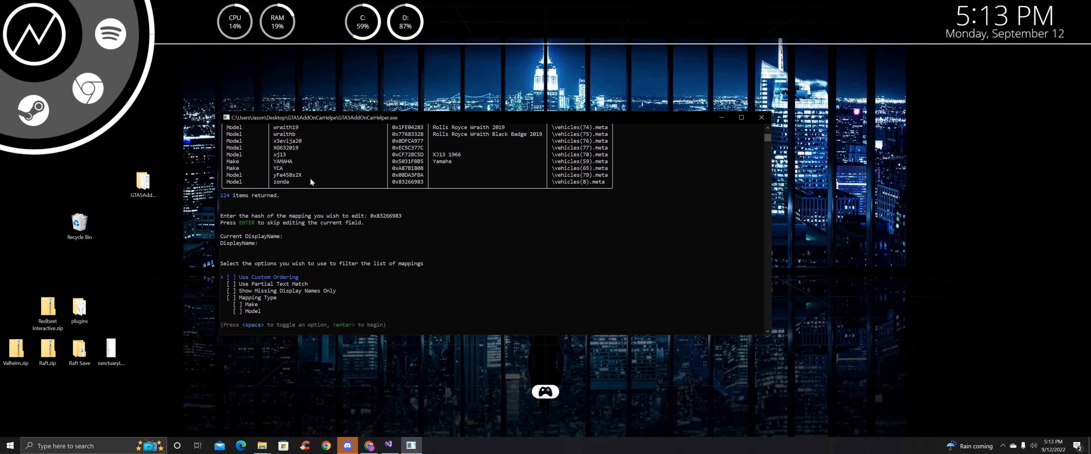
pyautogui.scroll(12, 340, 196)
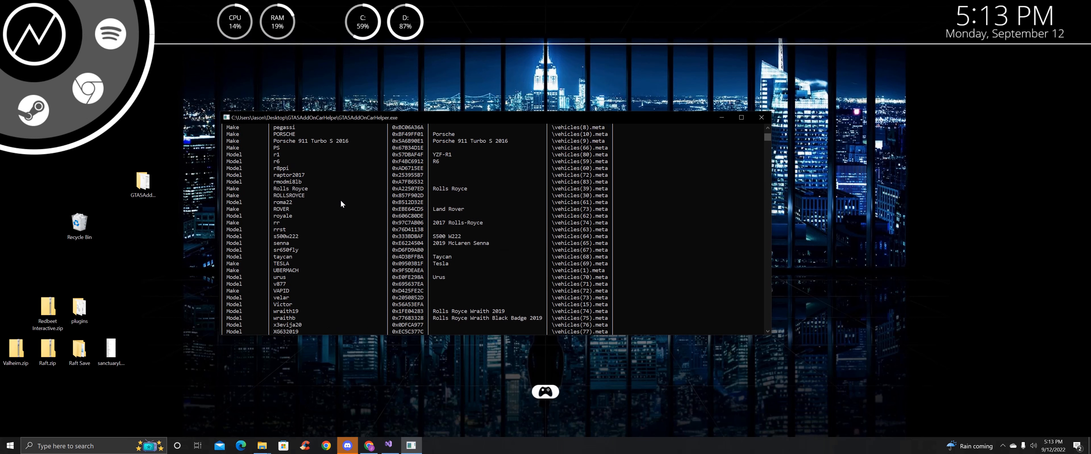
pyautogui.scroll(13, 338, 203)
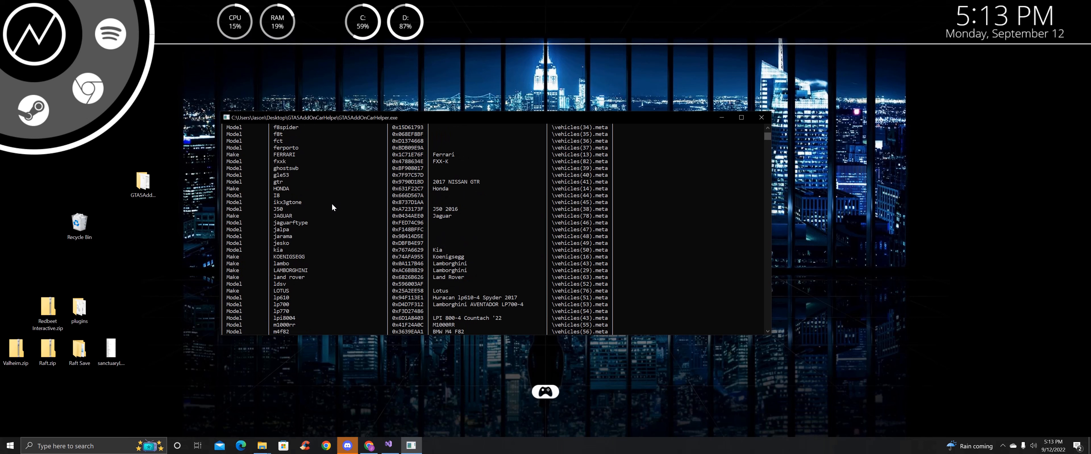
pyautogui.scroll(5, 332, 206)
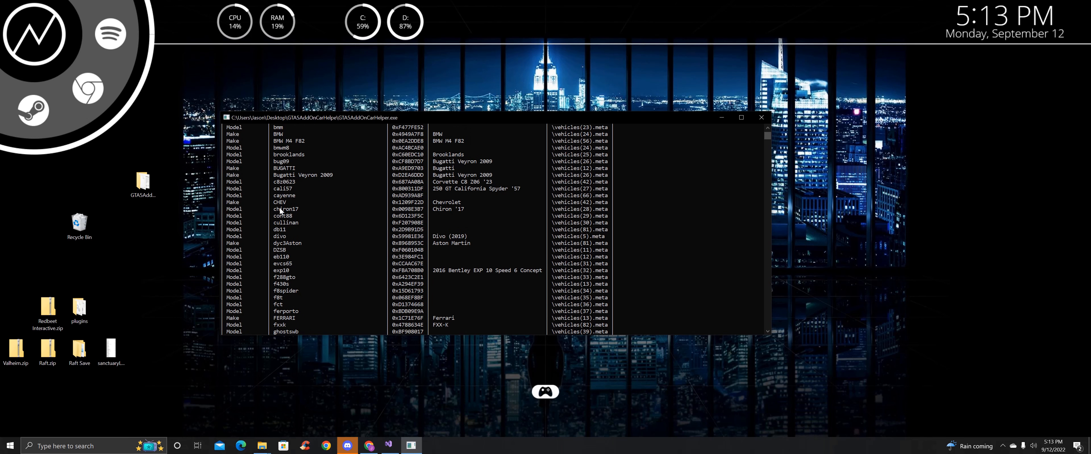
pyautogui.scroll(1, 285, 216)
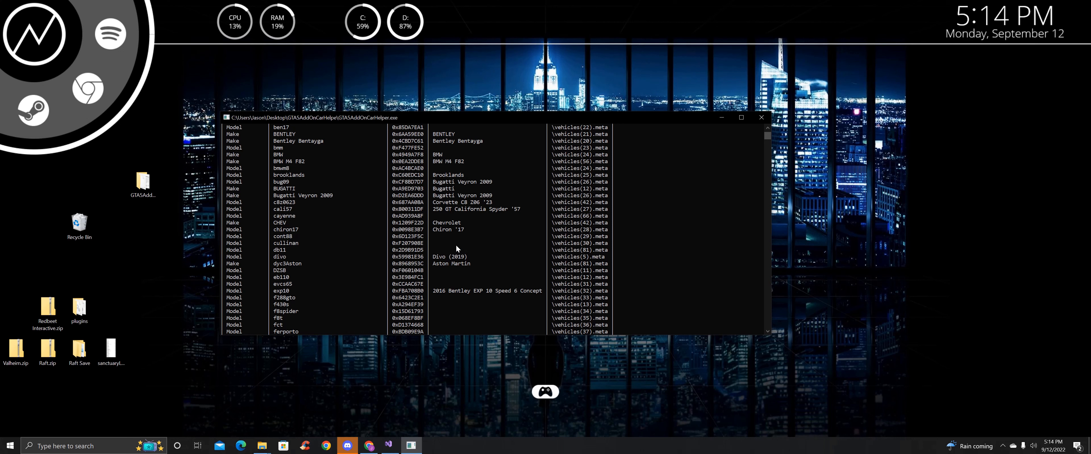
pyautogui.scroll(-9, 328, 200)
pyautogui.scroll(-15, 327, 200)
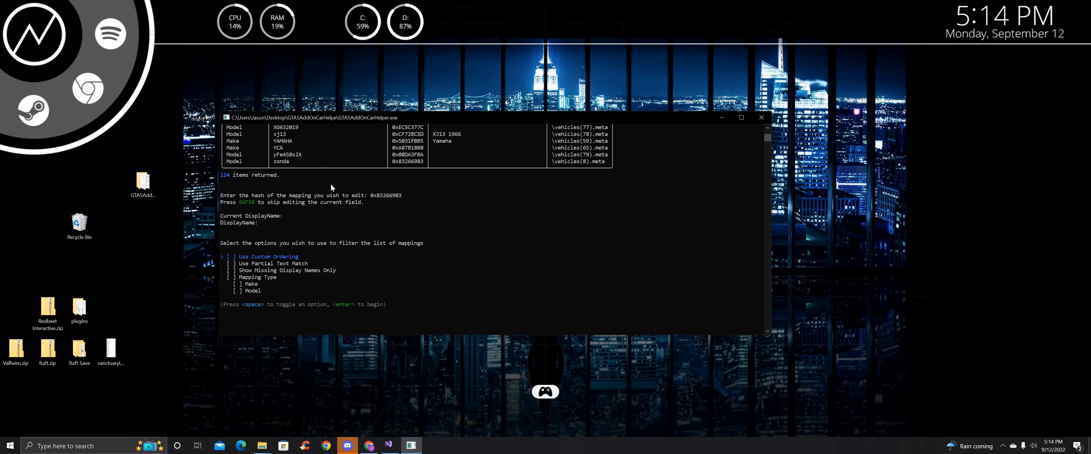
pyautogui.press('Down')
pyautogui.press('Down')
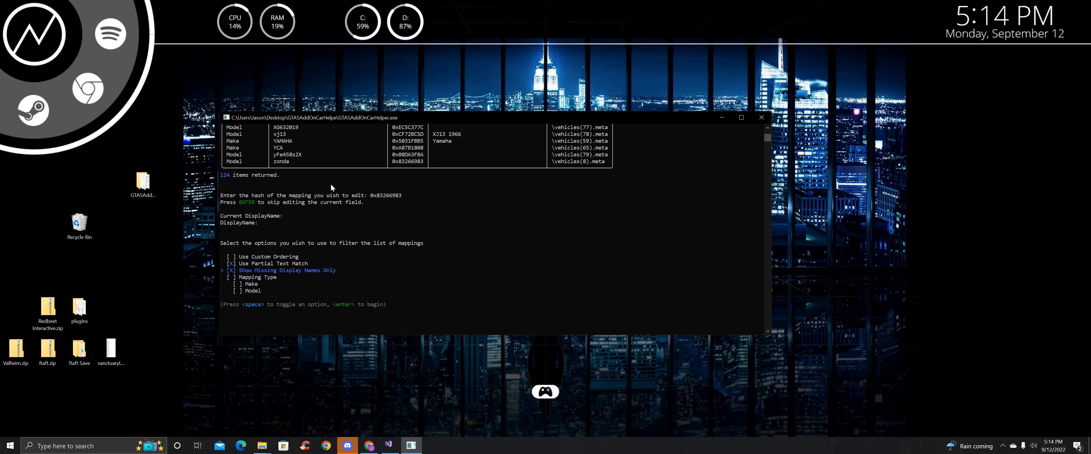
# Start a Use Partial Text Match filter and select Identifier as the field to match
pyautogui.press('Down')
pyautogui.press('Down')
pyautogui.press('Down')
pyautogui.press('Up')
pyautogui.press('Up')
pyautogui.press('Up')
pyautogui.press('Up')
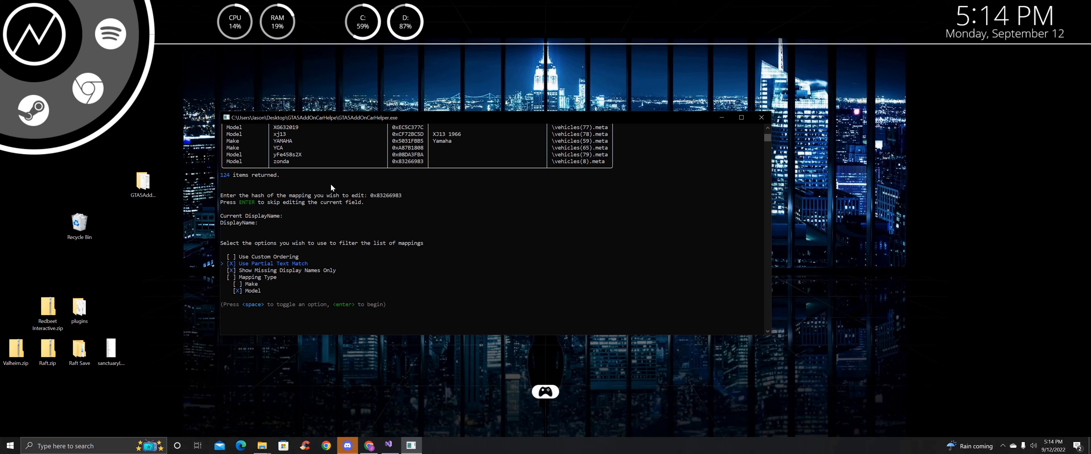
pyautogui.press('Return')
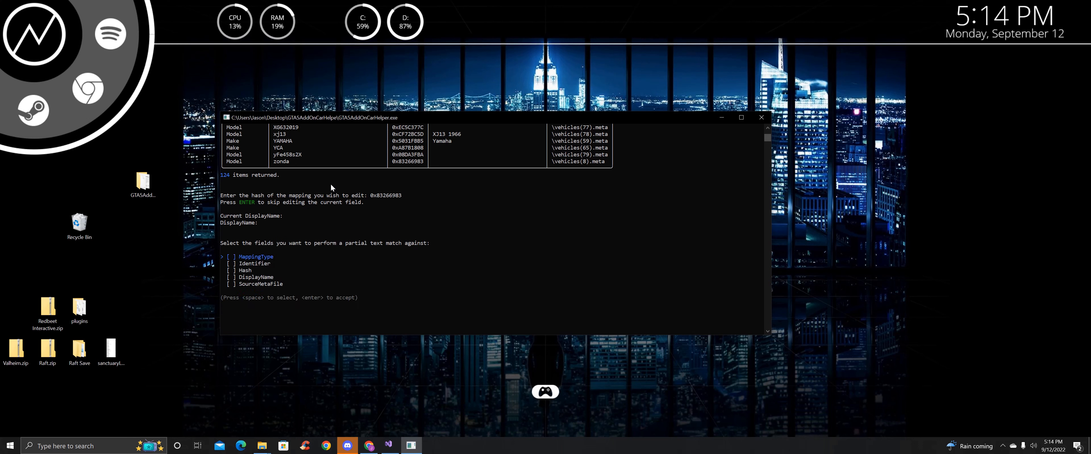
pyautogui.press('Down')
pyautogui.scroll(6, 324, 174)
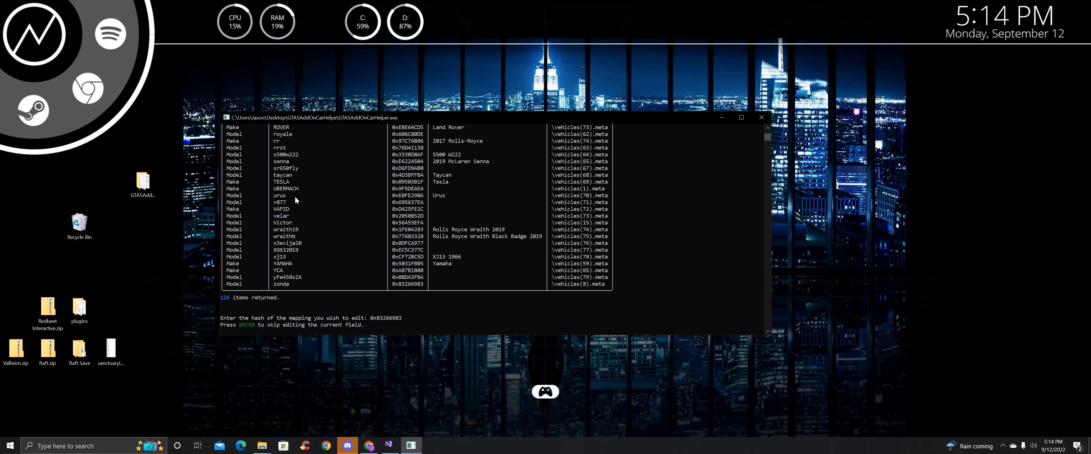
pyautogui.scroll(-6, 294, 212)
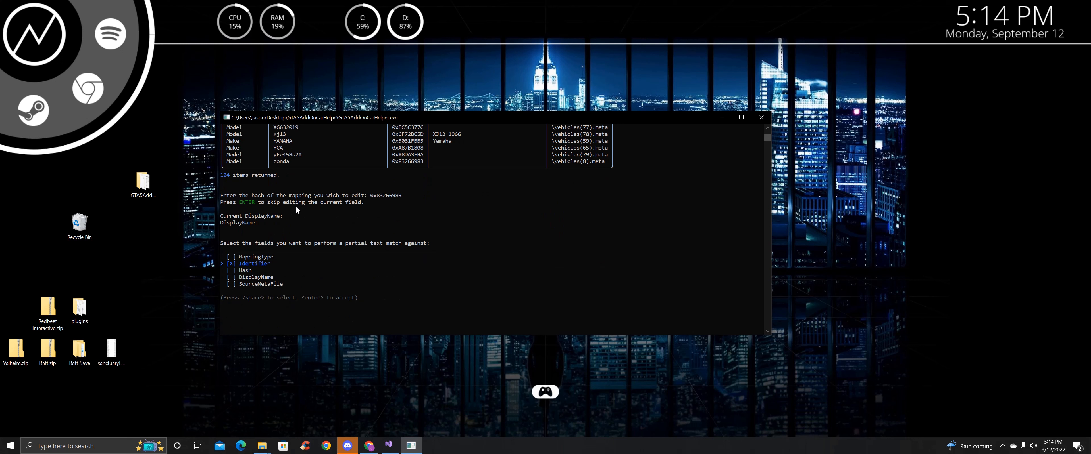
pyautogui.press('Return')
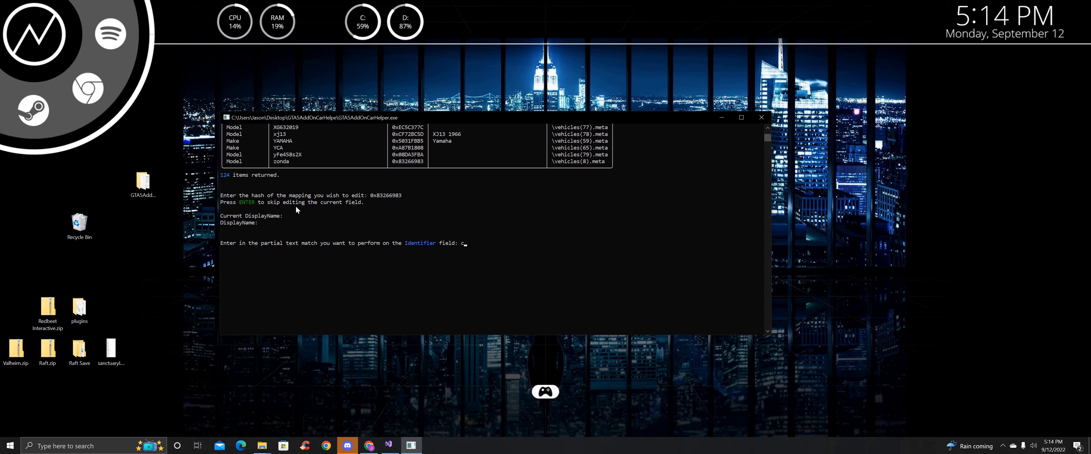
# Apply the filter Identifier StartsWith 'c'
pyautogui.press('Return')
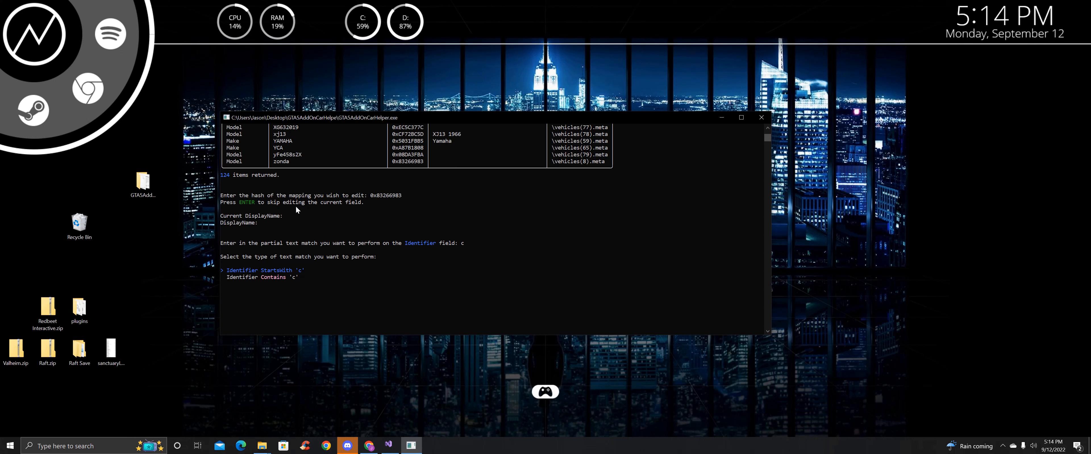
pyautogui.press('Down')
pyautogui.press('Up')
pyautogui.press('Return')
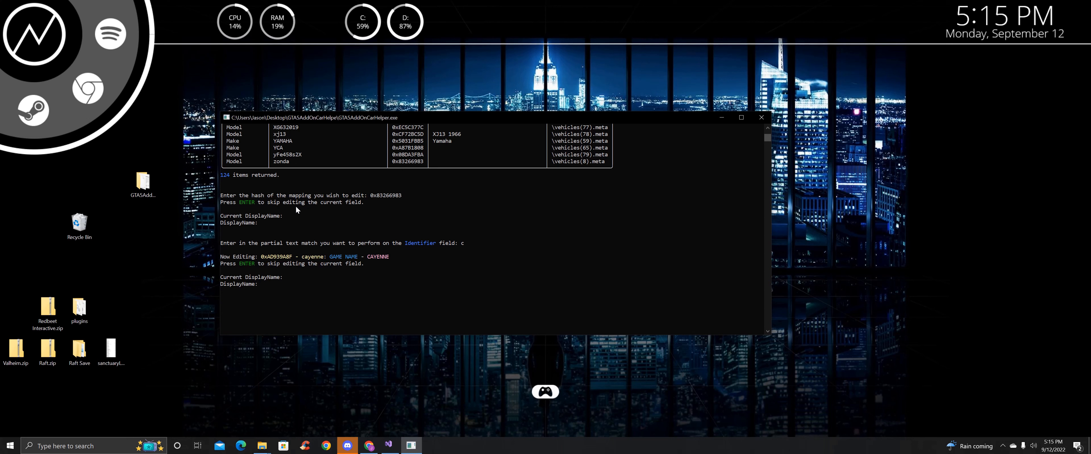
# Leave the cayenne, cont88 and cullinan display names unchanged
pyautogui.press('Return')
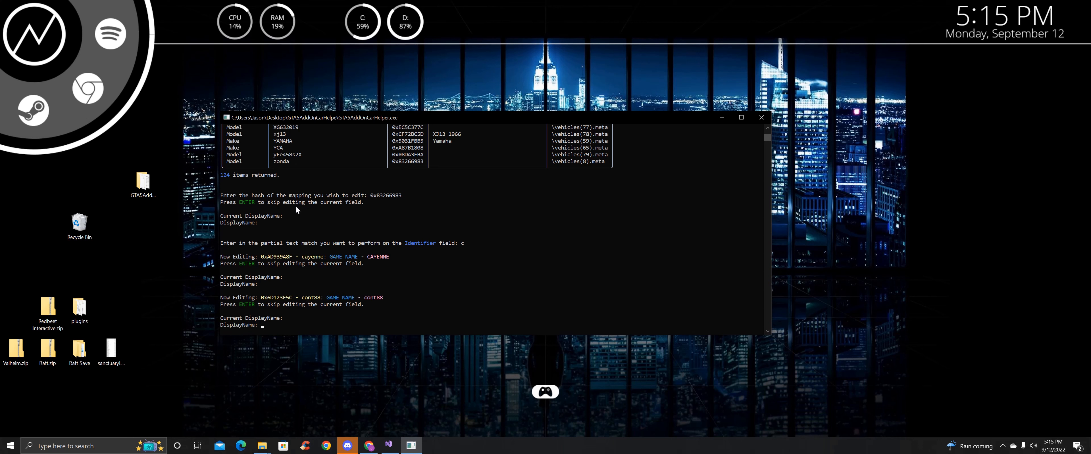
pyautogui.scroll(-2, 296, 205)
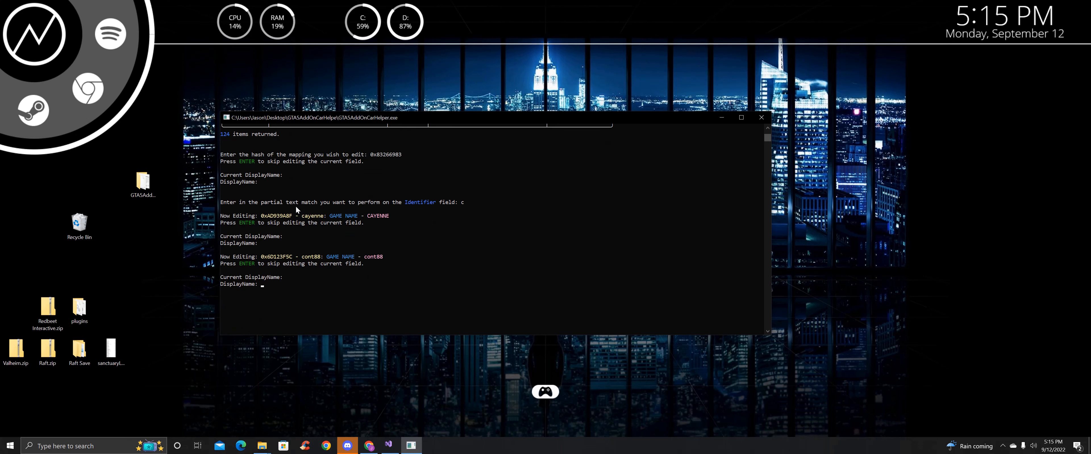
pyautogui.press('Return')
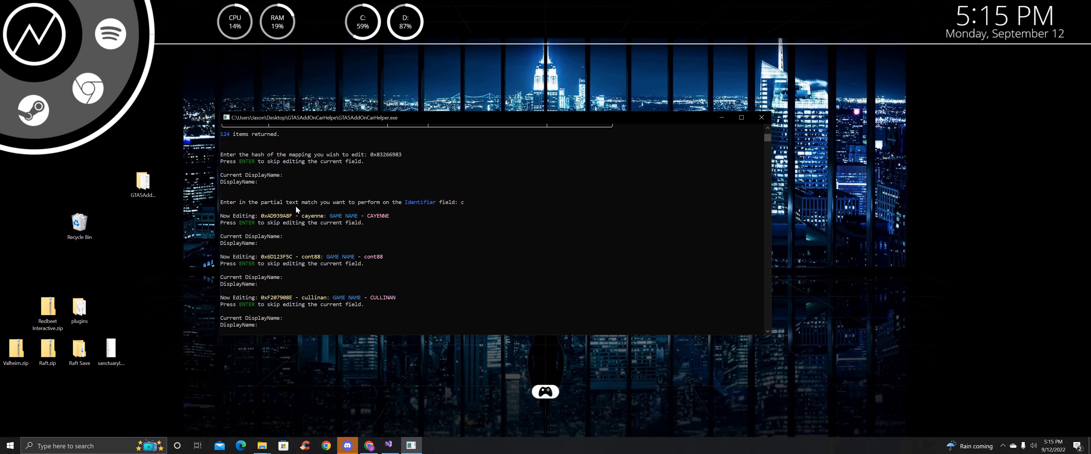
pyautogui.scroll(-2, 295, 206)
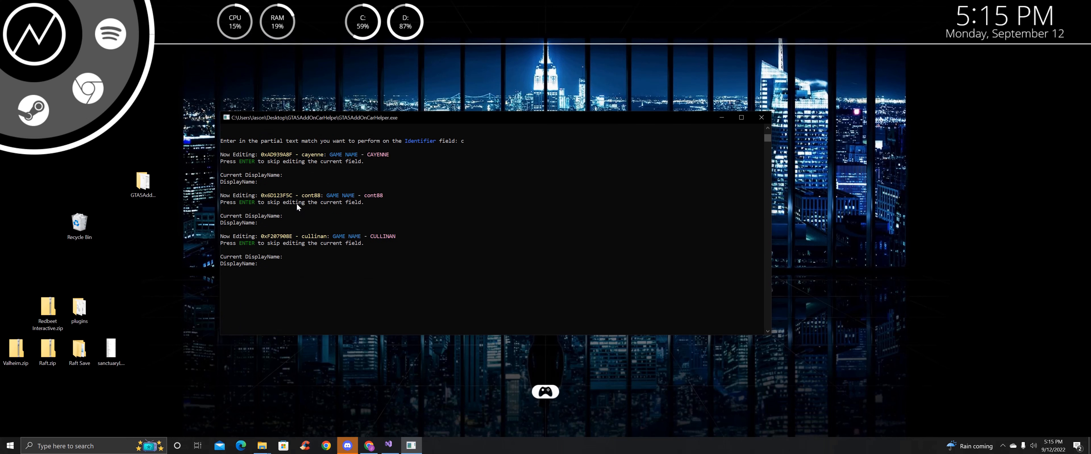
pyautogui.press('Return')
pyautogui.scroll(2, 296, 203)
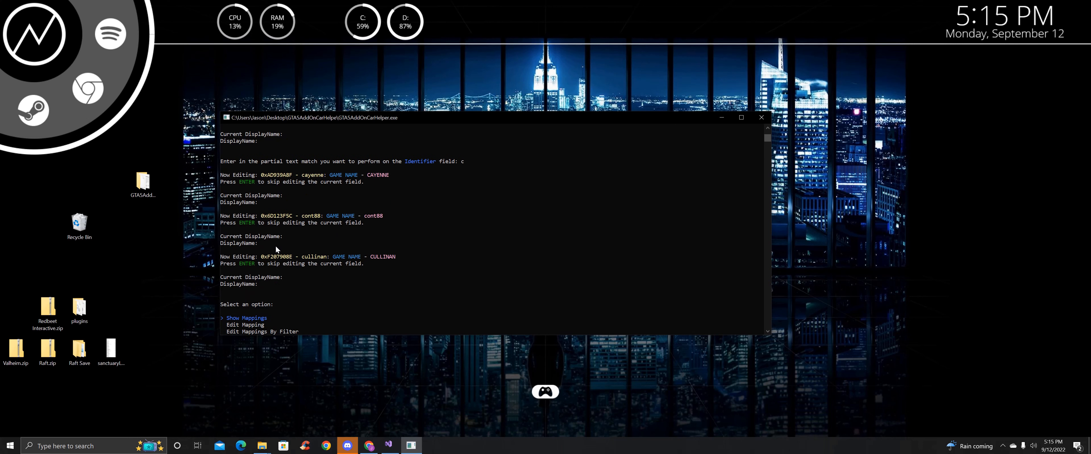
# Show all 124 mappings in a table and scroll through the listing
pyautogui.scroll(-3, 345, 250)
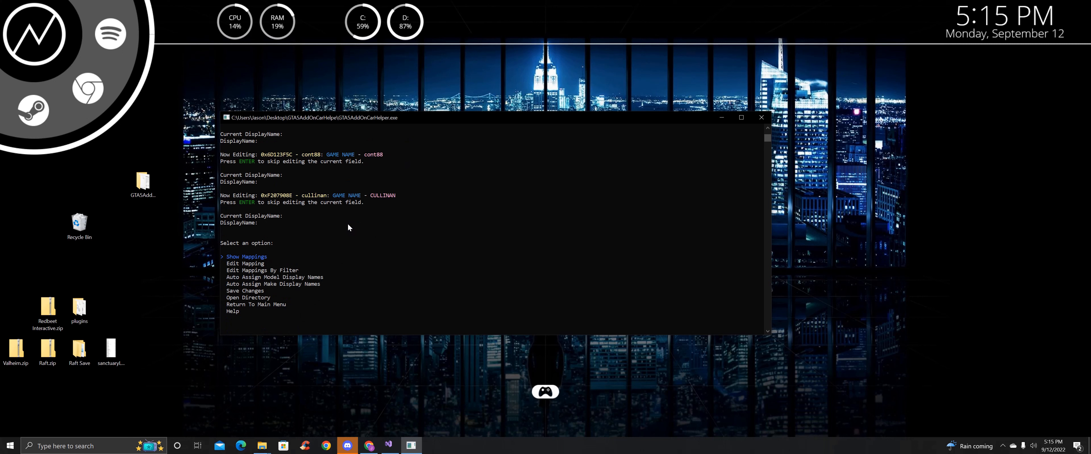
pyautogui.press('Down')
pyautogui.press('Down')
pyautogui.press('Up')
pyautogui.press('Up')
pyautogui.press('Return')
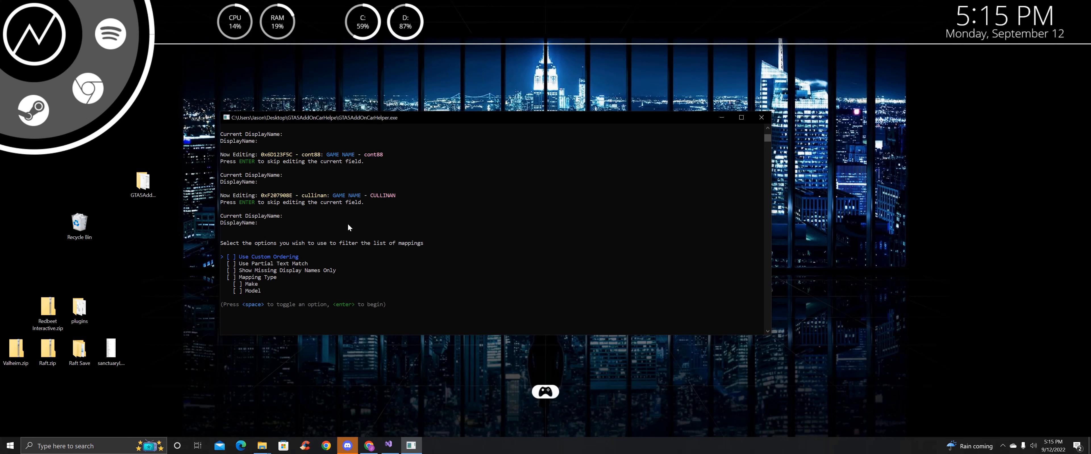
pyautogui.scroll(4, 348, 225)
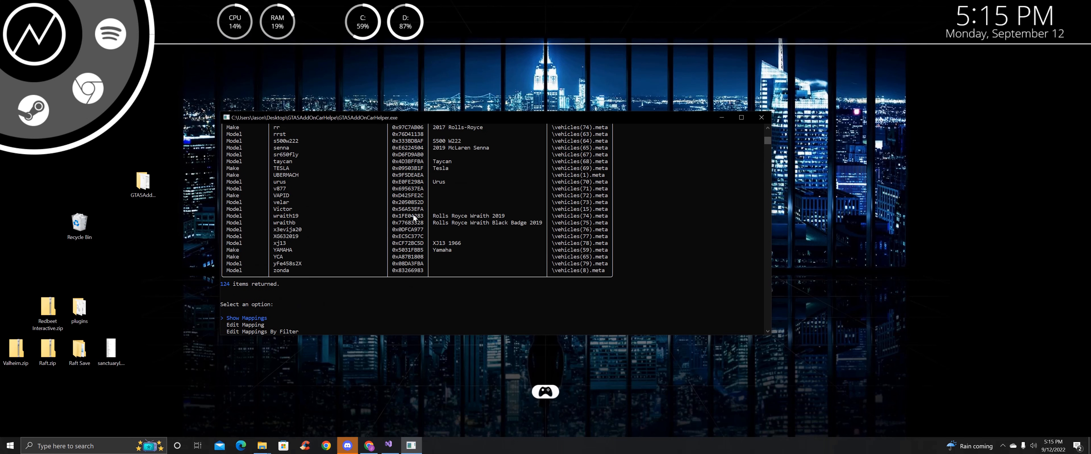
pyautogui.scroll(8, 461, 223)
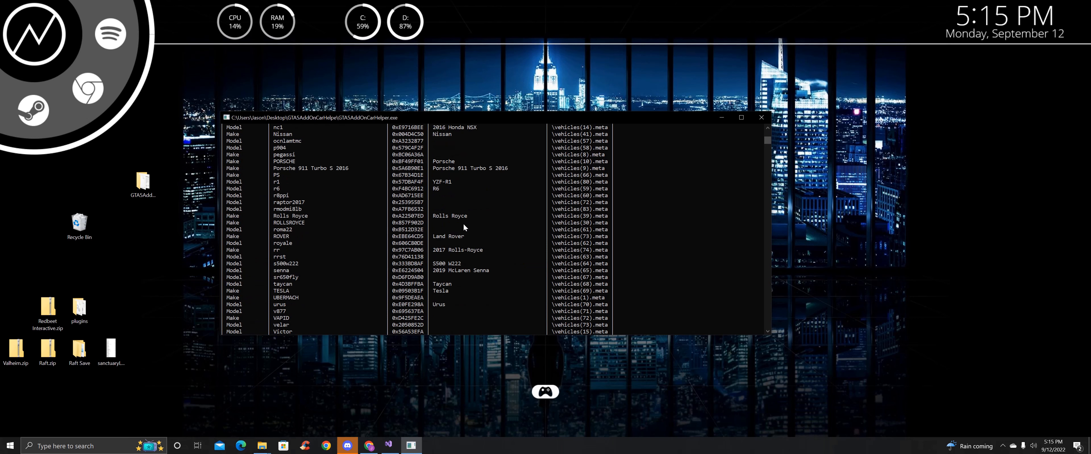
pyautogui.scroll(14, 440, 205)
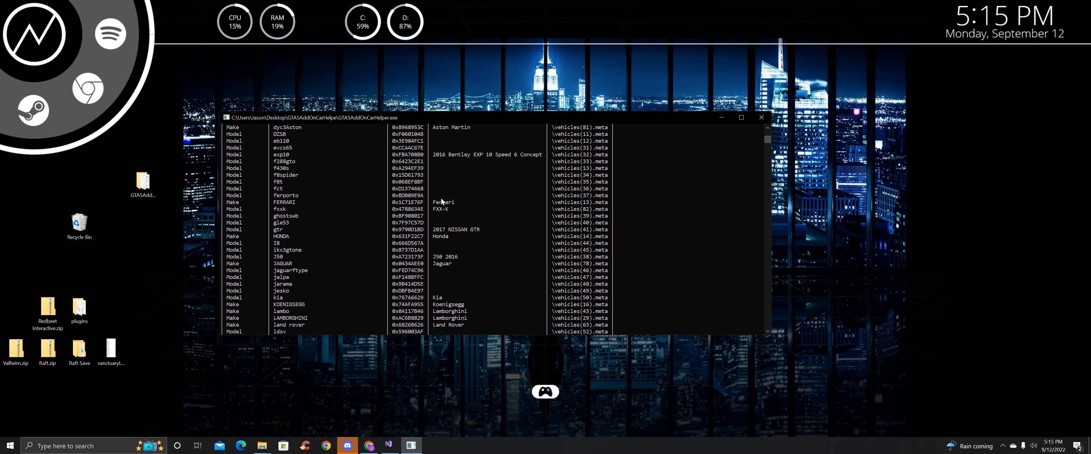
pyautogui.scroll(14, 440, 198)
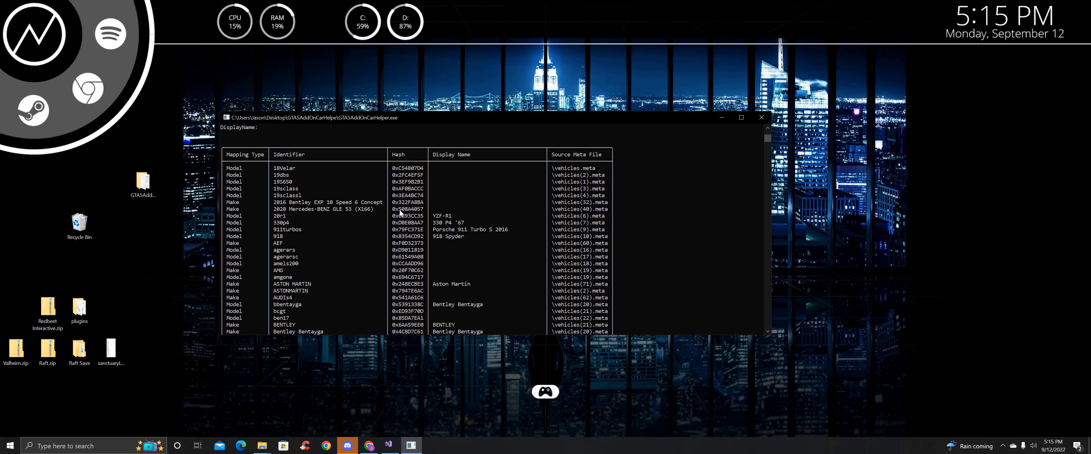
pyautogui.scroll(-15, 400, 209)
pyautogui.scroll(-18, 398, 208)
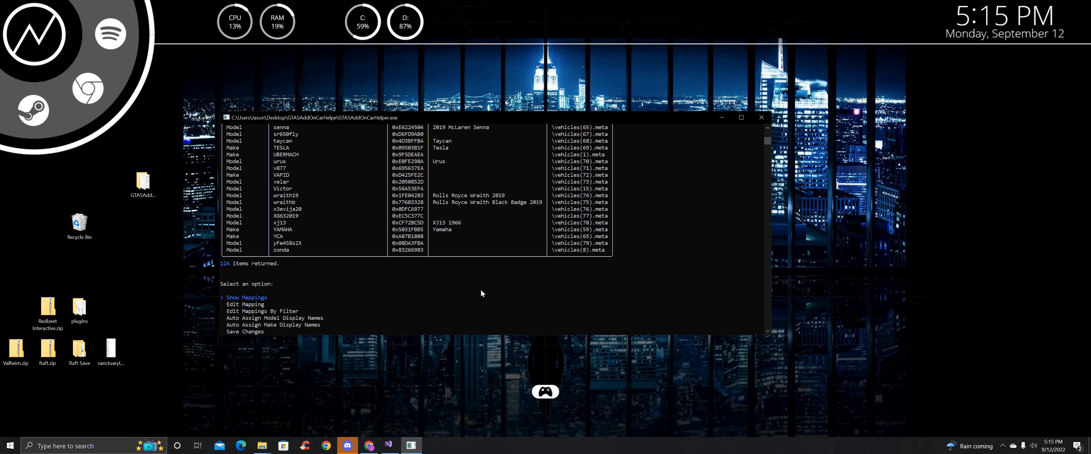
# Open a File Explorer window from the taskbar, then close it
pyautogui.rightClick(259, 452)
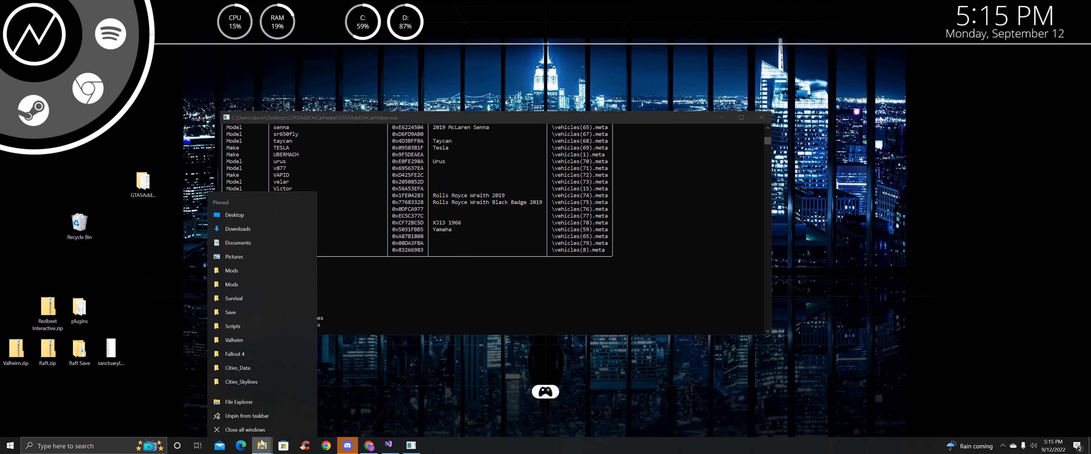
pyautogui.click(252, 404)
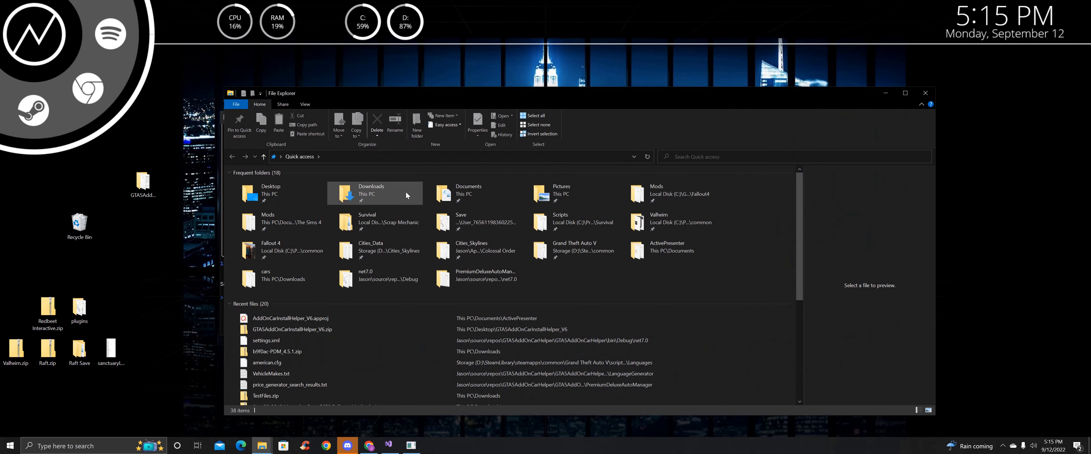
pyautogui.click(925, 93)
# Open the VehicleDownloadsPath folder, Downloads\cars, via Open Directory
pyautogui.scroll(-4, 392, 224)
pyautogui.press('Down')
pyautogui.press('Down')
pyautogui.press('Down')
pyautogui.press('Down')
pyautogui.press('Down')
pyautogui.press('Down')
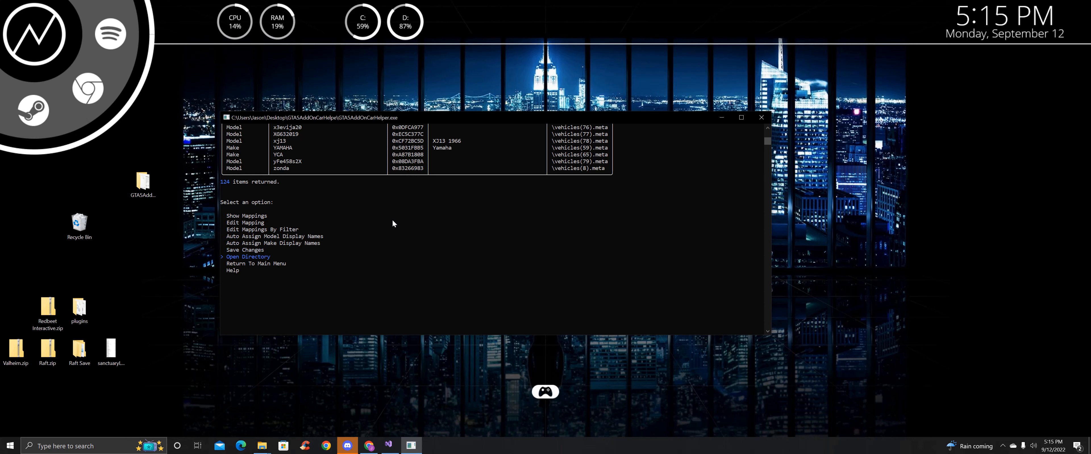
pyautogui.press('Return')
pyautogui.press('Down')
pyautogui.press('Down')
pyautogui.press('Down')
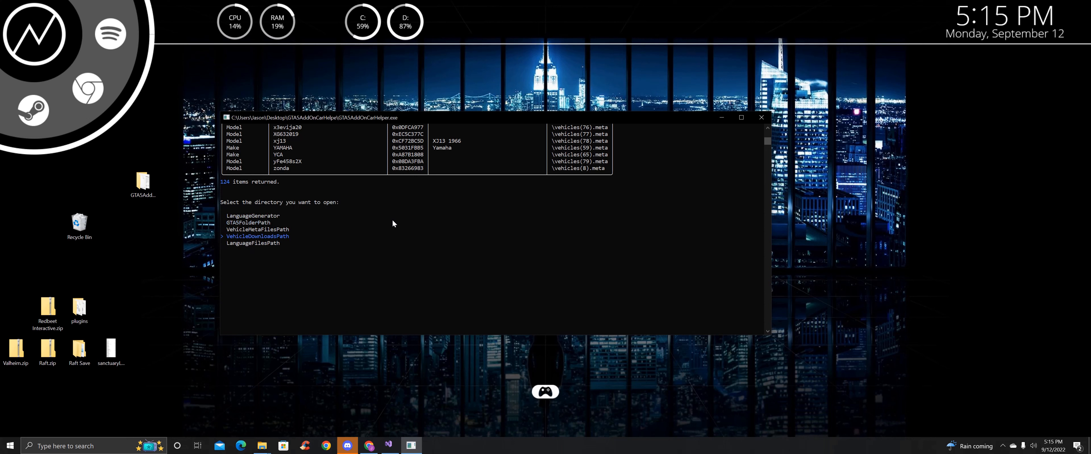
pyautogui.press('Return')
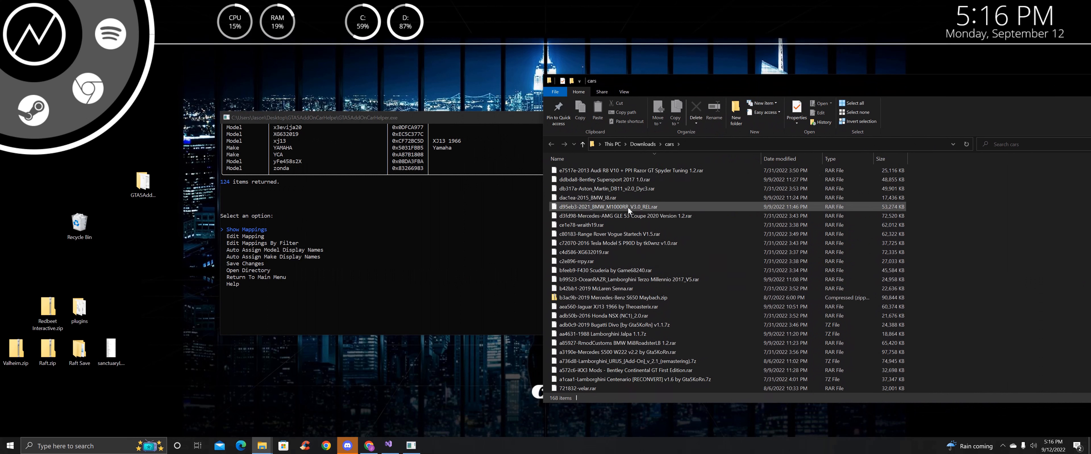
pyautogui.scroll(-5, 627, 207)
pyautogui.scroll(-10, 628, 207)
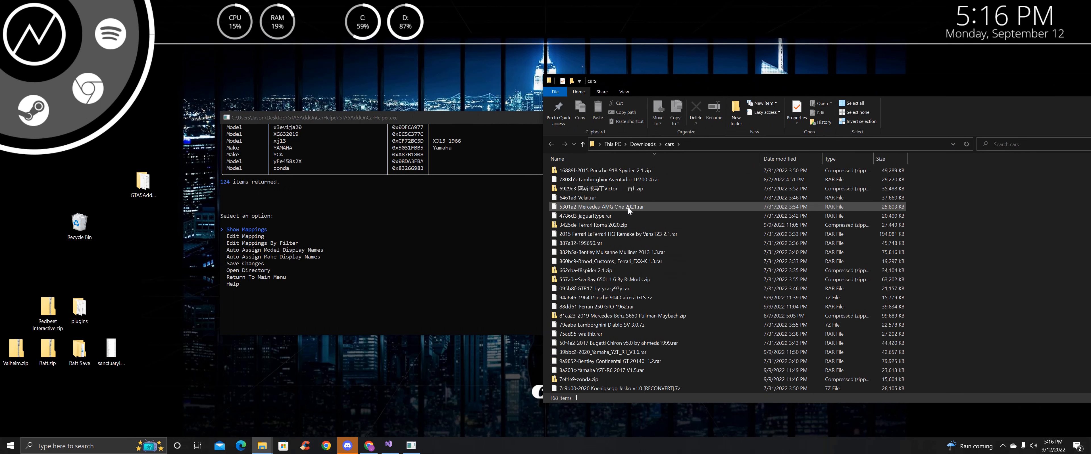
pyautogui.scroll(-1, 619, 315)
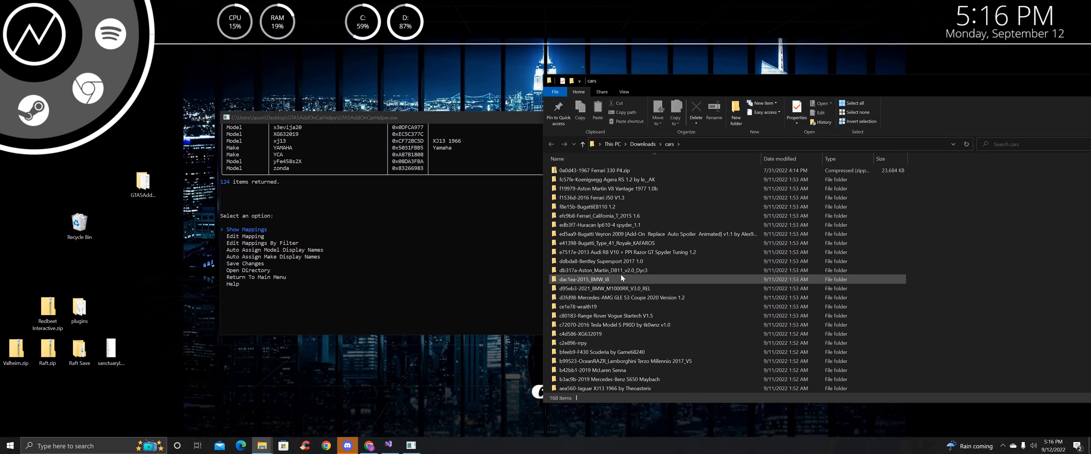
pyautogui.scroll(-5, 619, 244)
pyautogui.scroll(-7, 619, 242)
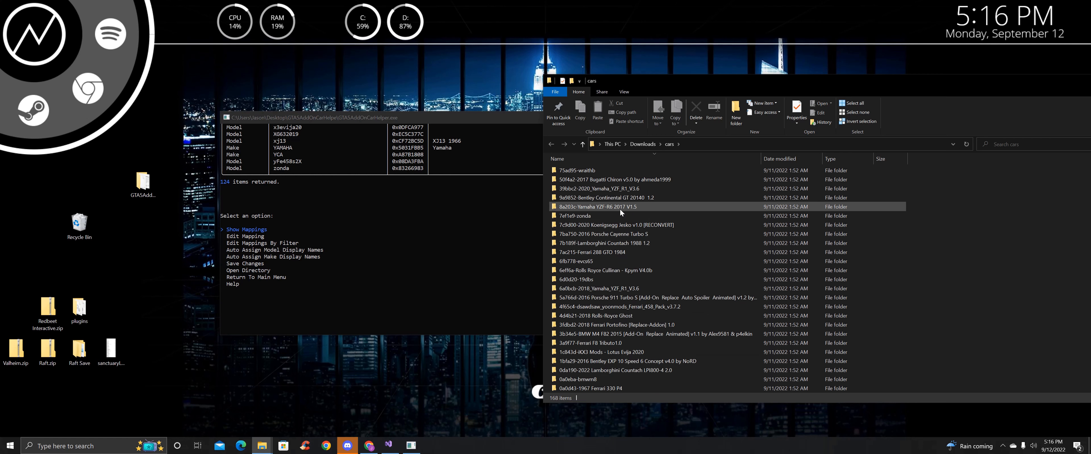
pyautogui.scroll(3, 627, 274)
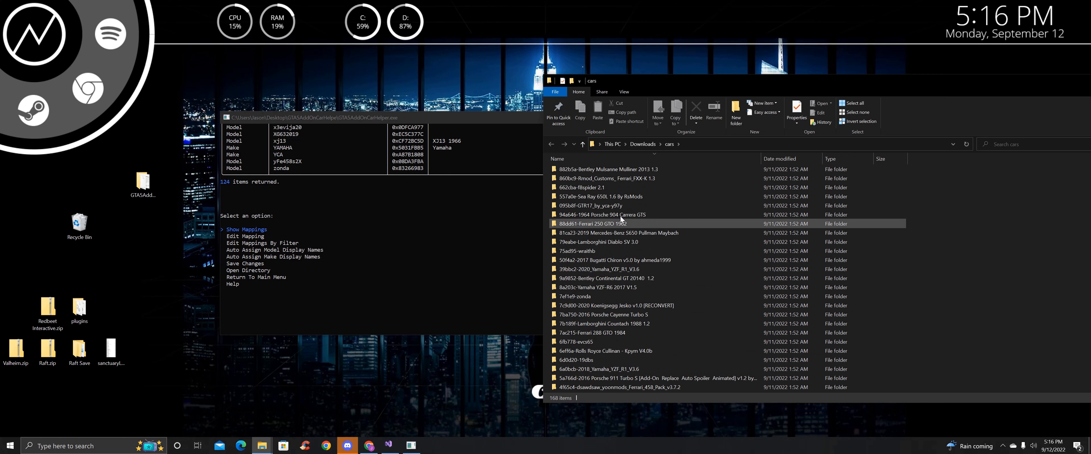
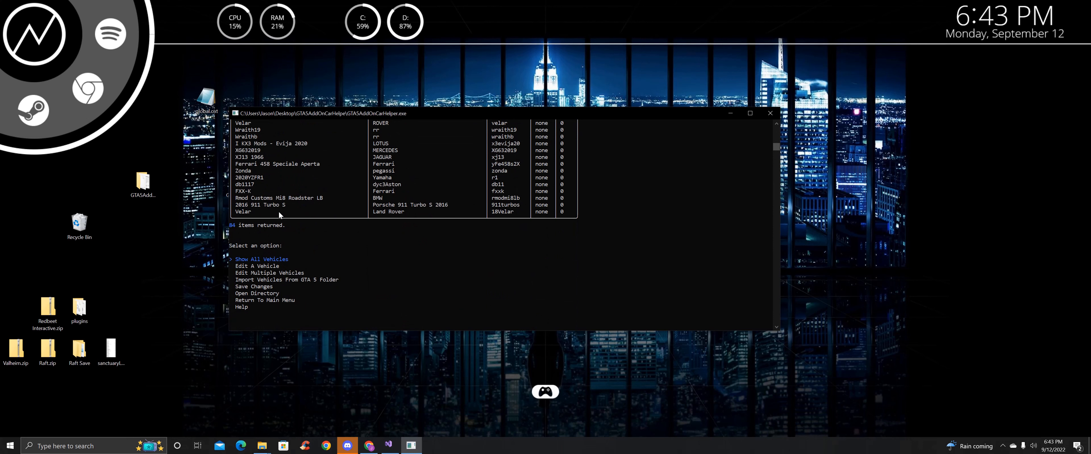
# Choose Edit Multiple Vehicles, then Update Vehicle Prices From Web Search to reach the pricing prompt
pyautogui.press('Down')
pyautogui.press('Down')
pyautogui.press('Return')
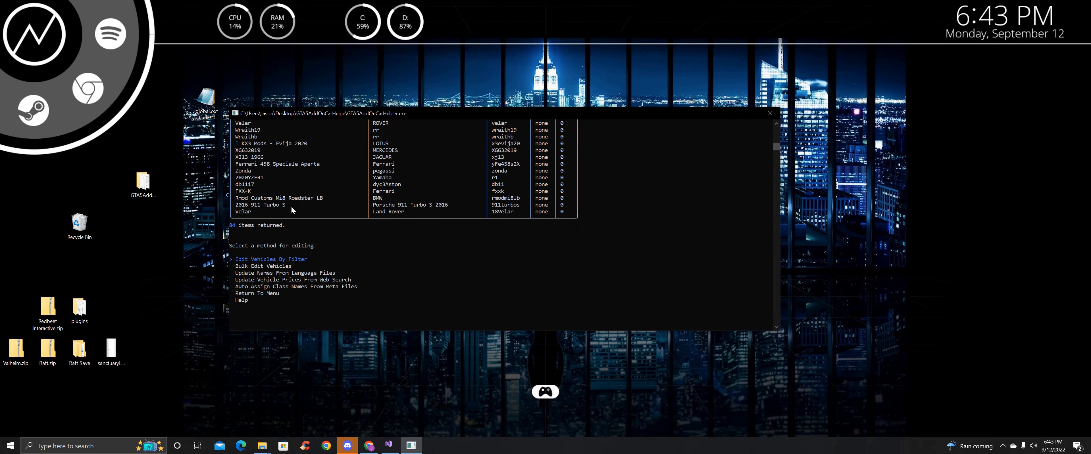
pyautogui.press('Down')
pyautogui.press('Down')
pyautogui.press('Down')
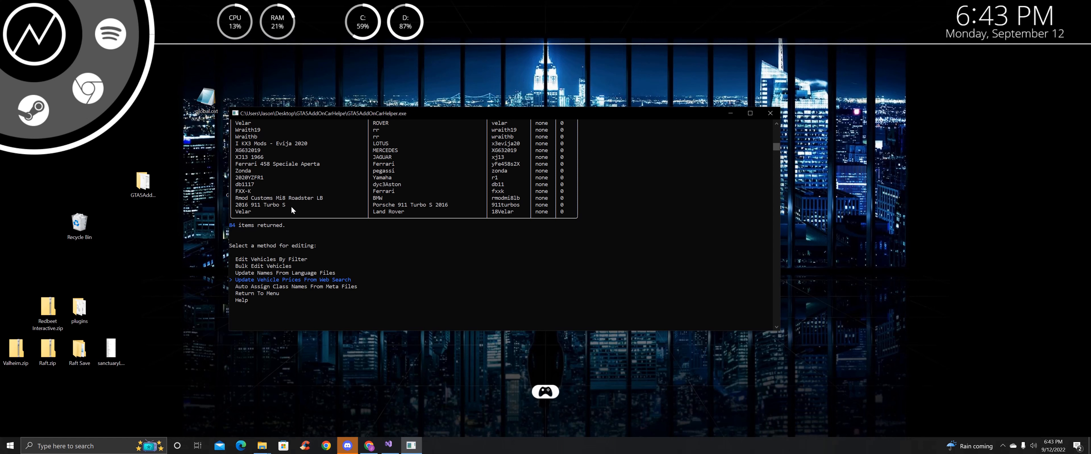
pyautogui.scroll(15, 291, 206)
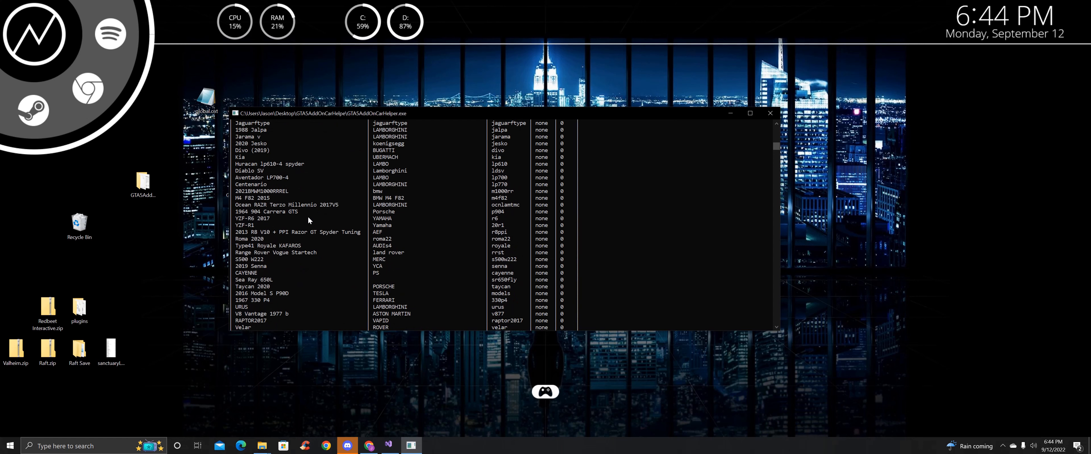
pyautogui.scroll(9, 318, 177)
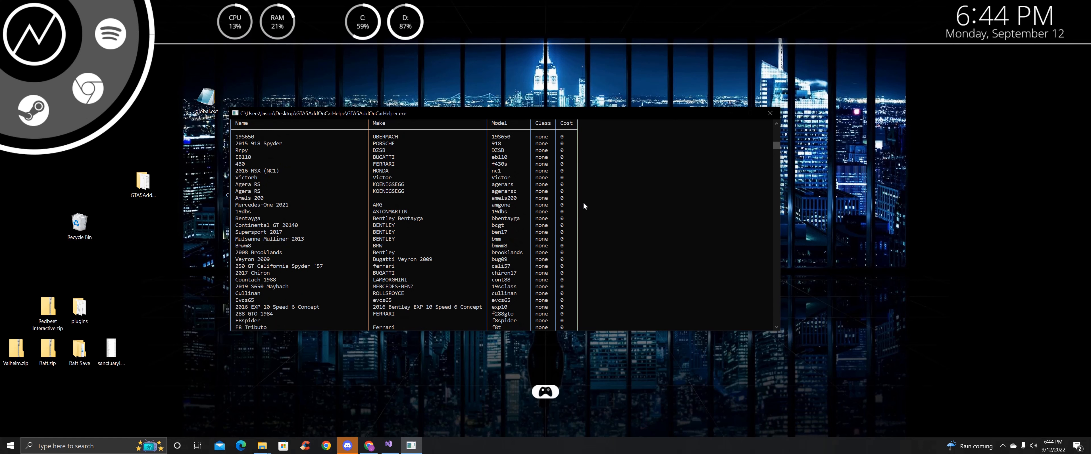
pyautogui.scroll(3, 559, 174)
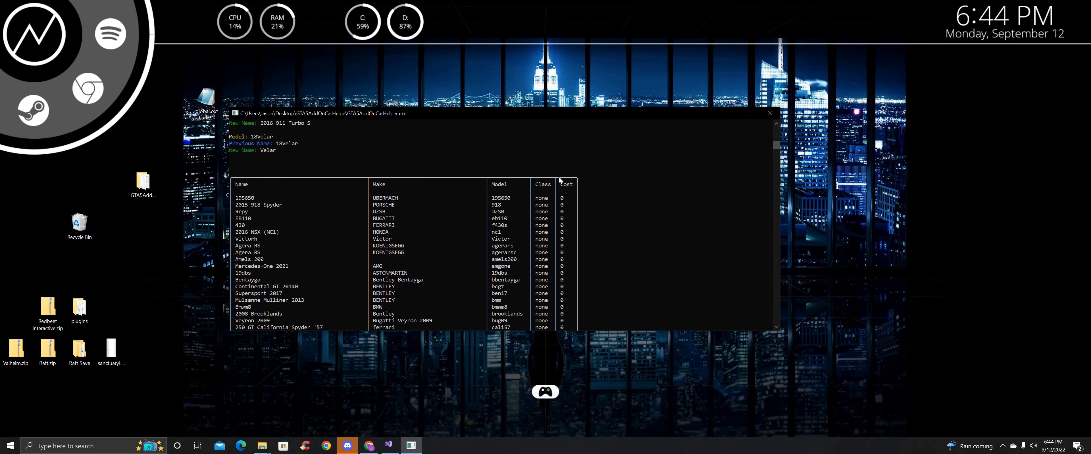
pyautogui.scroll(-20, 470, 222)
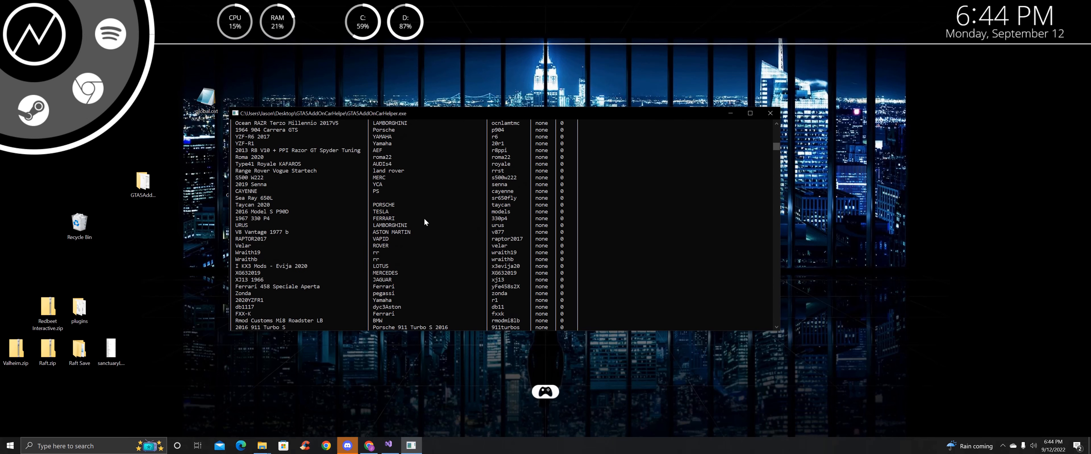
pyautogui.press('Return')
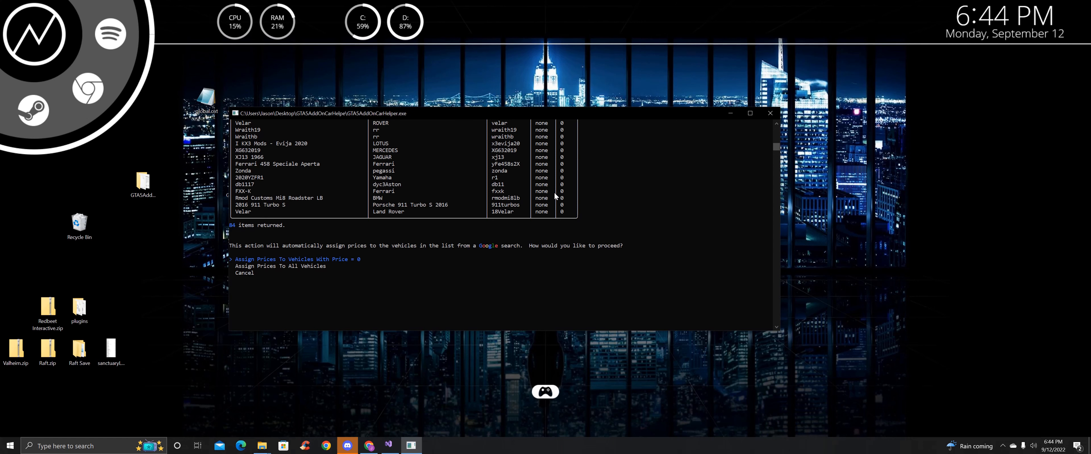
# Choose Assign Prices To Vehicles With Price = 0 to reach the Fast/Safe search choice
pyautogui.press('Return')
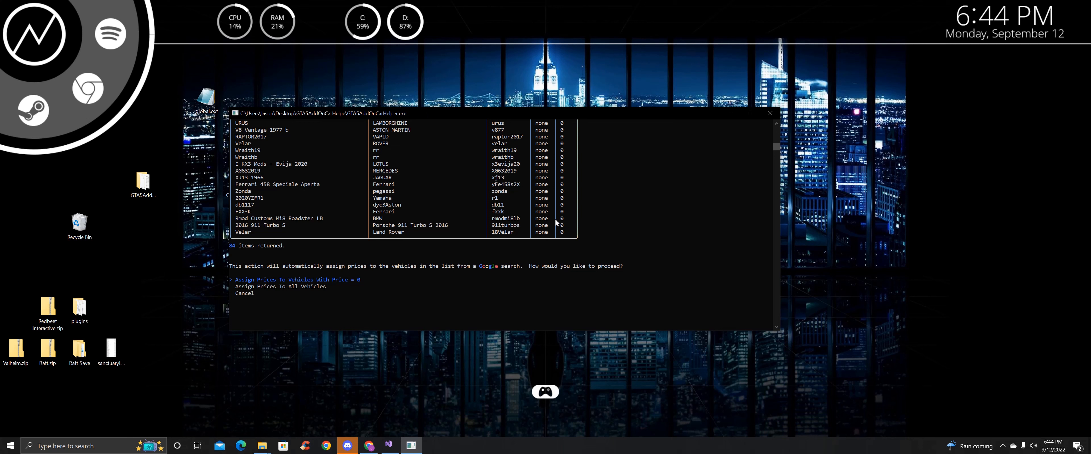
pyautogui.scroll(-1, 391, 226)
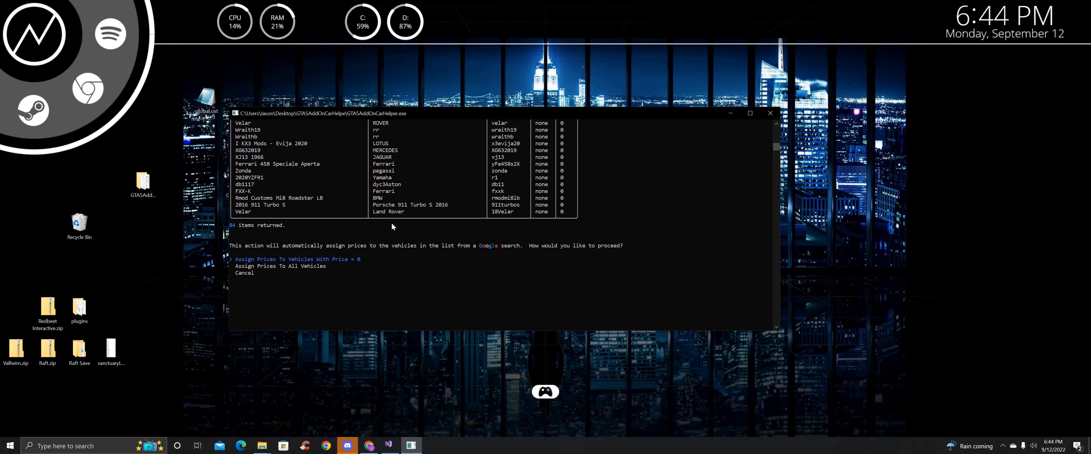
pyautogui.press('Return')
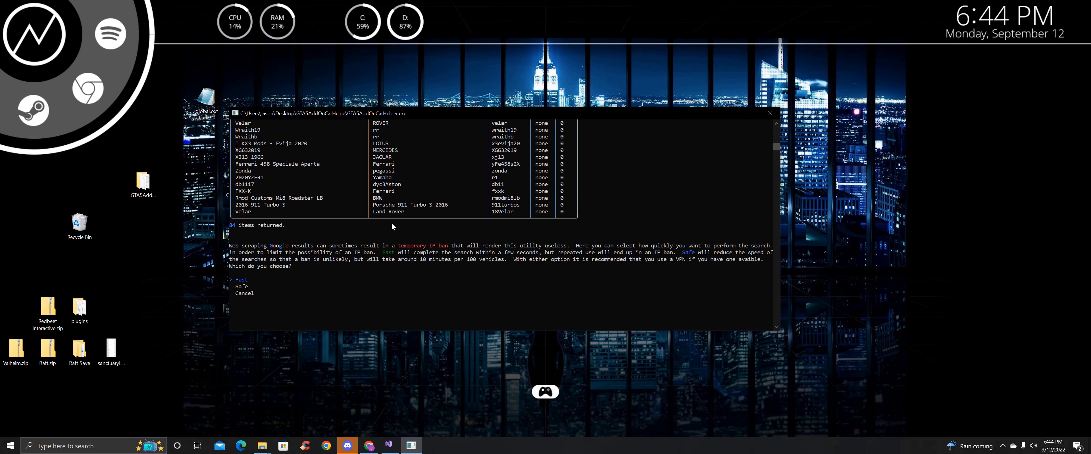
pyautogui.scroll(-1, 402, 198)
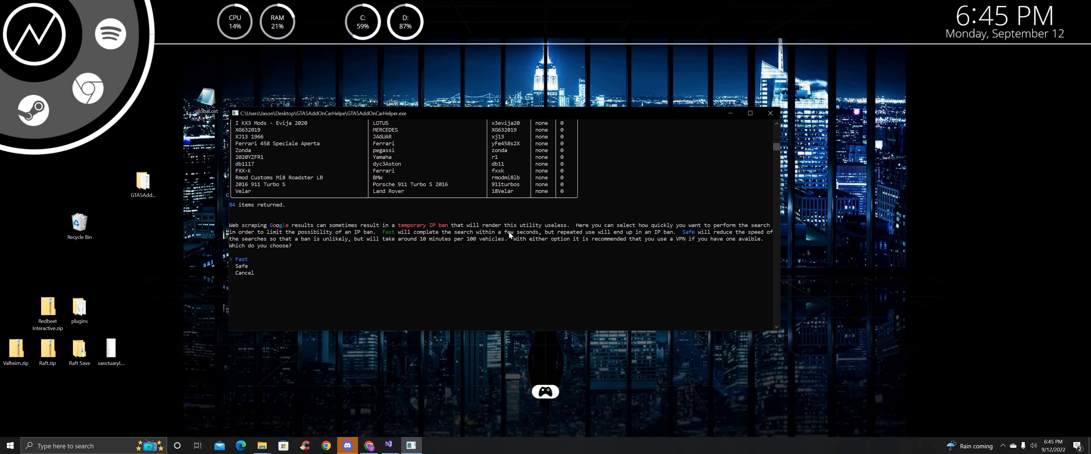
pyautogui.scroll(1, 514, 223)
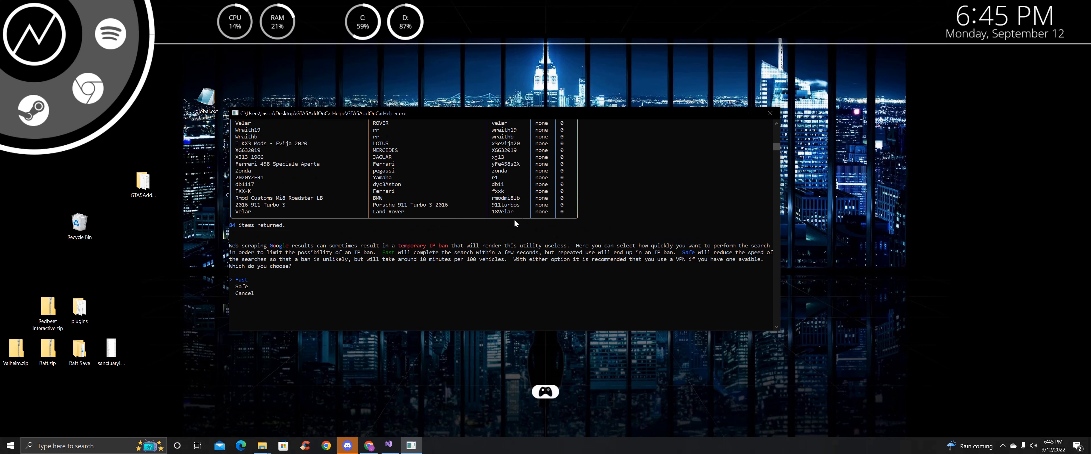
pyautogui.scroll(-1, 361, 200)
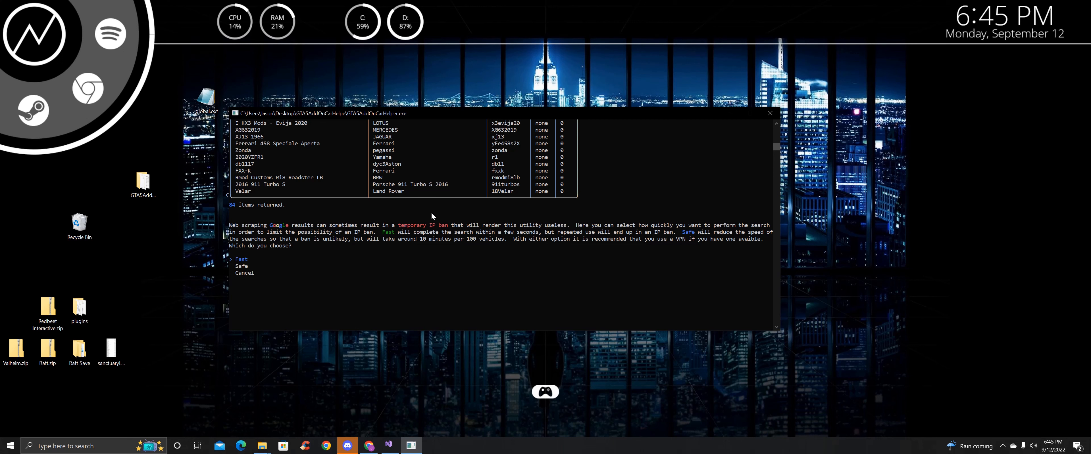
# Run the Fast price search, which prices 81 vehicles, and choose Auto Assign Prices From Results
pyautogui.press('Return')
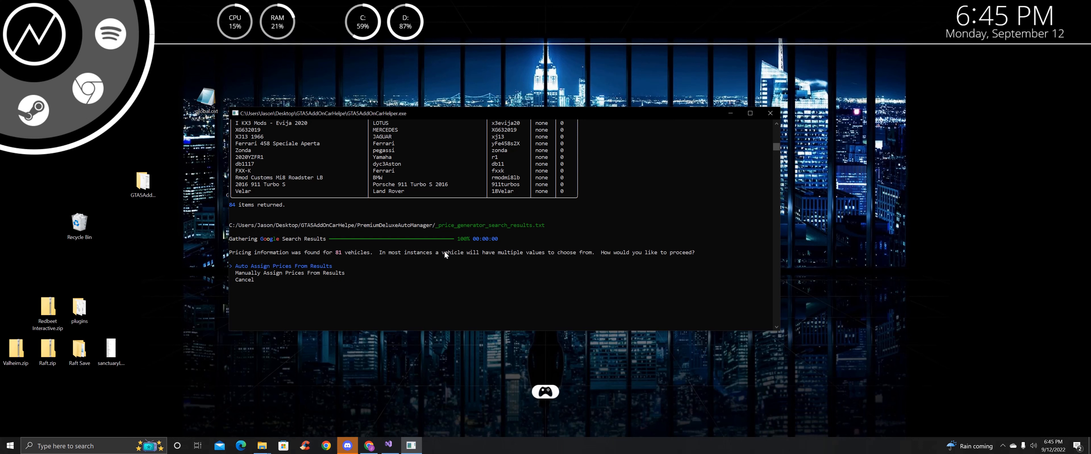
pyautogui.scroll(1, 364, 179)
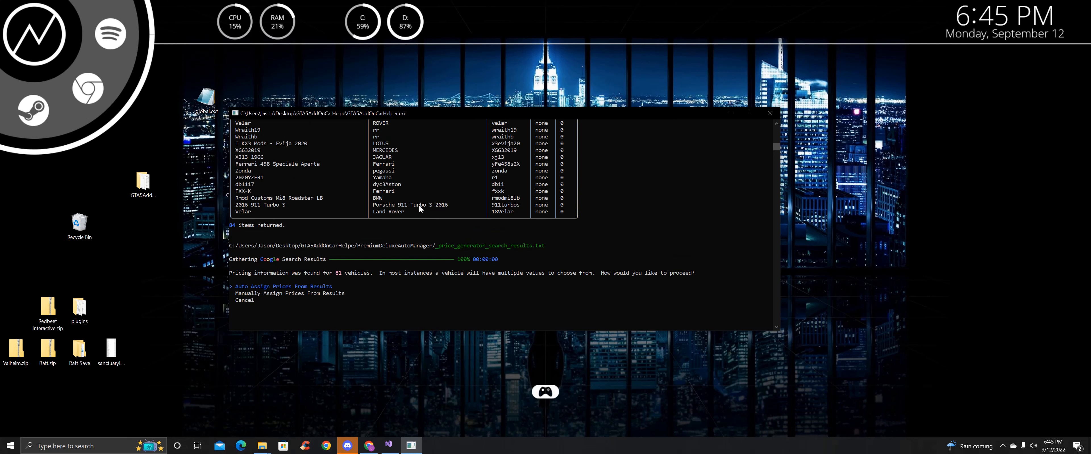
pyautogui.scroll(-2, 414, 208)
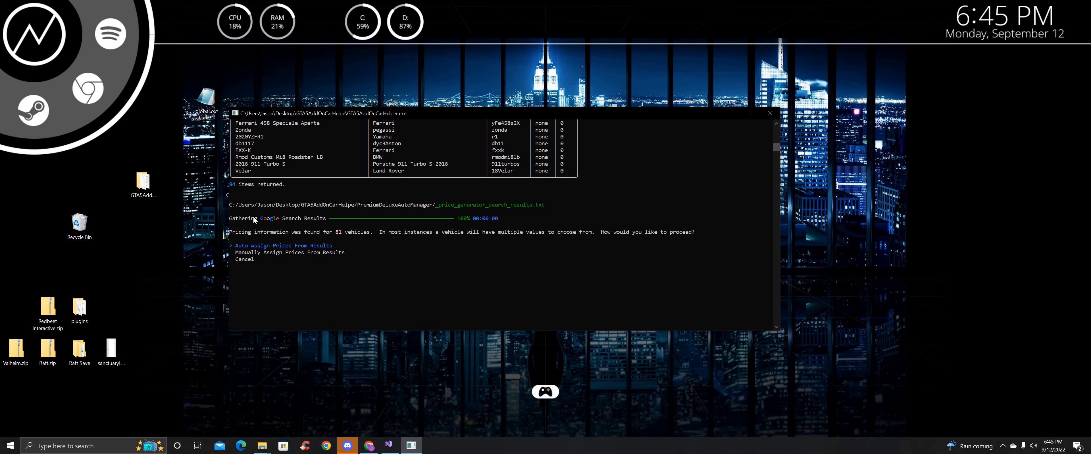
pyautogui.scroll(3, 471, 249)
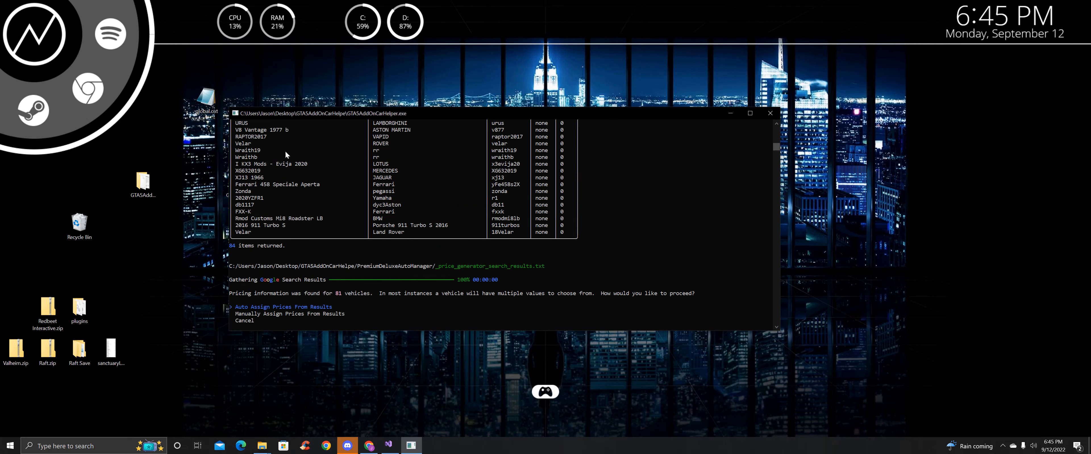
pyautogui.scroll(-2, 336, 175)
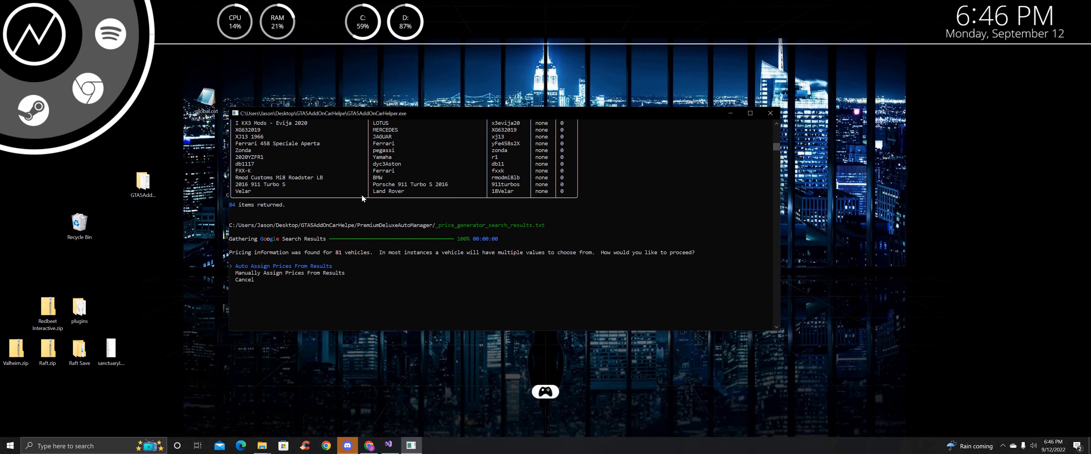
pyautogui.scroll(-1, 362, 204)
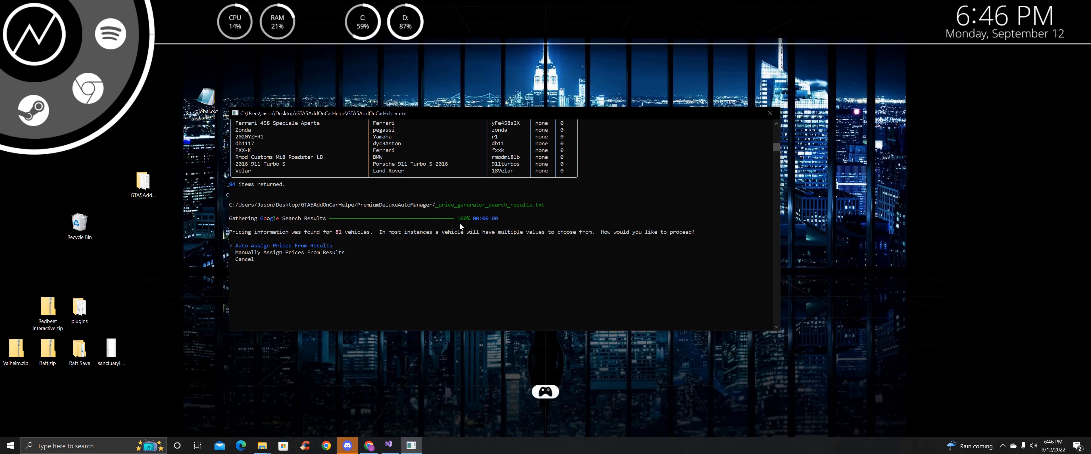
pyautogui.press('Return')
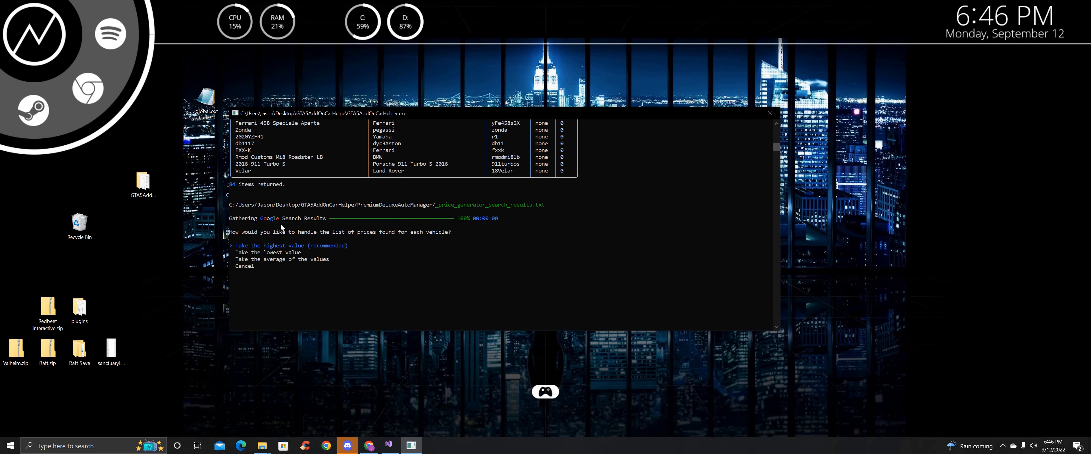
pyautogui.scroll(3, 373, 221)
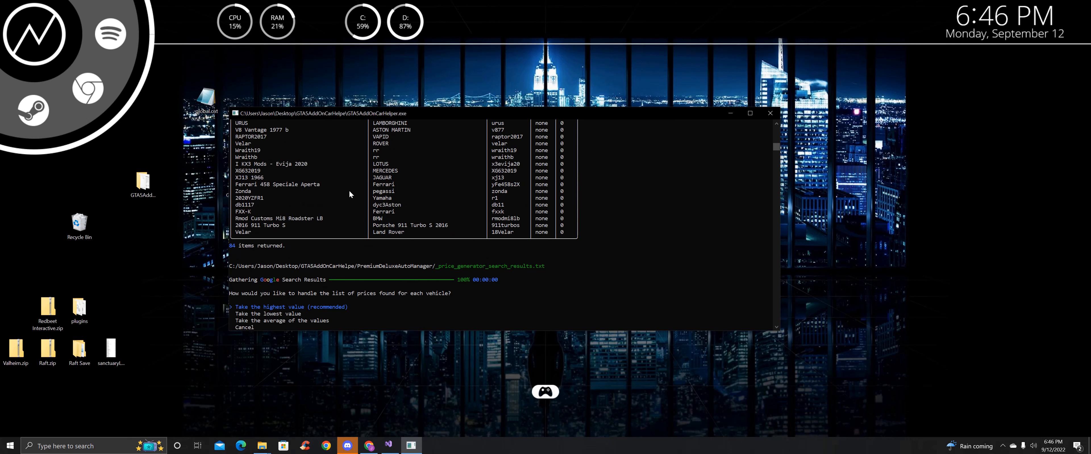
pyautogui.scroll(-2, 340, 191)
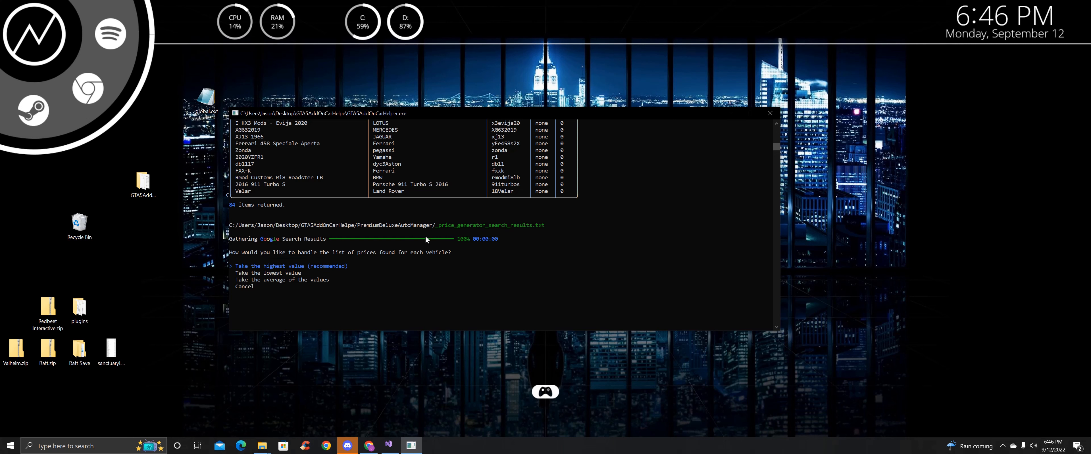
pyautogui.press('Return')
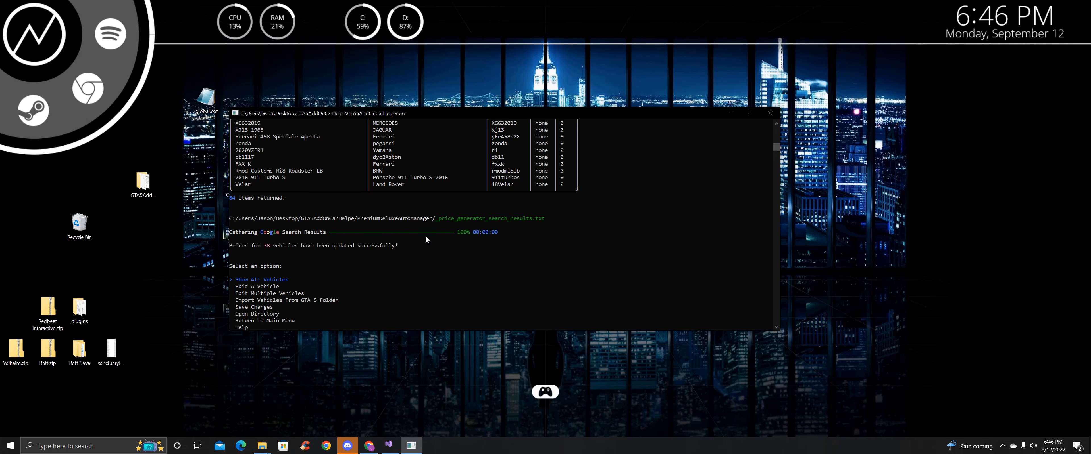
pyautogui.press('Return')
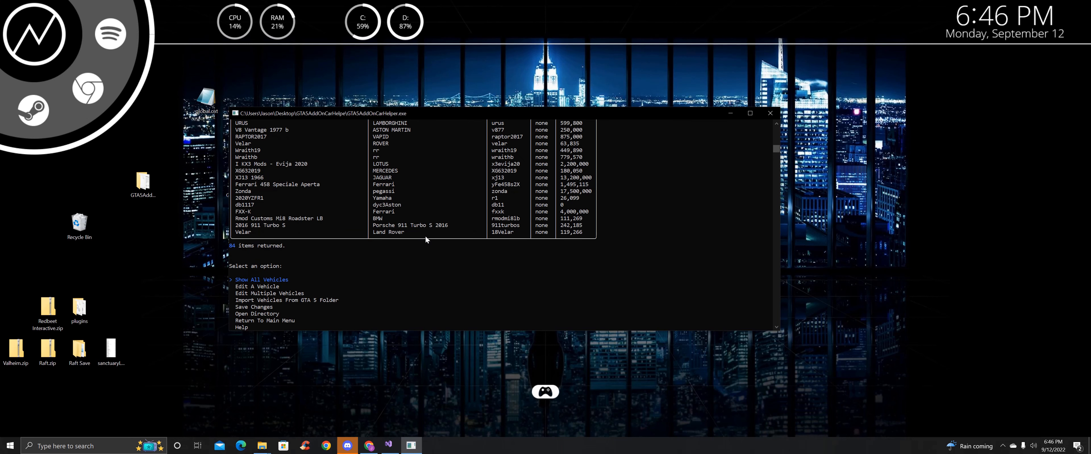
pyautogui.scroll(3, 591, 190)
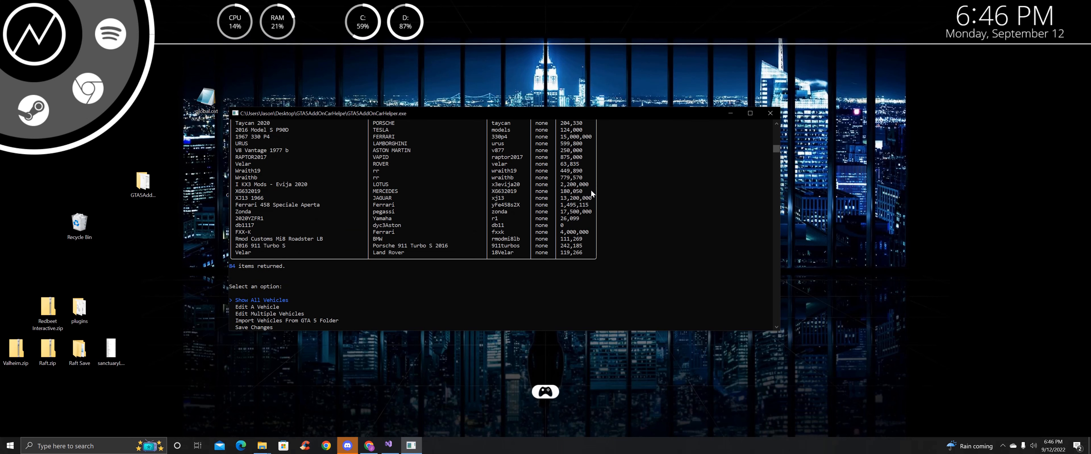
pyautogui.scroll(1, 522, 187)
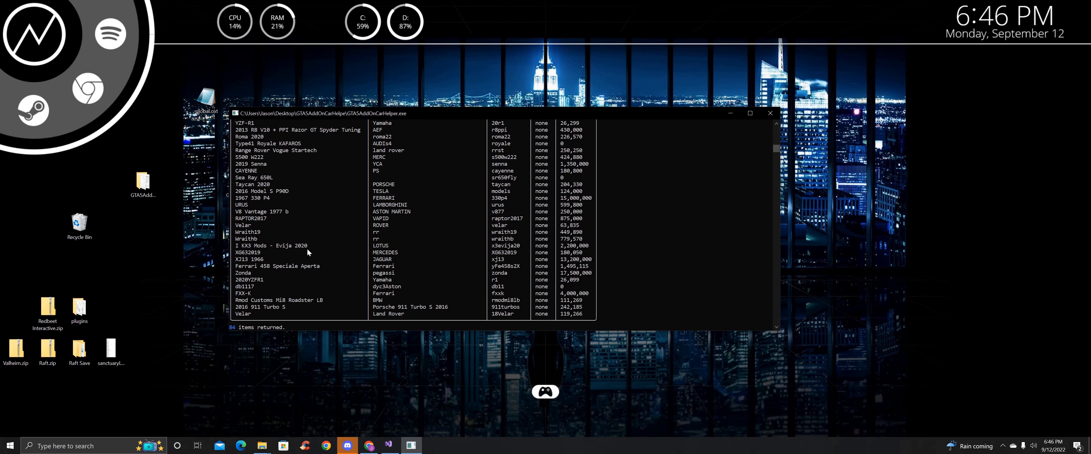
pyautogui.scroll(1, 250, 198)
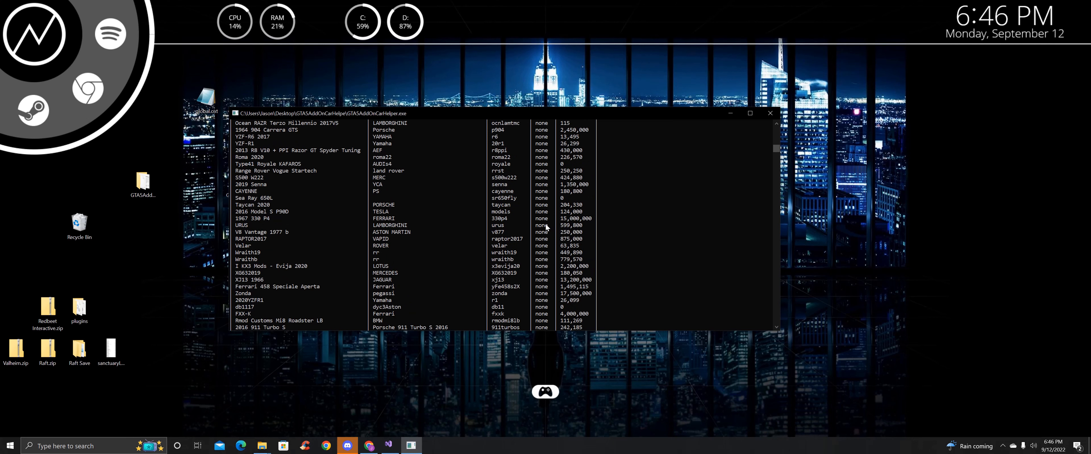
pyautogui.scroll(-1, 545, 217)
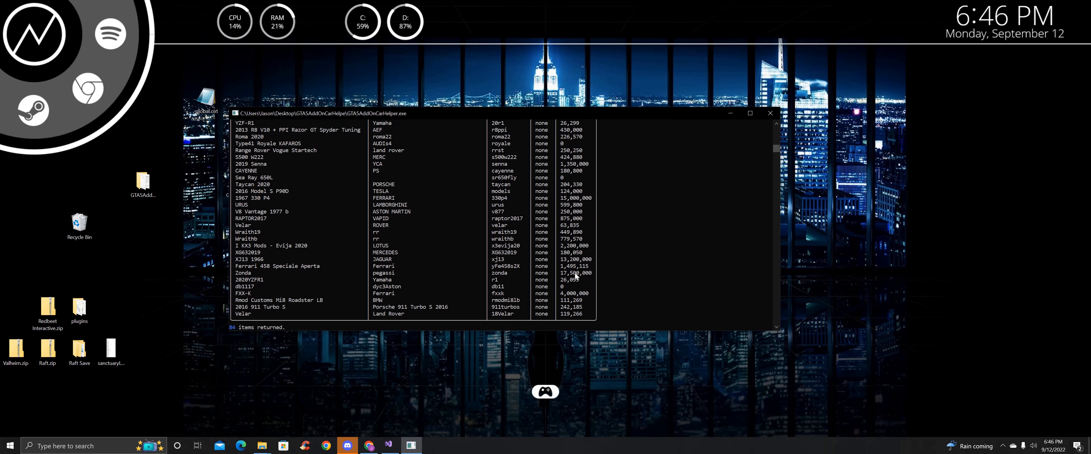
pyautogui.scroll(3, 573, 275)
pyautogui.scroll(5, 570, 252)
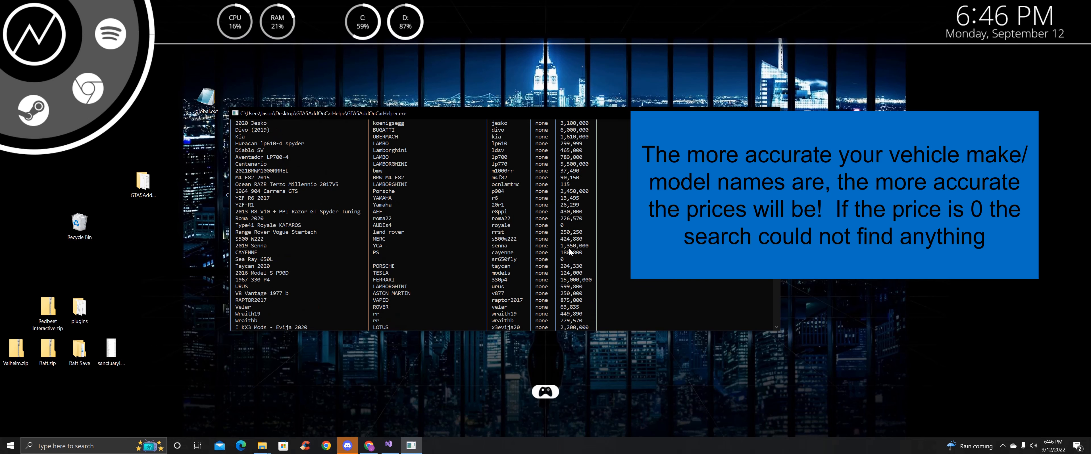
pyautogui.scroll(6, 570, 252)
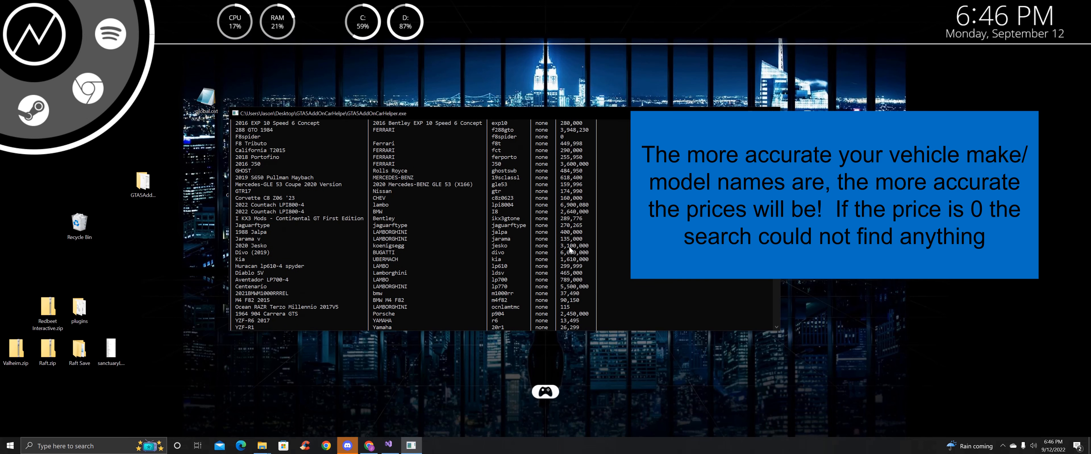
pyautogui.scroll(2, 546, 242)
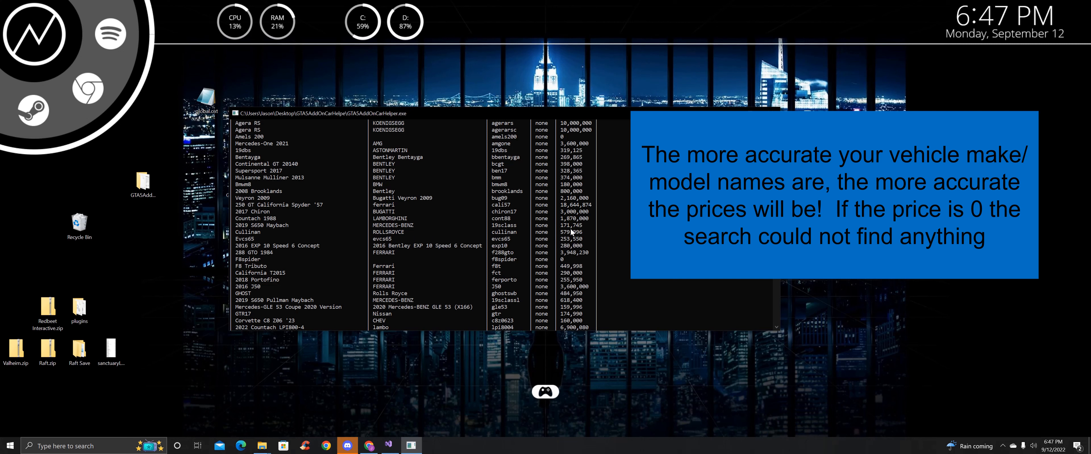
pyautogui.scroll(1, 573, 231)
pyautogui.scroll(2, 574, 230)
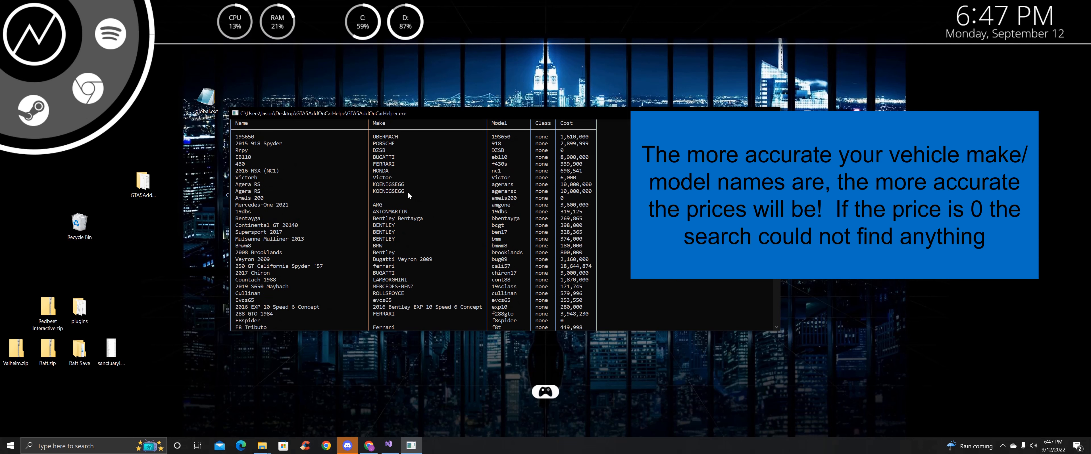
pyautogui.scroll(-2, 566, 182)
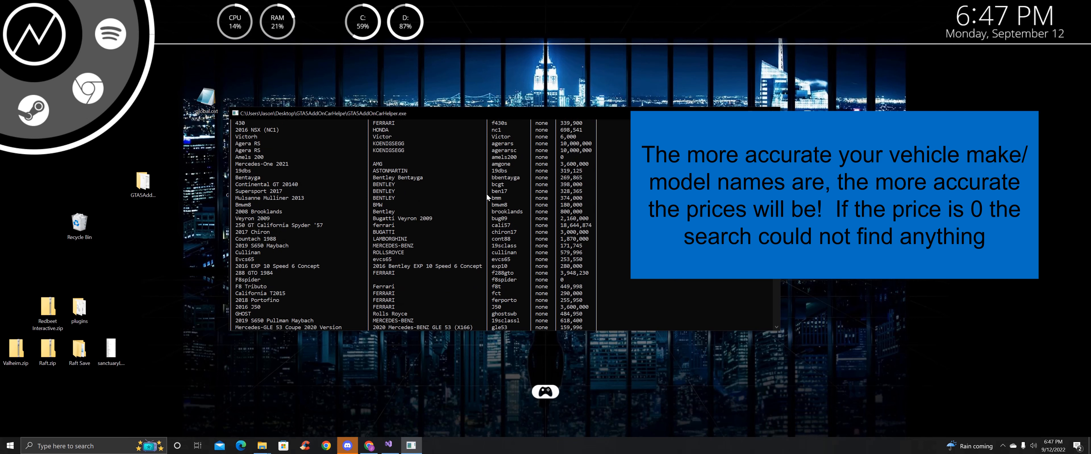
pyautogui.scroll(-16, 568, 224)
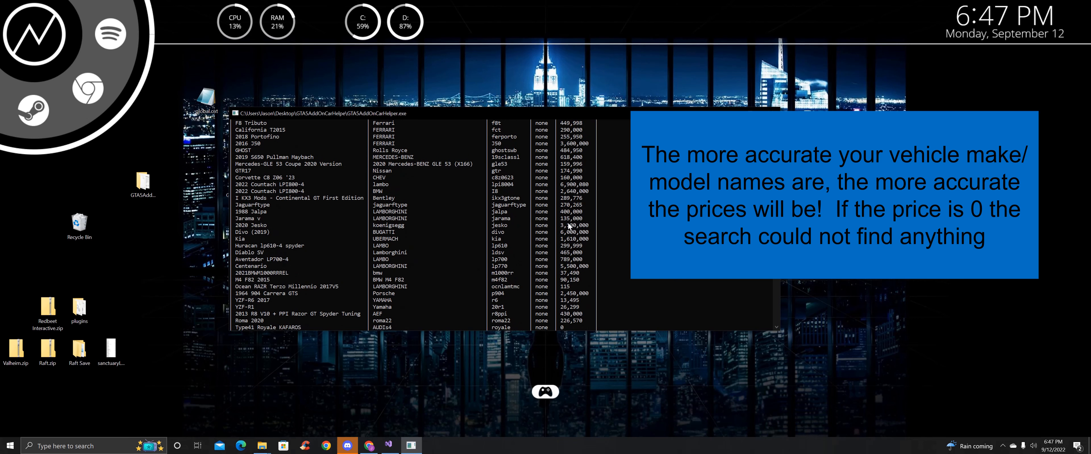
pyautogui.scroll(-3, 461, 195)
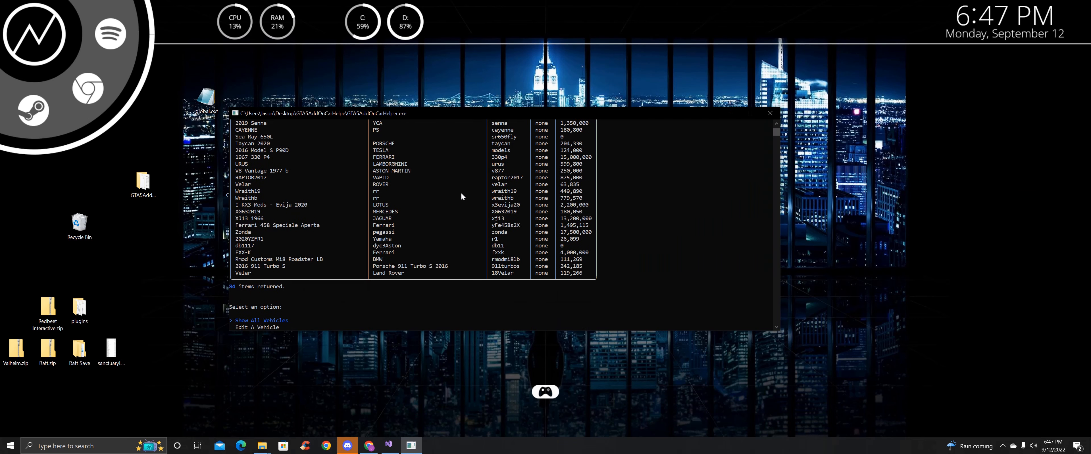
pyautogui.scroll(20, 464, 194)
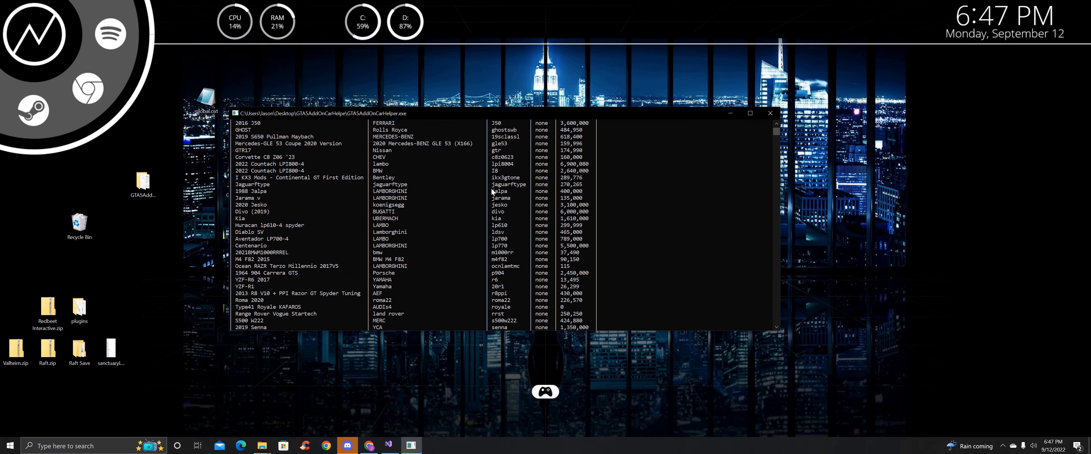
pyautogui.scroll(8, 501, 194)
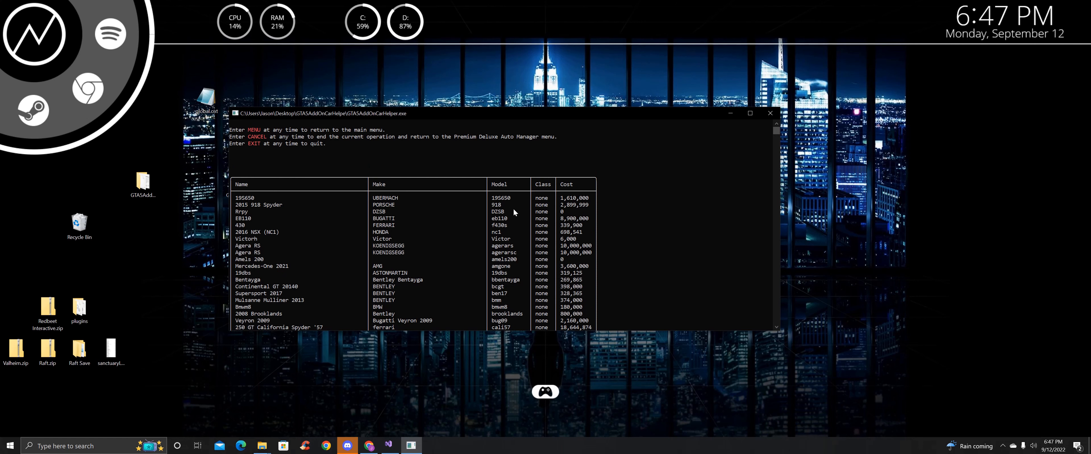
pyautogui.scroll(-3, 514, 209)
pyautogui.scroll(2, 527, 207)
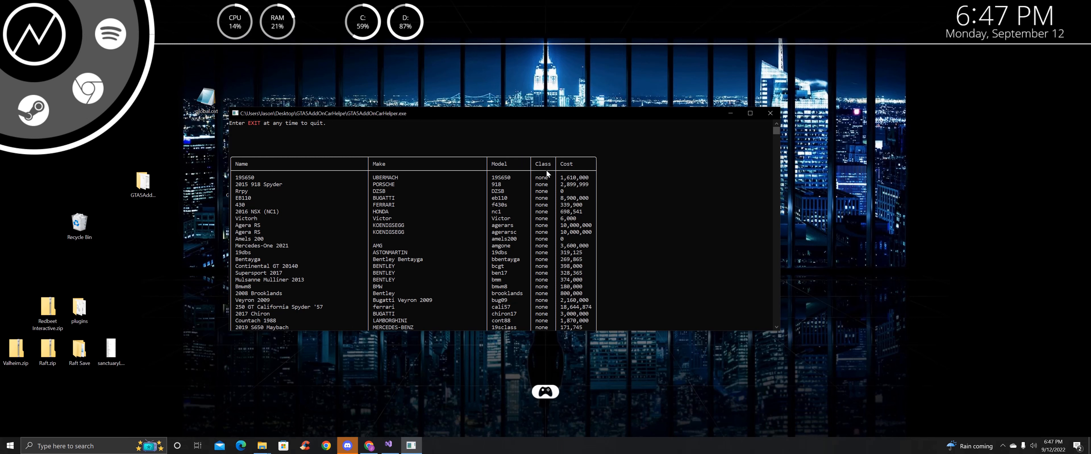
pyautogui.scroll(-20, 454, 184)
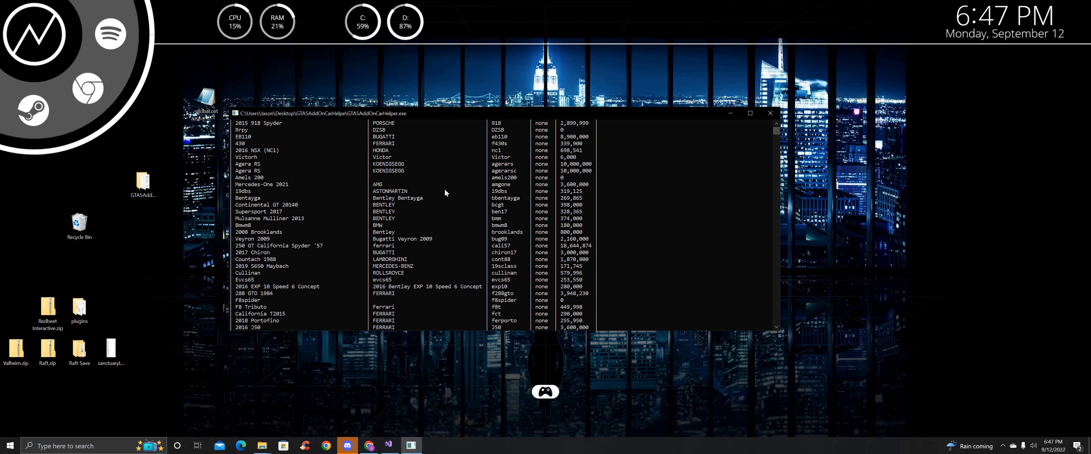
pyautogui.scroll(-6, 447, 181)
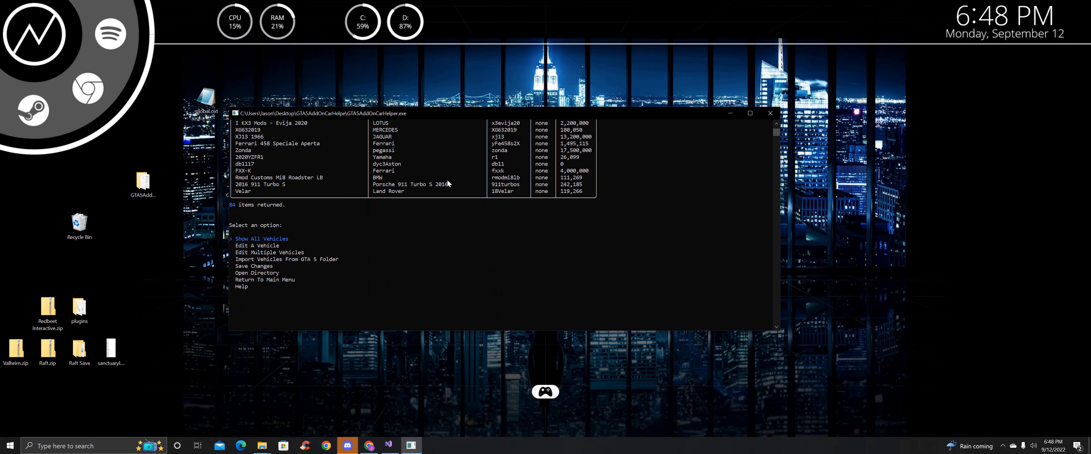
# Open the GTA5FolderPath directory in File Explorer from the helper's Open Directory menu
pyautogui.press('Down')
pyautogui.press('Down')
pyautogui.press('Down')
pyautogui.press('Down')
pyautogui.press('Down')
pyautogui.press('Return')
pyautogui.press('Down')
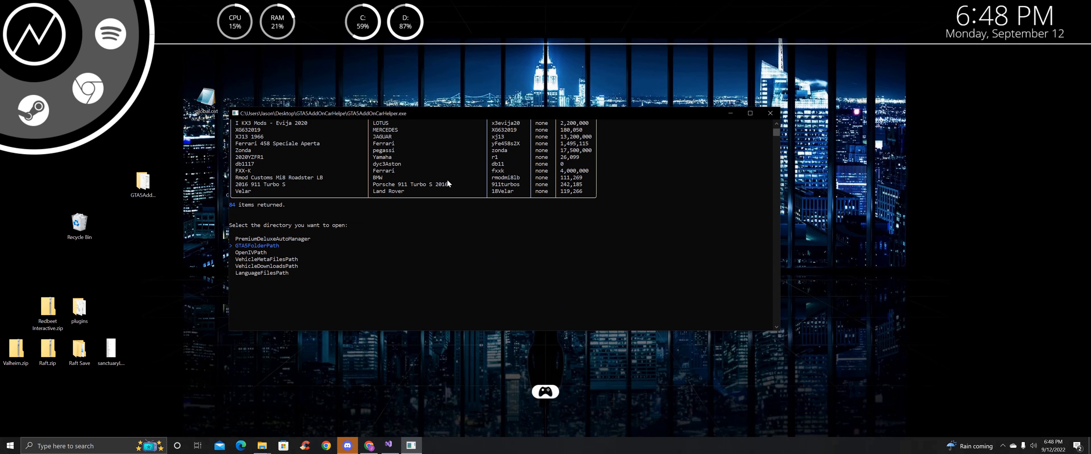
pyautogui.press('Return')
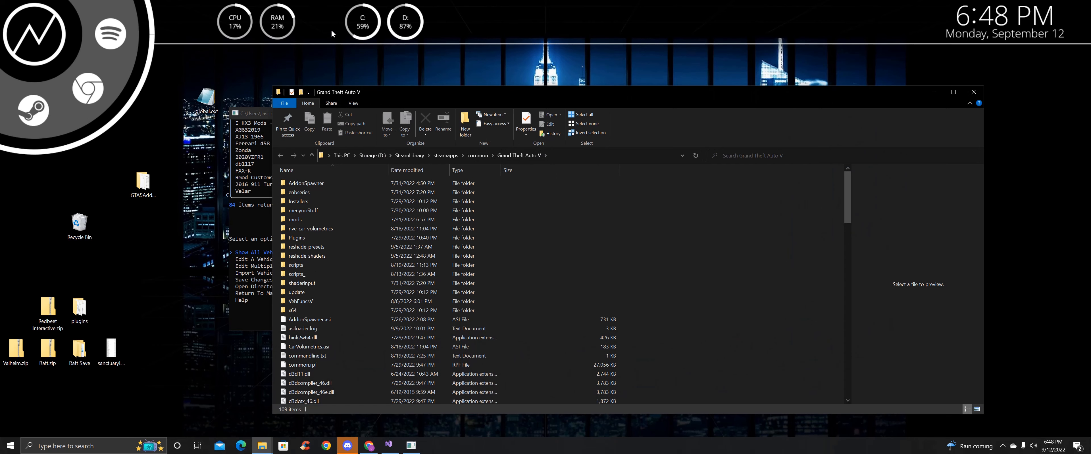
pyautogui.moveTo(339, 87); pyautogui.dragTo(559, 62)
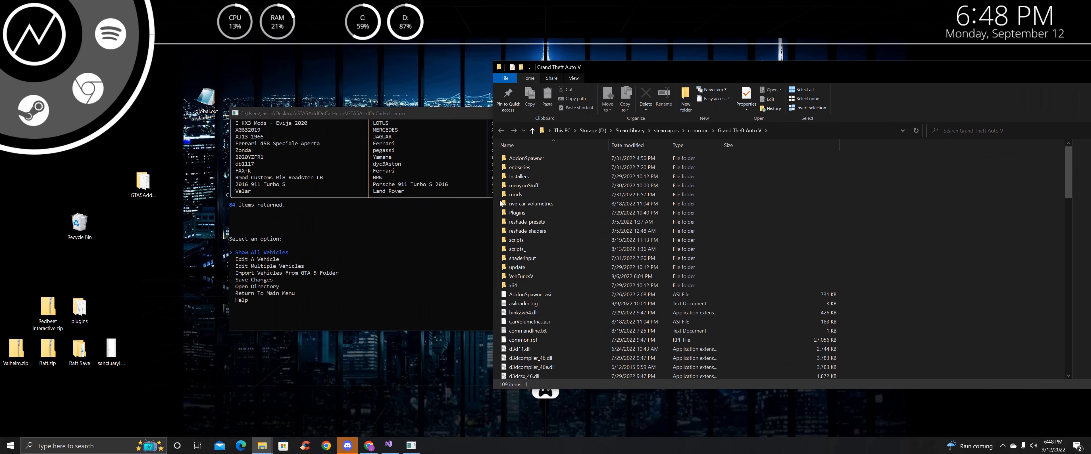
# Go to scripts\PremiumDeluxeMotorsport\Vehicles and open armoured.ini in Notepad++
pyautogui.doubleClick(531, 241)
pyautogui.doubleClick(524, 176)
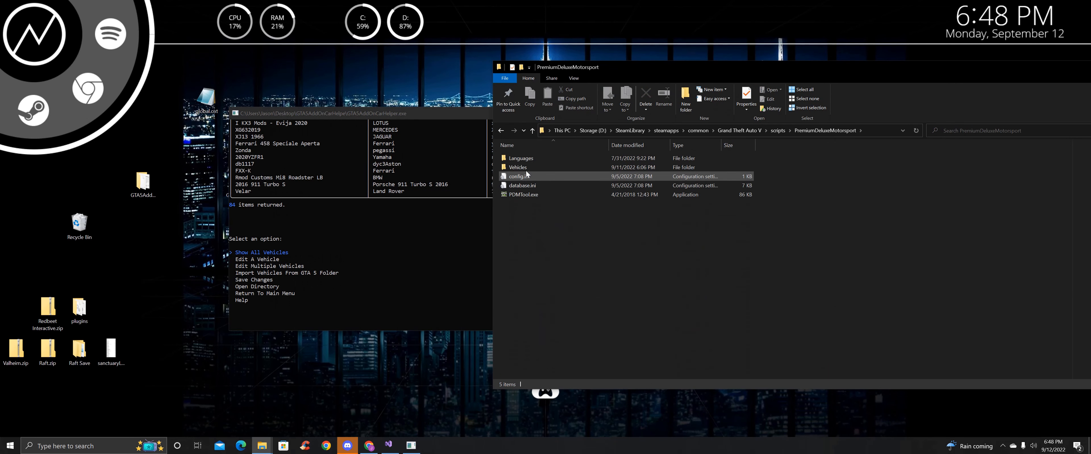
pyautogui.doubleClick(523, 166)
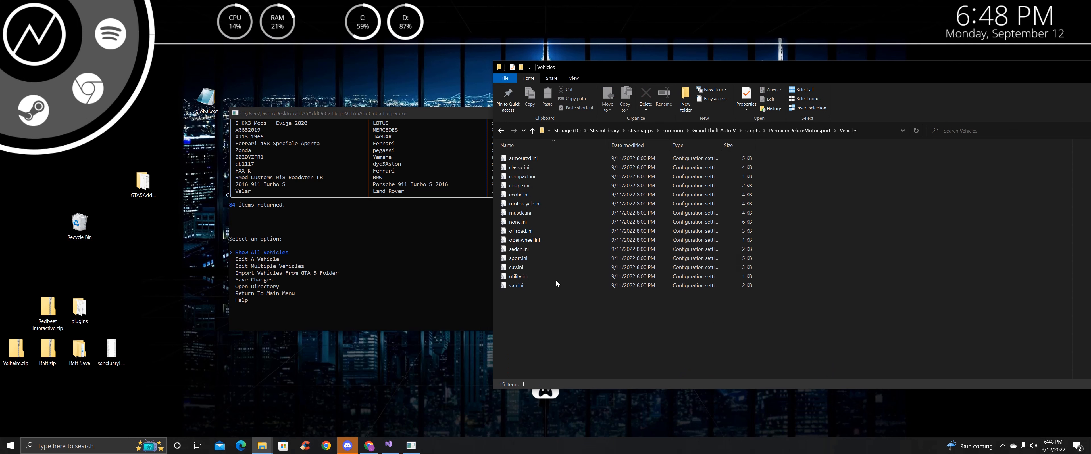
pyautogui.click(527, 161)
pyautogui.rightClick(528, 160)
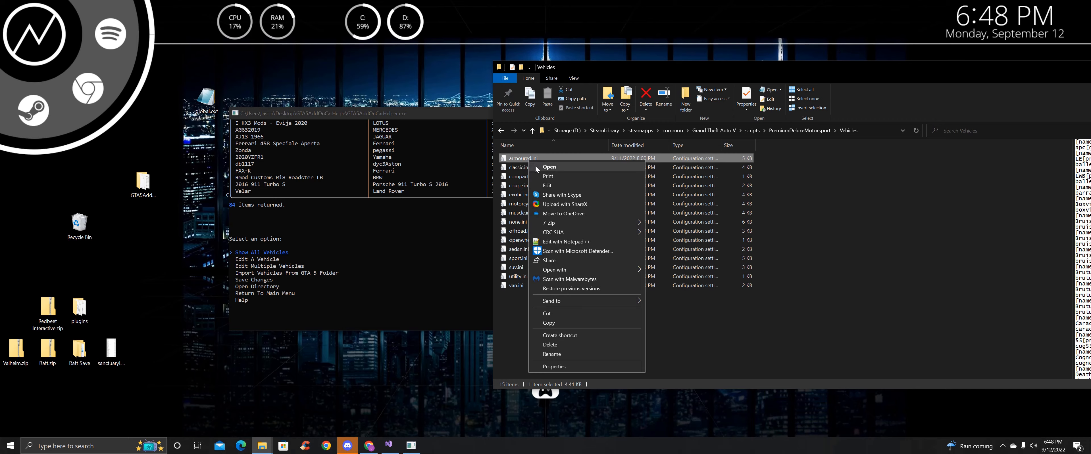
pyautogui.click(571, 238)
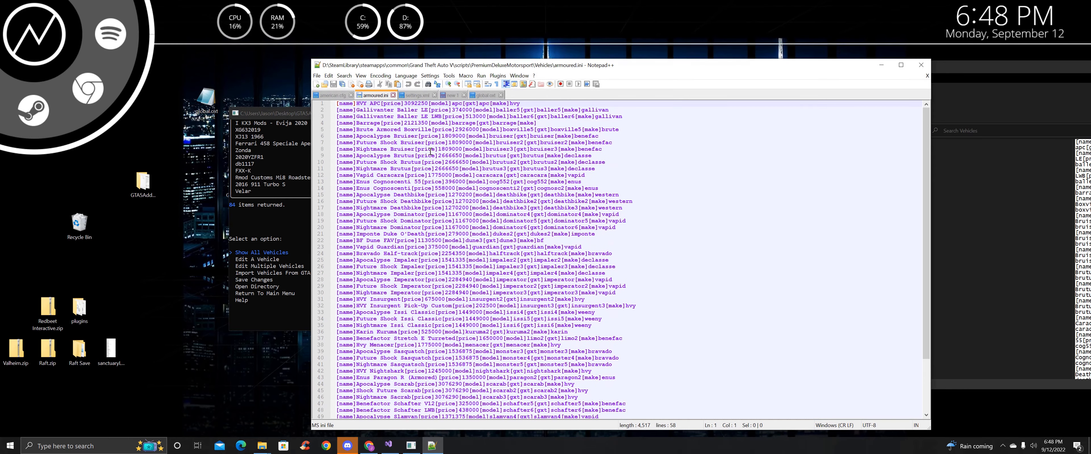
pyautogui.scroll(-4, 383, 148)
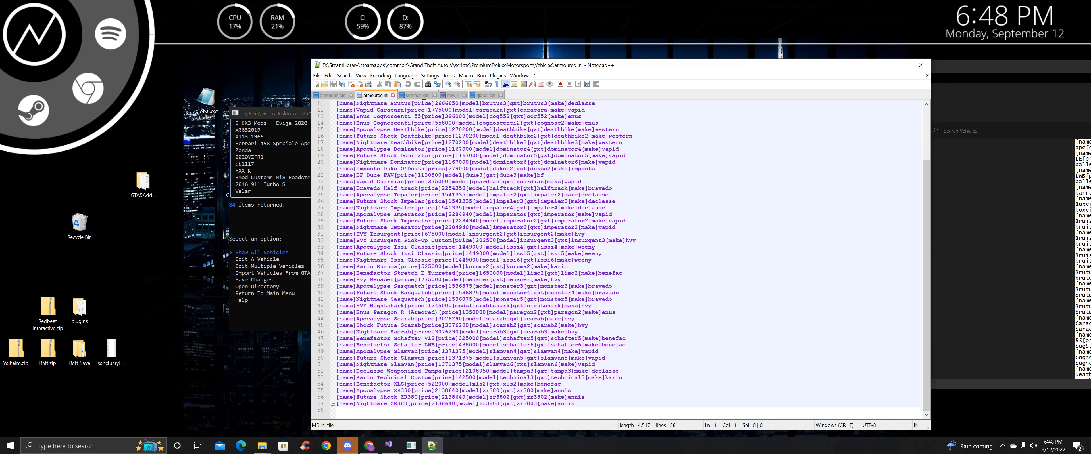
# Close Notepad++ and return to the helper's vehicle listing
pyautogui.click(920, 65)
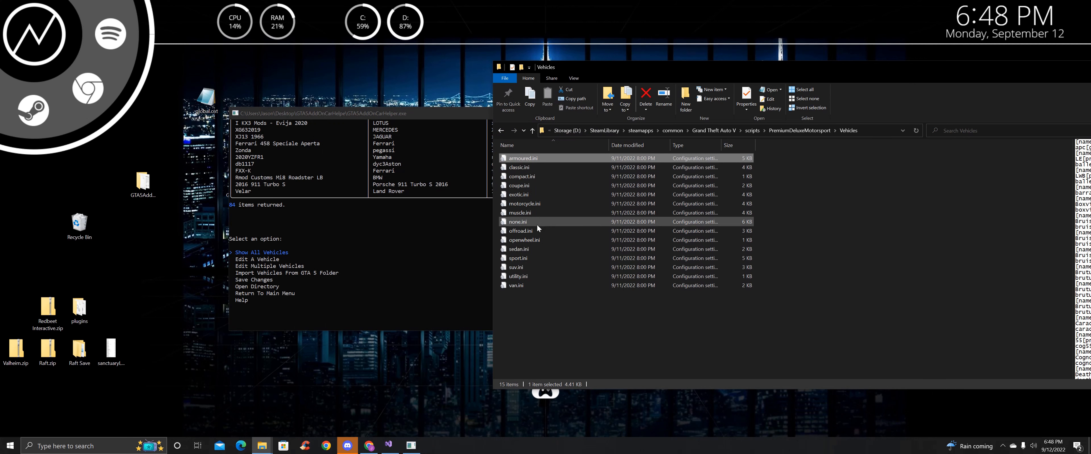
pyautogui.click(405, 197)
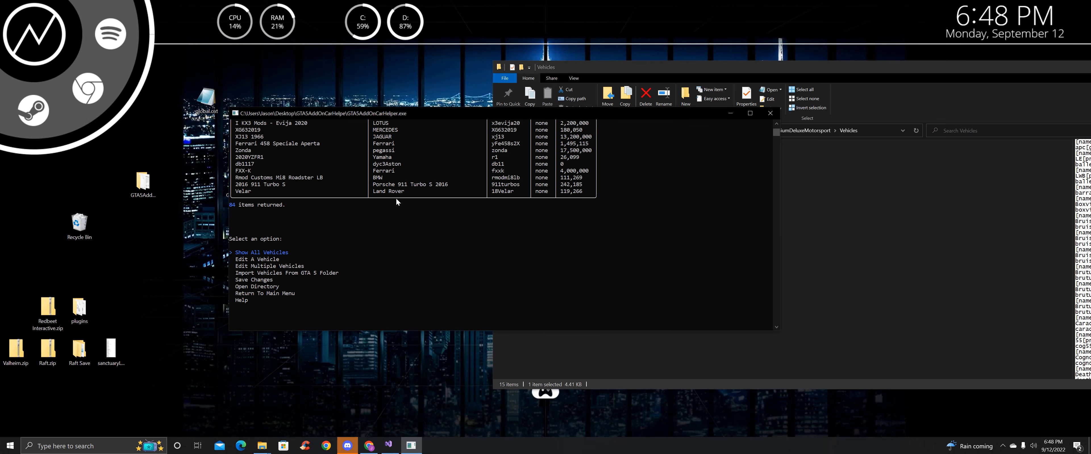
pyautogui.scroll(15, 389, 198)
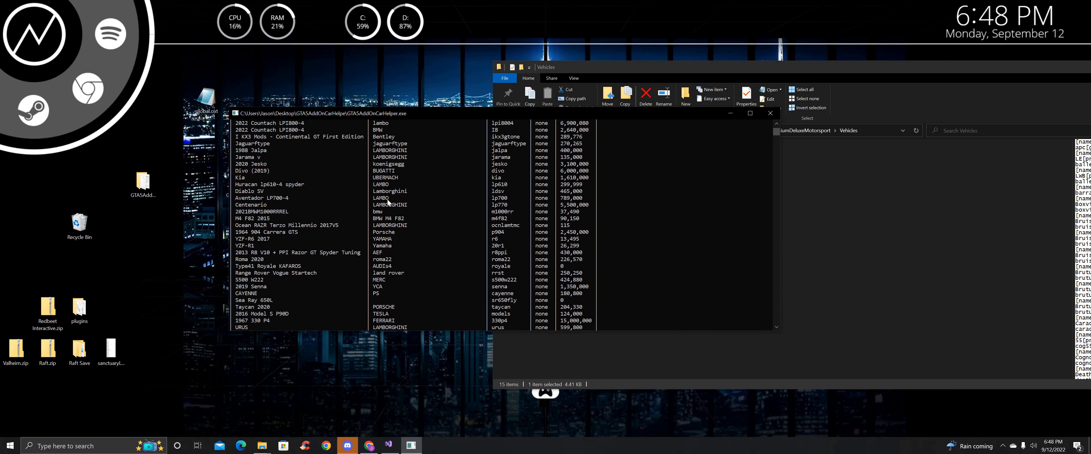
pyautogui.scroll(15, 388, 198)
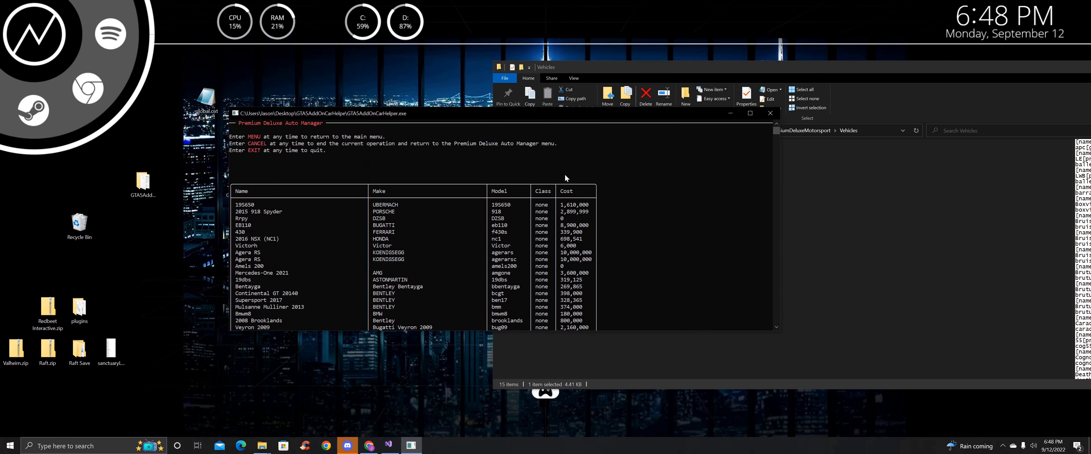
pyautogui.scroll(-15, 544, 199)
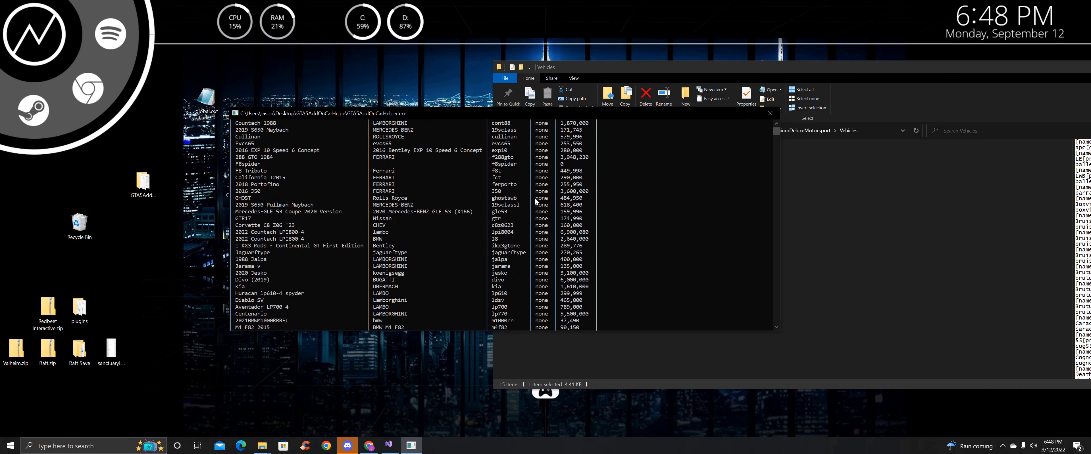
pyautogui.scroll(-7, 536, 198)
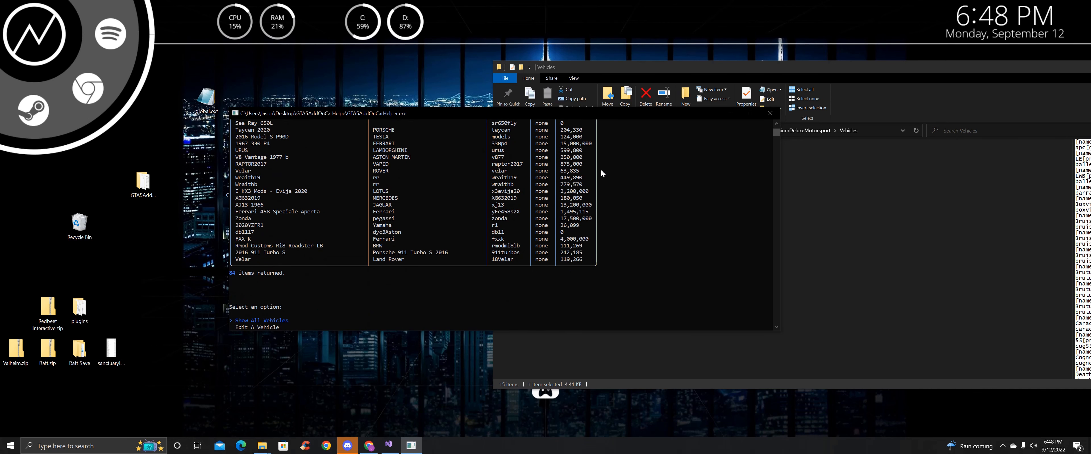
# Scroll through the 84-vehicle table of makes, models, classes and prices to the menu
pyautogui.click(918, 305)
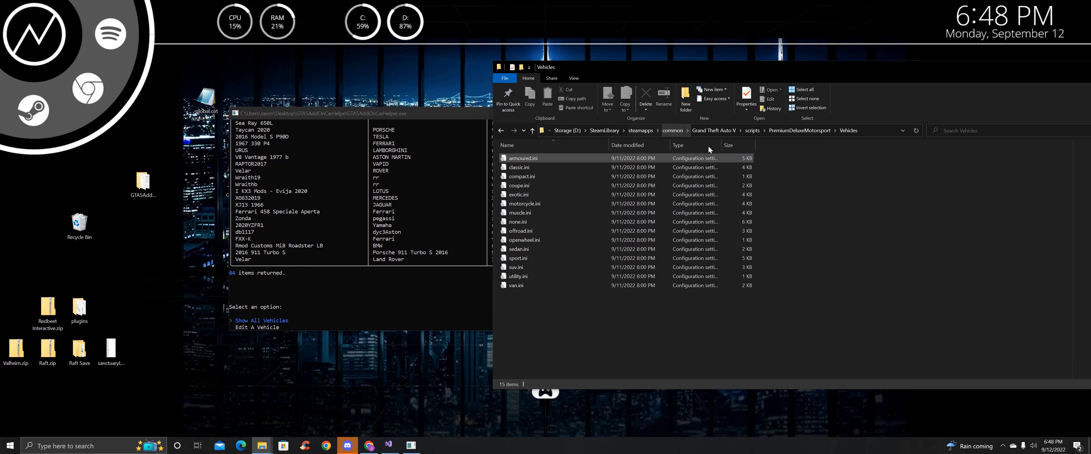
pyautogui.click(467, 235)
pyautogui.scroll(15, 455, 222)
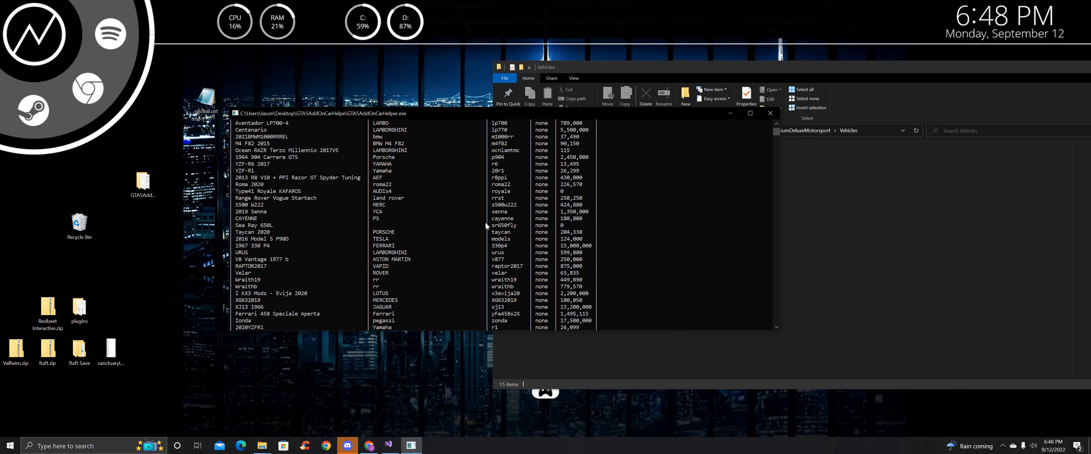
pyautogui.scroll(9, 529, 161)
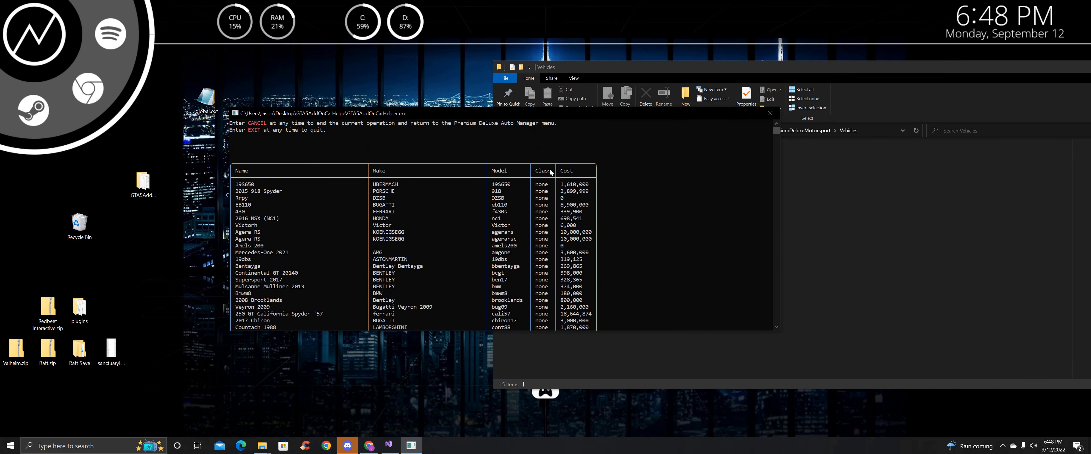
pyautogui.scroll(-8, 550, 303)
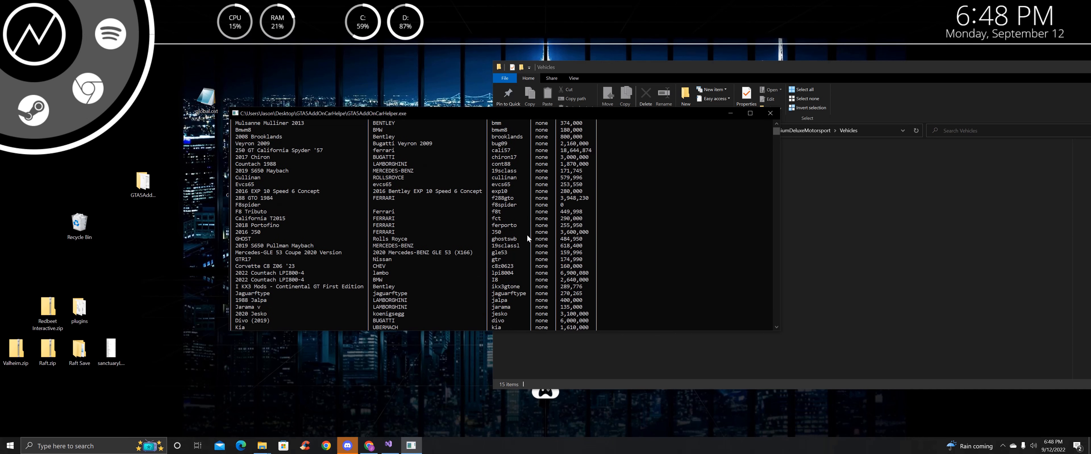
pyautogui.scroll(-10, 529, 220)
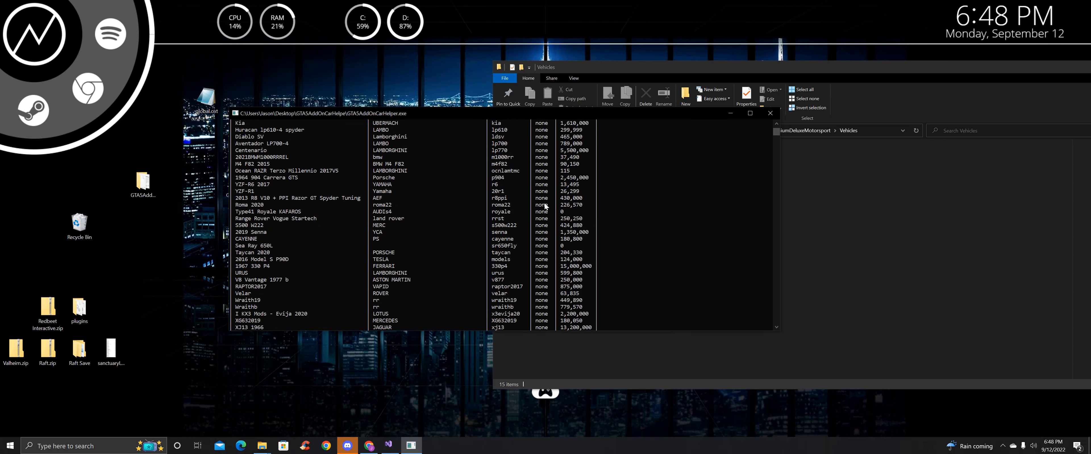
pyautogui.scroll(15, 537, 202)
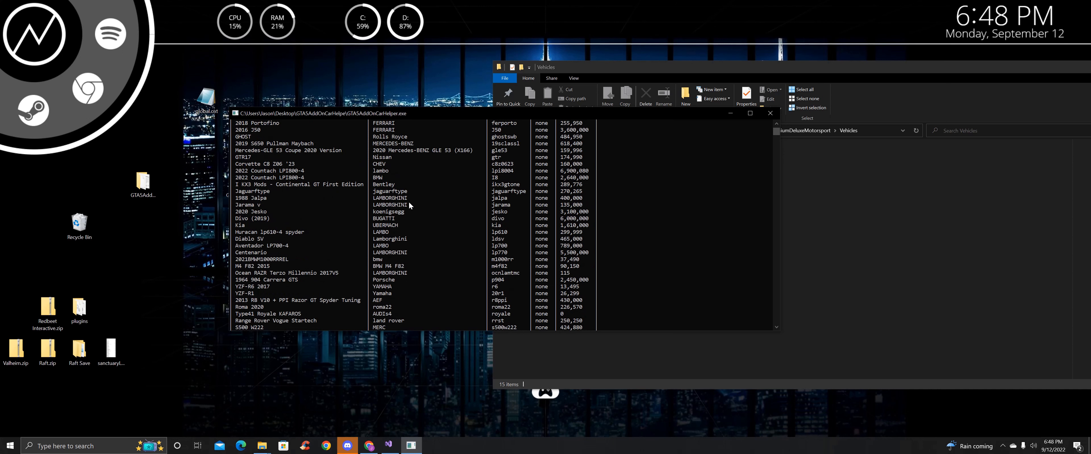
pyautogui.scroll(-3, 536, 212)
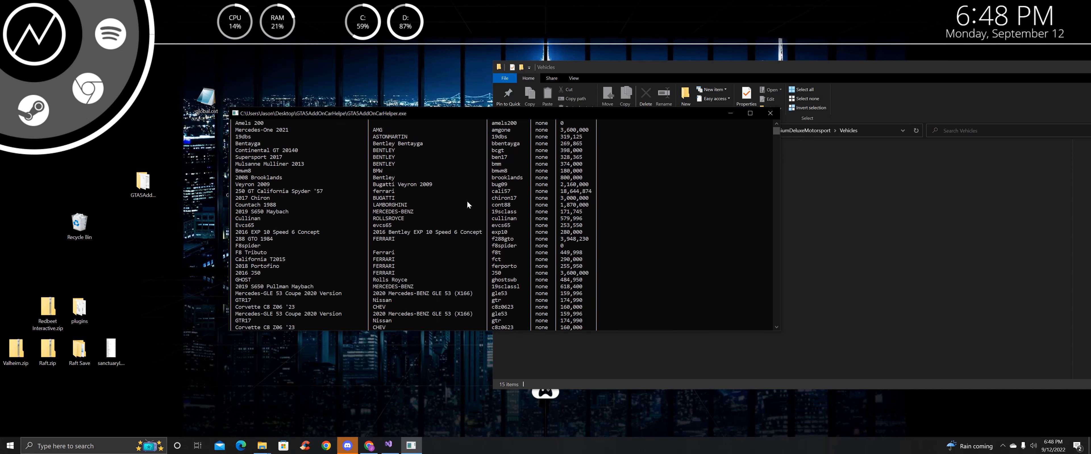
pyautogui.scroll(-15, 458, 200)
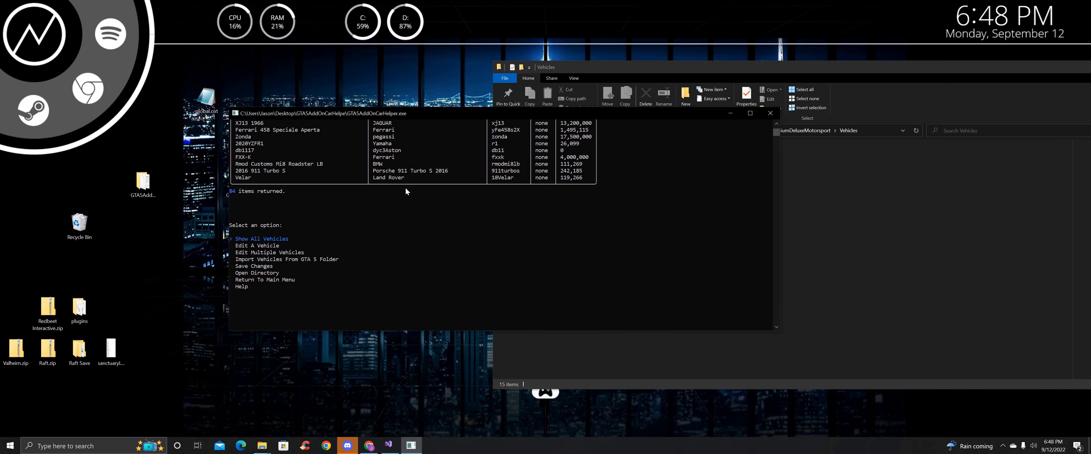
# Edit the cullinan vehicle, keeping its name, make and price, and set its class to CustomSUV
pyautogui.press('Down')
pyautogui.press('Return')
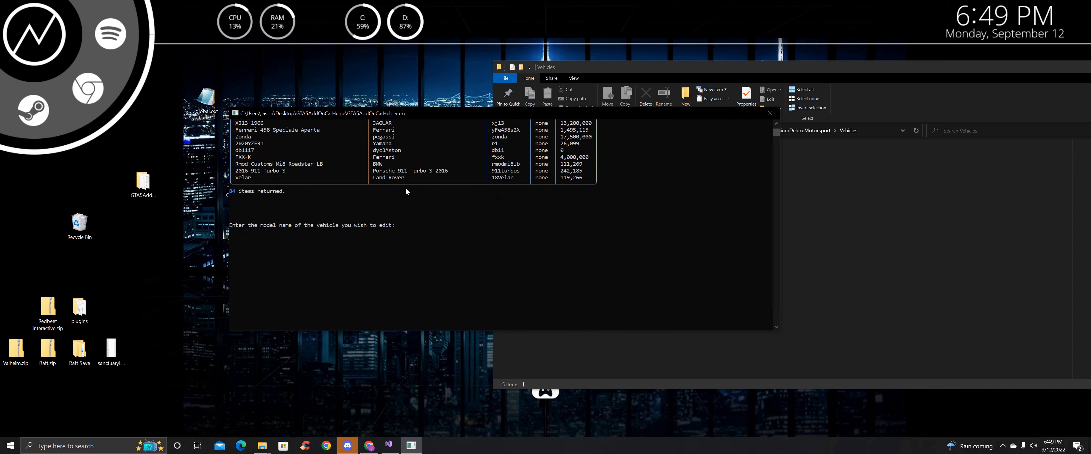
pyautogui.write('cullinnan')
pyautogui.press('Return')
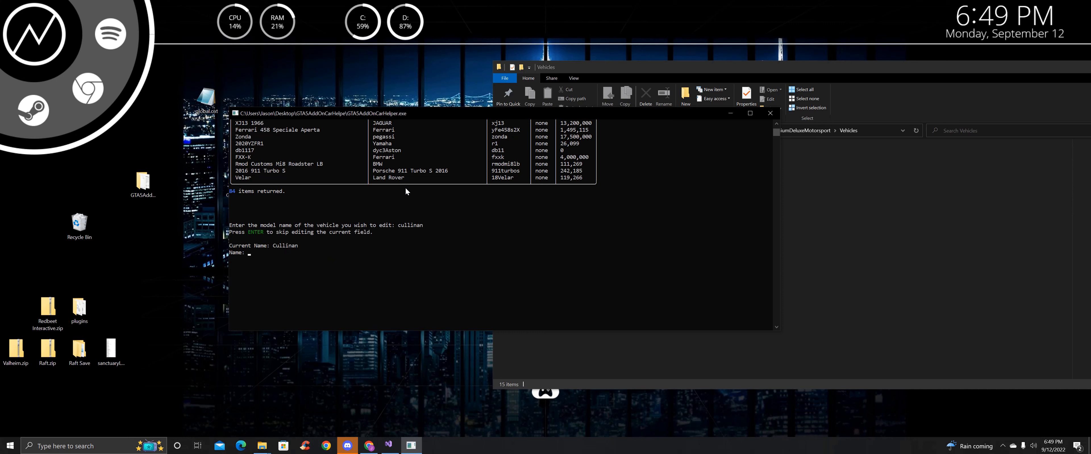
pyautogui.press('Return')
pyautogui.press('Return')
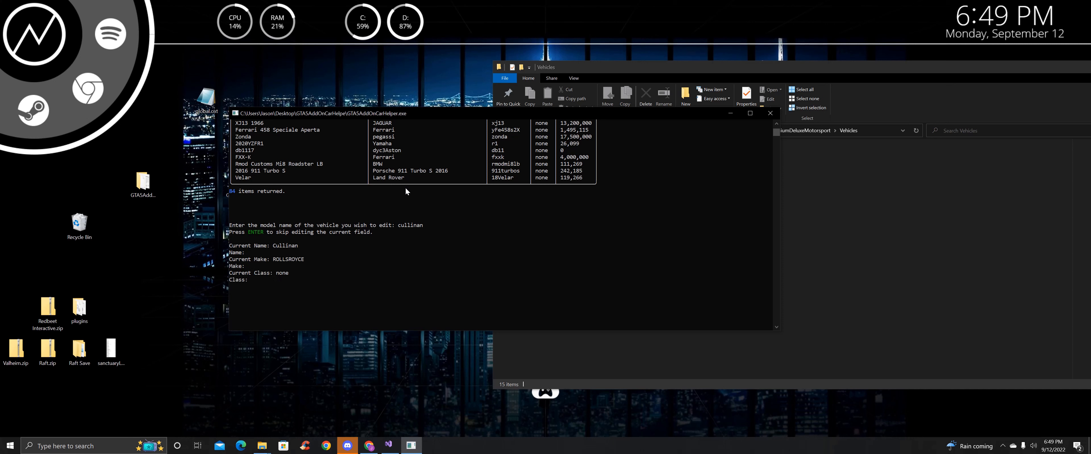
pyautogui.write('CustomSUV')
pyautogui.press('Return')
pyautogui.press('Return')
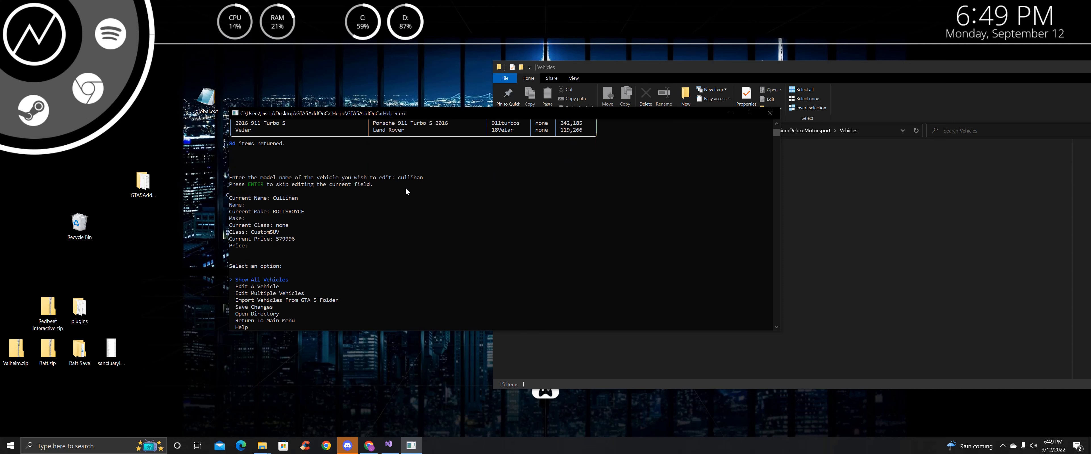
pyautogui.press('Return')
pyautogui.scroll(5, 411, 194)
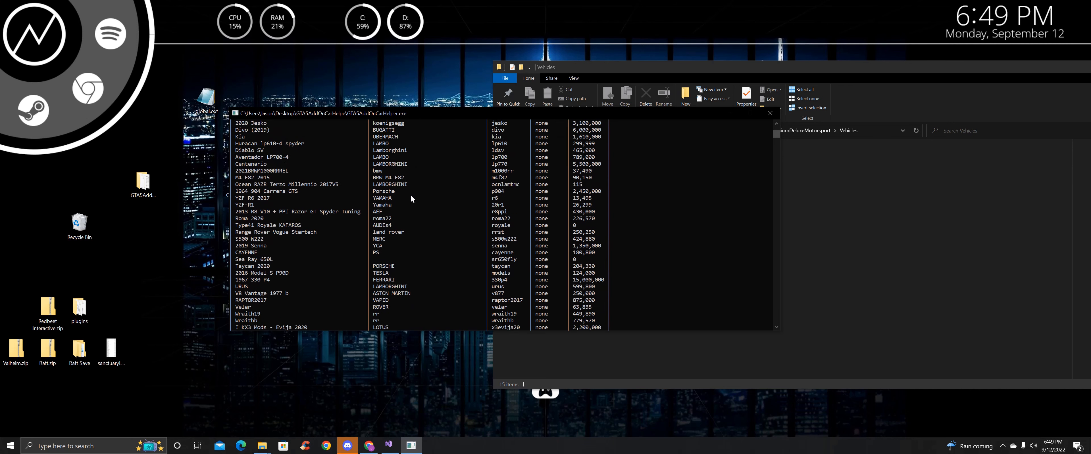
pyautogui.scroll(8, 411, 195)
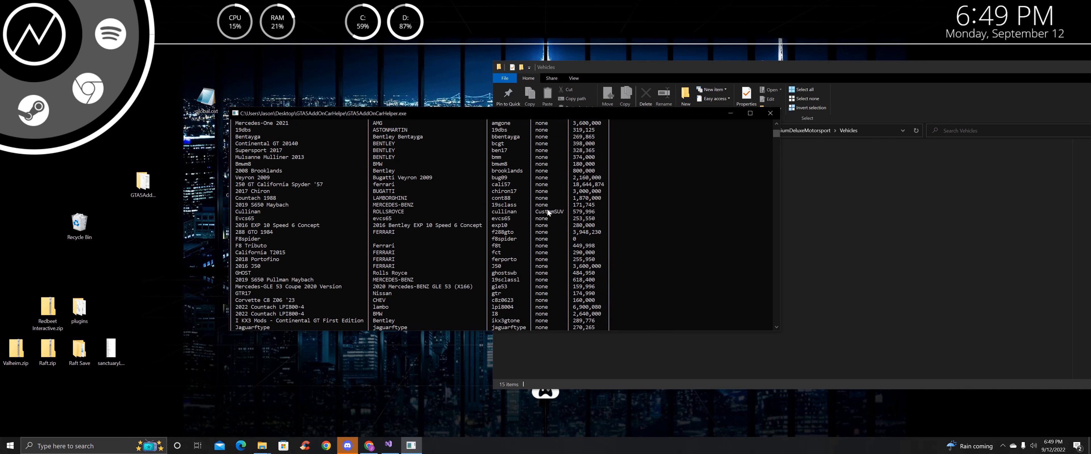
pyautogui.scroll(5, 548, 208)
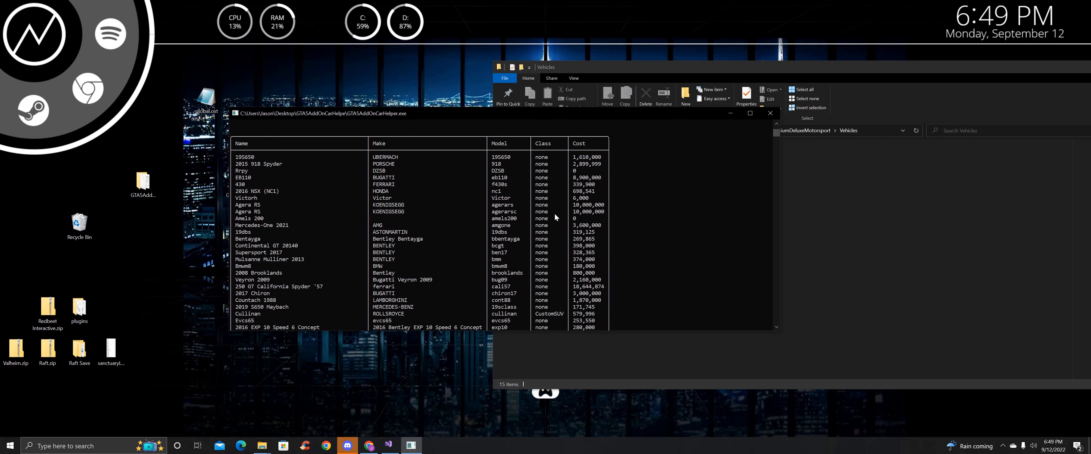
# Close the Vehicles folder window in File Explorer
pyautogui.moveTo(868, 69); pyautogui.dragTo(795, 104)
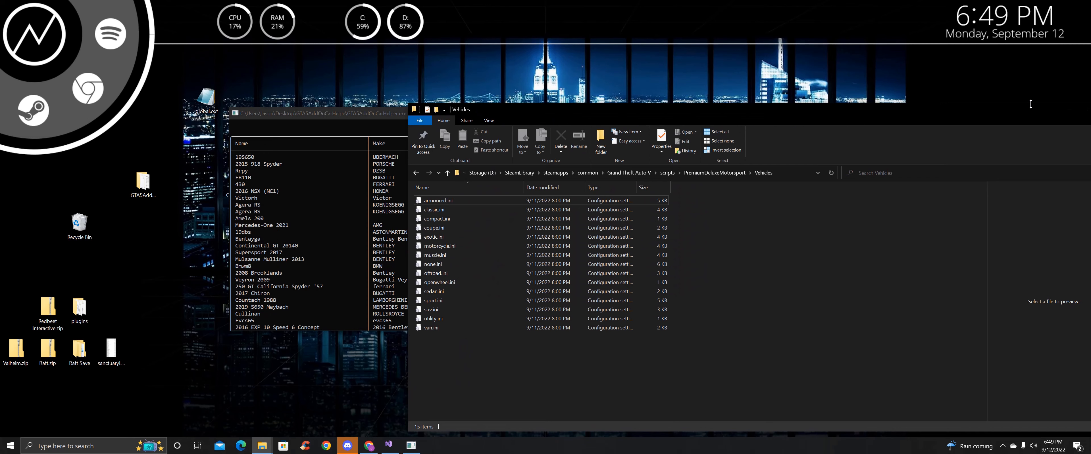
pyautogui.moveTo(982, 111); pyautogui.dragTo(862, 158)
pyautogui.click(978, 155)
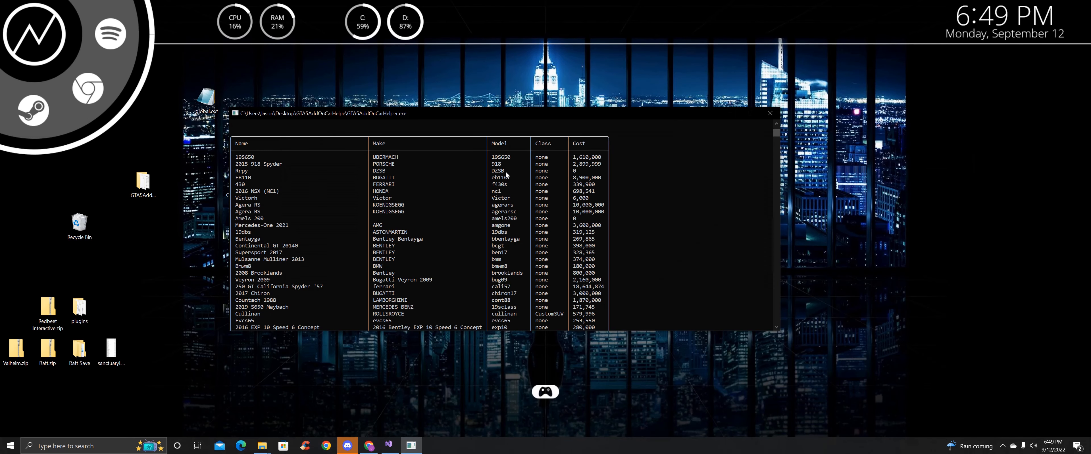
pyautogui.scroll(-8, 409, 201)
pyautogui.scroll(-9, 408, 205)
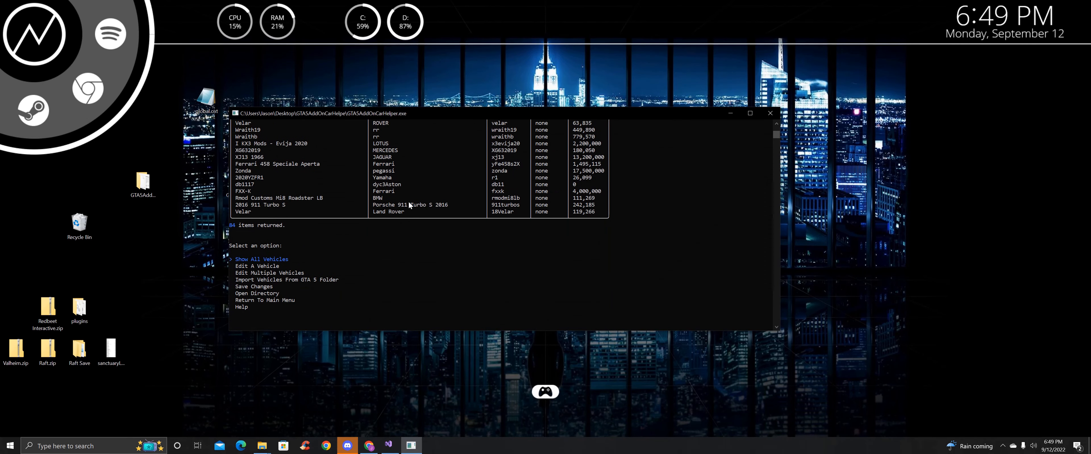
# Save the changes with american as target language, writing none.ini and CustomSUV.ini
pyautogui.press('Down')
pyautogui.press('Down')
pyautogui.press('Down')
pyautogui.press('Down')
pyautogui.press('Return')
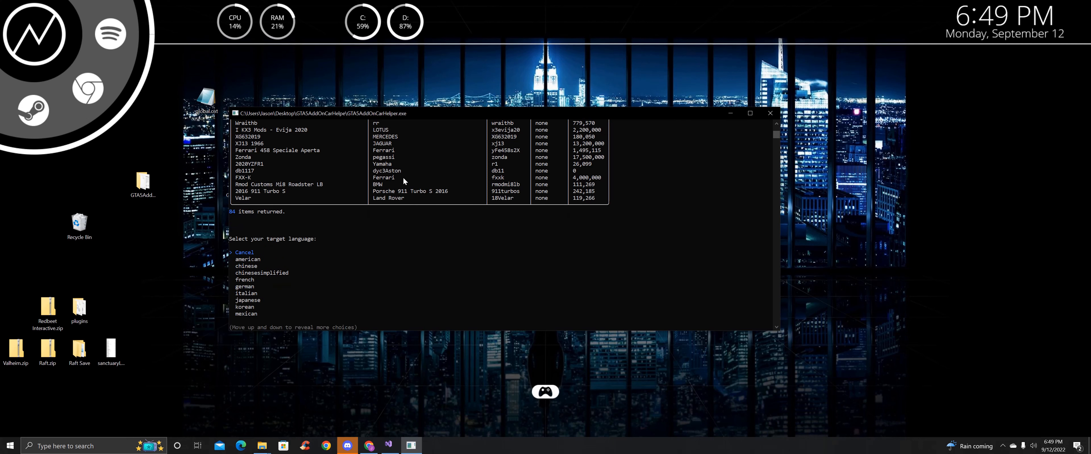
pyautogui.scroll(-1, 381, 196)
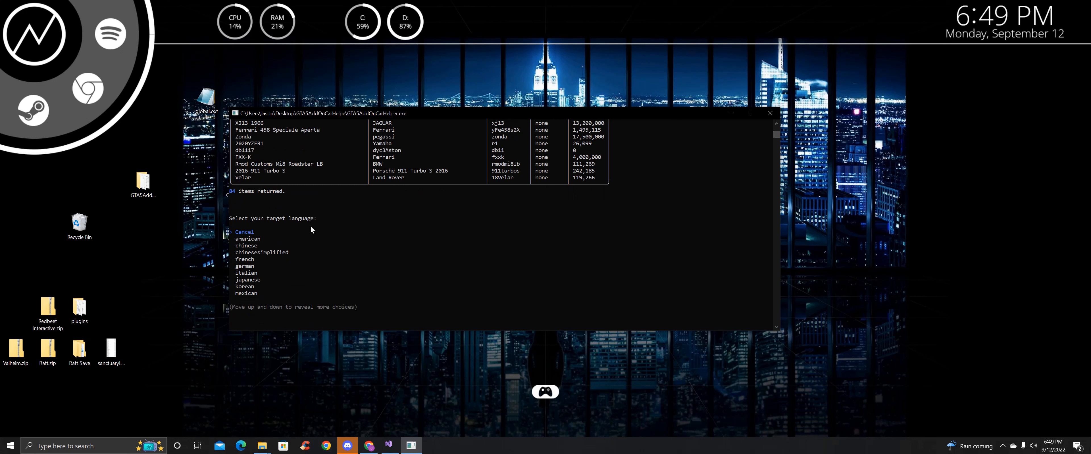
pyautogui.press('Down')
pyautogui.press('Return')
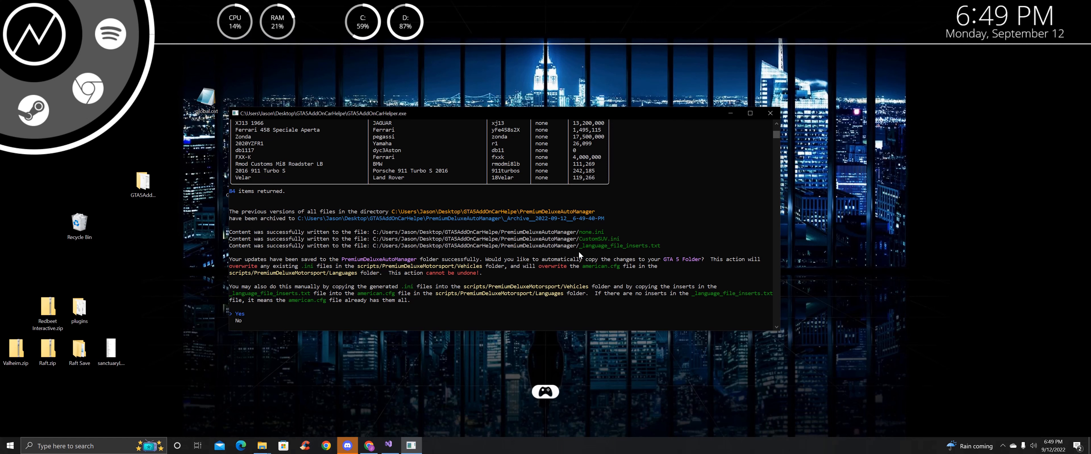
pyautogui.scroll(15, 578, 255)
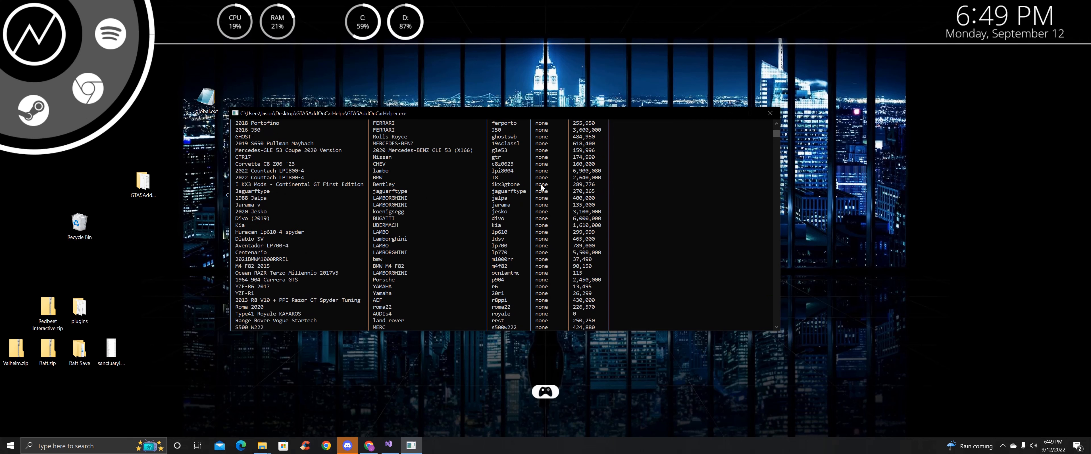
pyautogui.scroll(6, 544, 188)
pyautogui.scroll(-20, 538, 192)
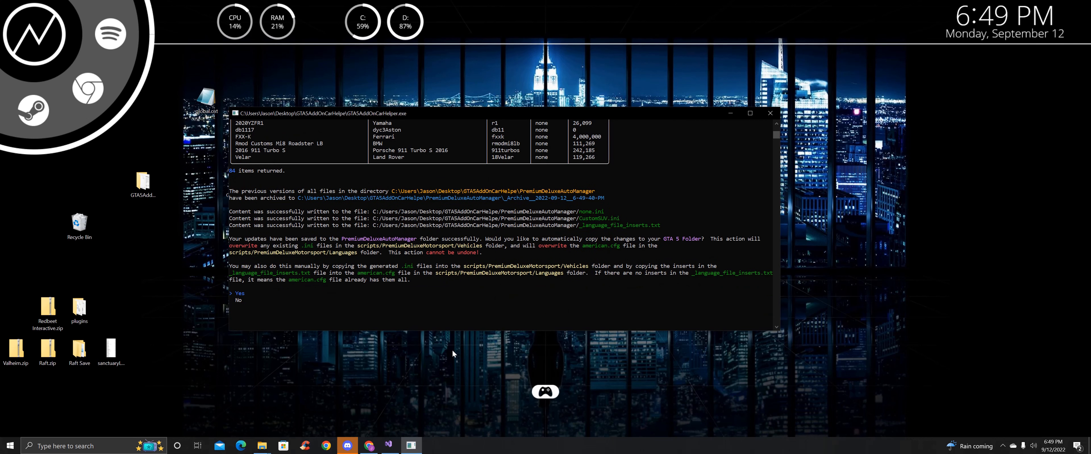
pyautogui.click(262, 446)
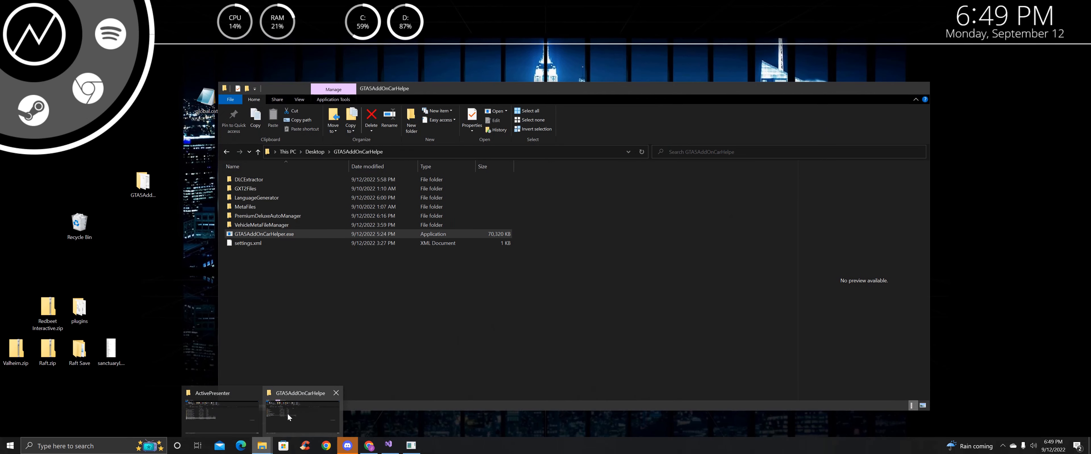
# Browse to the PremiumDeluxeAutoManager output folder and check the generated none.ini in Notepad++
pyautogui.click(287, 413)
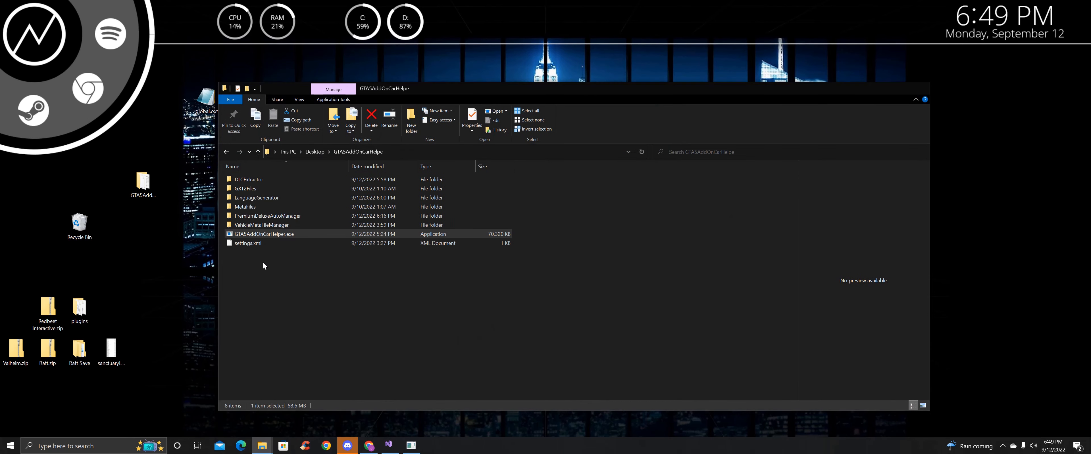
pyautogui.doubleClick(258, 198)
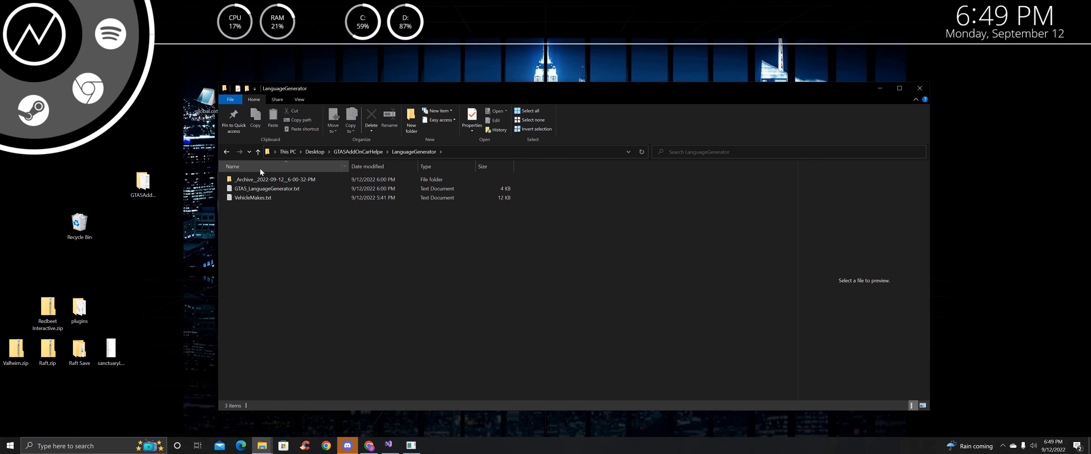
pyautogui.moveTo(321, 84); pyautogui.dragTo(569, 115)
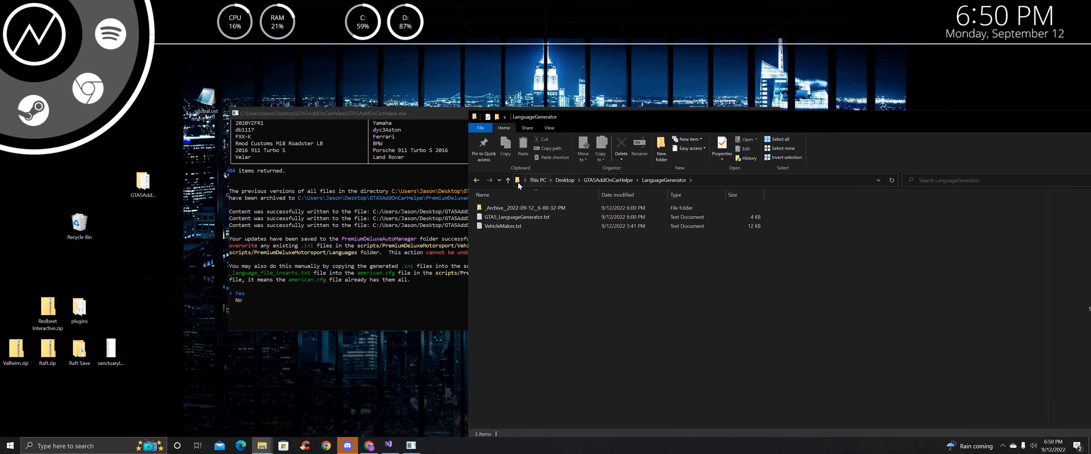
pyautogui.click(507, 180)
pyautogui.doubleClick(505, 240)
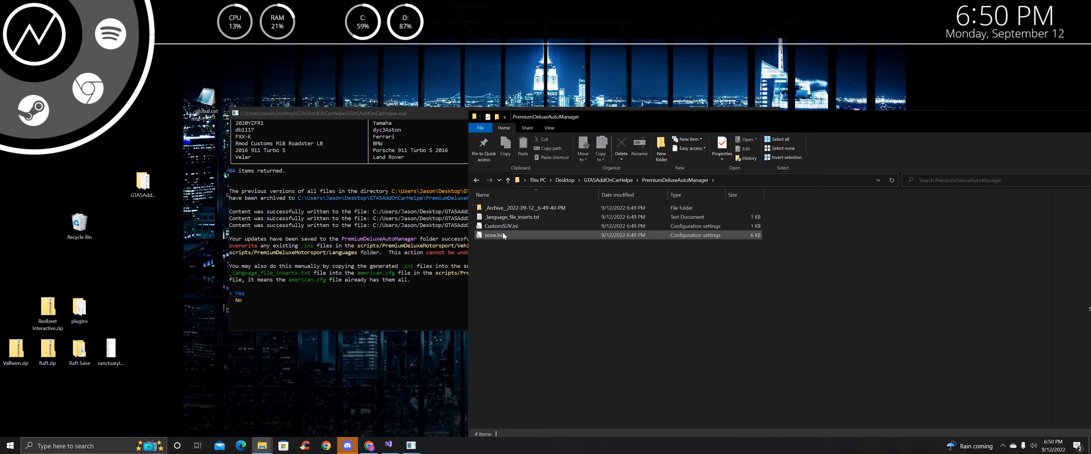
pyautogui.click(503, 234)
pyautogui.rightClick(502, 233)
pyautogui.click(529, 98)
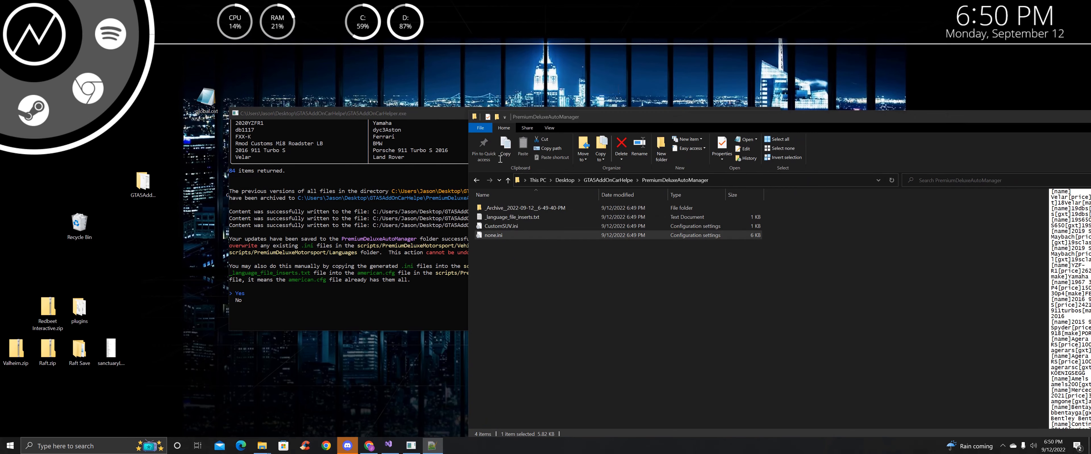
pyautogui.scroll(-12, 410, 199)
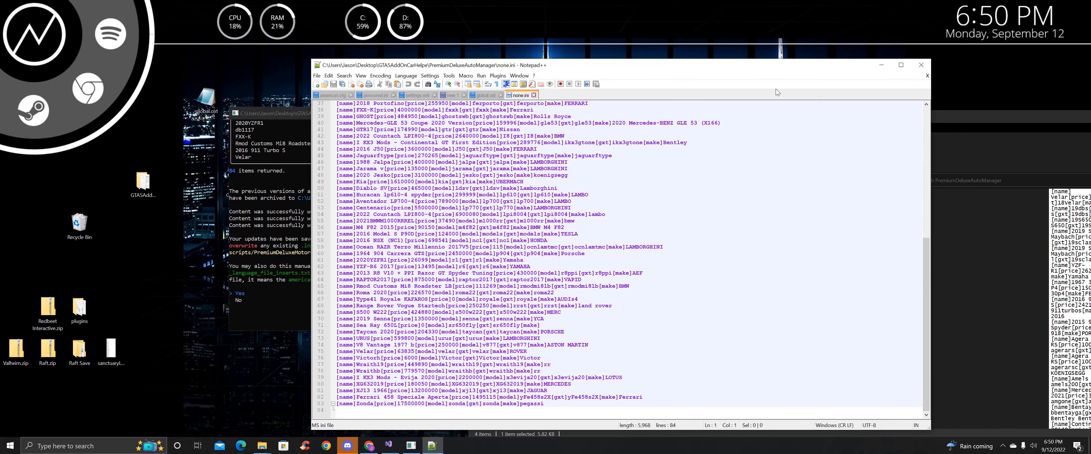
pyautogui.click(921, 65)
# Check CustomSUV.ini in Notepad++, then close it and minimize the folder window
pyautogui.click(509, 227)
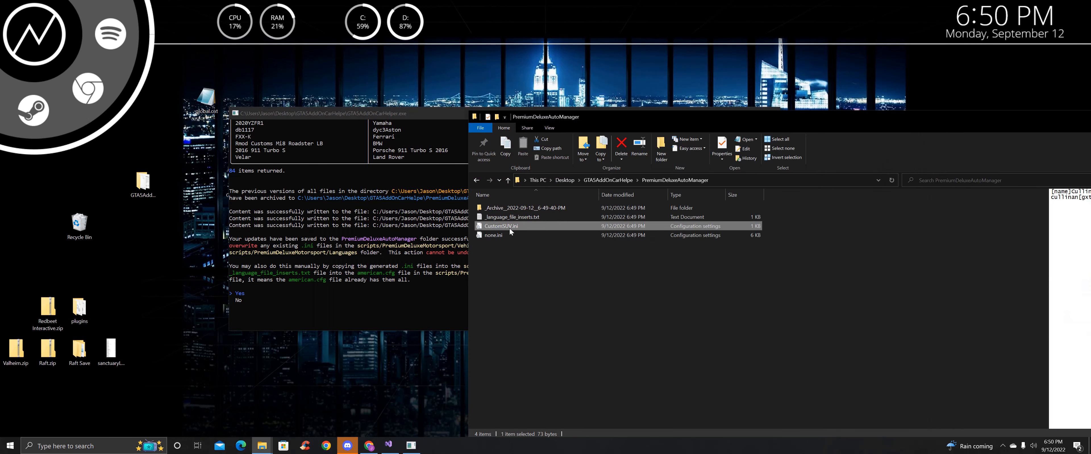
pyautogui.rightClick(509, 229)
pyautogui.click(529, 95)
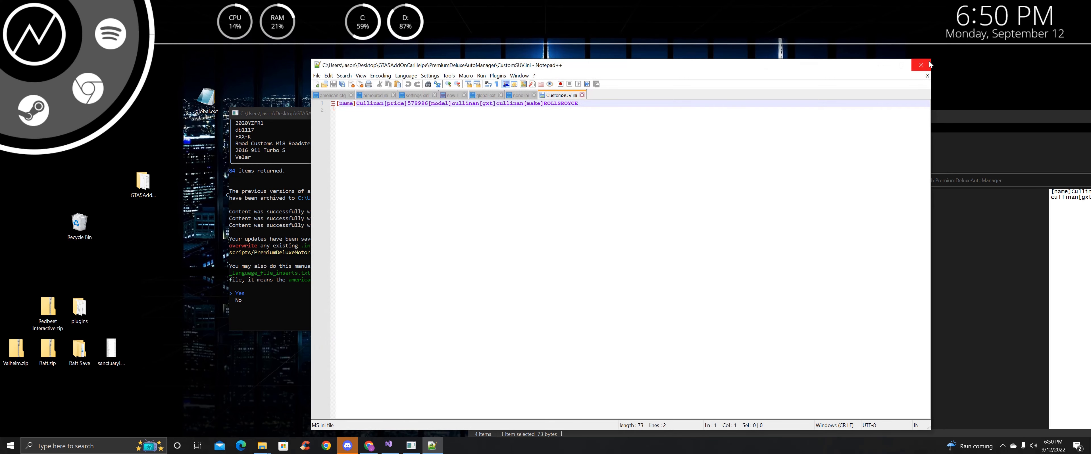
pyautogui.click(918, 67)
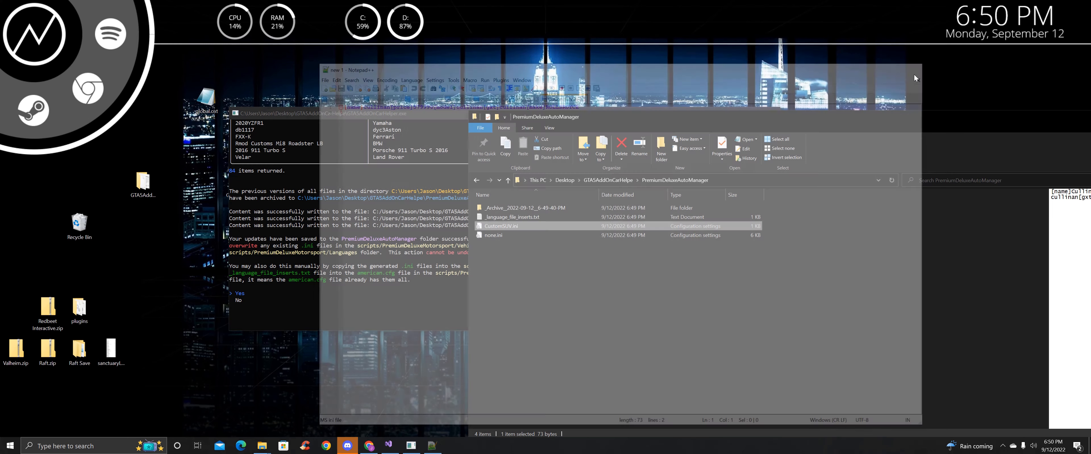
pyautogui.moveTo(626, 116); pyautogui.dragTo(341, 125)
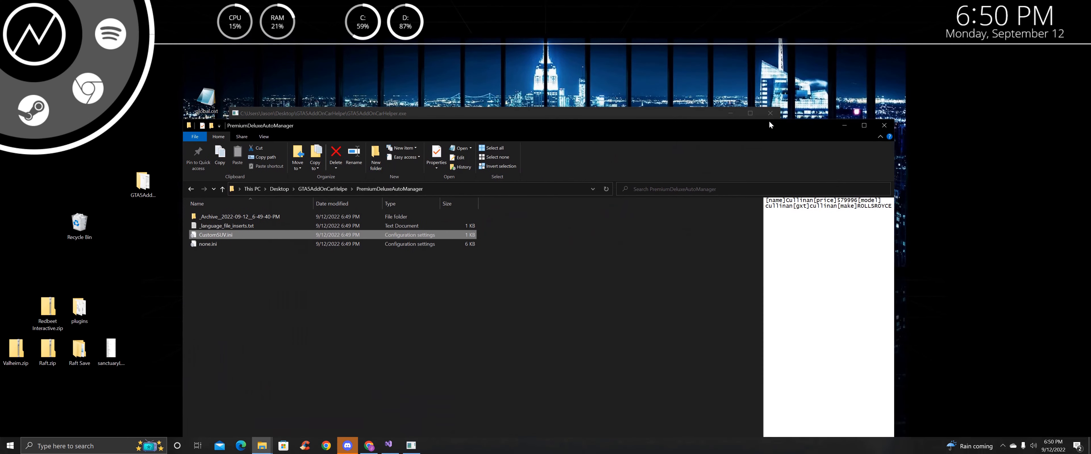
pyautogui.click(844, 122)
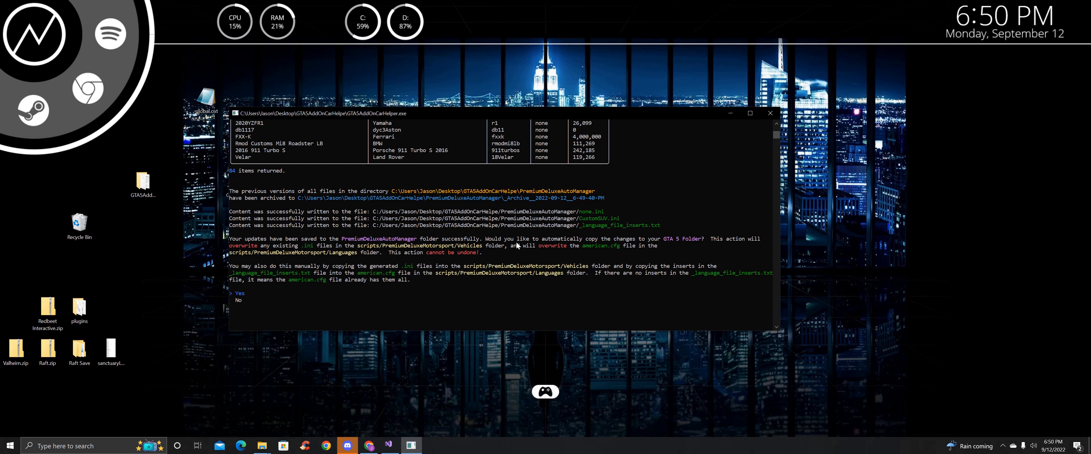
# Decline copying the changes to GTA 5 and open the GTA5FolderPath directory
pyautogui.press('Down')
pyautogui.press('Return')
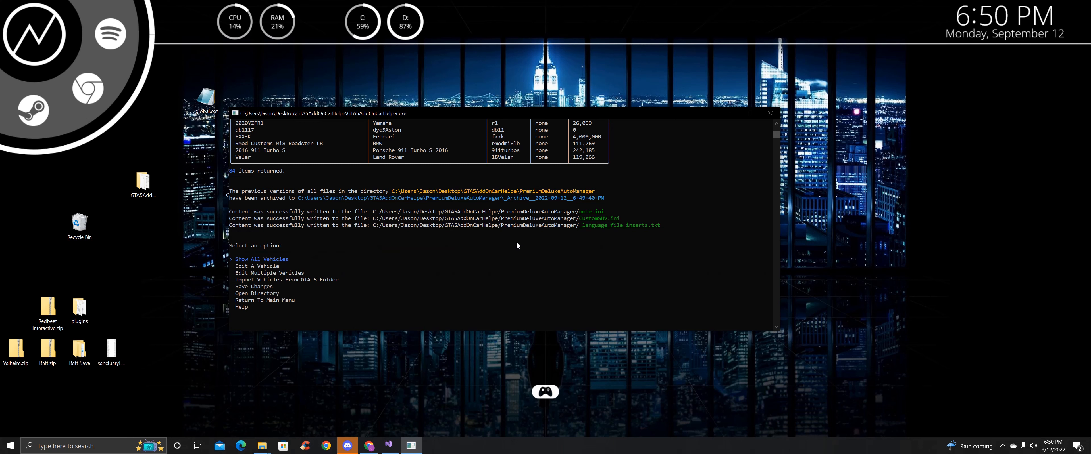
pyautogui.press('Down')
pyautogui.press('Down')
pyautogui.press('Down')
pyautogui.press('Return')
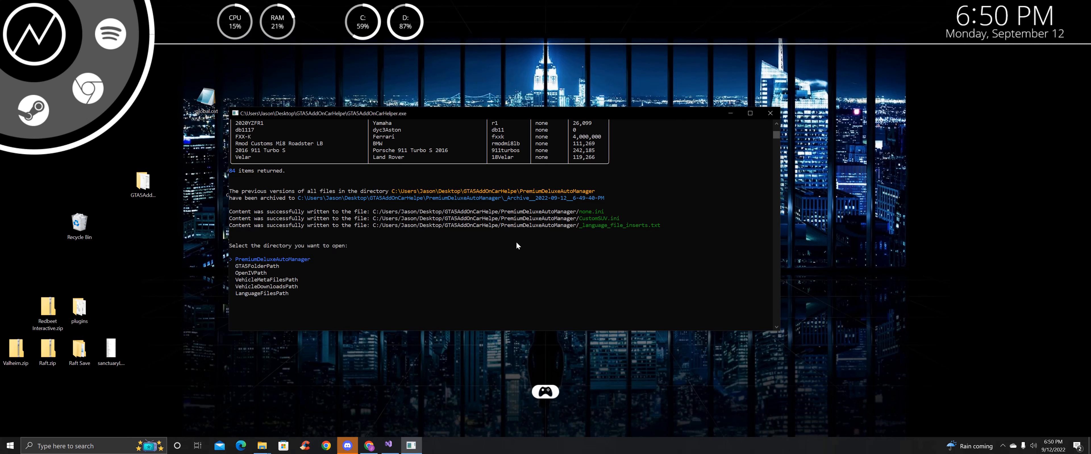
pyautogui.press('Down')
pyautogui.press('Return')
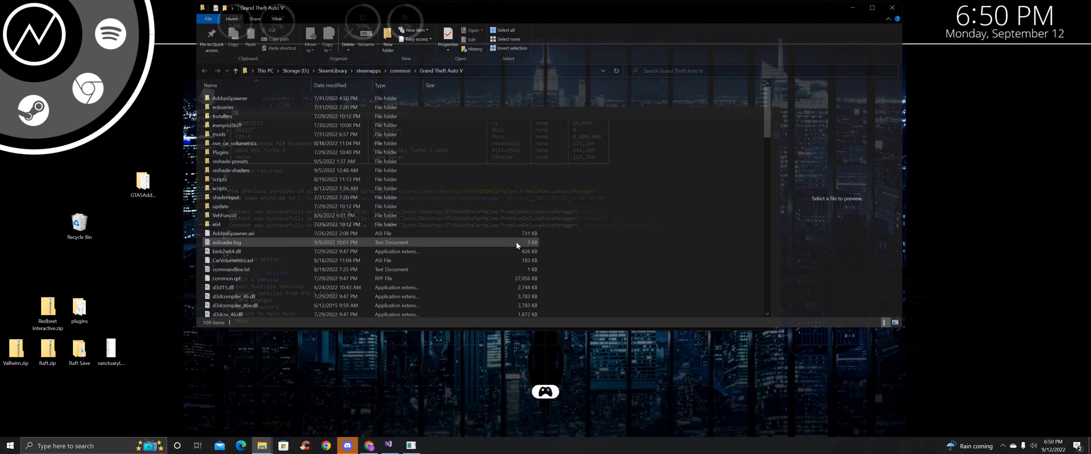
# Navigate to scripts\PremiumDeluxeMotorsport\Vehicles and bring up the helper's directory list again
pyautogui.moveTo(445, 19); pyautogui.dragTo(719, 60)
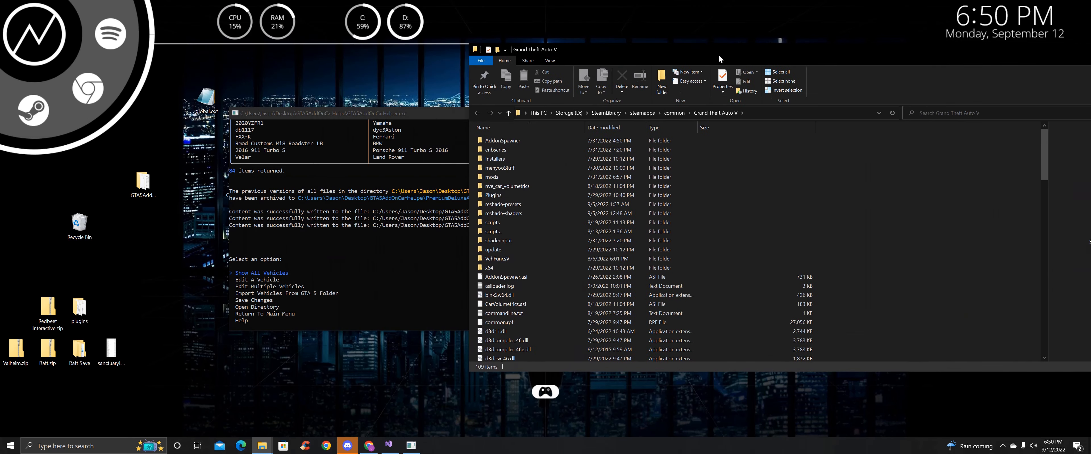
pyautogui.doubleClick(520, 220)
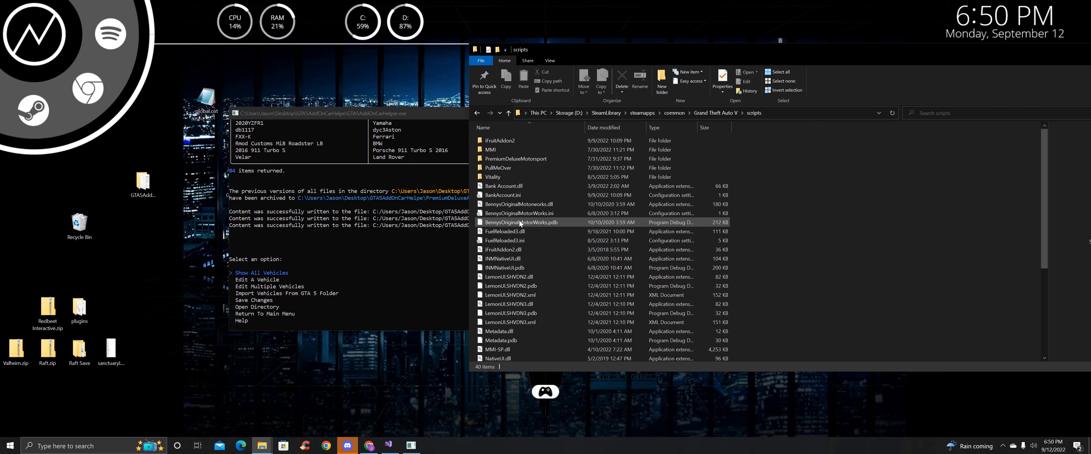
pyautogui.doubleClick(514, 159)
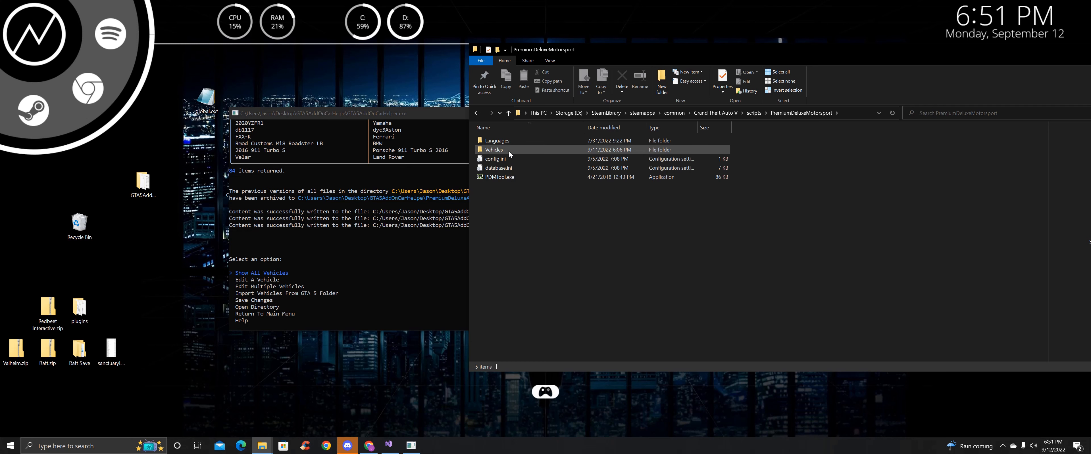
pyautogui.doubleClick(508, 150)
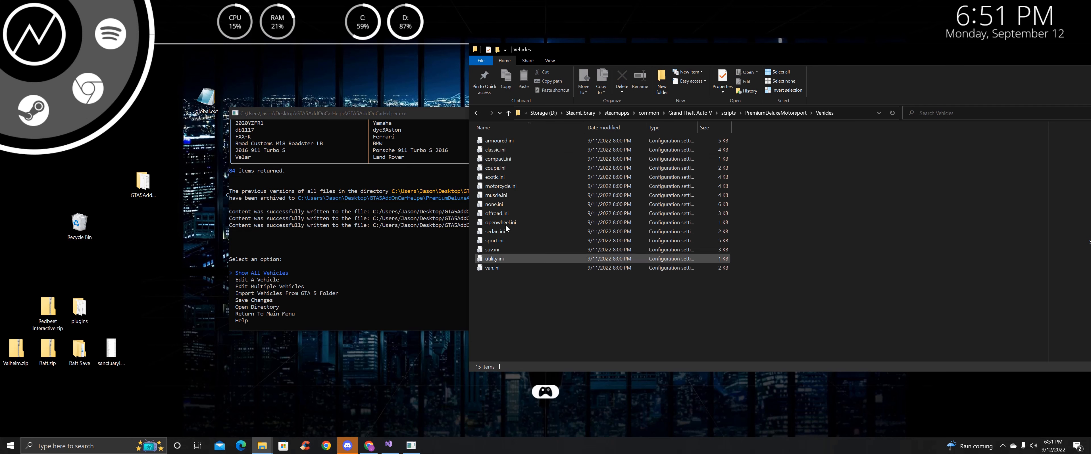
pyautogui.moveTo(459, 117); pyautogui.dragTo(370, 120)
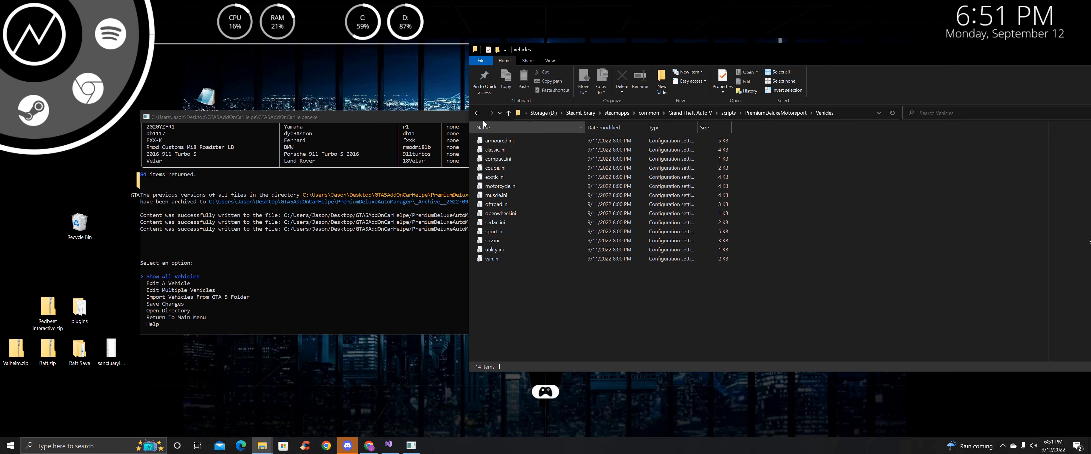
pyautogui.click(296, 274)
pyautogui.press('Down')
pyautogui.press('Down')
pyautogui.press('Down')
pyautogui.press('Down')
pyautogui.press('Down')
pyautogui.press('Return')
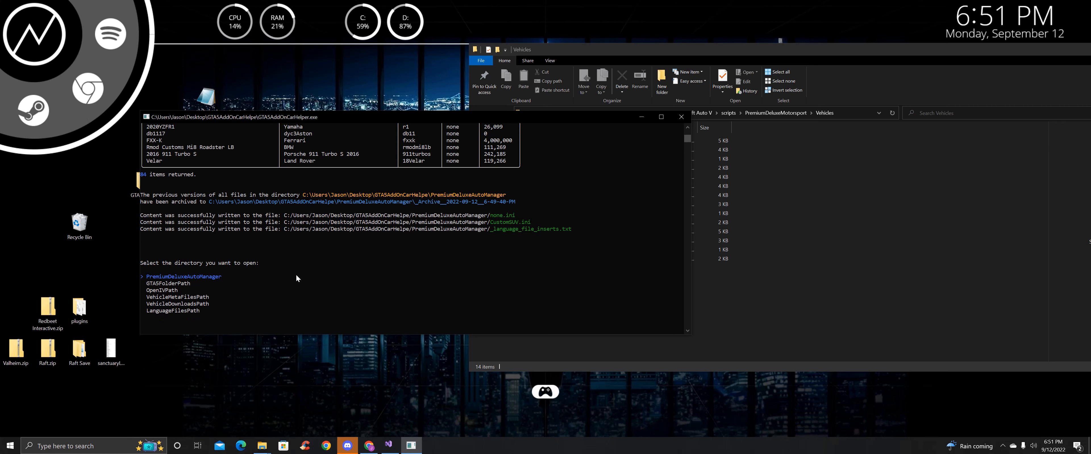
# Open the PremiumDeluxeAutoManager output folder and select CustomSUV.ini and none.ini together
pyautogui.press('Return')
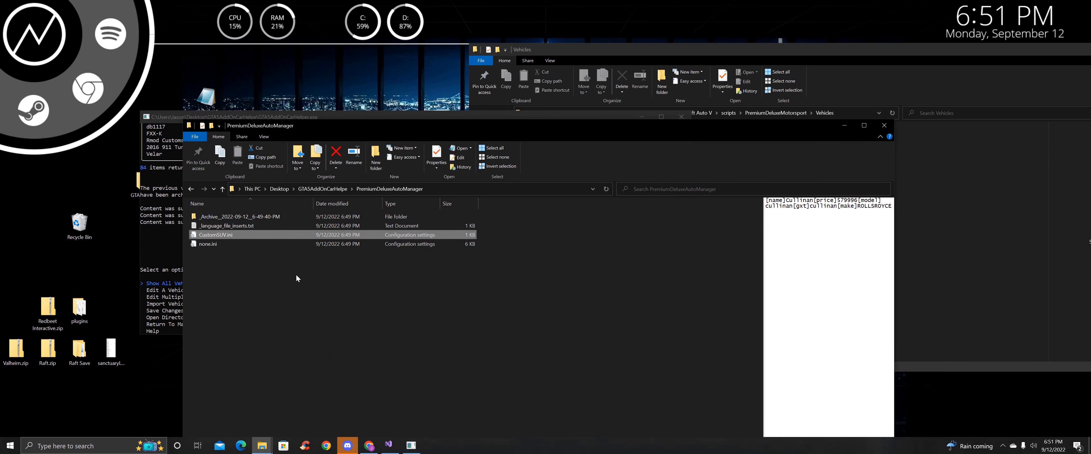
pyautogui.moveTo(383, 131); pyautogui.dragTo(250, 75)
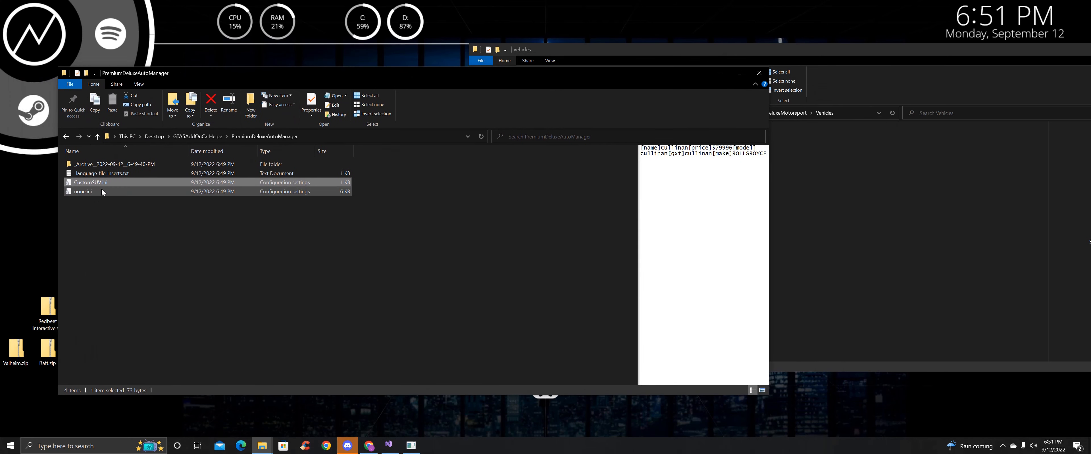
pyautogui.click(971, 294)
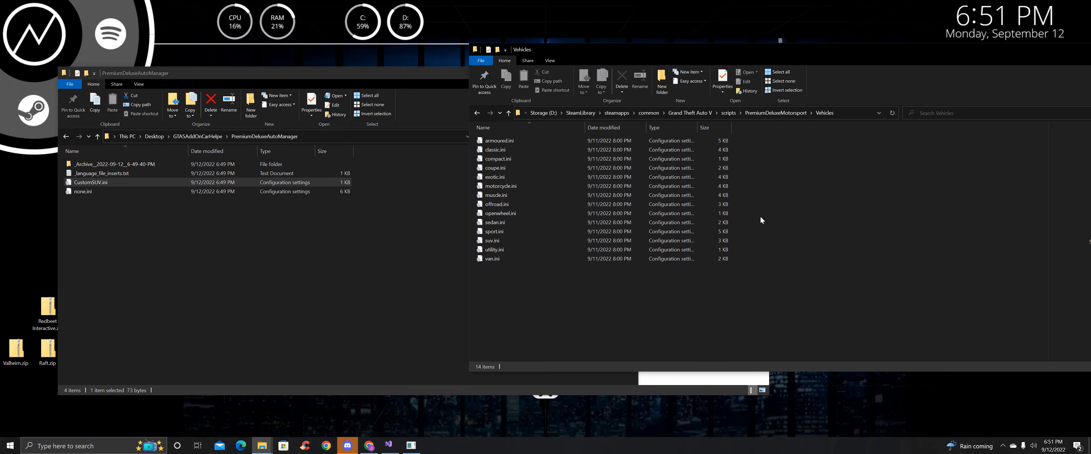
pyautogui.moveTo(176, 218); pyautogui.dragTo(867, 304)
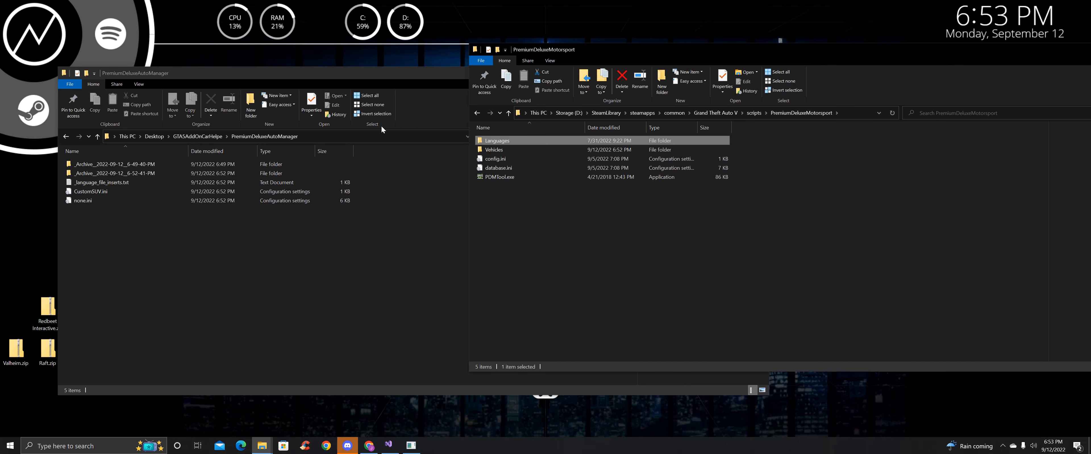
# Open the game's american.cfg from the Languages folder in Notepad++
pyautogui.doubleClick(506, 142)
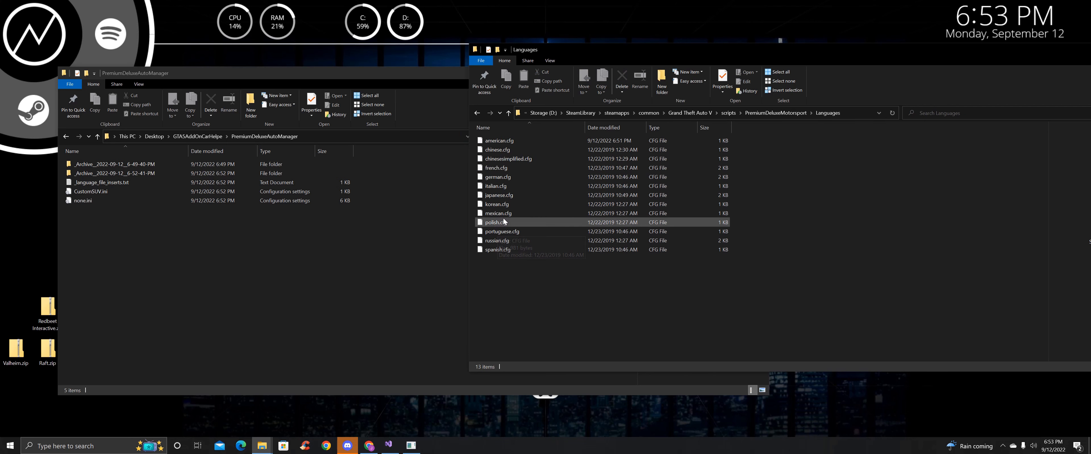
pyautogui.click(514, 139)
pyautogui.rightClick(513, 140)
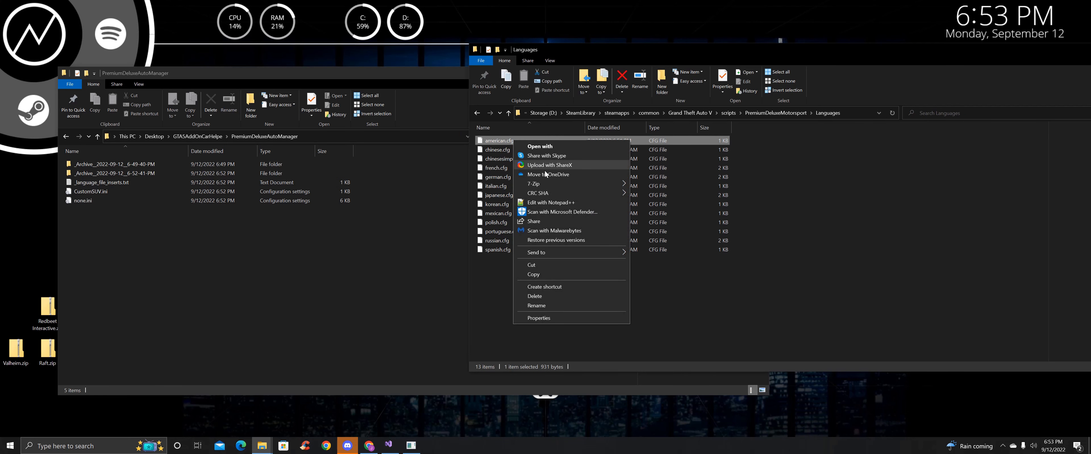
pyautogui.click(555, 202)
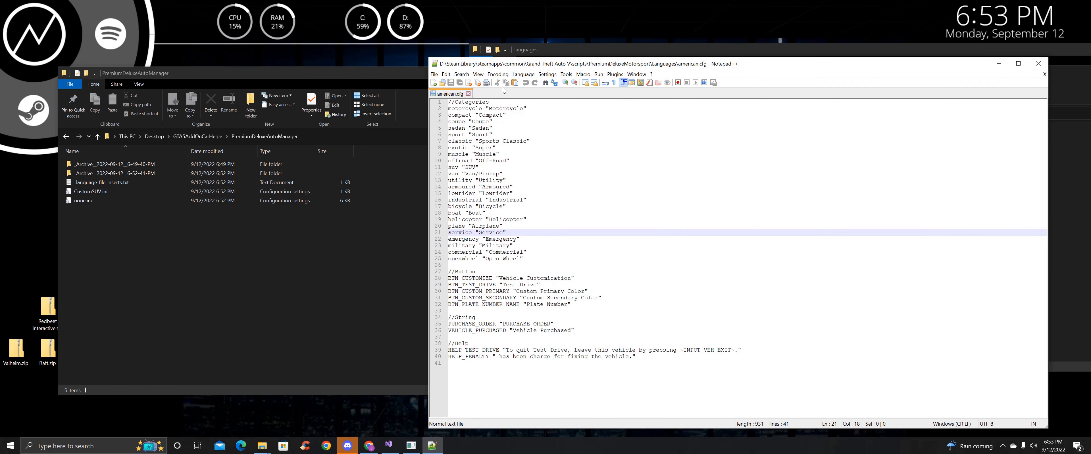
# Copy the none and CustomSUV entries from _language_file_inserts.txt
pyautogui.click(240, 235)
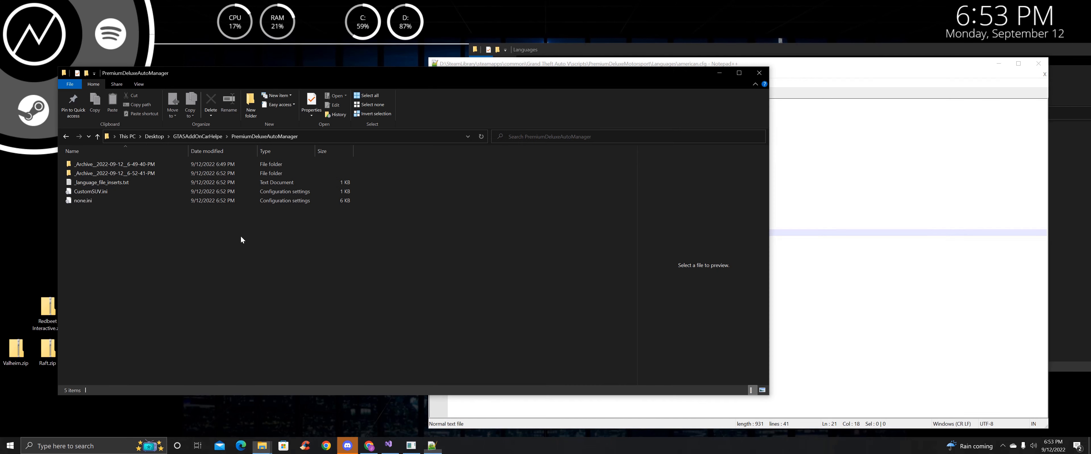
pyautogui.doubleClick(118, 183)
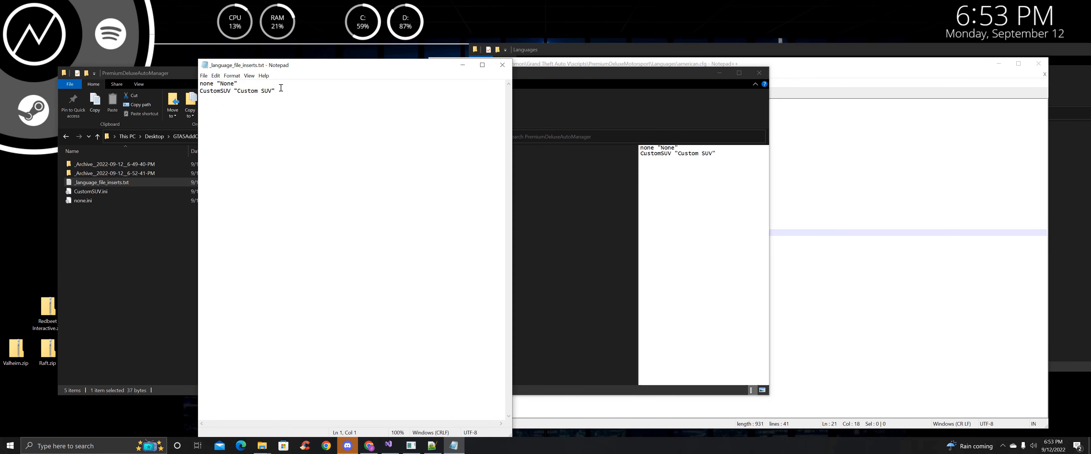
pyautogui.hotkey('ctrl', 'a')
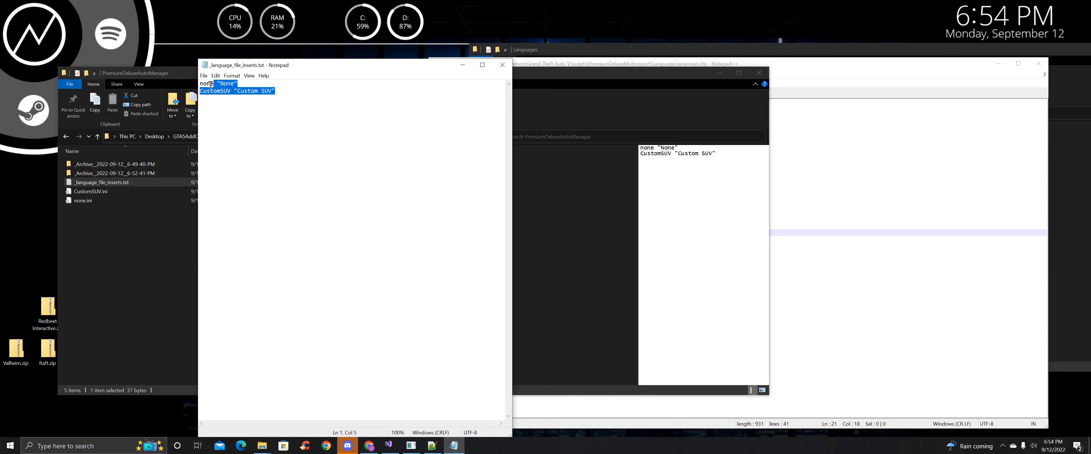
pyautogui.rightClick(229, 87)
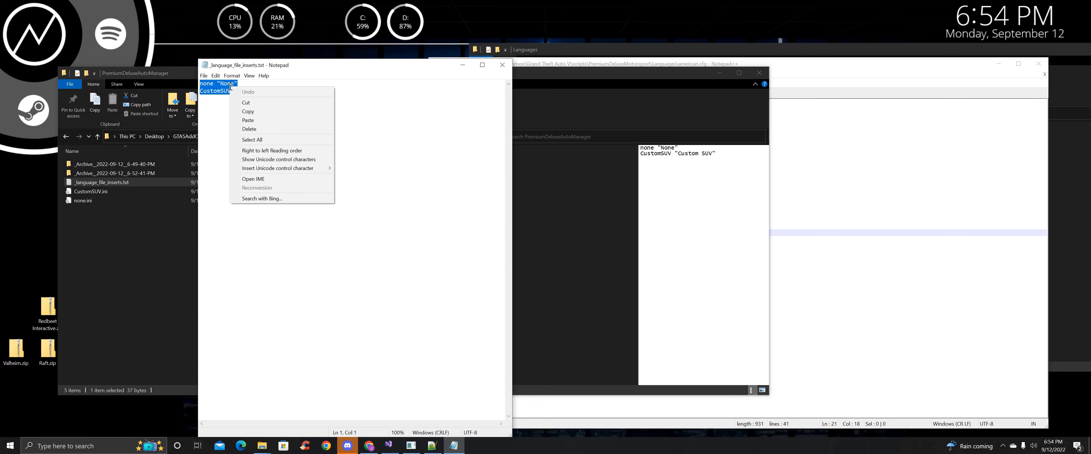
pyautogui.click(257, 112)
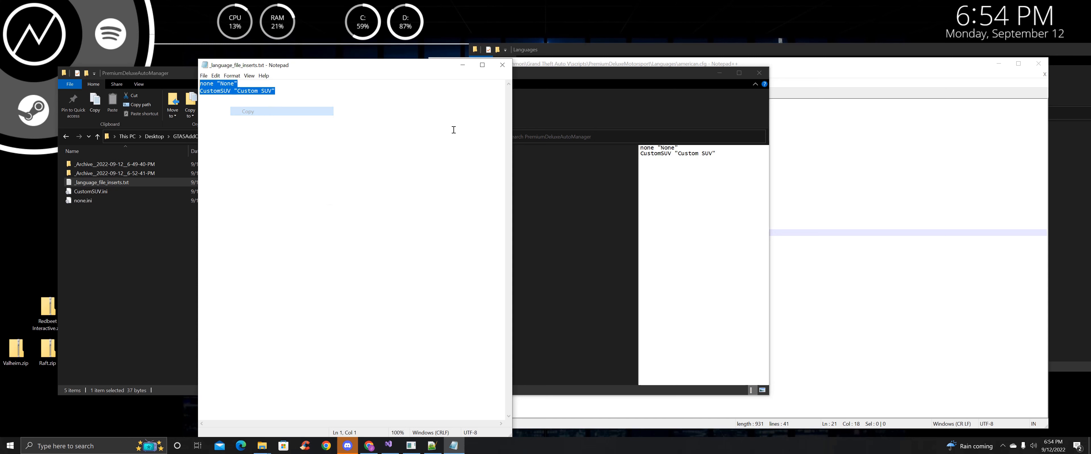
# Paste the none and CustomSUV entries after the Open Wheel line in american.cfg and save
pyautogui.click(851, 184)
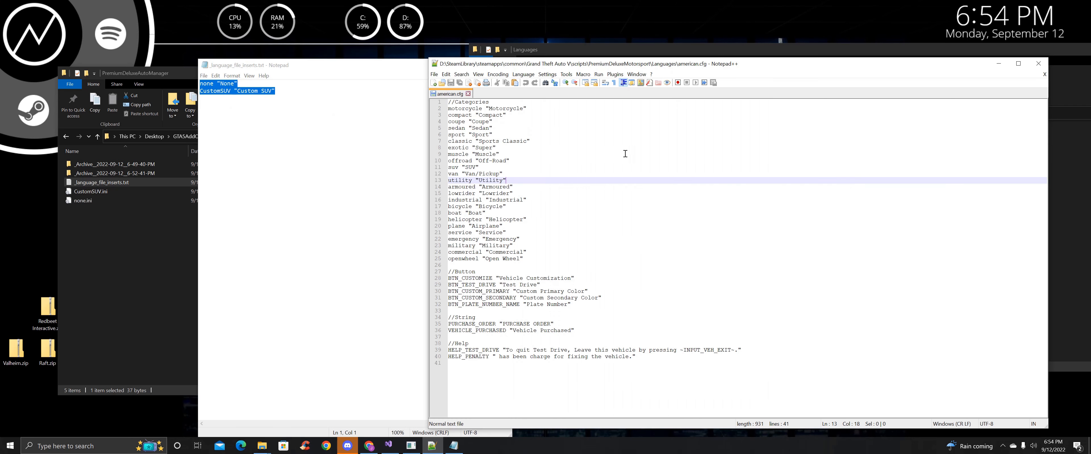
pyautogui.click(550, 259)
pyautogui.press('Return')
pyautogui.hotkey('ctrl', 'v')
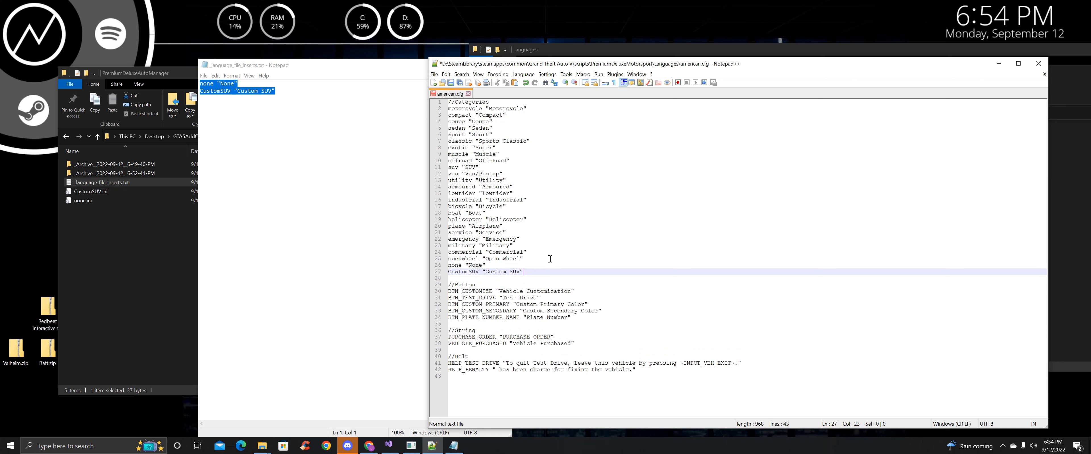
pyautogui.hotkey('ctrl', 's')
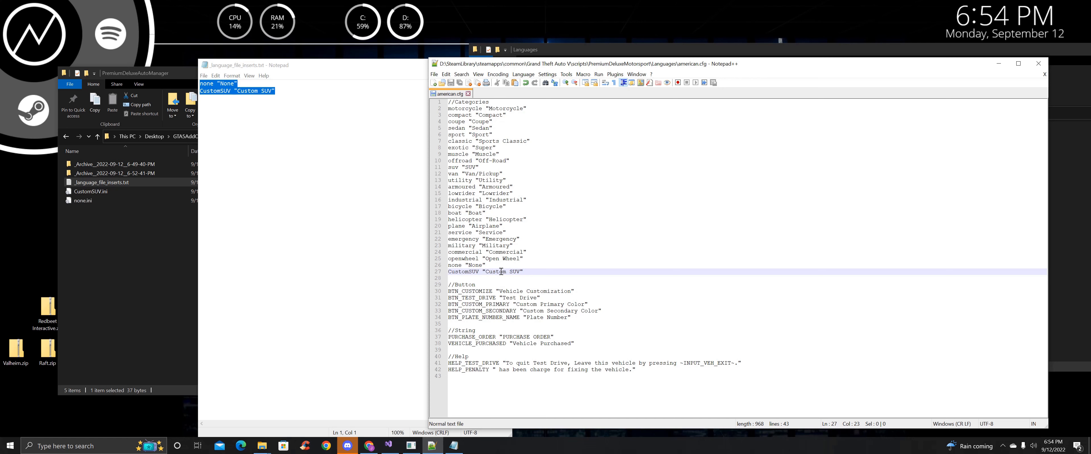
# Delete the none and CustomSUV lines from american.cfg again and close Notepad++
pyautogui.click(144, 239)
pyautogui.click(383, 421)
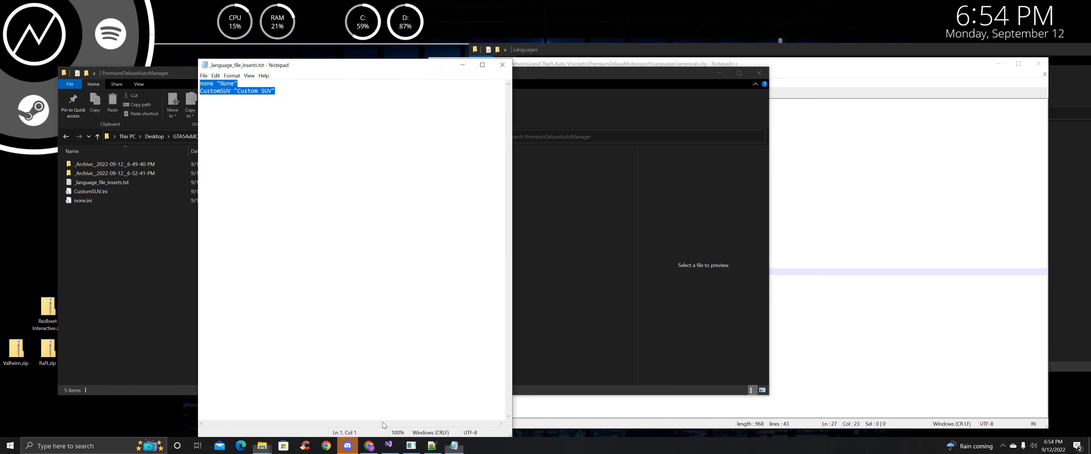
pyautogui.click(830, 201)
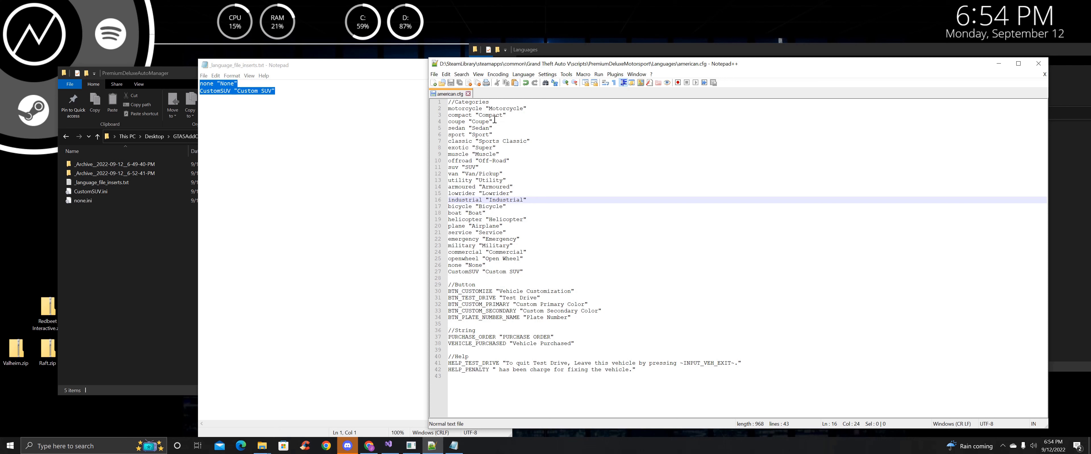
pyautogui.click(394, 243)
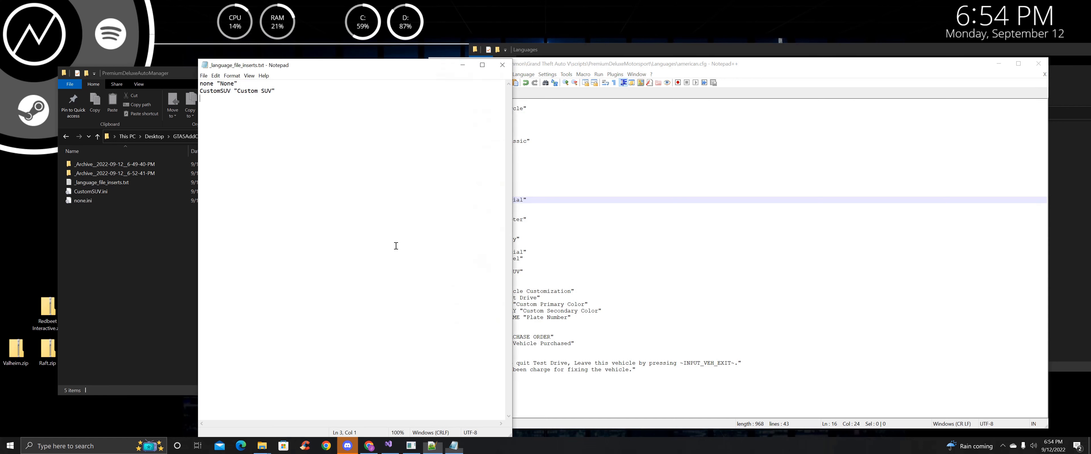
pyautogui.click(564, 248)
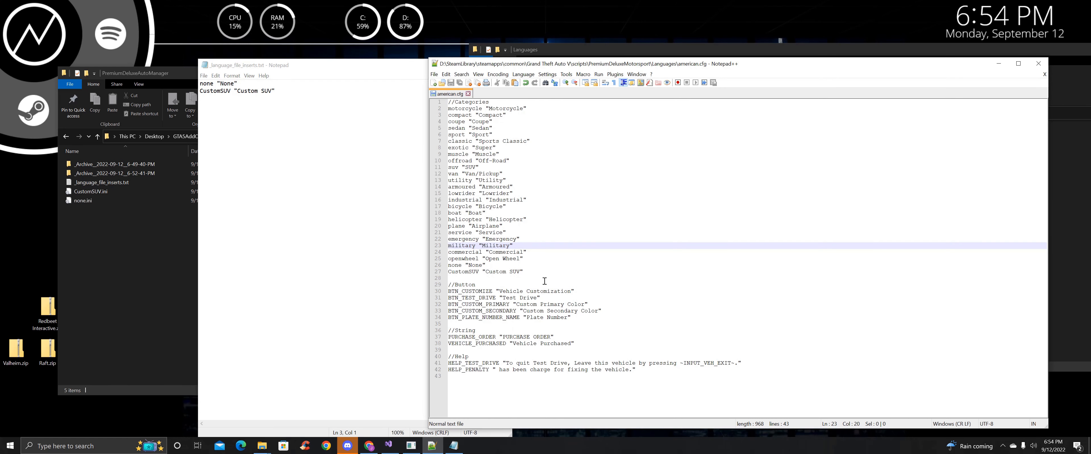
pyautogui.moveTo(543, 272); pyautogui.dragTo(545, 259)
pyautogui.press('BackSpace')
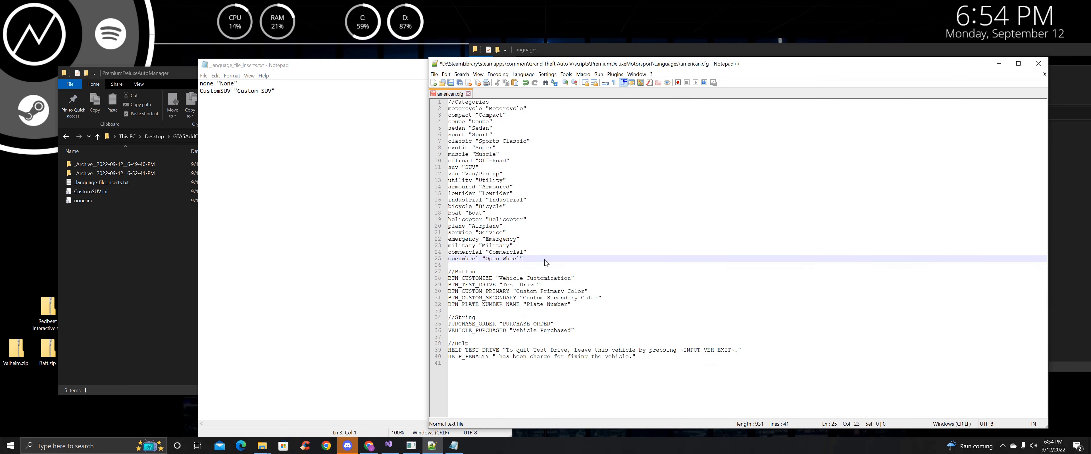
pyautogui.click(1038, 64)
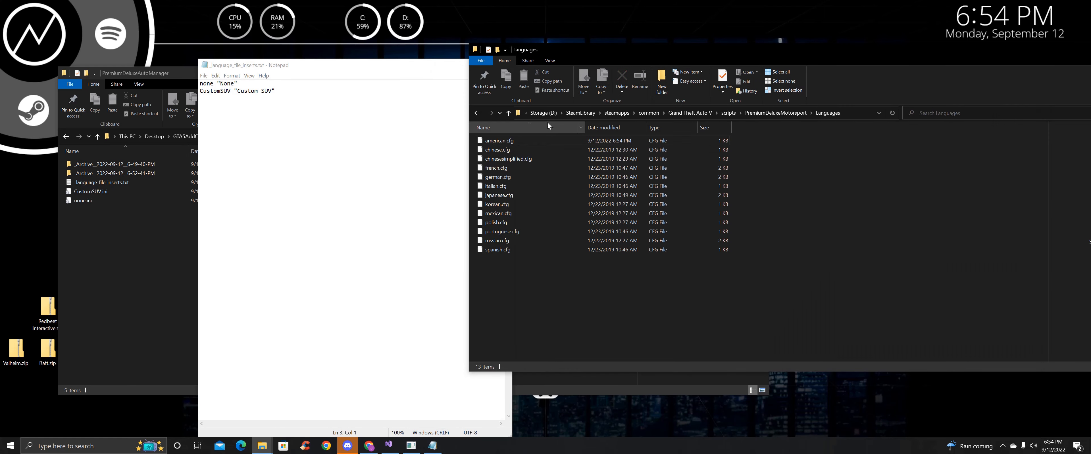
# Open the Vehicles folder under PremiumDeluxeMotorsport
pyautogui.click(508, 114)
pyautogui.click(506, 150)
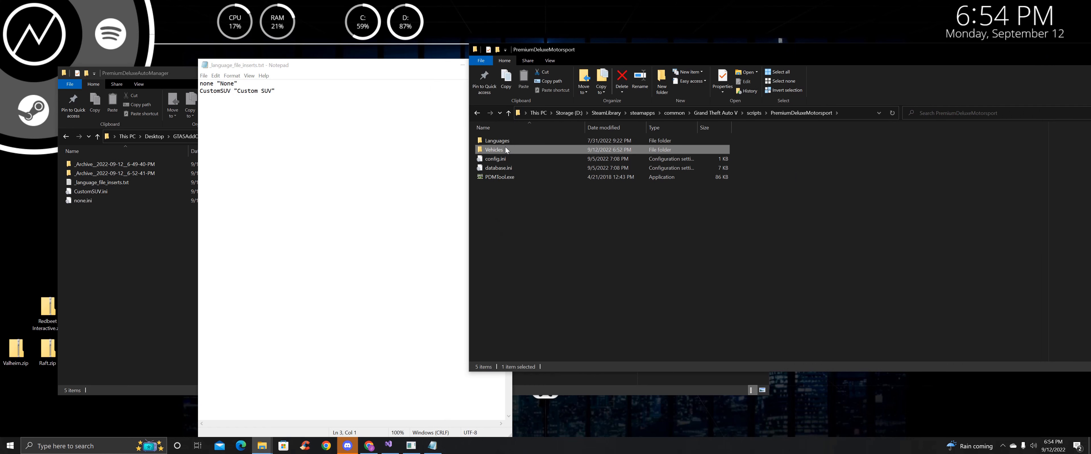
pyautogui.doubleClick(507, 150)
# Delete none.ini and CustomSUV.ini, leaving 14 ini files
pyautogui.click(518, 214)
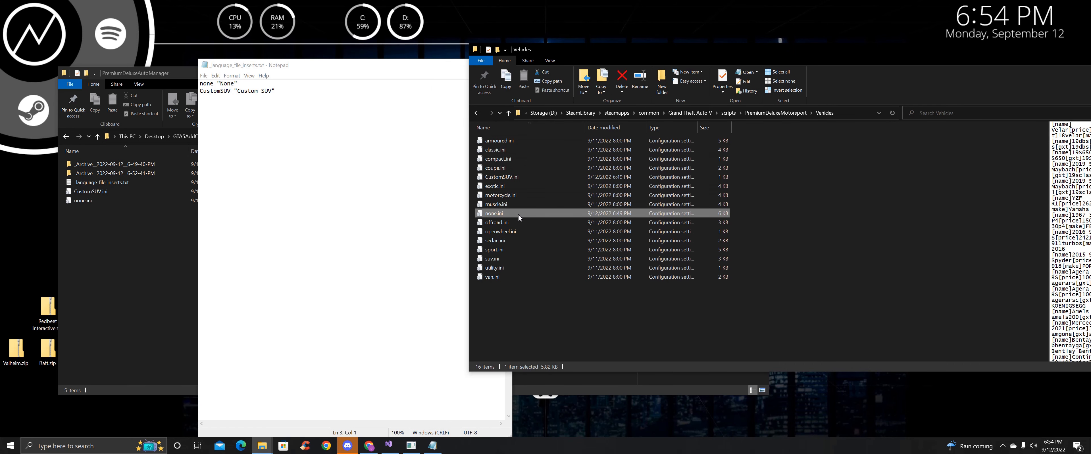
pyautogui.press('Delete')
pyautogui.click(517, 177)
pyautogui.press('Delete')
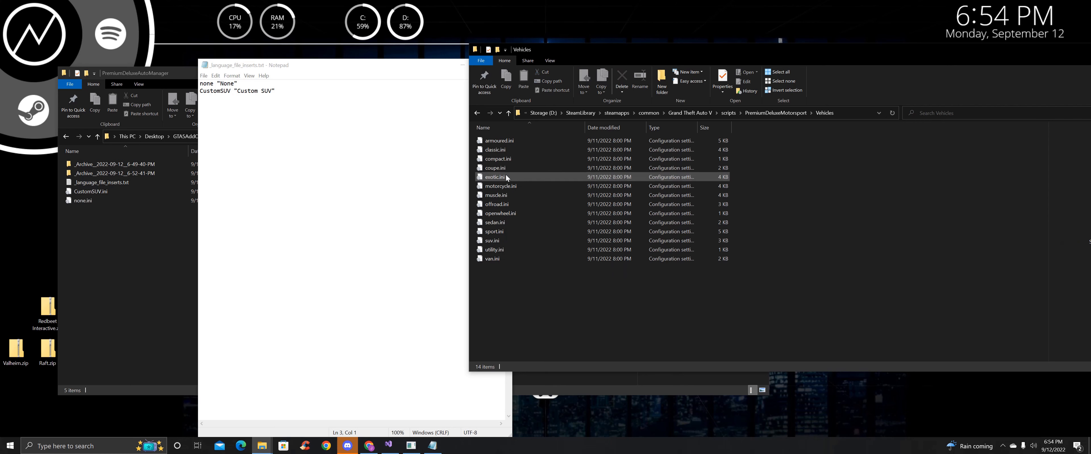
pyautogui.click(415, 155)
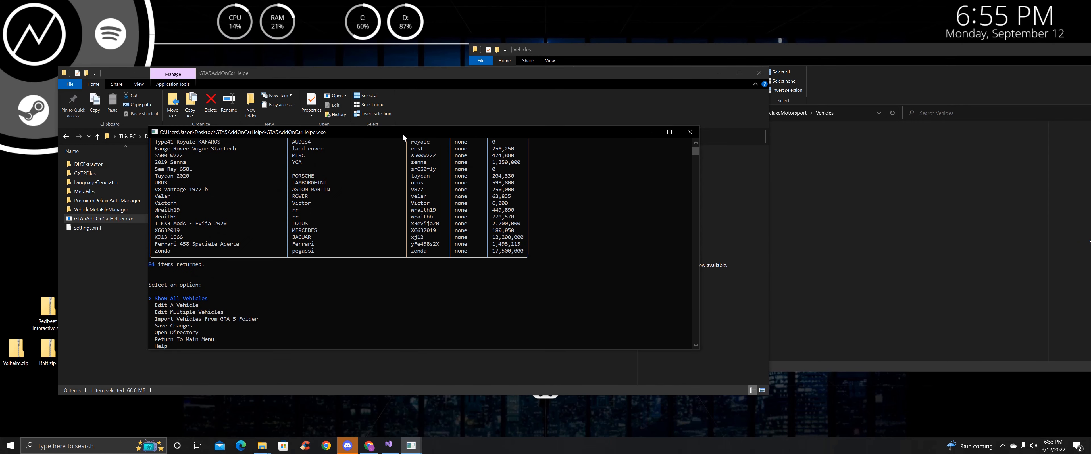
pyautogui.scroll(10, 432, 240)
pyautogui.scroll(10, 431, 239)
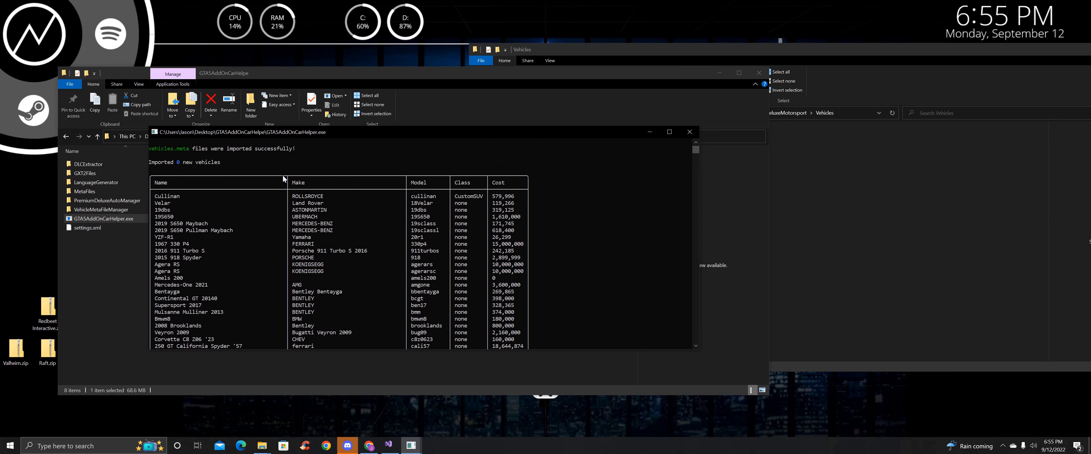
pyautogui.scroll(-1, 282, 178)
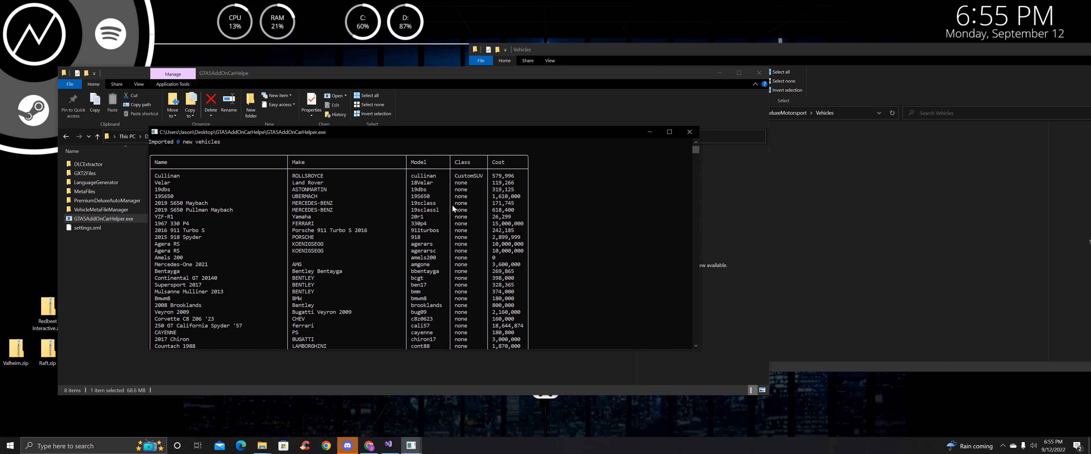
pyautogui.scroll(-15, 465, 281)
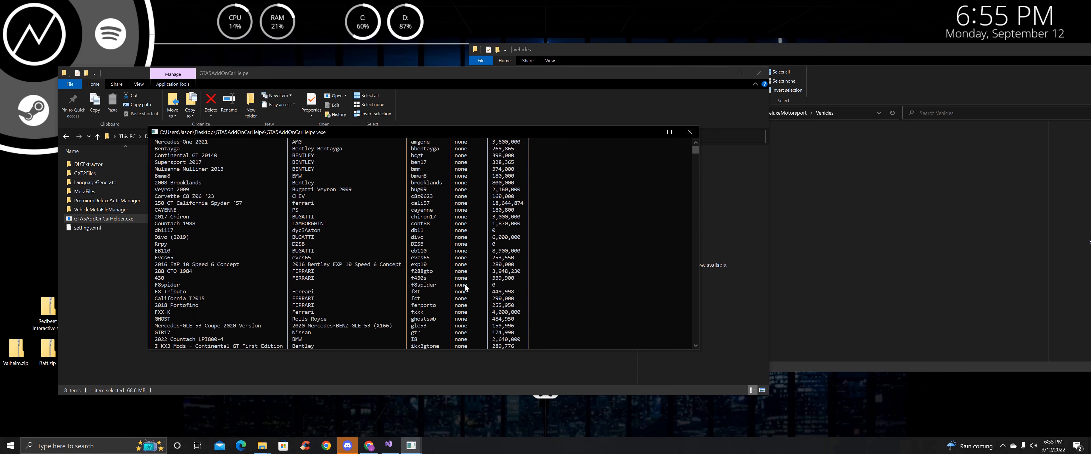
pyautogui.scroll(15, 464, 280)
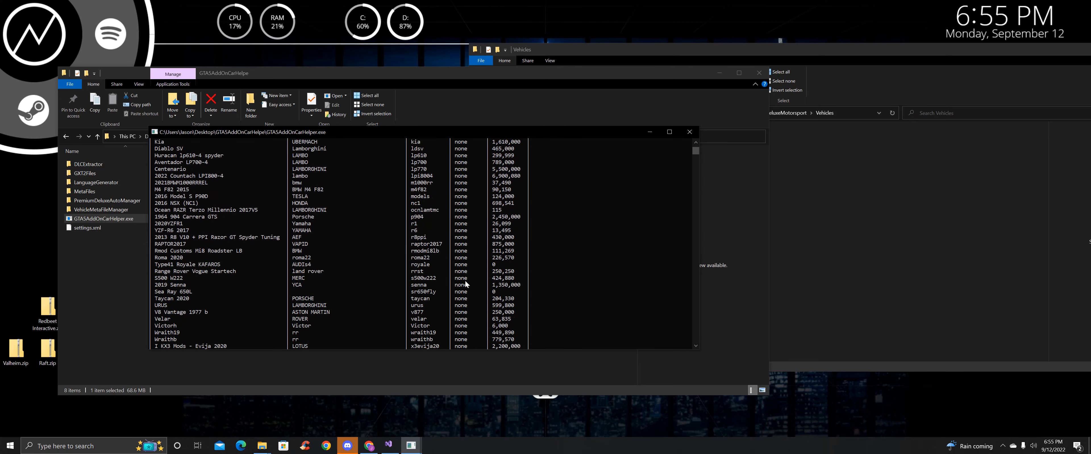
pyautogui.scroll(5, 465, 275)
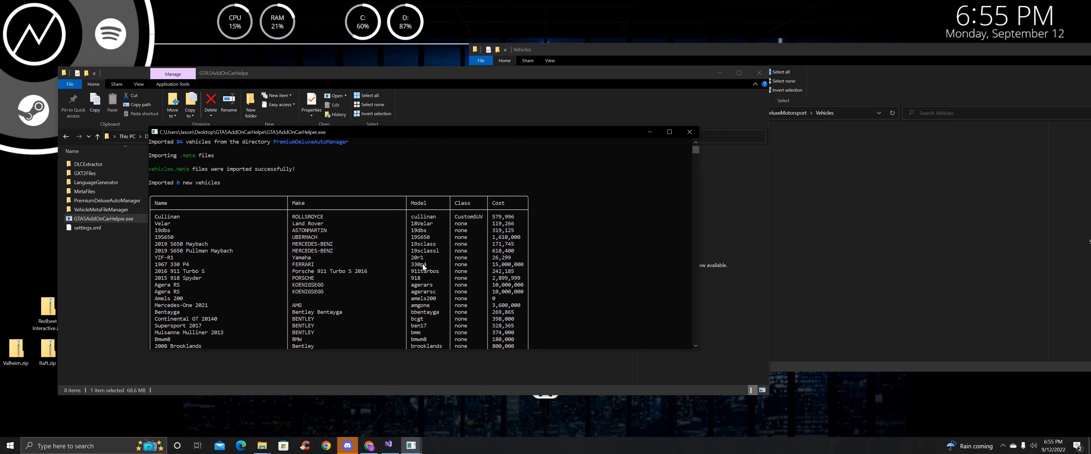
pyautogui.scroll(-20, 440, 261)
pyautogui.scroll(6, 441, 253)
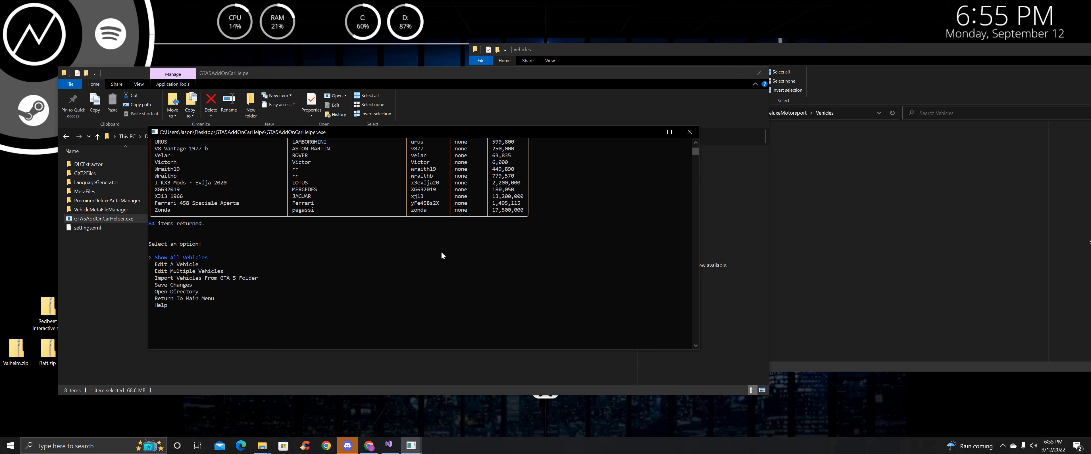
# Auto-assign meta-file class names to all 'none'-class vehicles via Edit Multiple Vehicles, updating 83 vehicles
pyautogui.press('Down')
pyautogui.press('Return')
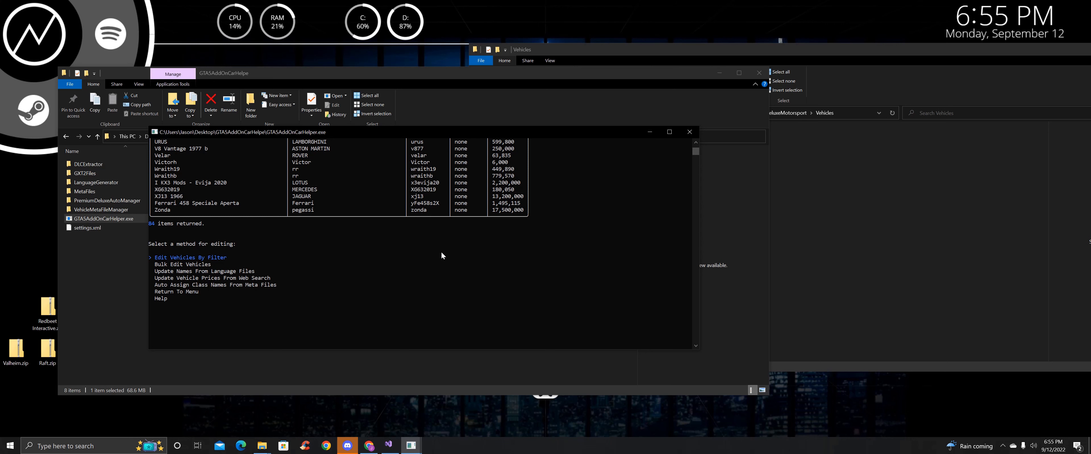
pyautogui.press('Down')
pyautogui.press('Down')
pyautogui.press('Down')
pyautogui.press('Down')
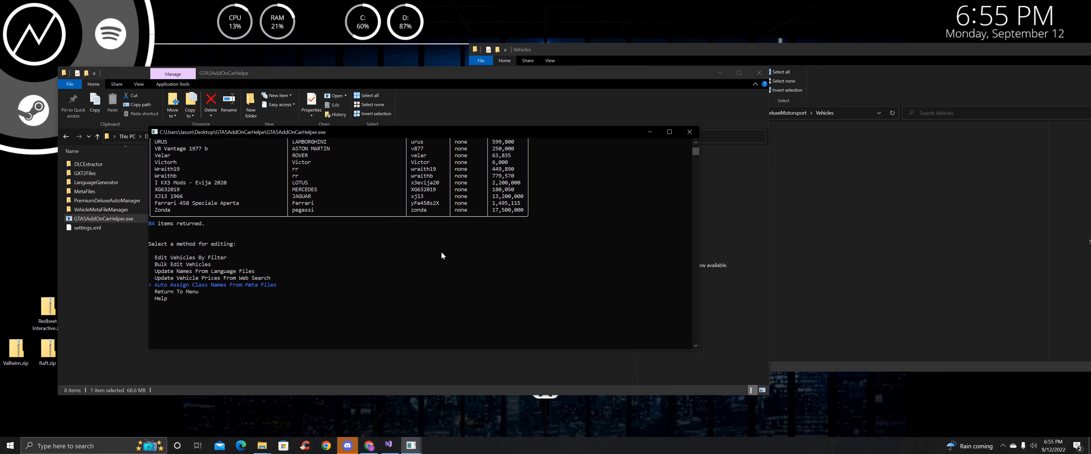
pyautogui.scroll(3, 461, 170)
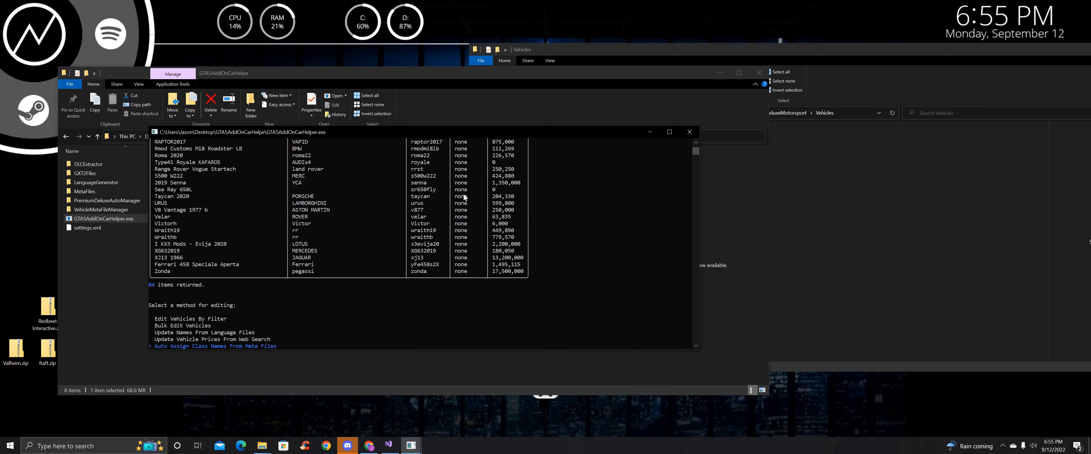
pyautogui.scroll(-3, 449, 193)
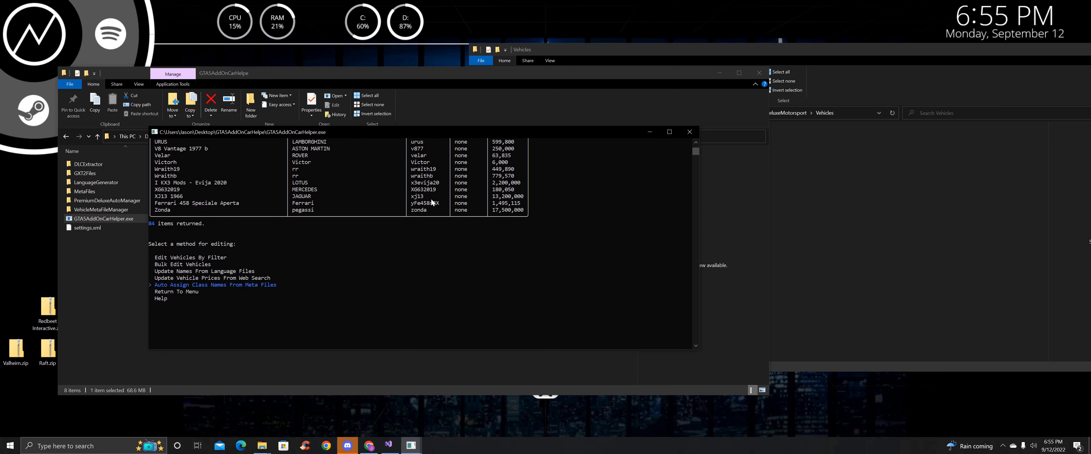
pyautogui.press('Return')
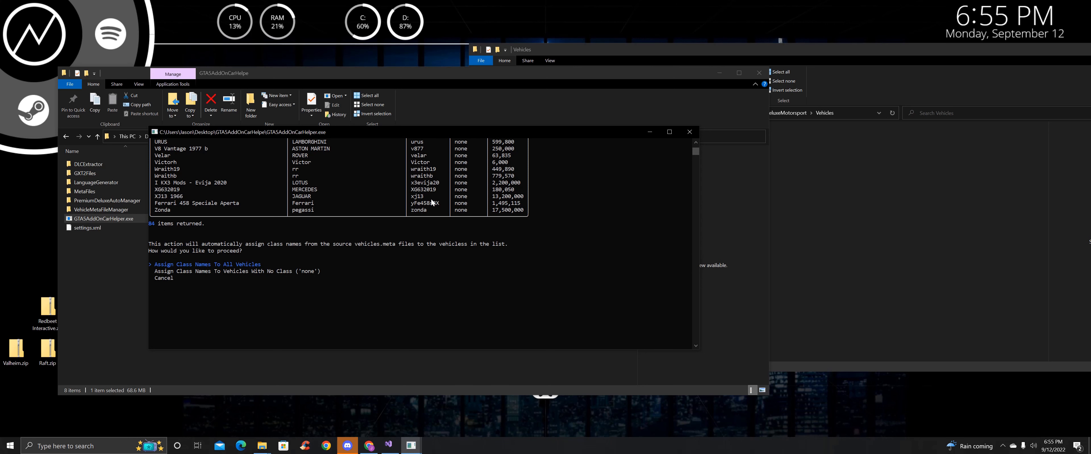
pyautogui.press('Down')
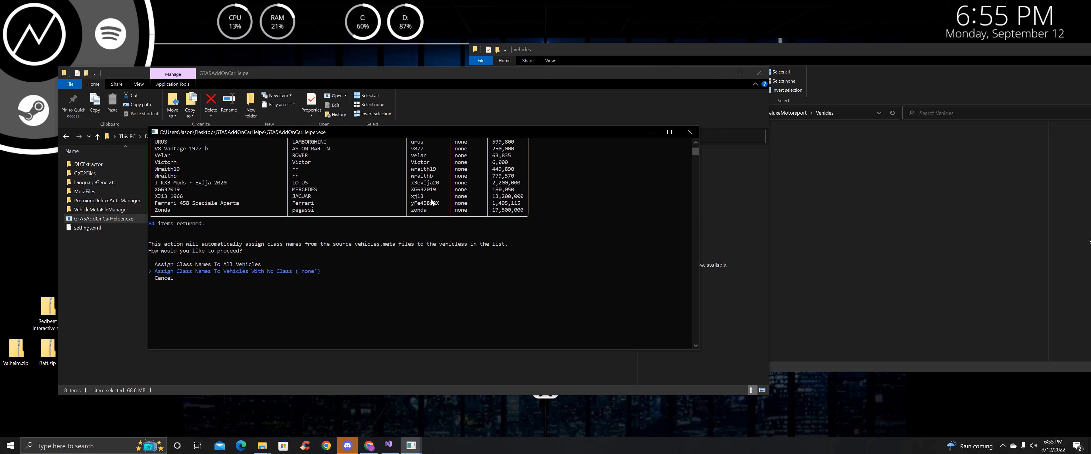
pyautogui.press('Return')
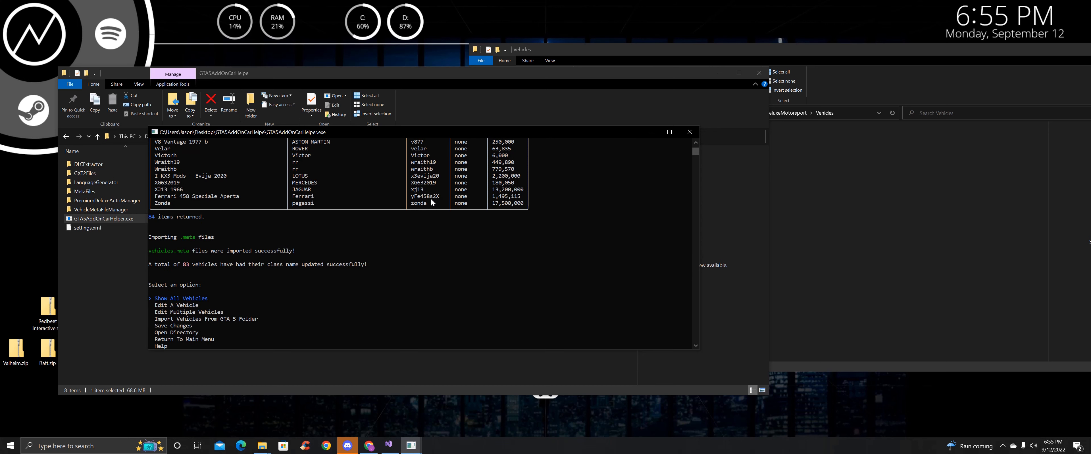
# List all 84 vehicles to check their new classes, then start Save Changes to reach the language prompt
pyautogui.press('Return')
pyautogui.press('Return')
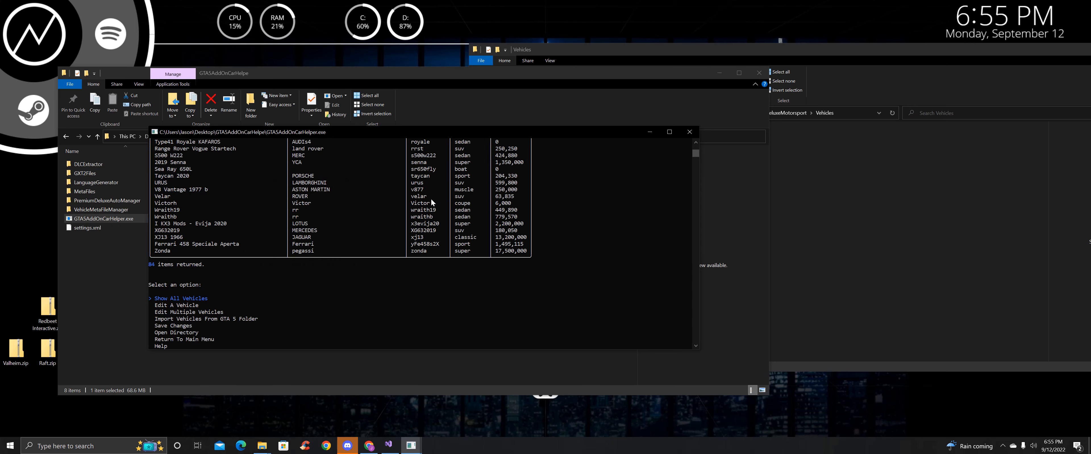
pyautogui.scroll(7, 477, 209)
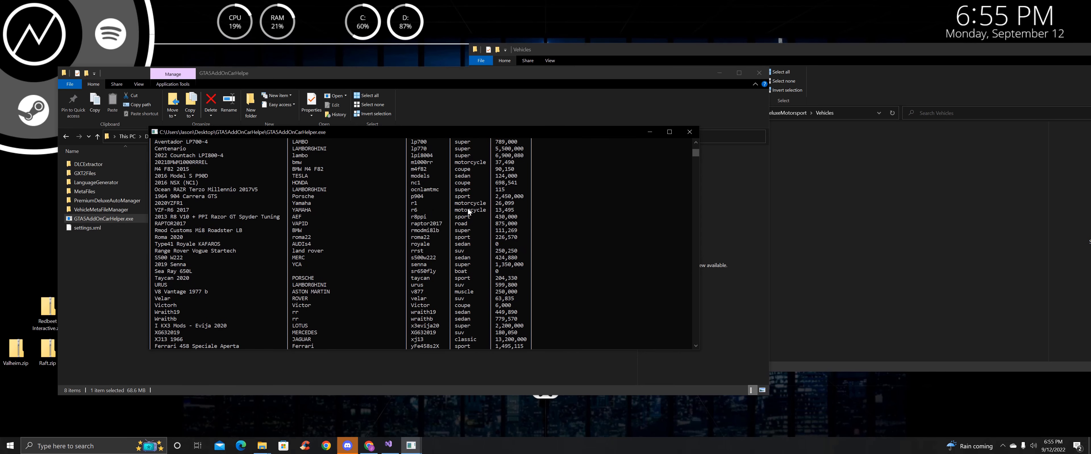
pyautogui.scroll(6, 469, 210)
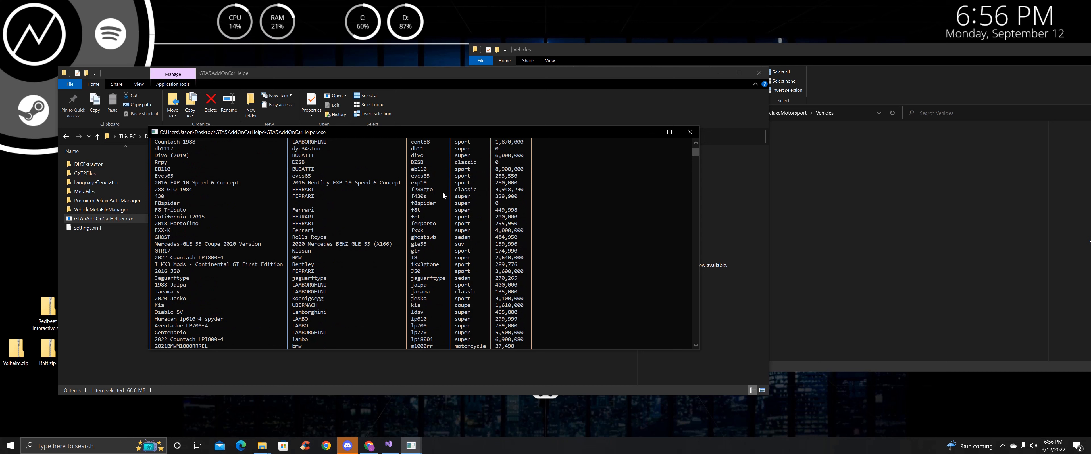
pyautogui.scroll(-13, 440, 190)
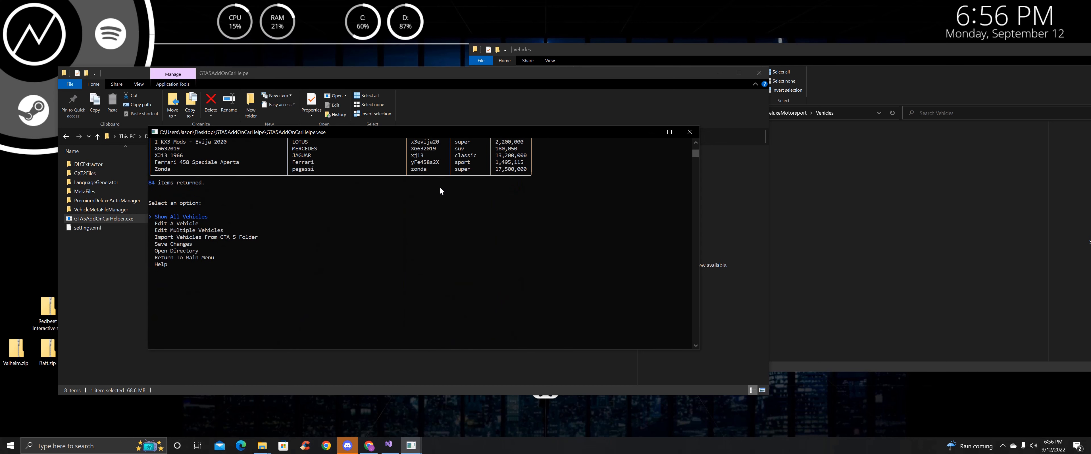
pyautogui.press('Down')
pyautogui.press('Down')
pyautogui.press('Down')
pyautogui.press('Down')
pyautogui.press('Return')
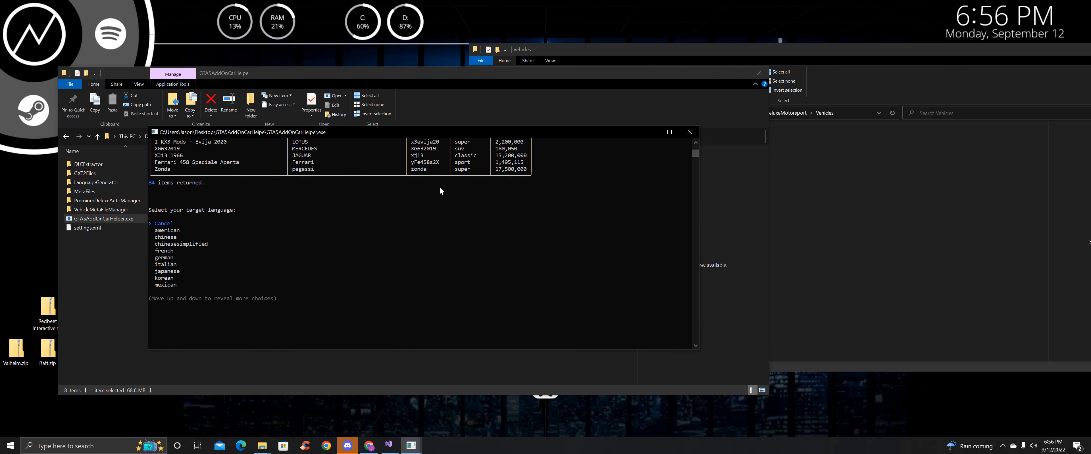